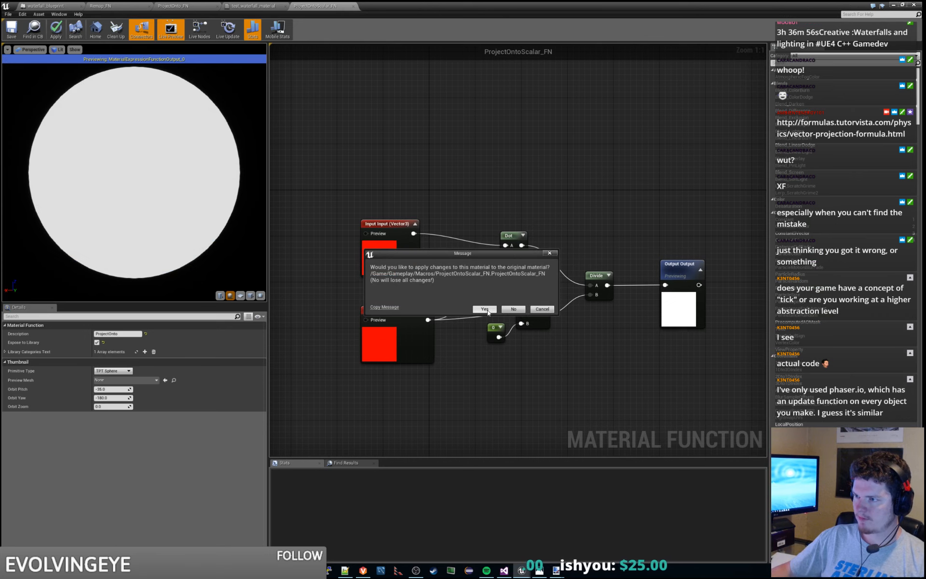
# Step: Apply the pending changes to the ProjectOntoScalar_FN function and to test_waterfall_material
pyautogui.click(487, 311)
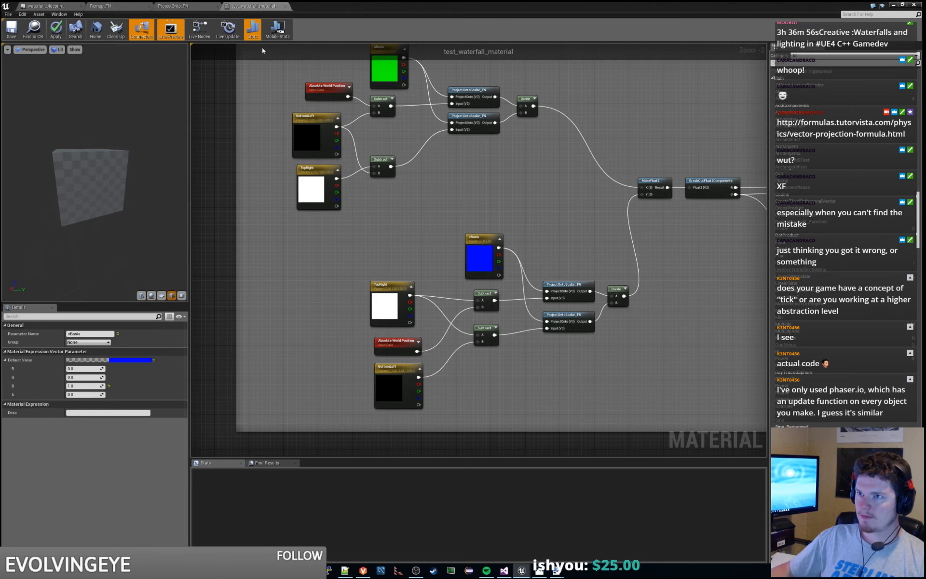
pyautogui.click(57, 35)
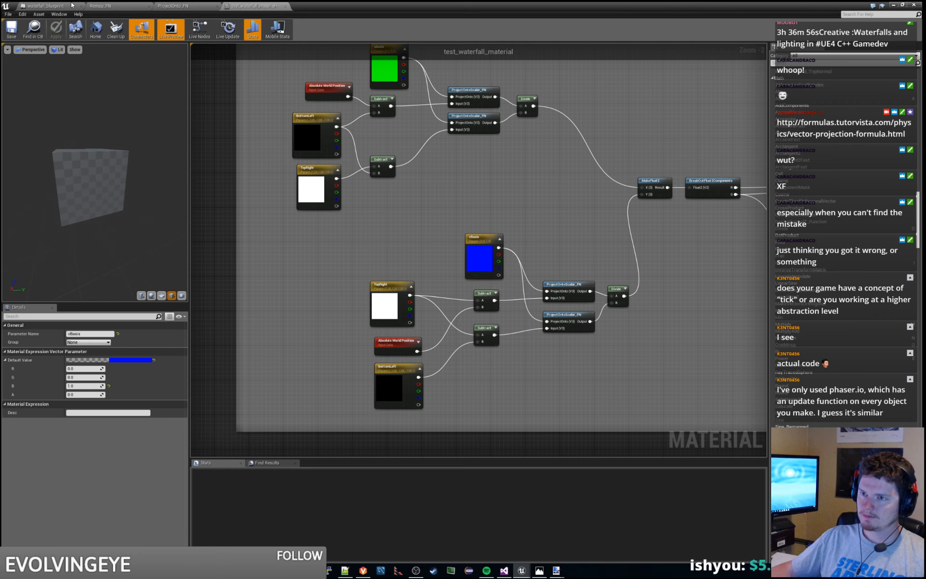
# Step: Select the upright waterfall in the cave level, activate the Move tool and inspect the waterfall's flow
pyautogui.click(71, 6)
pyautogui.moveTo(337, 5); pyautogui.dragTo(925, 92)
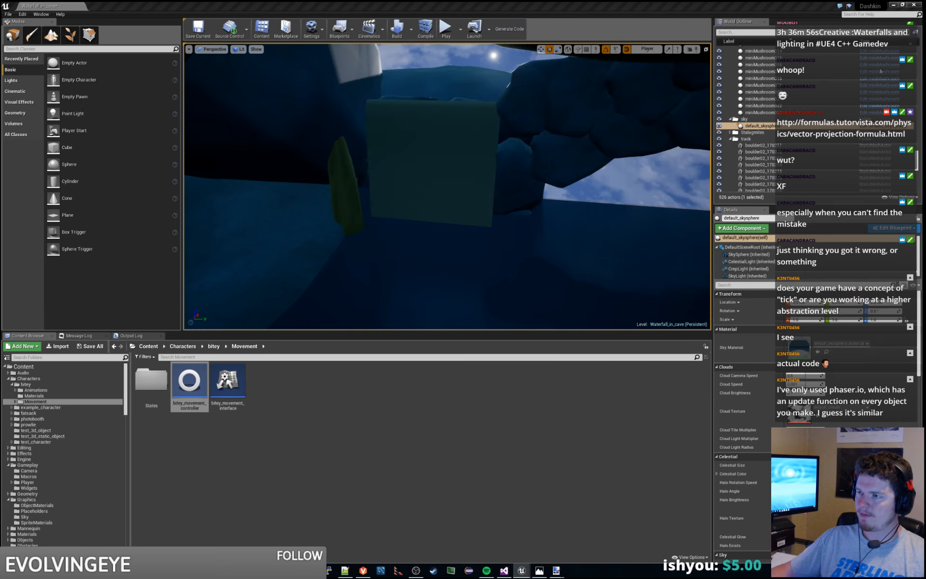
pyautogui.moveTo(447, 186)
pyautogui.mouseDown(button='right')
pyautogui.moveTo(521, 166)
pyautogui.moveTo(511, 120)
pyautogui.moveTo(367, 189)
pyautogui.moveTo(396, 173)
pyautogui.moveTo(448, 193)
pyautogui.moveTo(453, 173)
pyautogui.mouseUp(button='right')
pyautogui.scroll(-3, 569, 192)
pyautogui.click(473, 180)
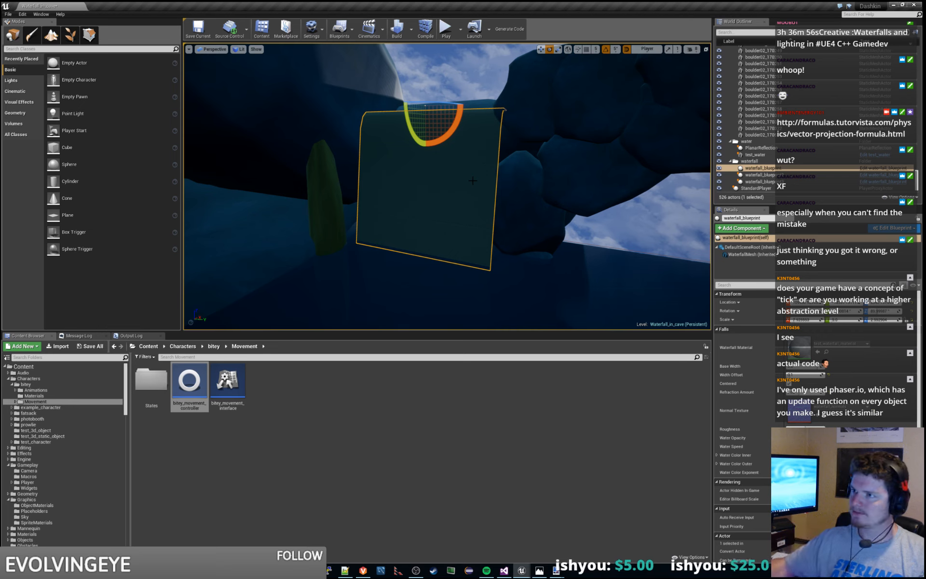
pyautogui.click(542, 48)
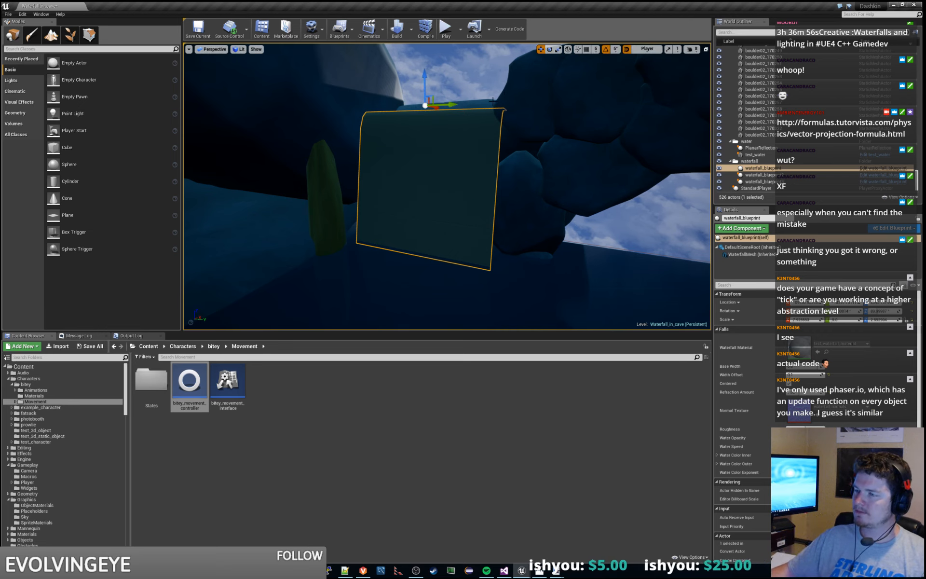
pyautogui.moveTo(448, 186); pyautogui.dragTo(490, 103, button='right')
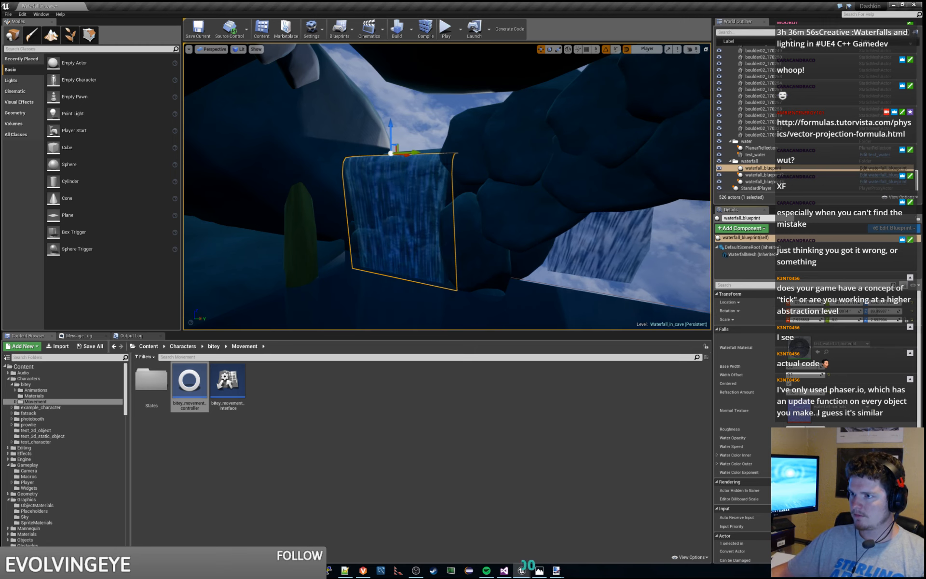
pyautogui.click(429, 134)
pyautogui.click(396, 202)
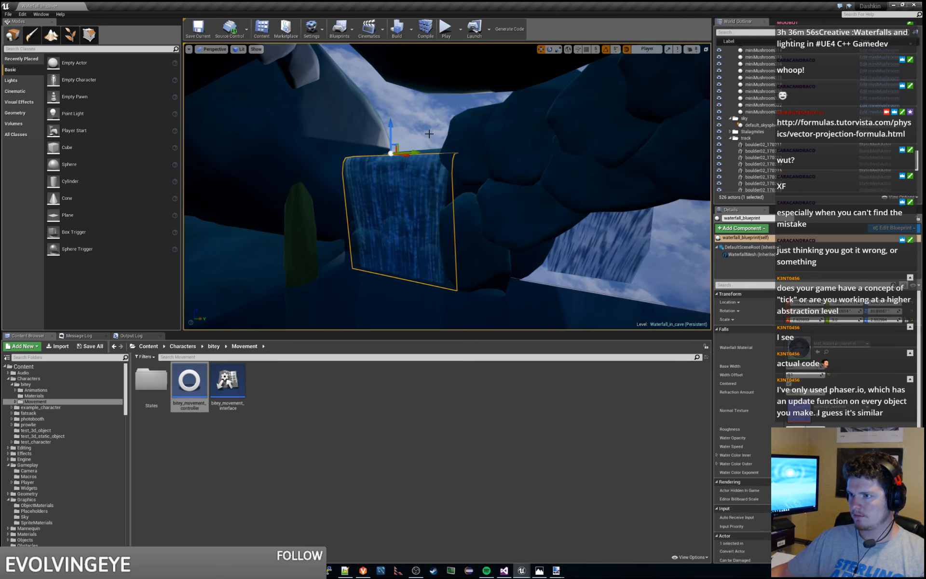
# Step: Disconnect Cached Transform Rotation X (Roll) from the Make Transform node in the waterfall blueprint's Construction Script
pyautogui.hotkey('alt', 'Tab')
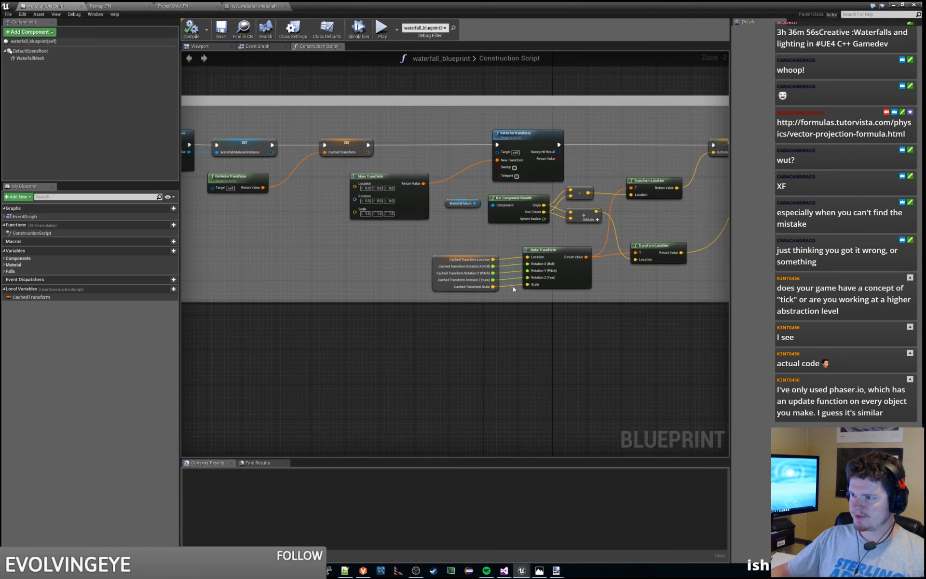
pyautogui.scroll(2, 513, 284)
pyautogui.keyDown('alt'); pyautogui.click(506, 260); pyautogui.keyUp('alt')
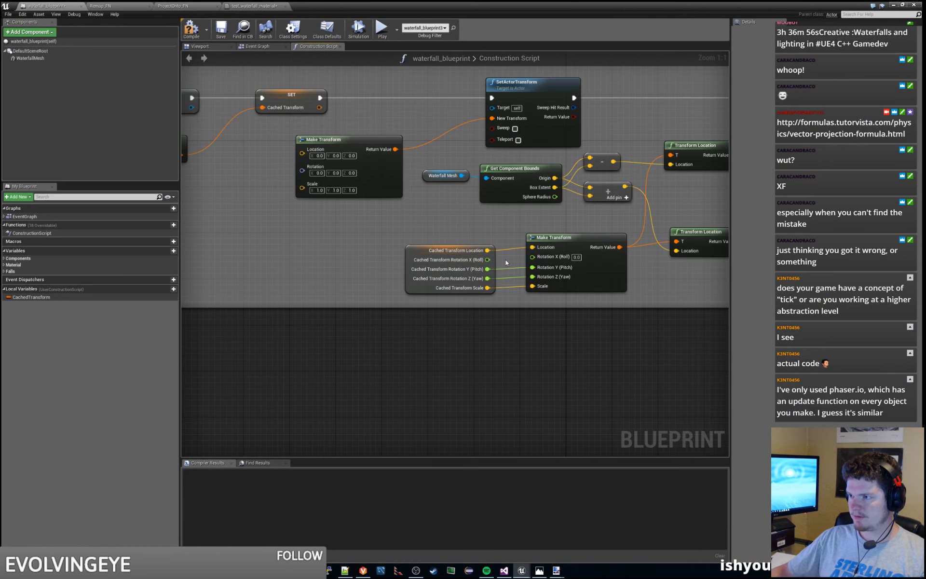
# Step: Disconnect X (Roll) between the Break Rotator and Make Rotator nodes in the setup shader variables section
pyautogui.scroll(-7, 504, 261)
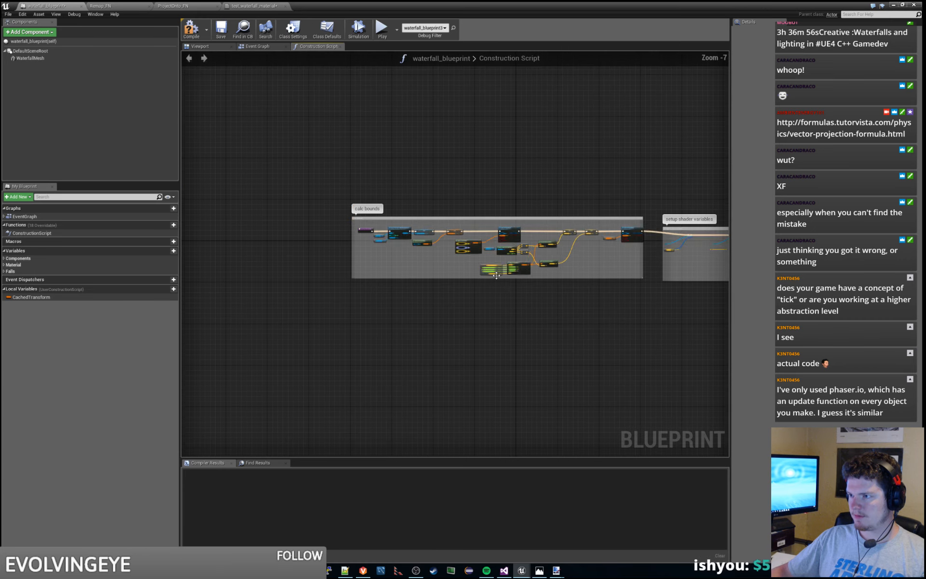
pyautogui.moveTo(599, 299); pyautogui.dragTo(14, 300, button='right')
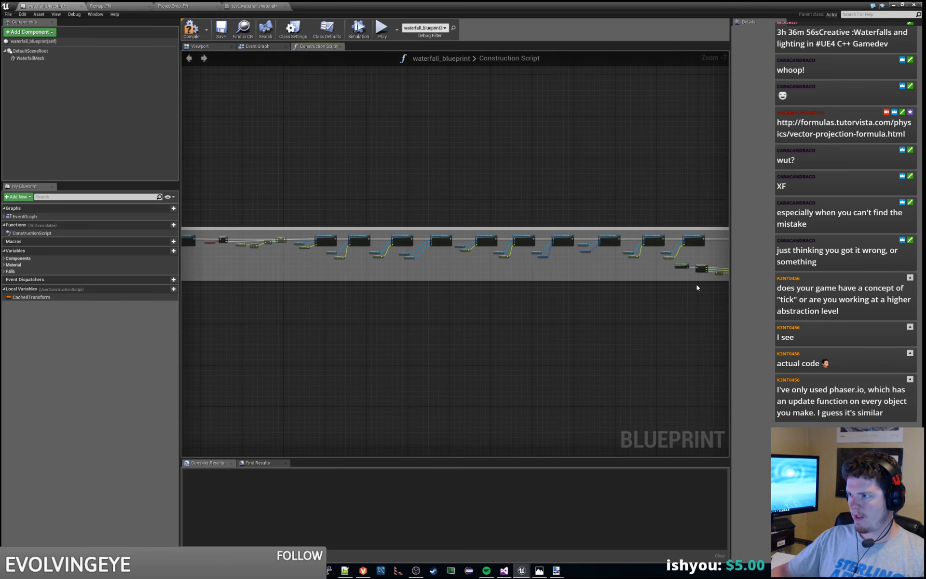
pyautogui.scroll(6, 697, 287)
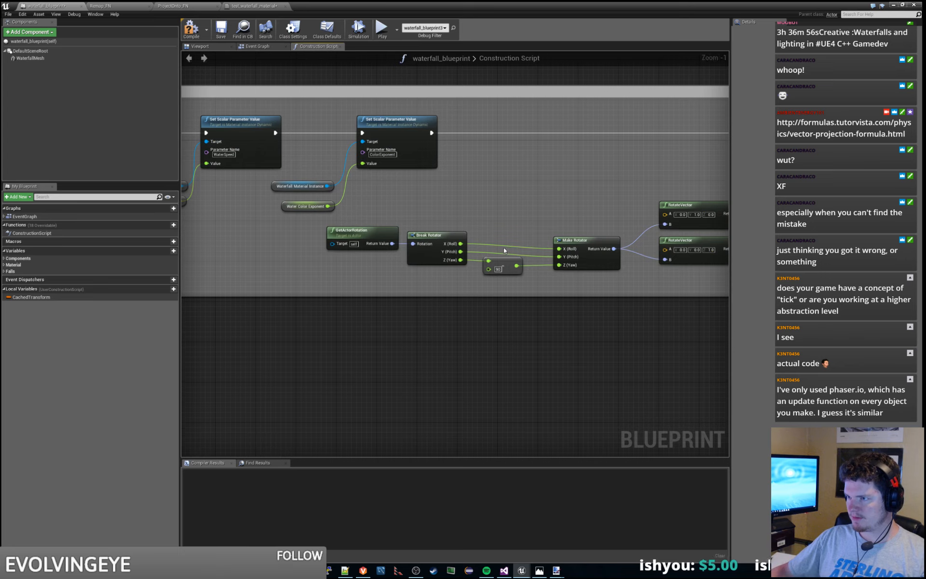
pyautogui.keyDown('alt'); pyautogui.click(506, 245); pyautogui.keyUp('alt')
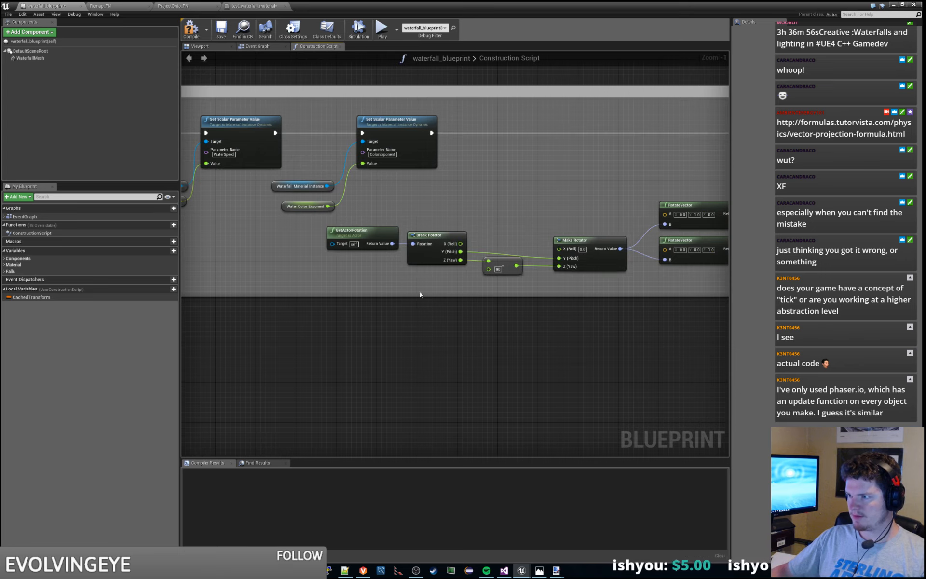
# Step: In the calc bounds section, disconnect the cached X (Roll) from Make Transform, and compile and save the waterfall blueprint
pyautogui.scroll(-4, 377, 295)
pyautogui.moveTo(285, 294); pyautogui.dragTo(925, 259, button='right')
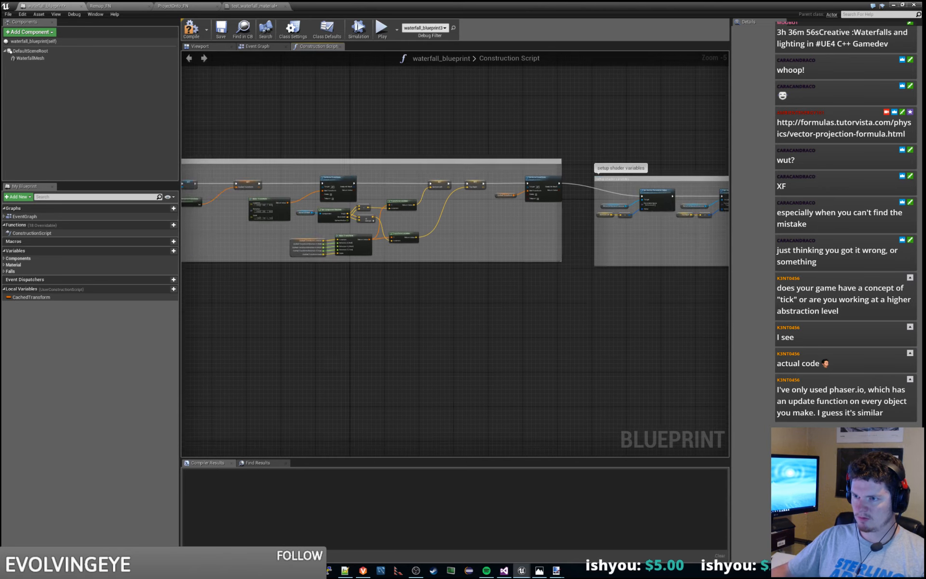
pyautogui.scroll(6, 463, 283)
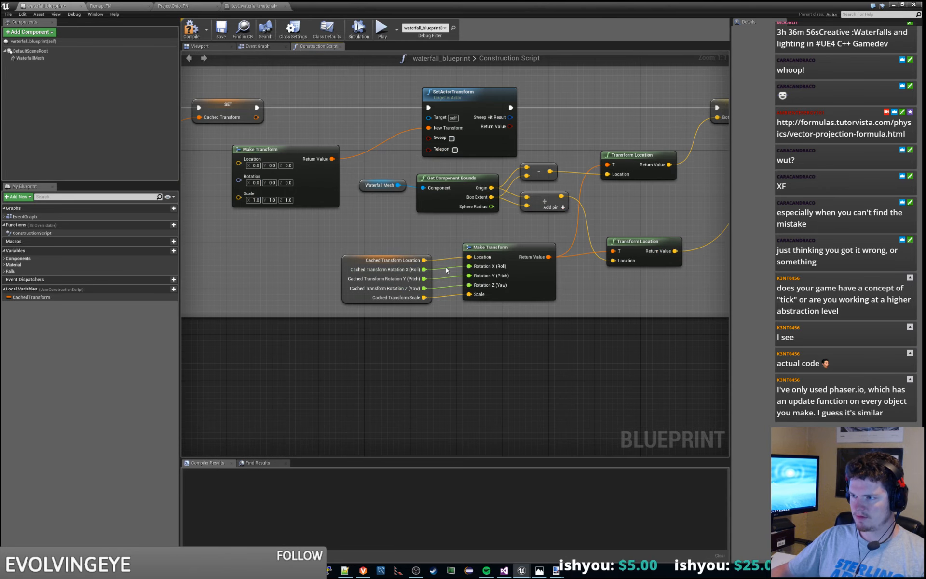
pyautogui.keyDown('alt'); pyautogui.click(447, 270); pyautogui.keyUp('alt')
pyautogui.click(191, 30)
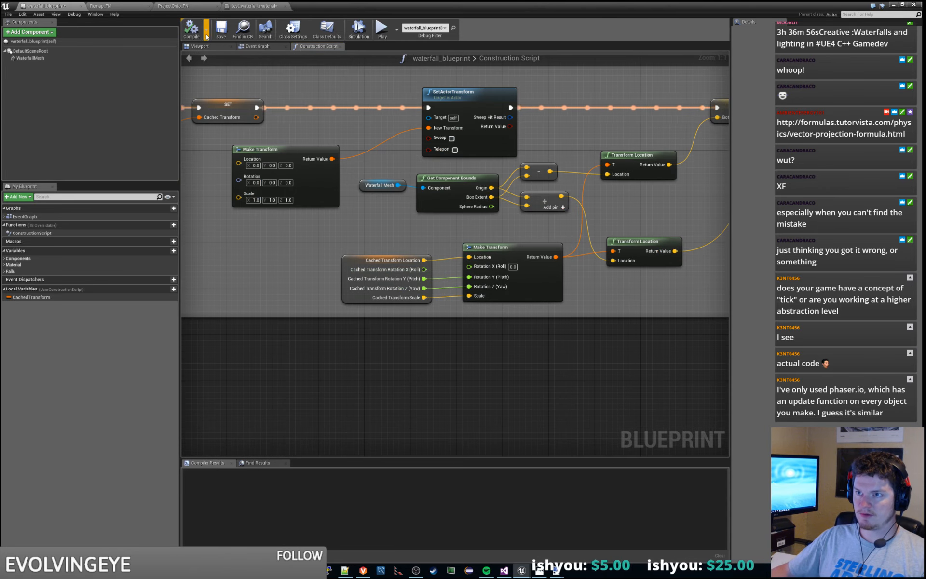
pyautogui.click(218, 35)
# Step: Tilt the level's selected waterfall by about -65 degrees with the Rotate tool to test the flow, and undo the rotation
pyautogui.moveTo(344, 3); pyautogui.dragTo(925, 207)
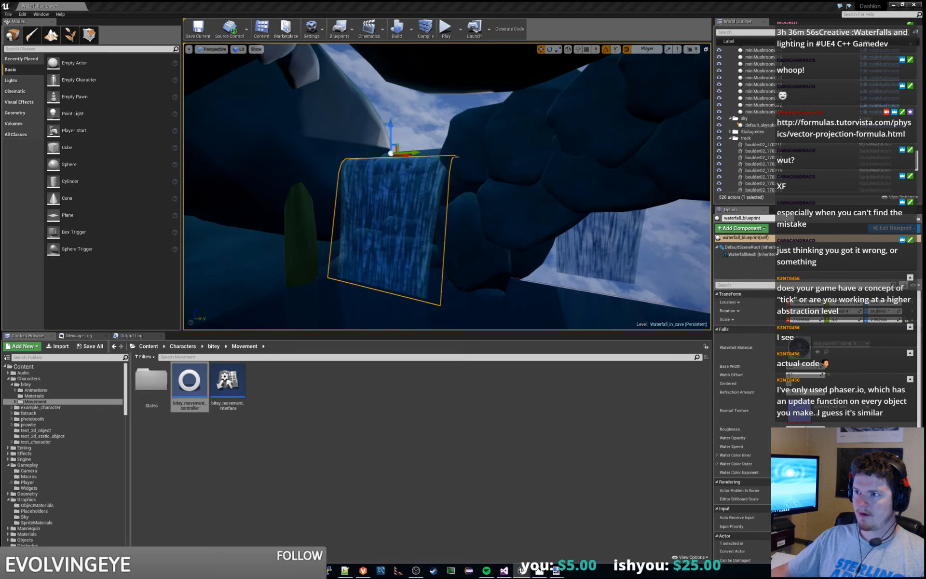
pyautogui.click(549, 50)
pyautogui.moveTo(391, 150); pyautogui.dragTo(402, 197)
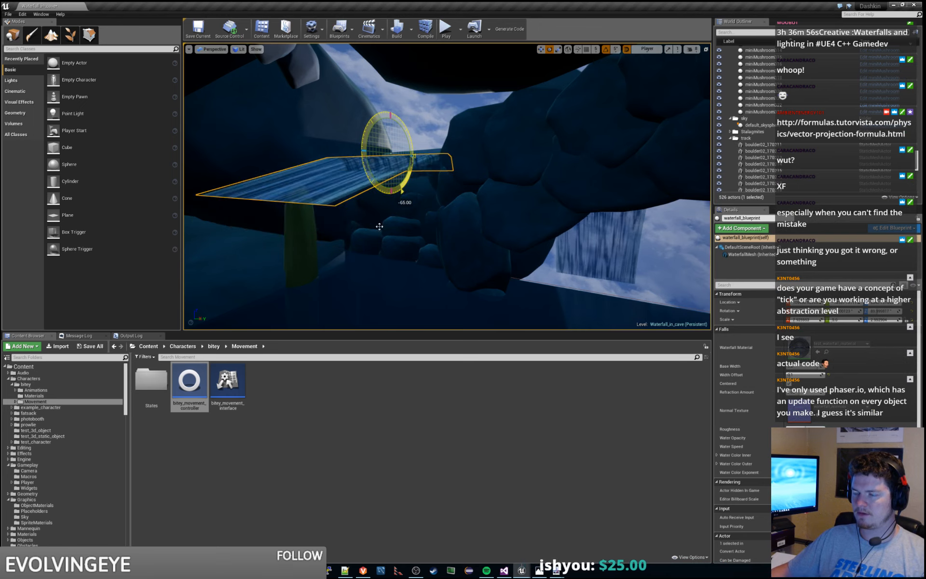
pyautogui.moveTo(380, 227); pyautogui.dragTo(379, 304, button='right')
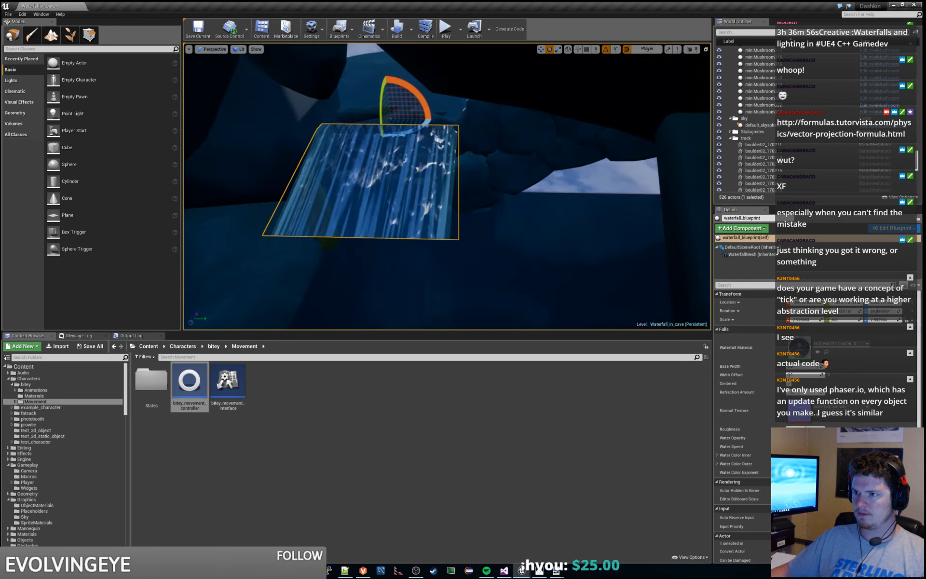
pyautogui.moveTo(358, 176); pyautogui.dragTo(359, 175, button='right')
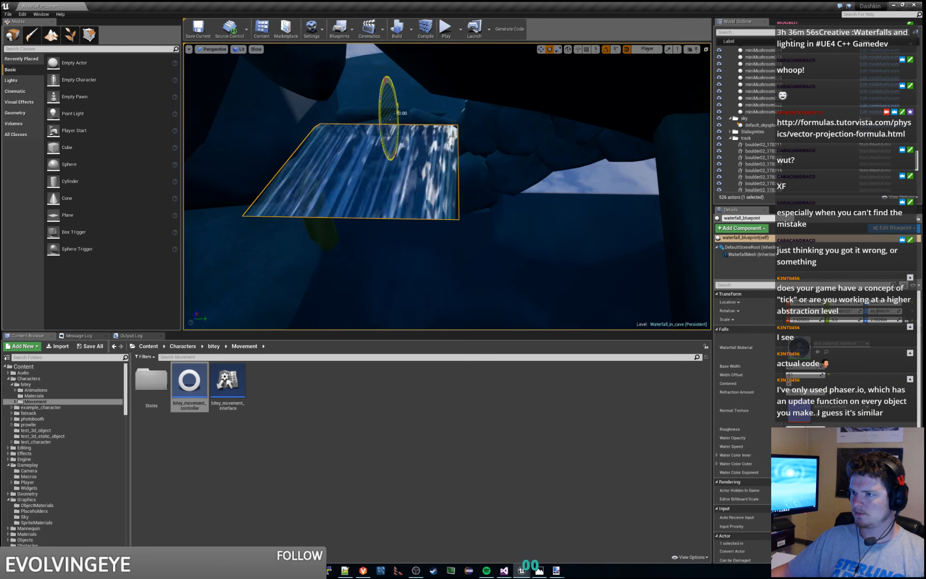
pyautogui.hotkey('ctrl', 'z')
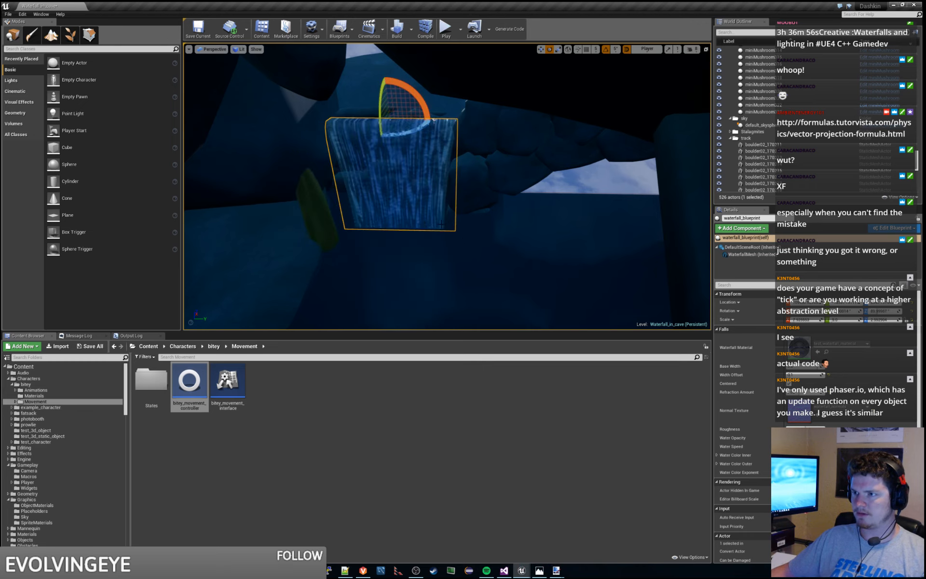
# Step: Test the flow by rotating the waterfall sideways in both directions, undoing each rotation
pyautogui.press('w')
pyautogui.moveTo(441, 224); pyautogui.dragTo(398, 199, button='right')
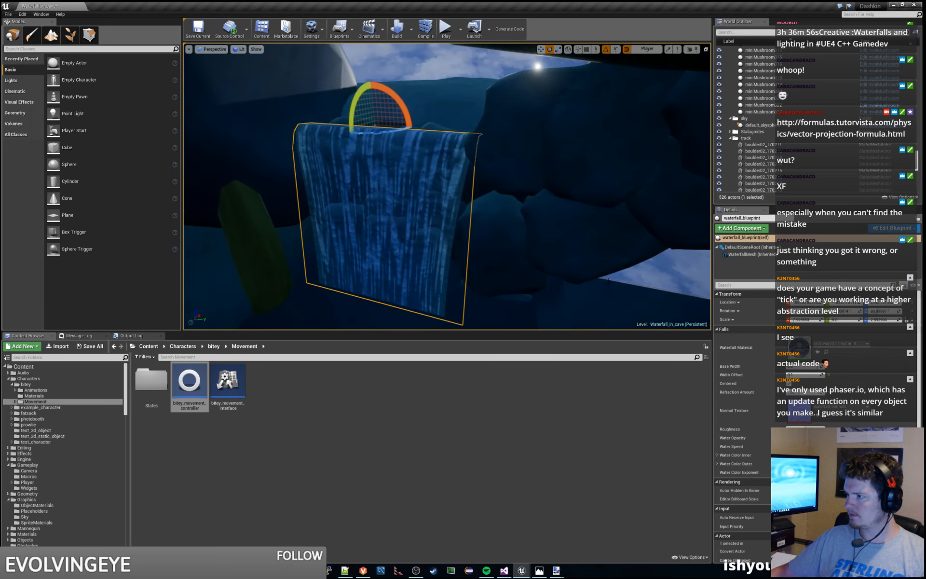
pyautogui.moveTo(402, 103)
pyautogui.mouseDown()
pyautogui.moveTo(422, 119)
pyautogui.moveTo(398, 92)
pyautogui.mouseUp()
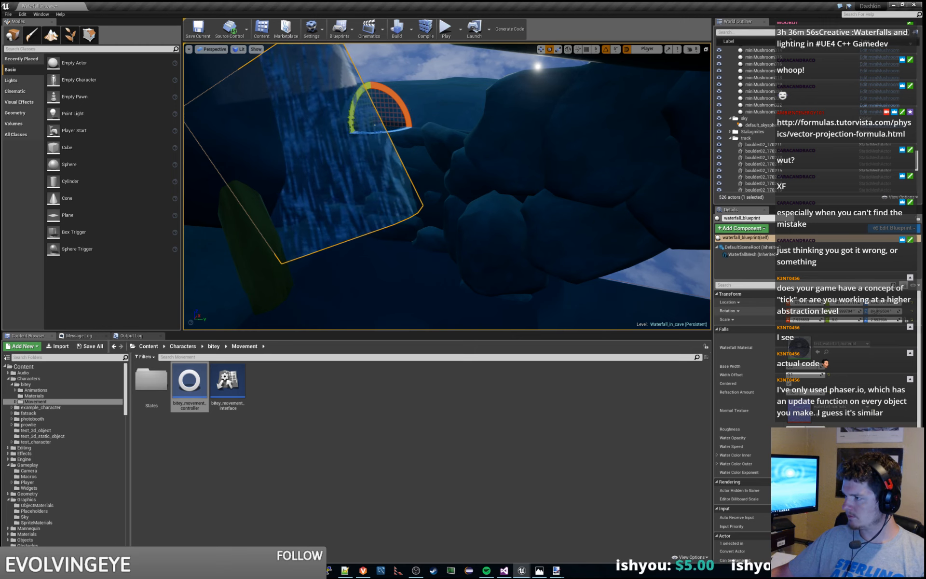
pyautogui.hotkey('ctrl', 'z')
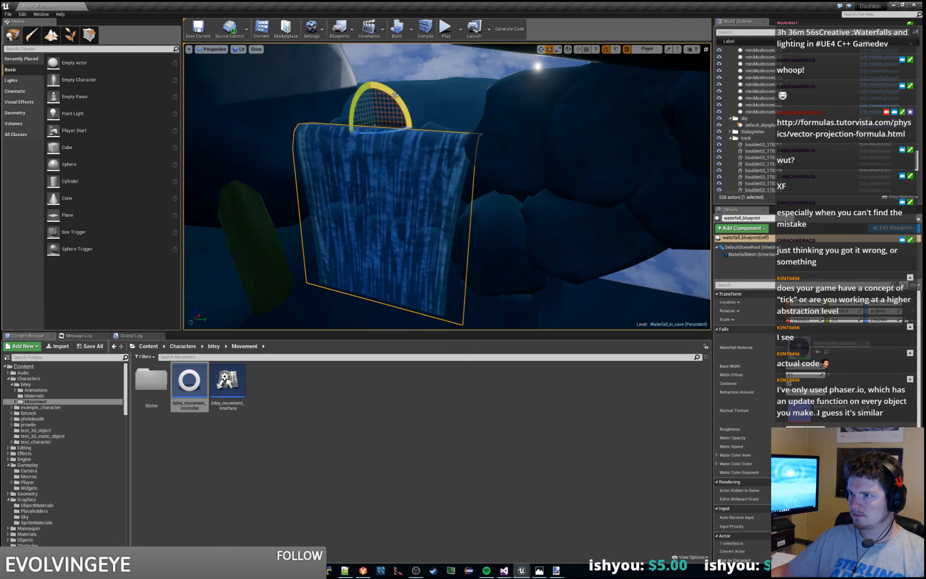
pyautogui.moveTo(399, 95); pyautogui.dragTo(411, 127)
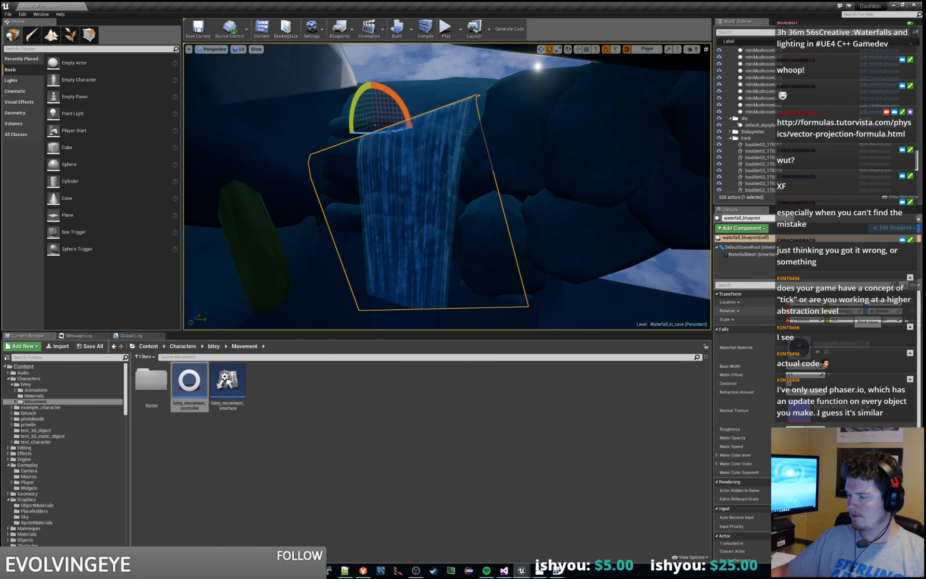
pyautogui.hotkey('ctrl', 'z')
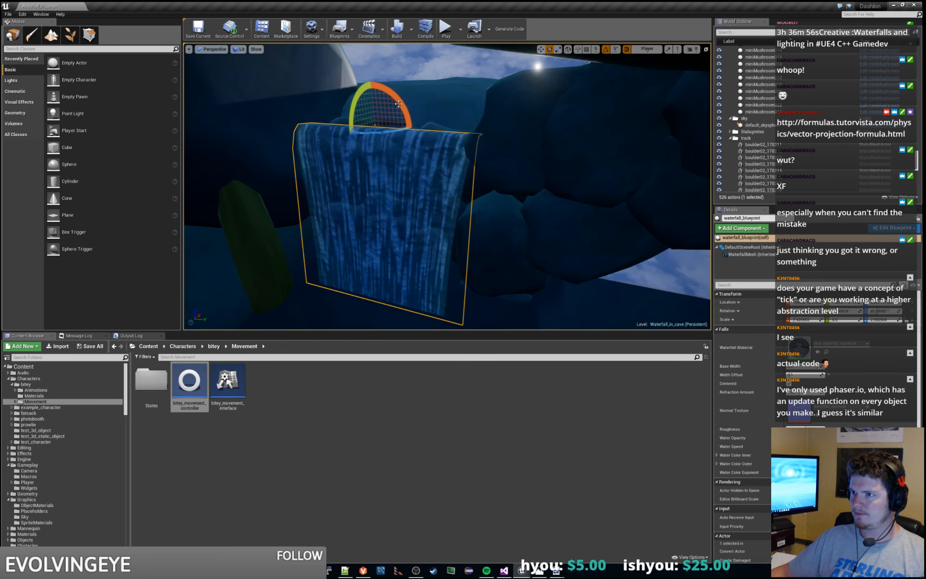
# Step: In the waterfall blueprint, connect Break Rotator's X (Roll) to Make Rotator's X (Roll) and compile
pyautogui.moveTo(516, 111); pyautogui.dragTo(521, 1)
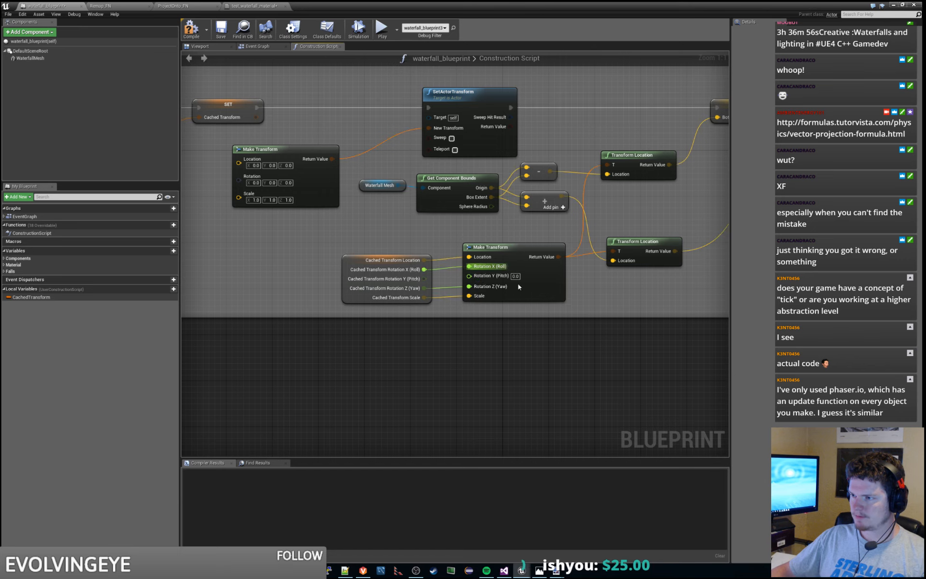
pyautogui.scroll(-7, 427, 273)
pyautogui.moveTo(519, 296); pyautogui.dragTo(224, 290, button='right')
pyautogui.moveTo(593, 319); pyautogui.dragTo(79, 309, button='right')
pyautogui.scroll(6, 265, 282)
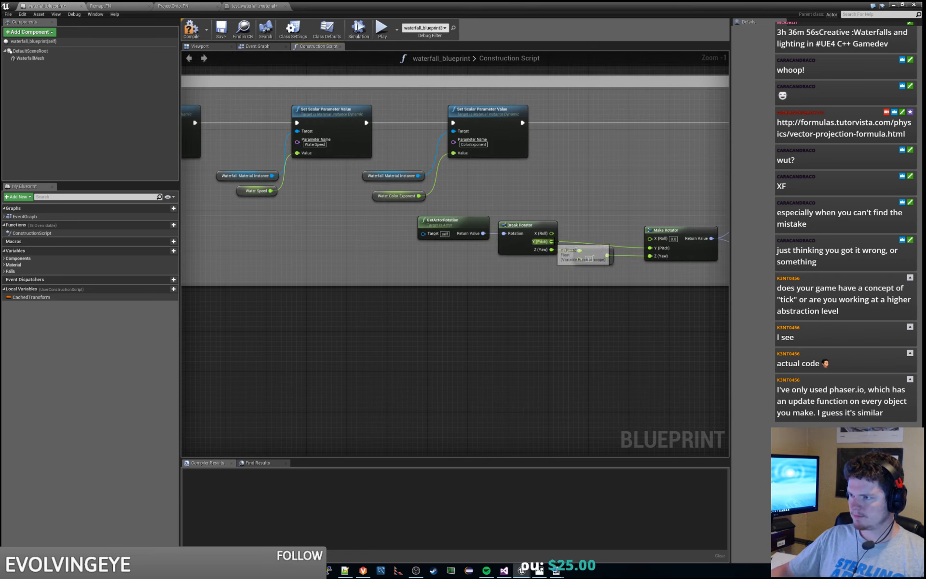
pyautogui.moveTo(553, 234); pyautogui.dragTo(651, 239)
pyautogui.click(191, 30)
# Step: Back in the level, test the recompiled waterfall's flow by rotating it sideways and tilting it slightly forward
pyautogui.hotkey('alt', 'Tab')
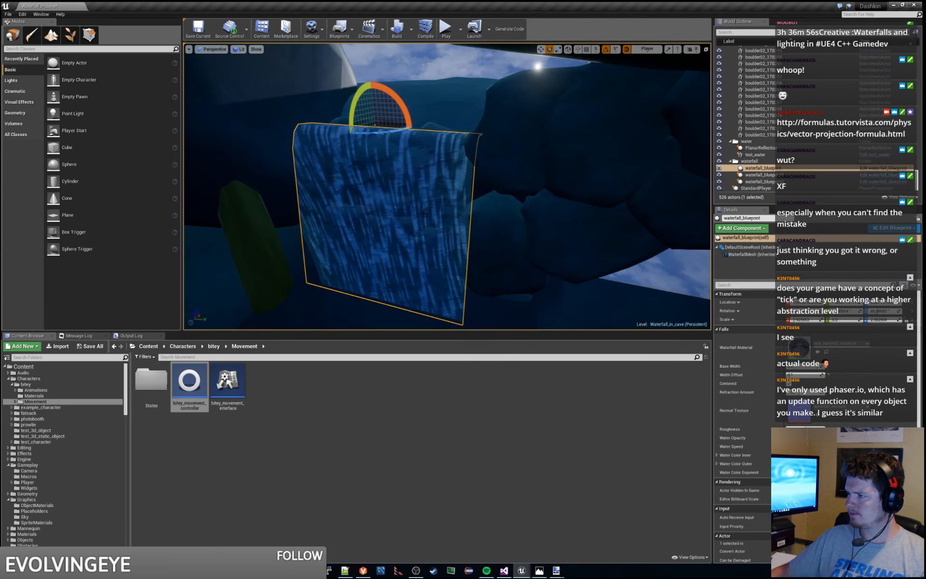
pyautogui.moveTo(371, 80); pyautogui.dragTo(409, 125)
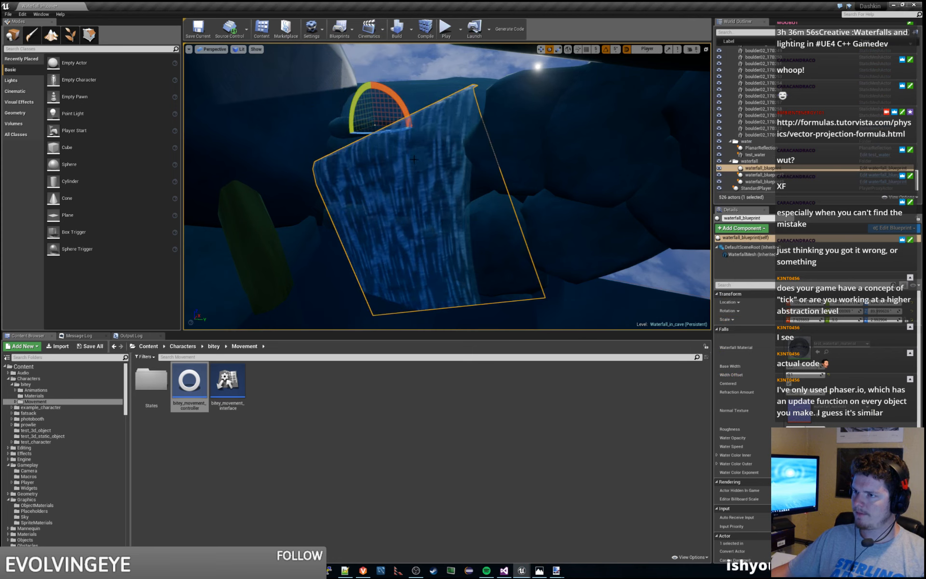
pyautogui.moveTo(414, 159); pyautogui.dragTo(412, 163)
pyautogui.moveTo(394, 123)
pyautogui.mouseDown()
pyautogui.moveTo(391, 155)
pyautogui.moveTo(389, 140)
pyautogui.mouseUp()
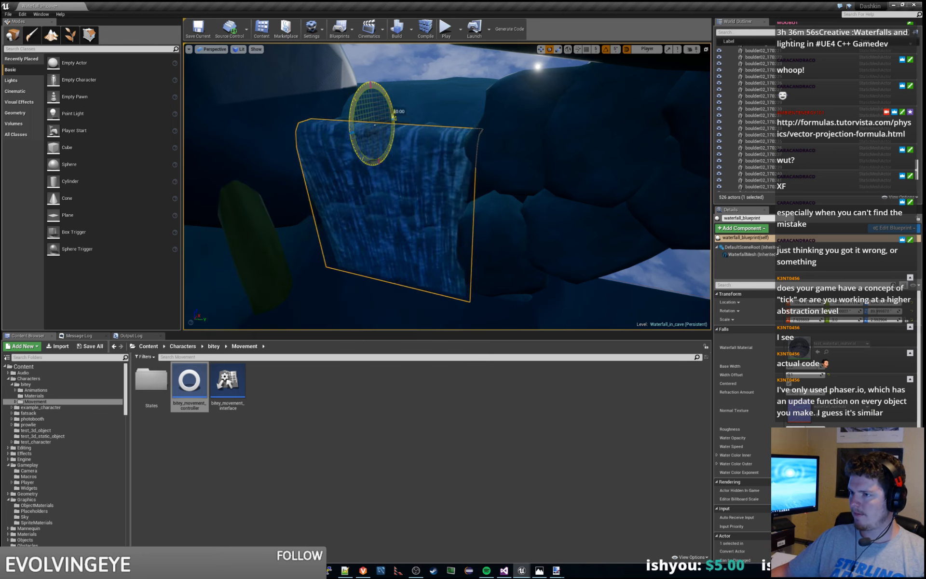
pyautogui.moveTo(395, 121); pyautogui.dragTo(391, 129)
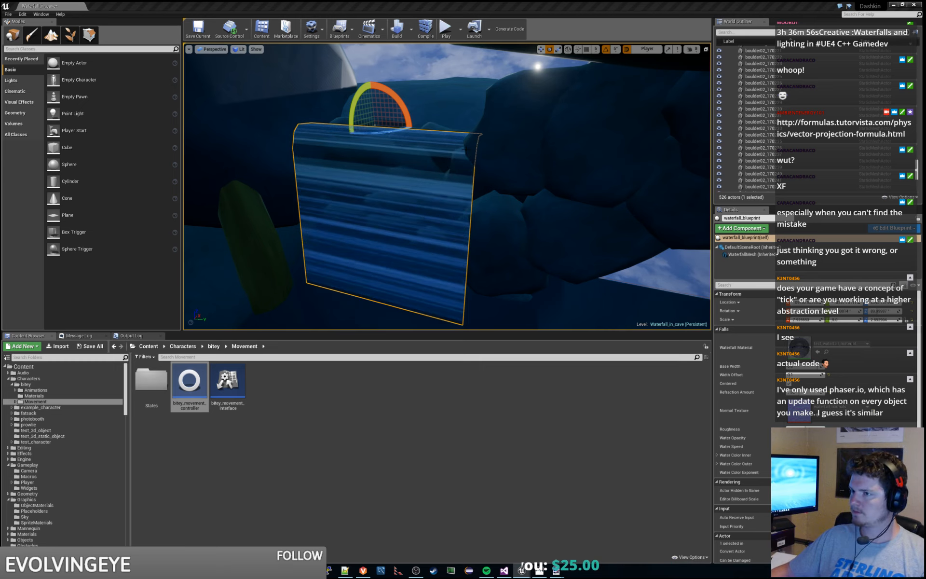
# Step: Frame the waterfall, tilt it nearly horizontal to check the flow direction, and return it to upright
pyautogui.press('f')
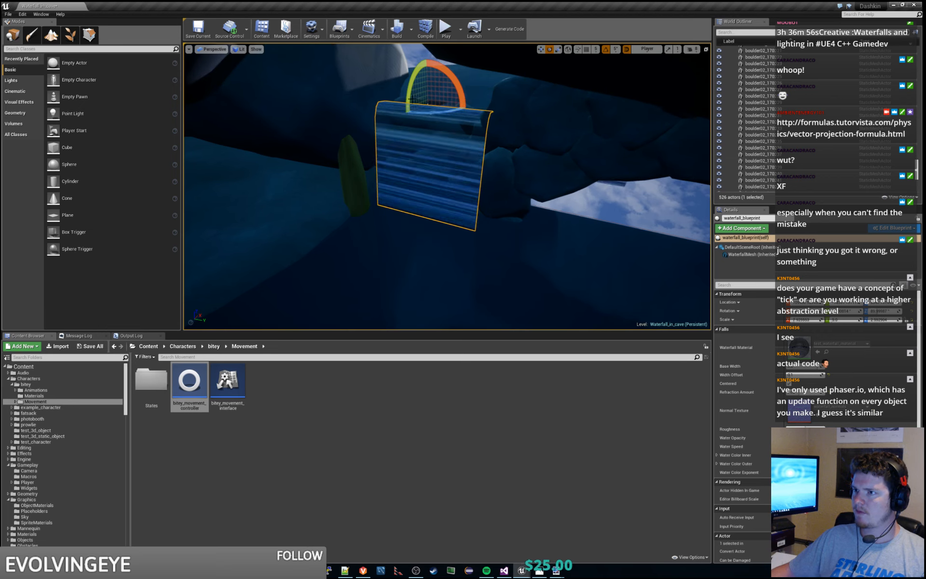
pyautogui.moveTo(444, 119); pyautogui.dragTo(433, 141)
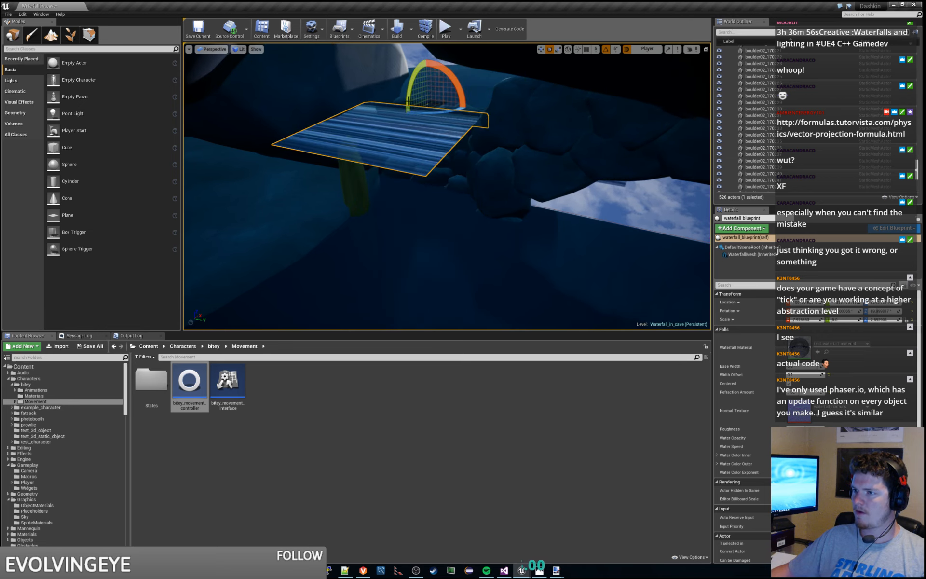
pyautogui.moveTo(408, 101); pyautogui.dragTo(431, 116)
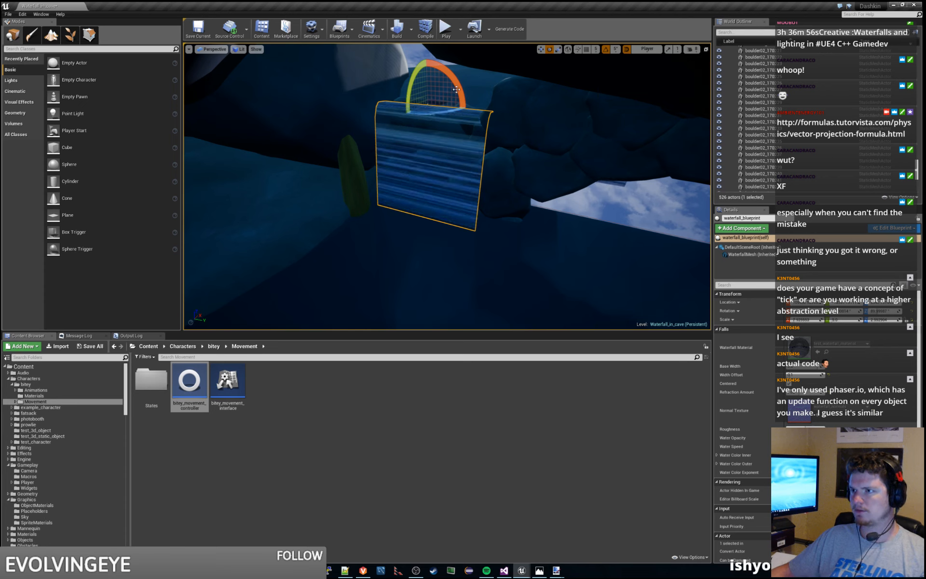
# Step: Test the waterfall's flow by turning it around its vertical axis and tilting it outward, then undo the tilt
pyautogui.moveTo(448, 72); pyautogui.dragTo(479, 123)
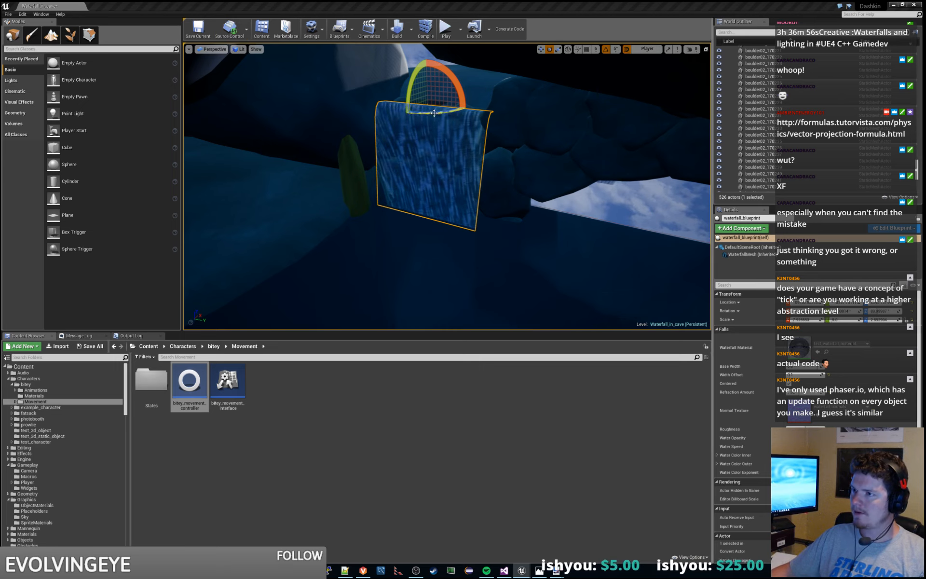
pyautogui.moveTo(434, 113); pyautogui.dragTo(472, 131, button='right')
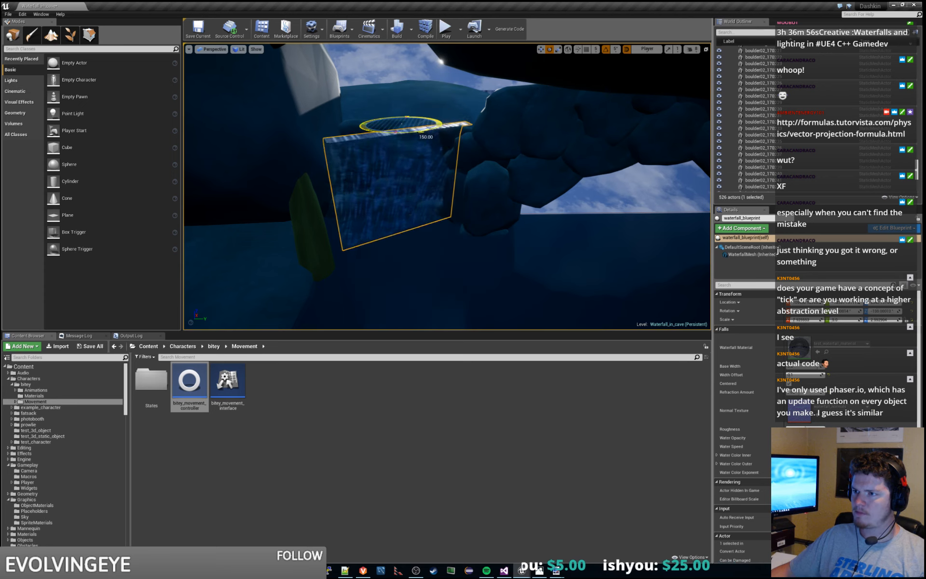
pyautogui.moveTo(415, 128); pyautogui.dragTo(434, 126)
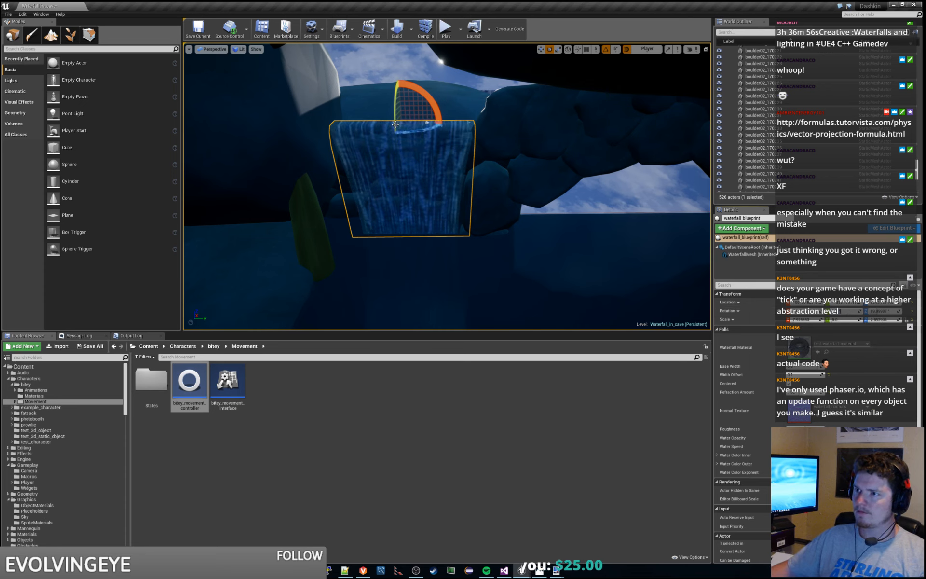
pyautogui.moveTo(403, 145)
pyautogui.mouseDown()
pyautogui.moveTo(400, 178)
pyautogui.moveTo(400, 152)
pyautogui.mouseUp()
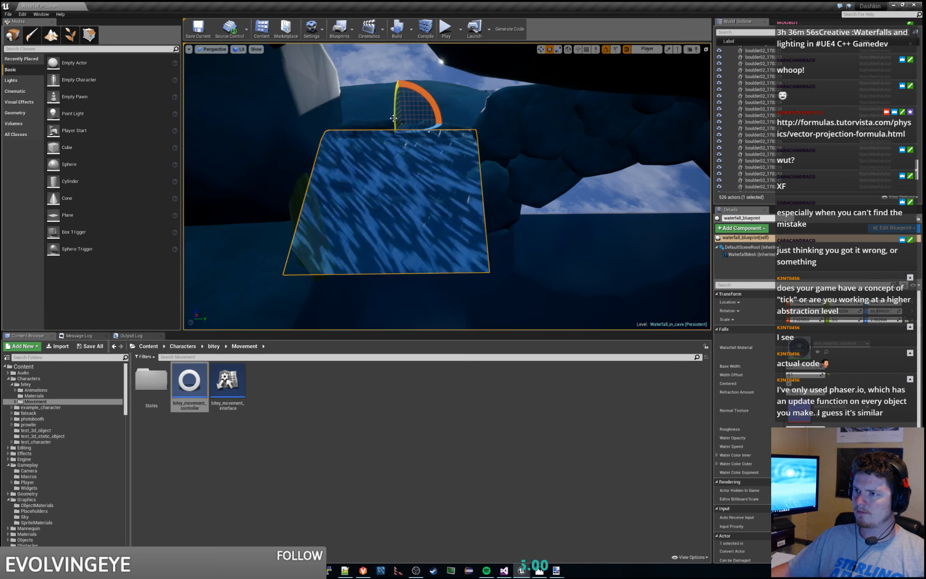
pyautogui.moveTo(401, 151); pyautogui.dragTo(352, 149, button='right')
pyautogui.moveTo(437, 184); pyautogui.dragTo(486, 178, button='right')
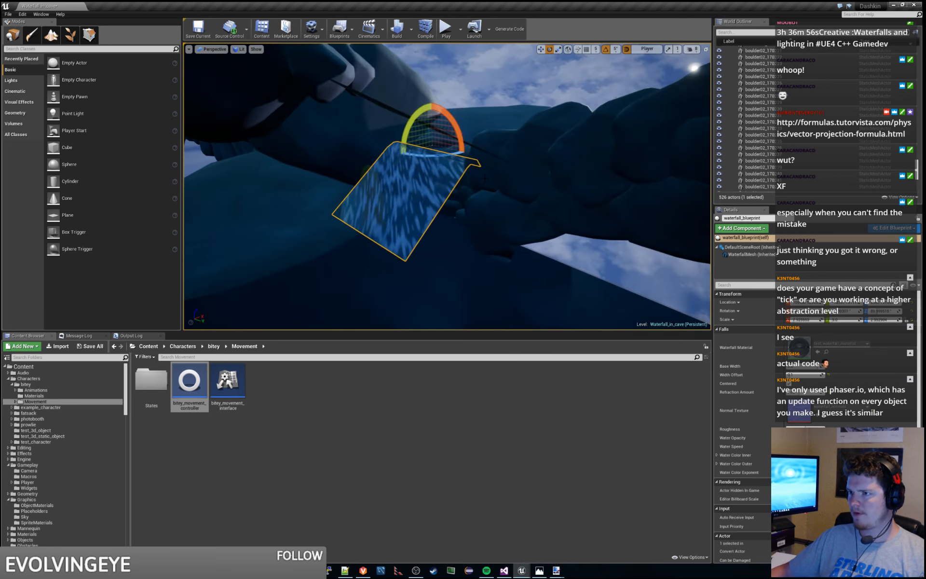
pyautogui.hotkey('ctrl', 'z')
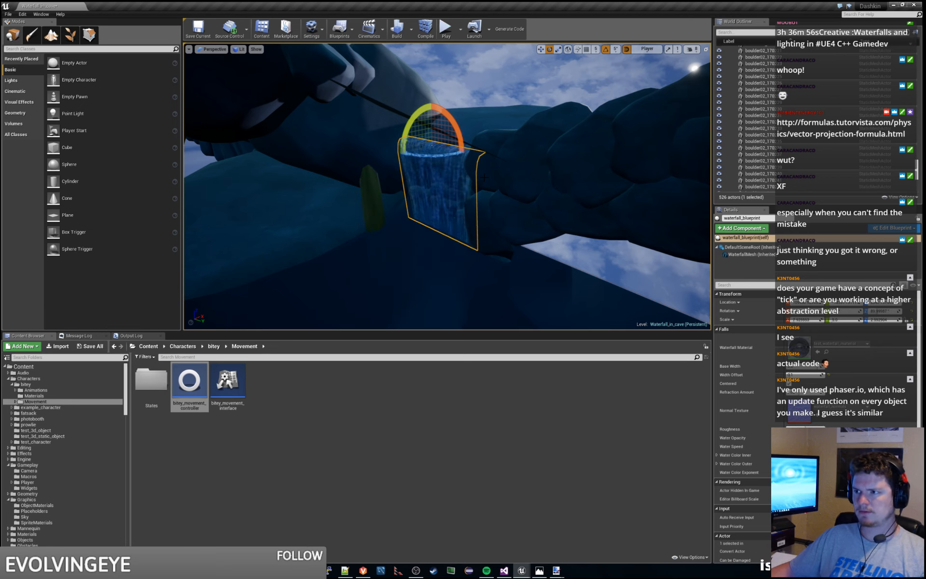
# Step: Review the rotator and RotateVector nodes in the waterfall blueprint's Construction Script, and return to the level
pyautogui.moveTo(484, 177); pyautogui.dragTo(537, 226, button='right')
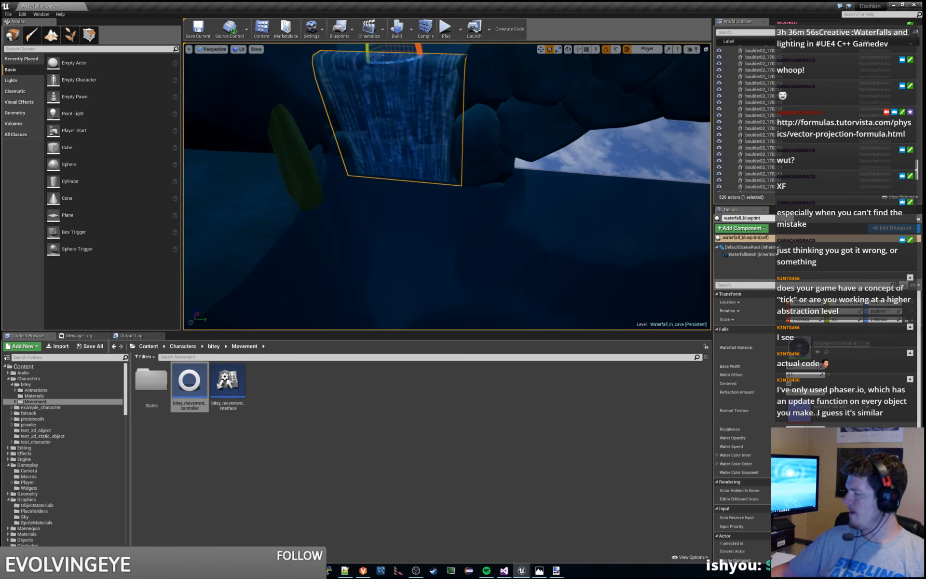
pyautogui.moveTo(537, 226); pyautogui.dragTo(551, 209, button='right')
pyautogui.moveTo(447, 186)
pyautogui.mouseDown(button='right')
pyautogui.moveTo(447, 177)
pyautogui.moveTo(466, 181)
pyautogui.moveTo(447, 167)
pyautogui.mouseUp(button='right')
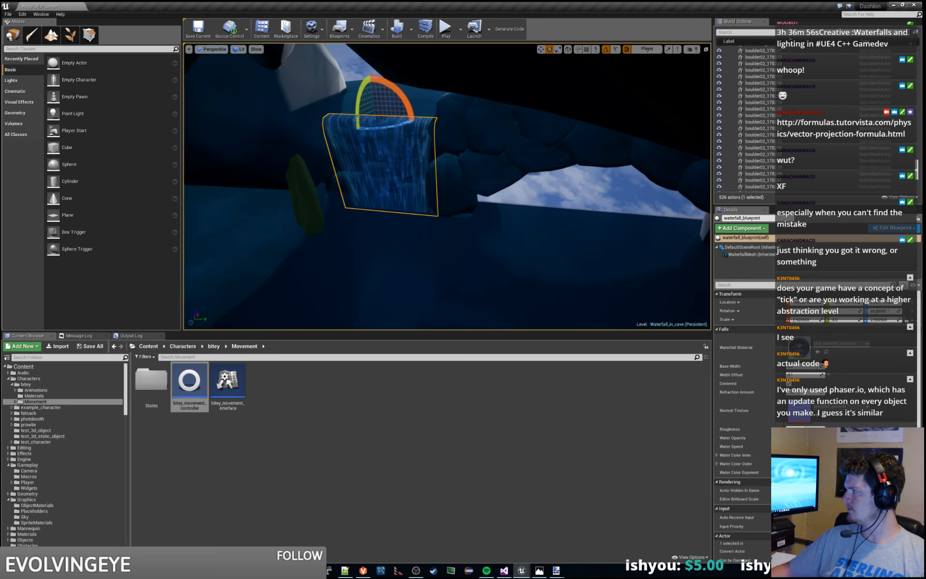
pyautogui.moveTo(0, 3); pyautogui.dragTo(531, 1)
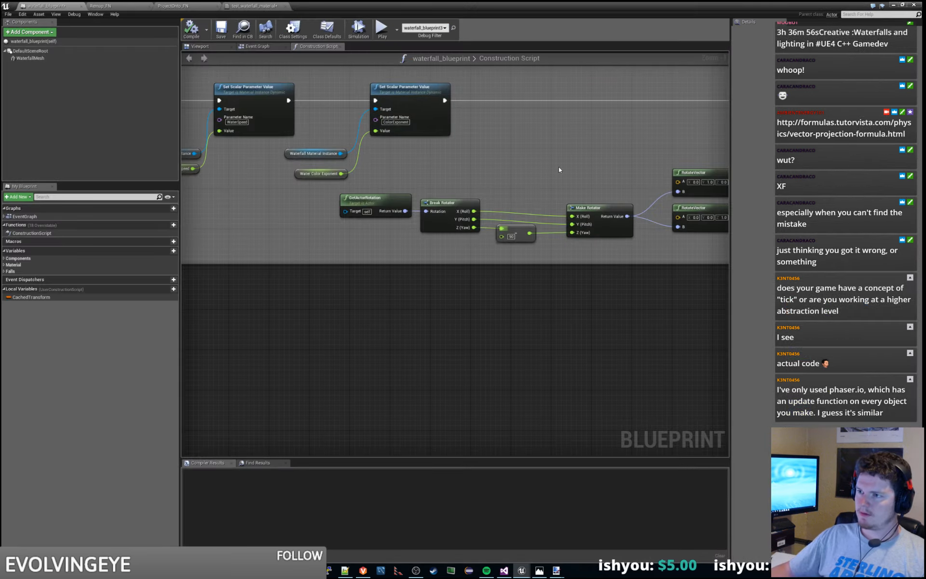
pyautogui.moveTo(559, 166); pyautogui.dragTo(451, 171, button='right')
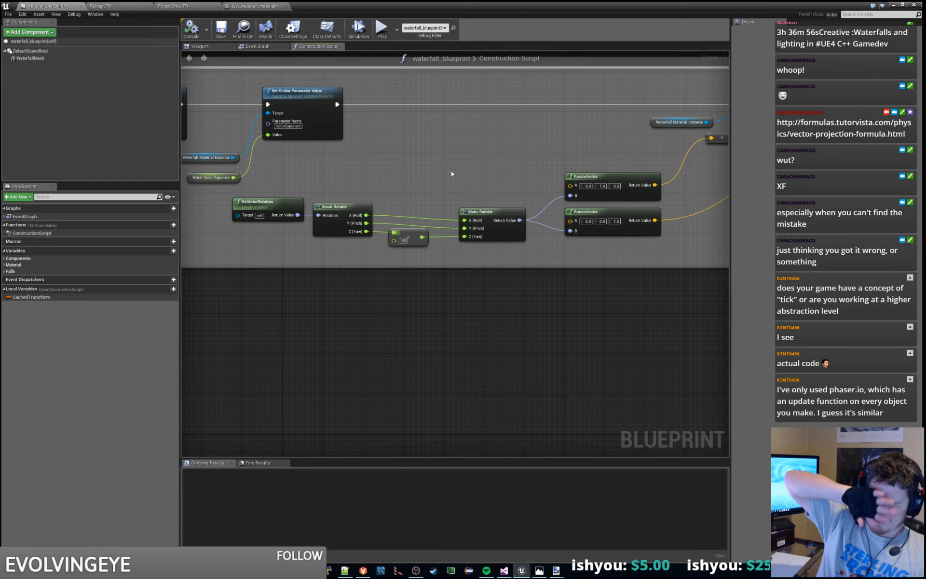
pyautogui.moveTo(487, 2); pyautogui.dragTo(0, 4)
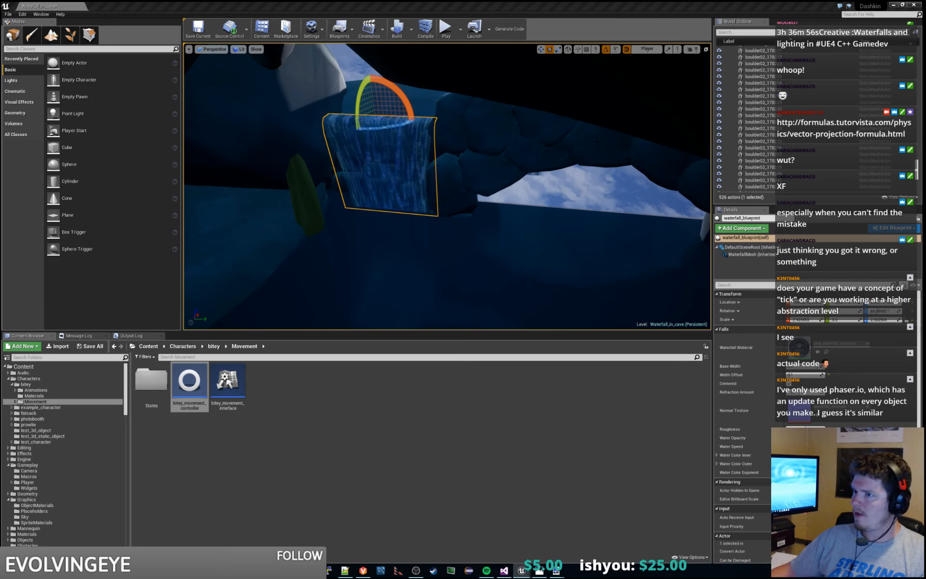
# Step: Tilt the waterfall nearly horizontal to check its flow from another angle, and bring it back upright
pyautogui.moveTo(390, 114); pyautogui.dragTo(382, 156)
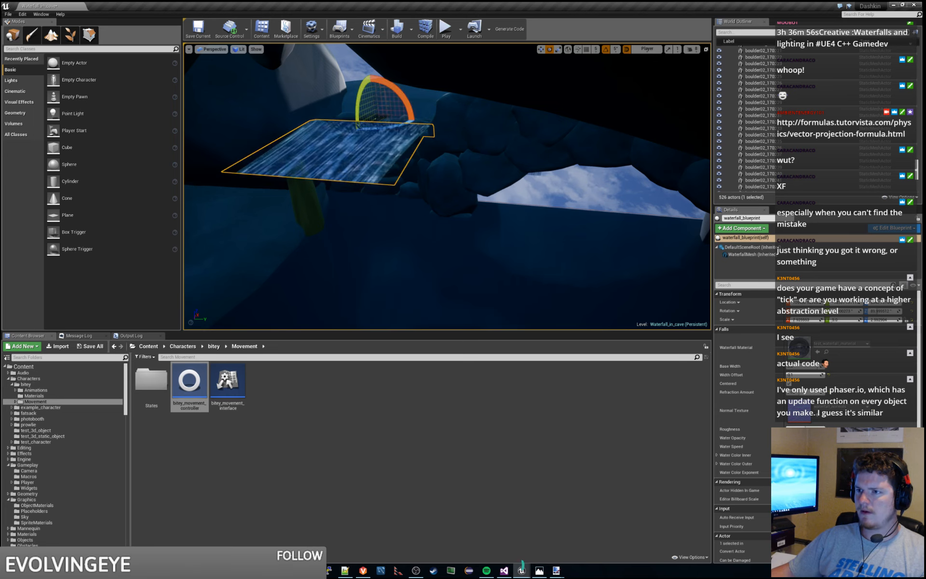
pyautogui.moveTo(446, 187); pyautogui.dragTo(546, 166, button='right')
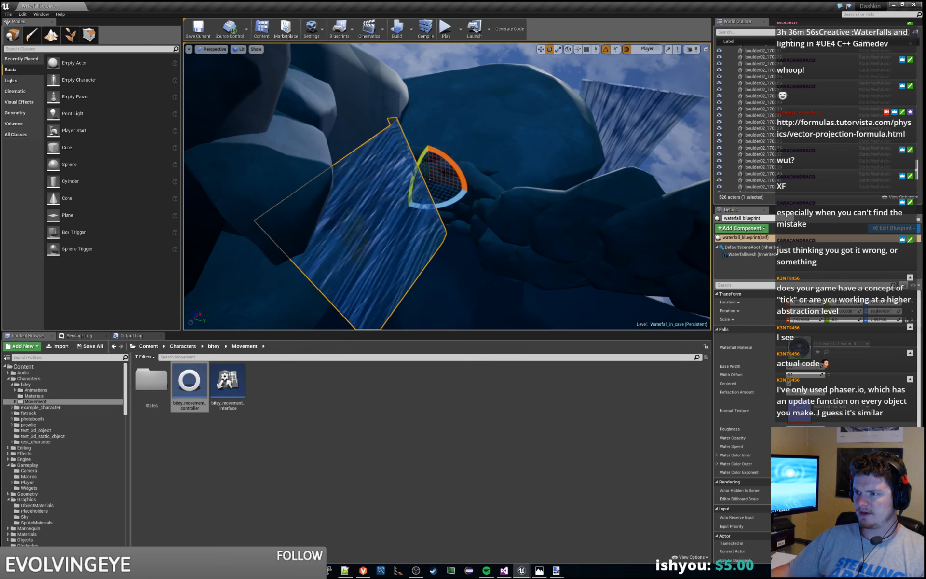
pyautogui.moveTo(429, 203)
pyautogui.mouseDown()
pyautogui.moveTo(437, 213)
pyautogui.moveTo(430, 203)
pyautogui.mouseUp()
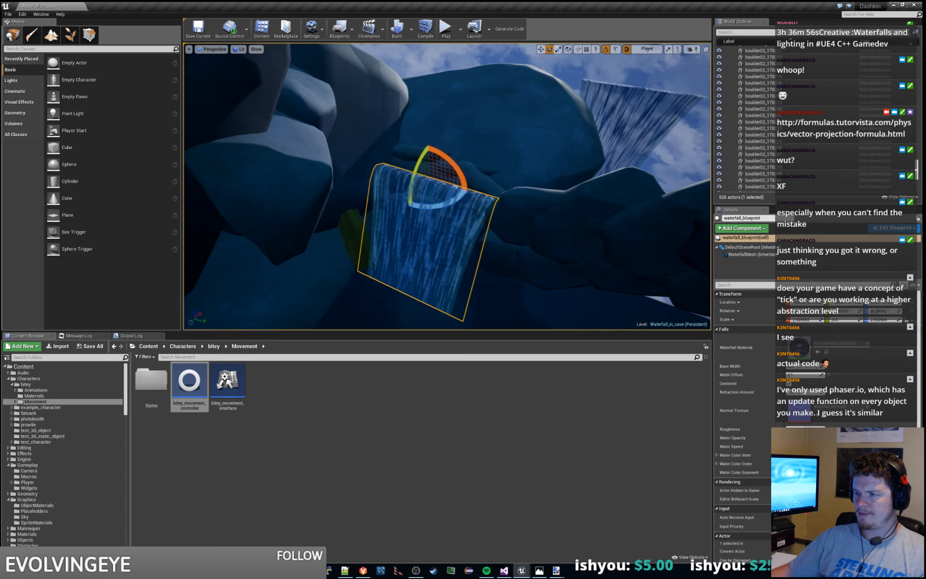
# Step: Examine the waterfall's flow up close and from the side, keeping the waterfall actor selected
pyautogui.moveTo(430, 180); pyautogui.dragTo(430, 159, button='right')
pyautogui.press('w')
pyautogui.press('s')
pyautogui.moveTo(382, 109)
pyautogui.mouseDown(button='right')
pyautogui.moveTo(396, 91)
pyautogui.moveTo(391, 116)
pyautogui.moveTo(383, 109)
pyautogui.mouseUp(button='right')
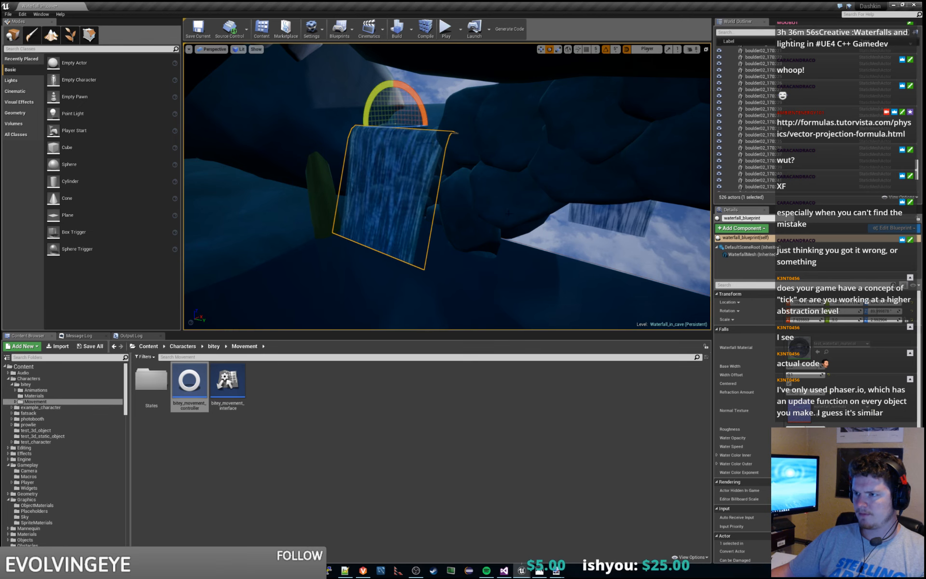
pyautogui.click(568, 251)
pyautogui.press('w')
pyautogui.moveTo(568, 251); pyautogui.dragTo(521, 256, button='right')
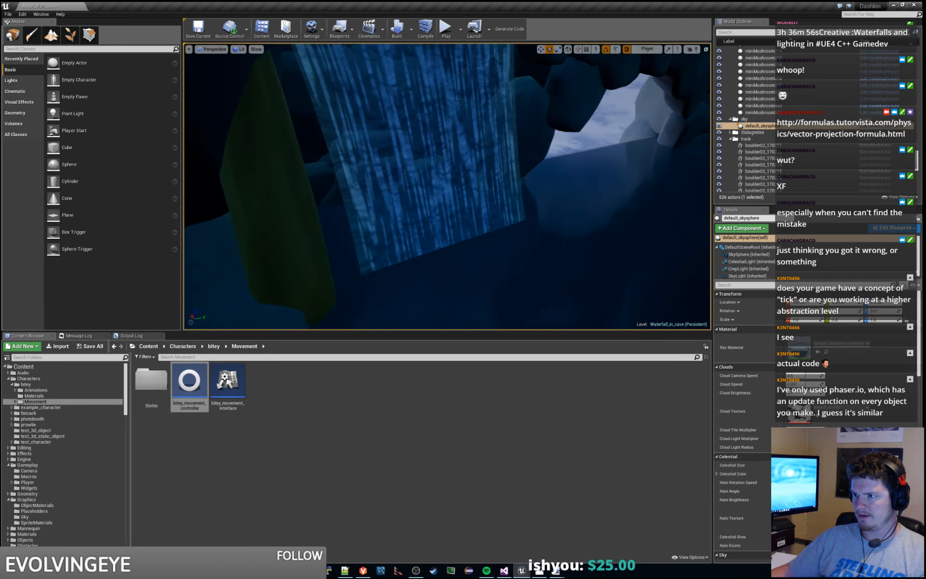
pyautogui.click(434, 169)
pyautogui.press('w')
pyautogui.moveTo(434, 169); pyautogui.dragTo(476, 138, button='right')
pyautogui.press('s')
pyautogui.press('a')
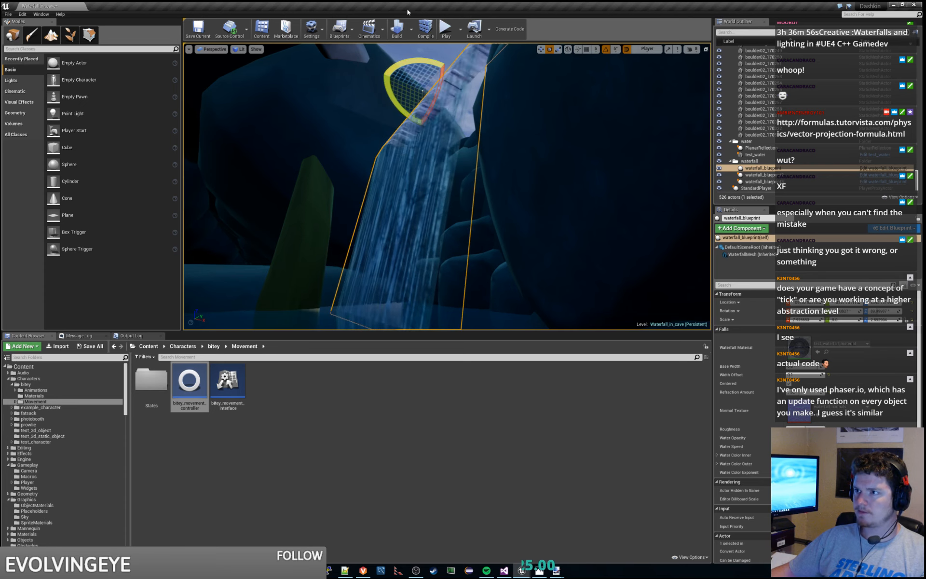
# Step: Play the level and run the character across the cave and back to view the waterfalls in game
pyautogui.click(446, 30)
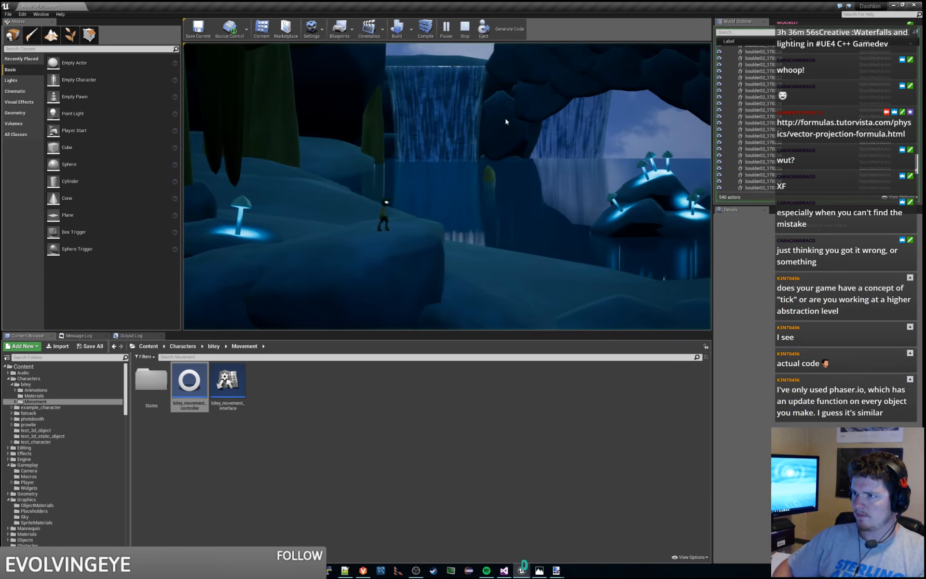
pyautogui.press('d')
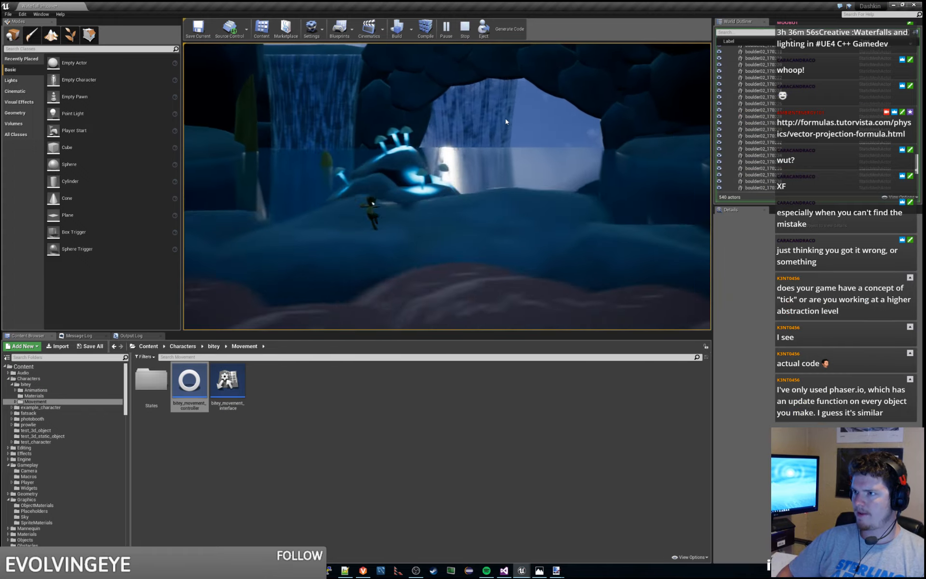
pyautogui.press('d')
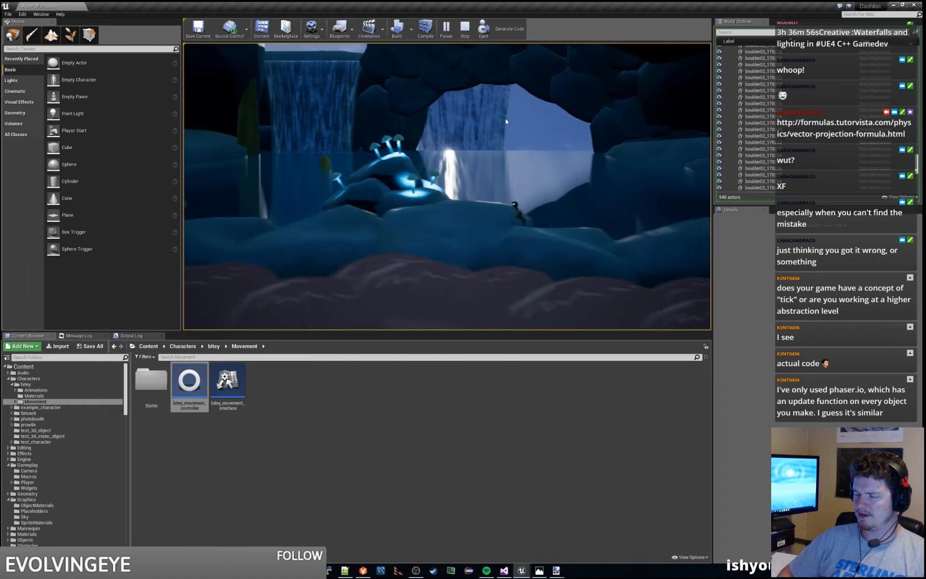
pyautogui.press('a')
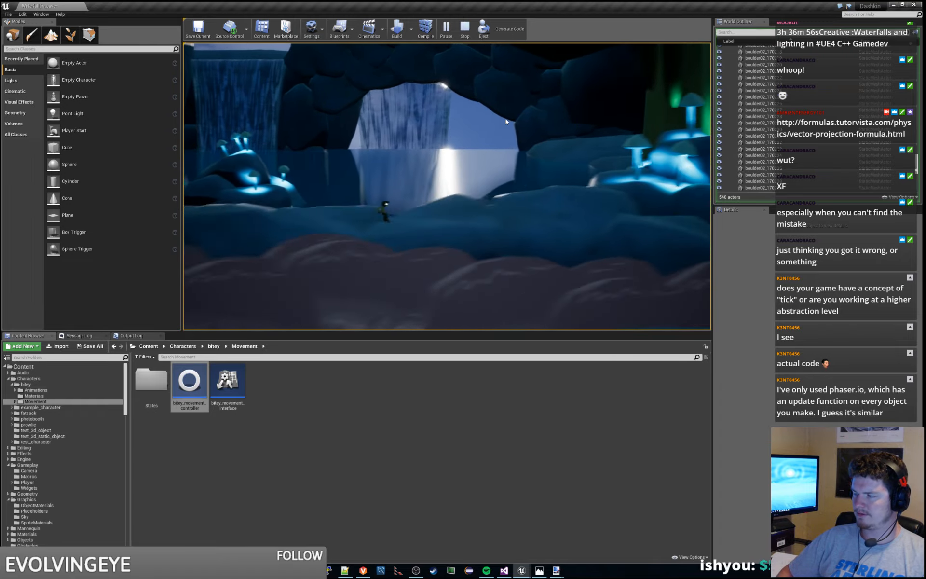
pyautogui.press('a')
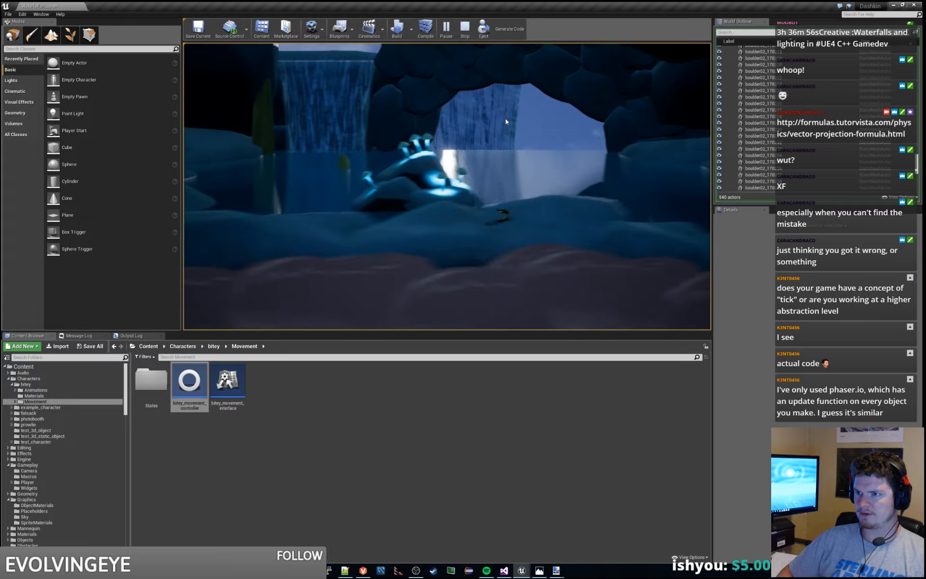
pyautogui.press('a')
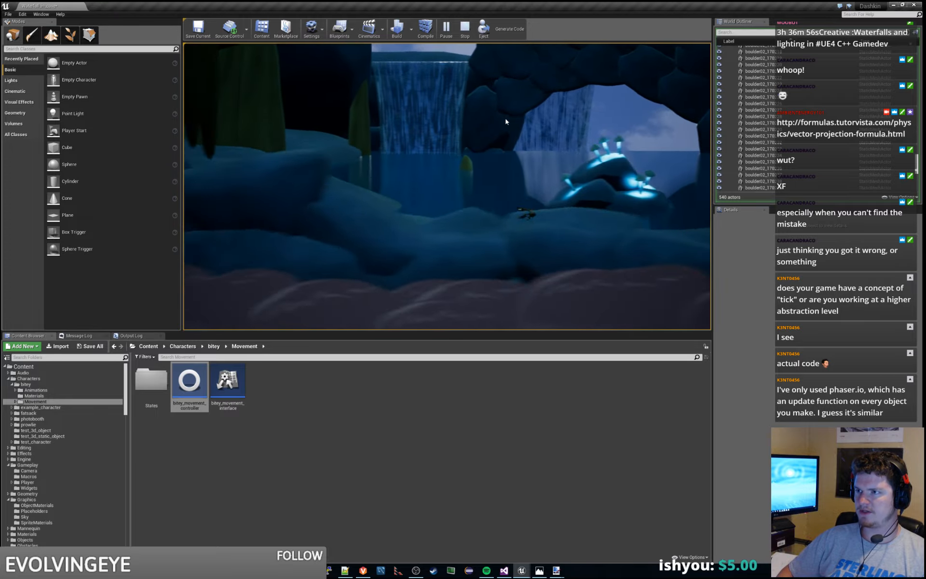
pyautogui.press('a')
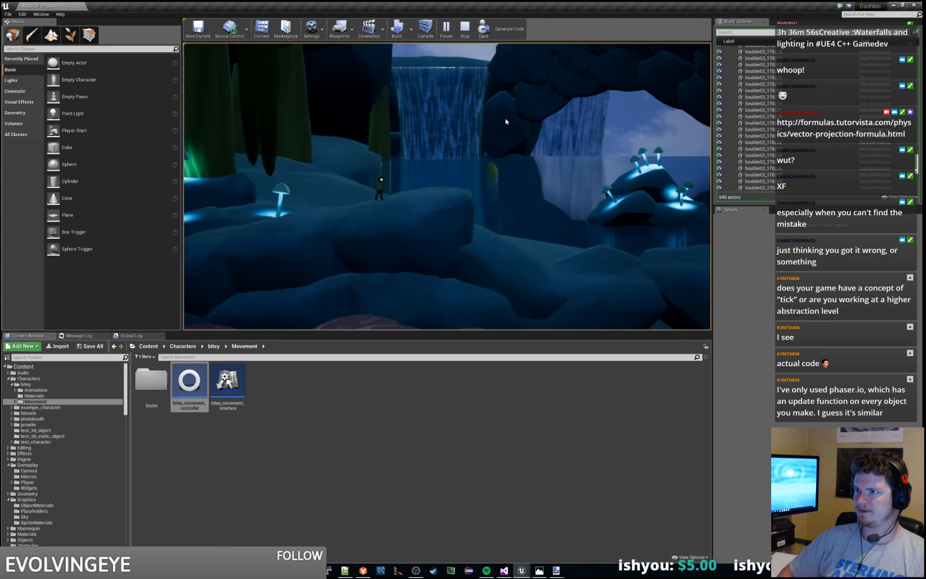
pyautogui.press('a')
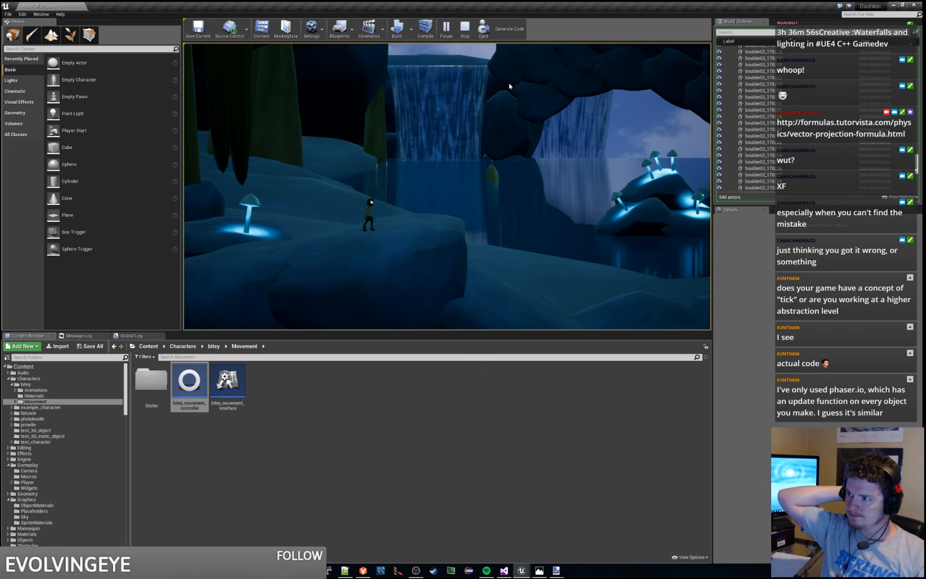
# Step: Run and jump the character to the far side of the cave and back, checking the waterfalls and their reflections
pyautogui.press('d')
pyautogui.press('space')
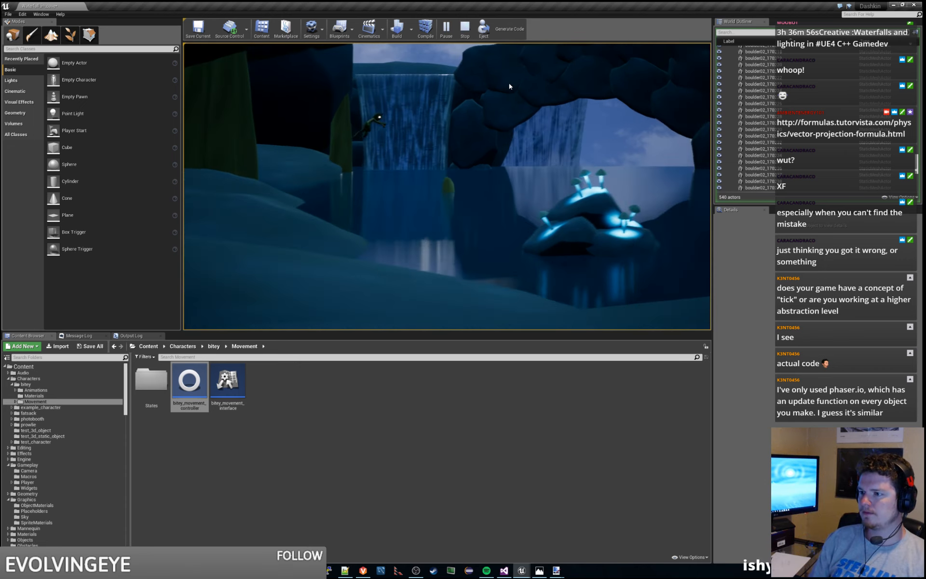
pyautogui.press('d')
pyautogui.press('space')
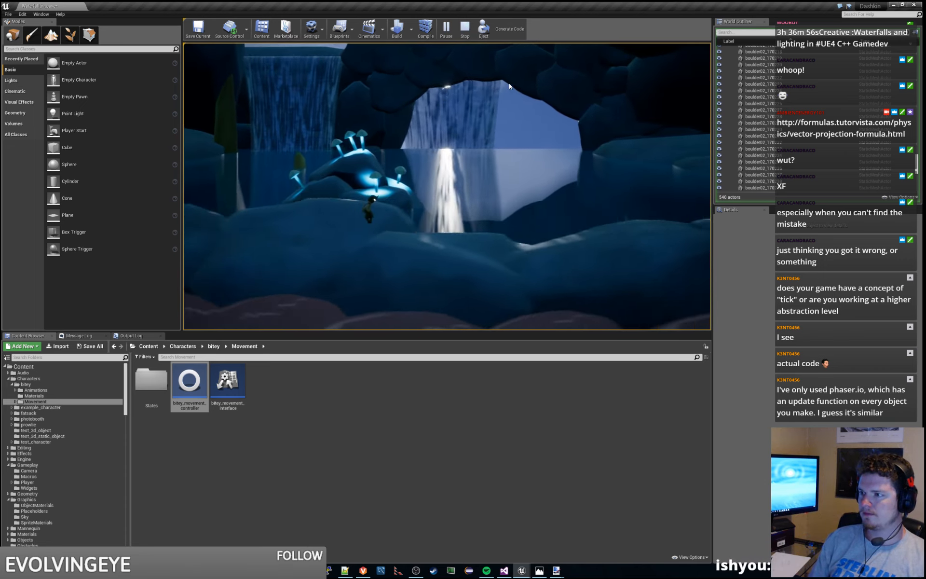
pyautogui.press('d')
pyautogui.press('space')
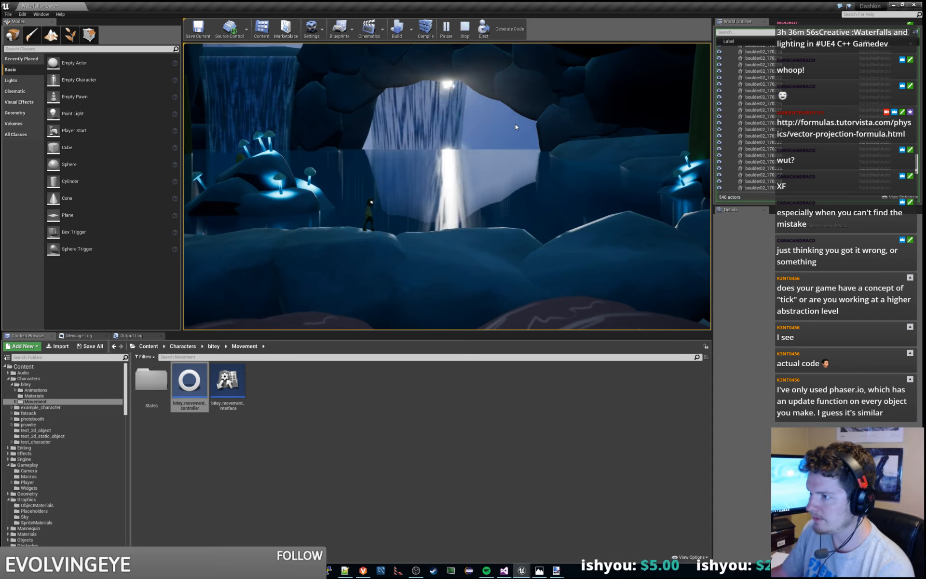
pyautogui.press('d')
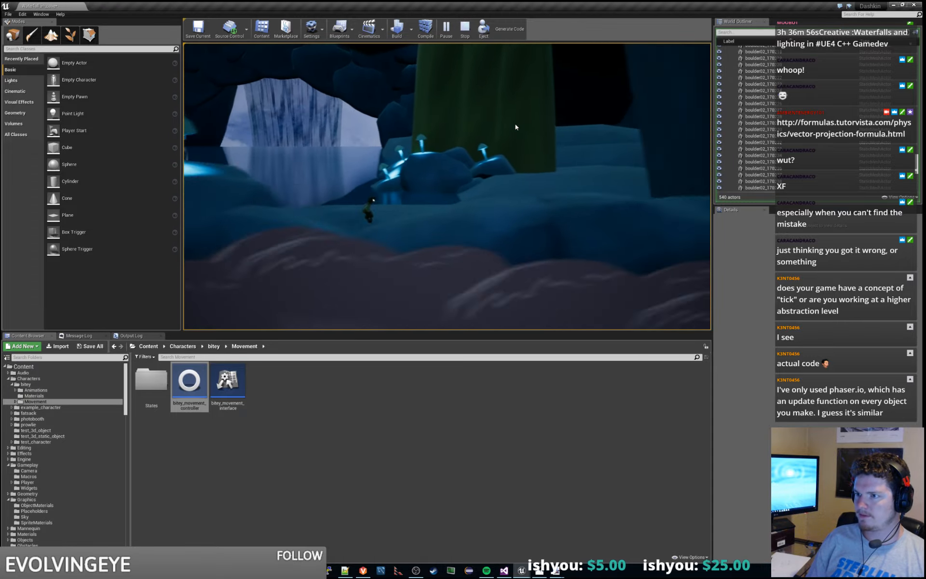
pyautogui.press('space')
pyautogui.press('a')
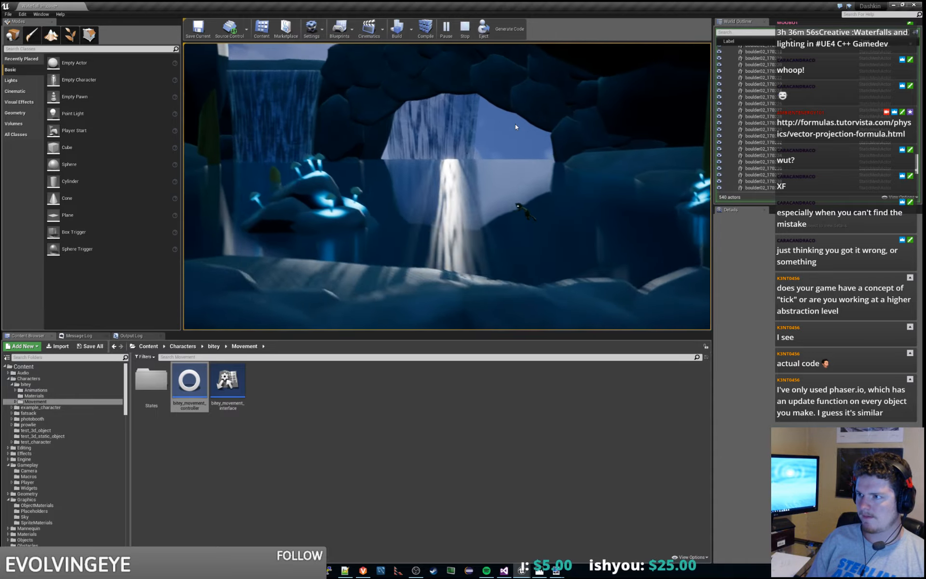
pyautogui.press('d')
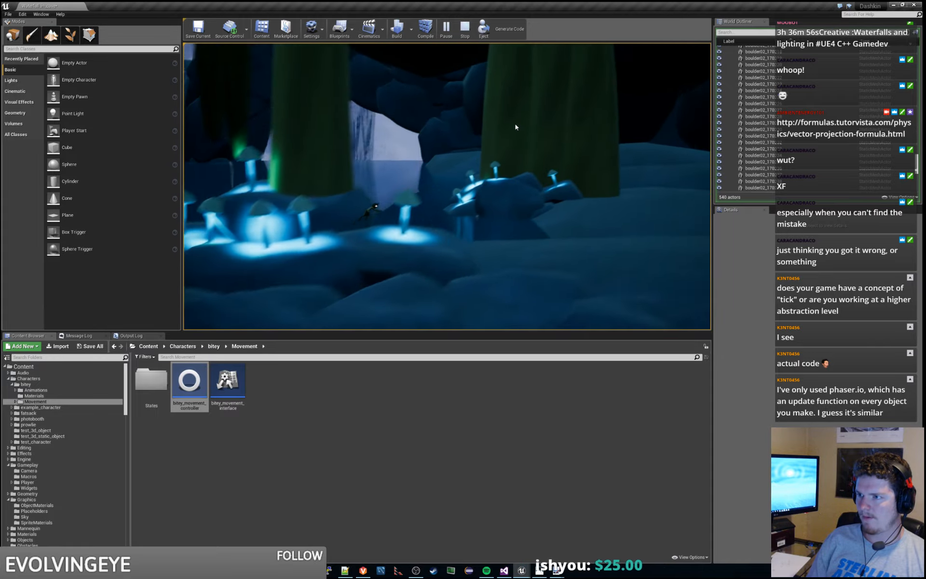
pyautogui.press('space')
pyautogui.press('space')
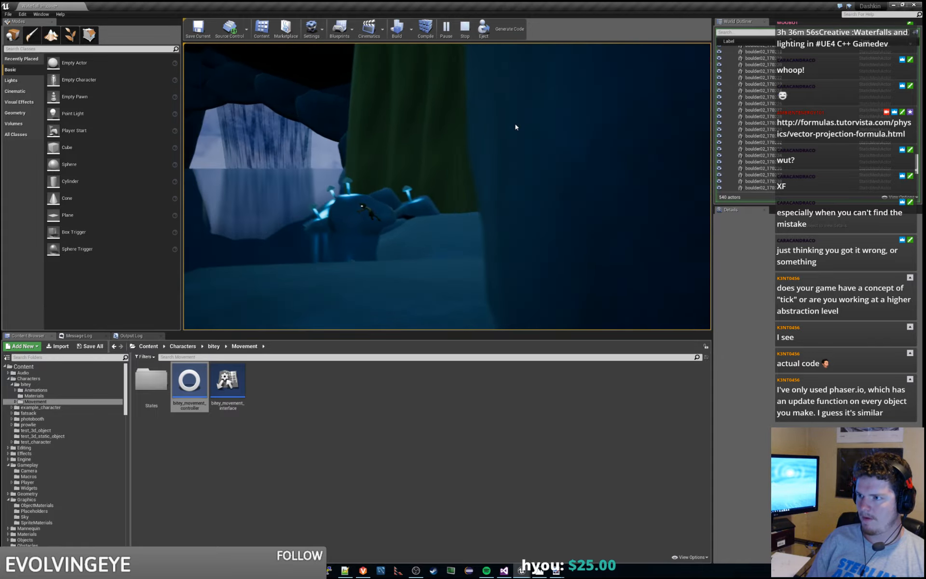
pyautogui.press('a')
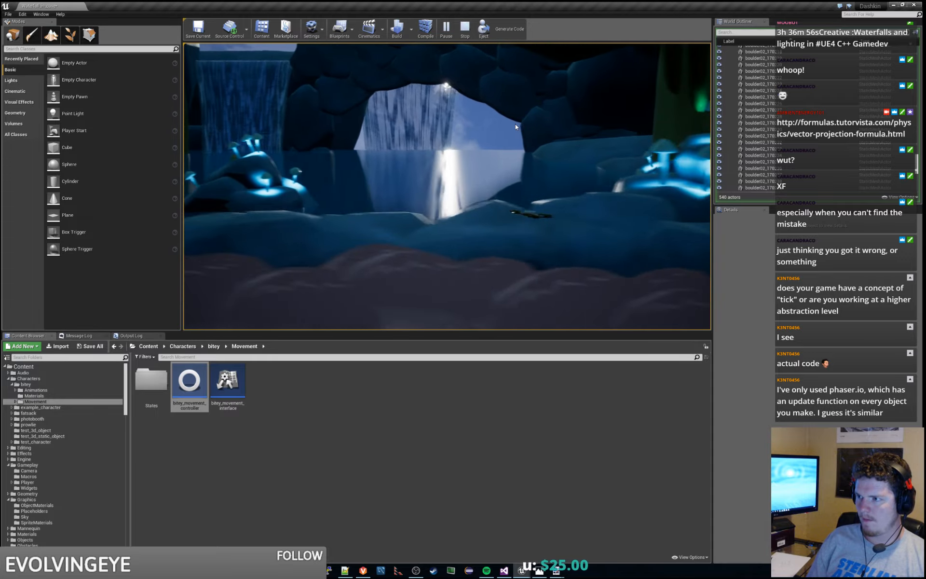
pyautogui.press('a')
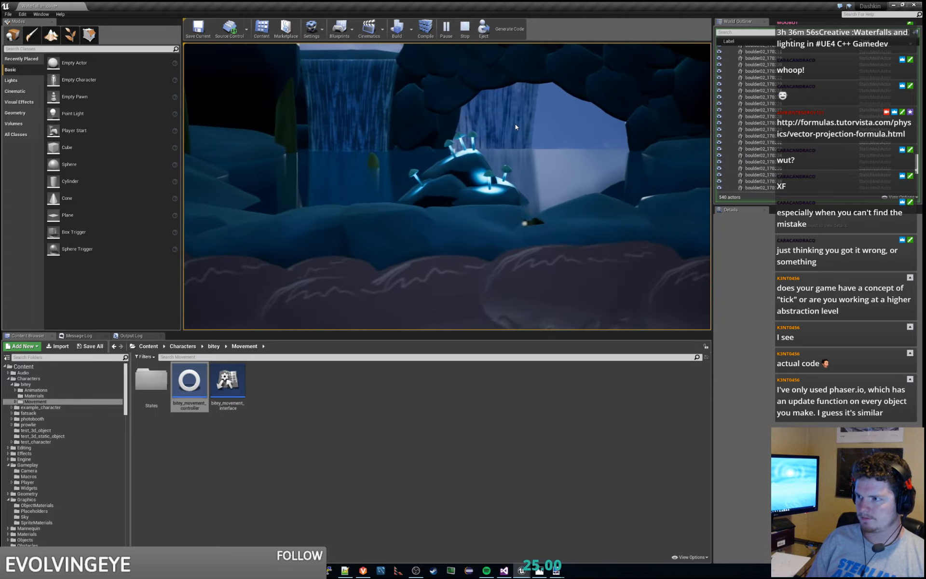
pyautogui.press('a')
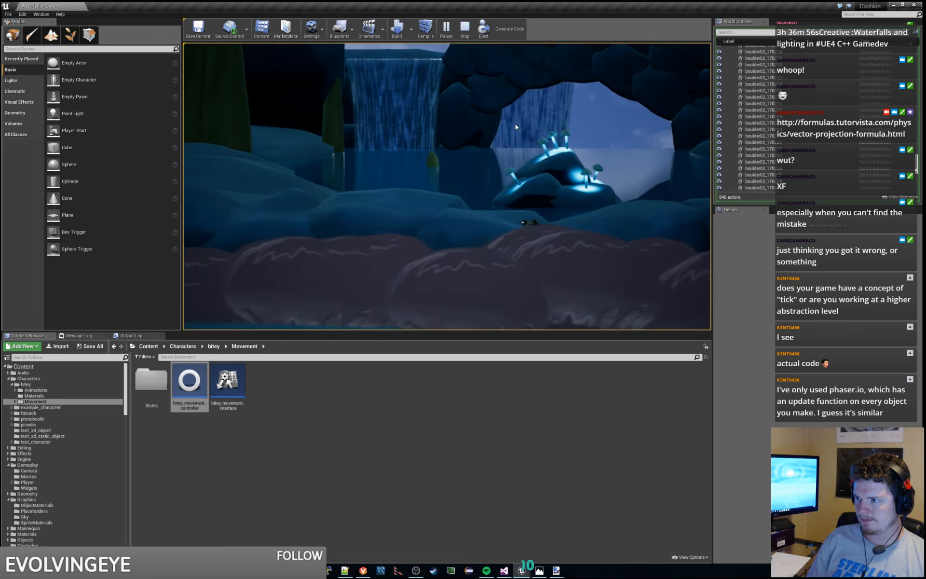
# Step: Run and jump the character past the glowing mushrooms to the cave wall, viewing the waterfalls on the way
pyautogui.press('a')
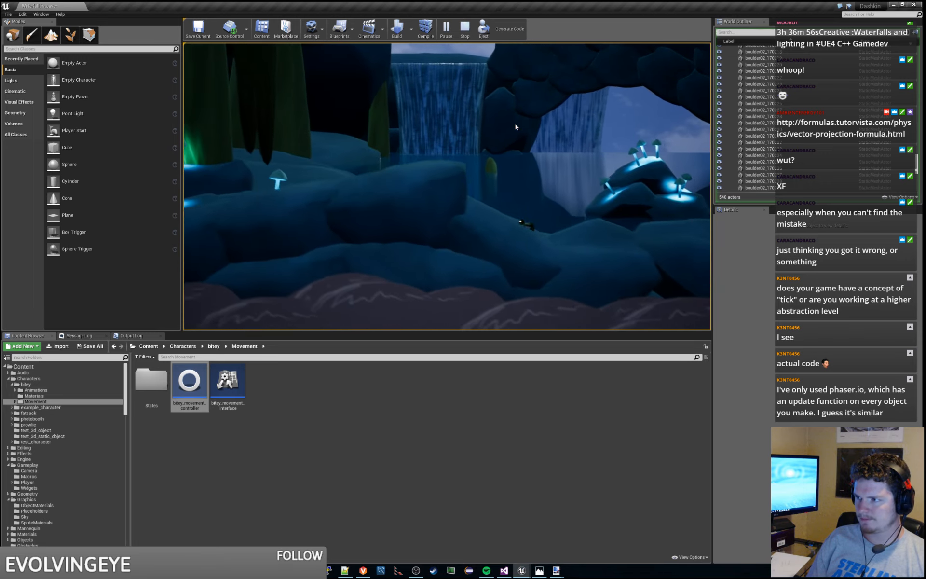
pyautogui.press('a')
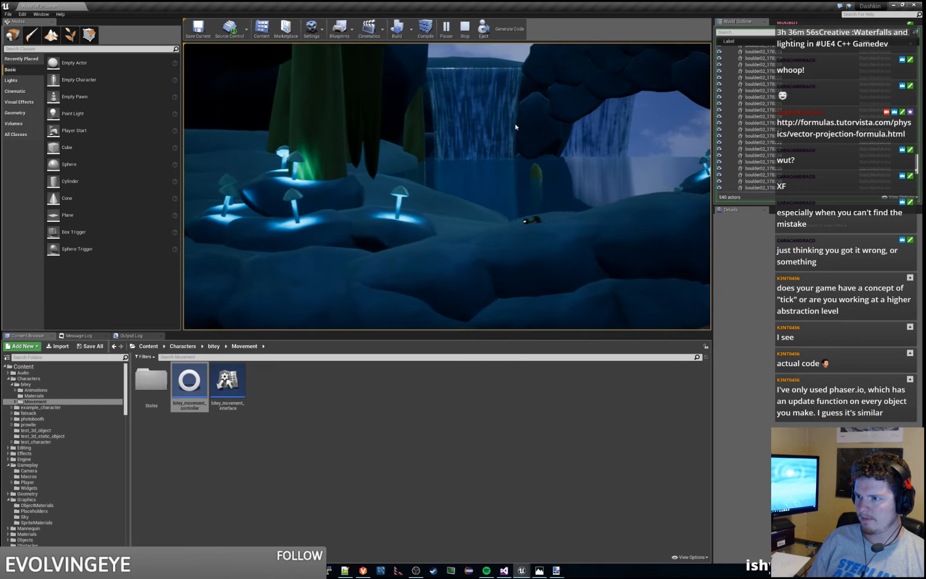
pyautogui.press('a')
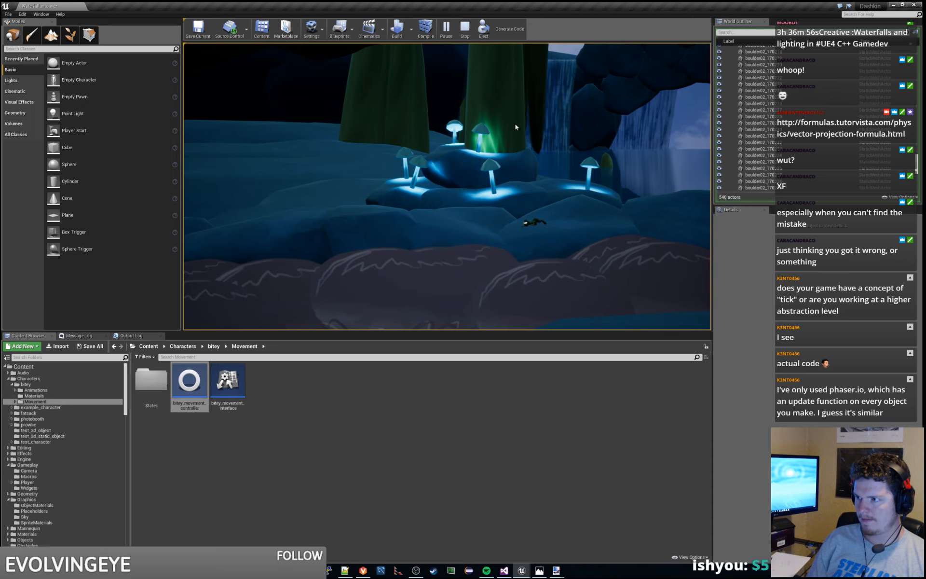
pyautogui.press('space')
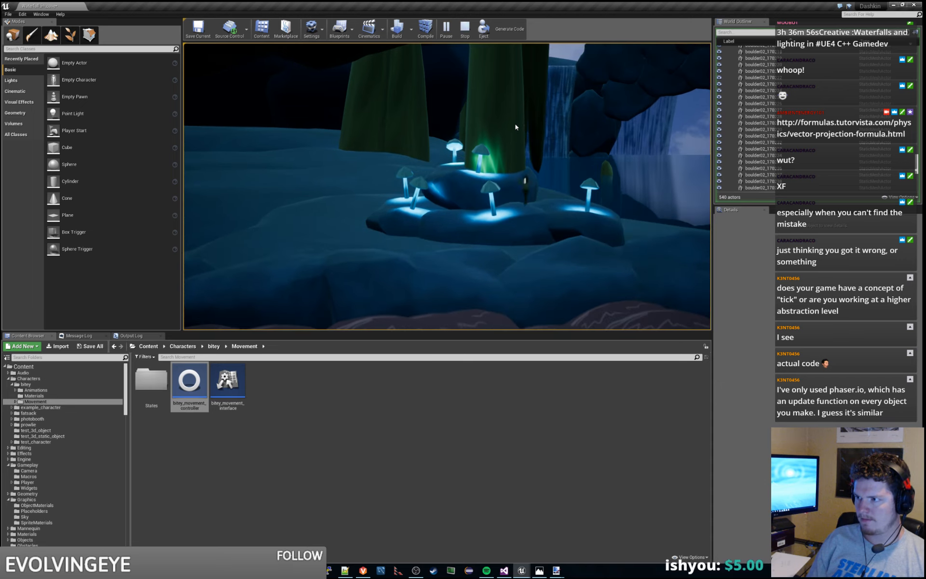
pyautogui.press('d')
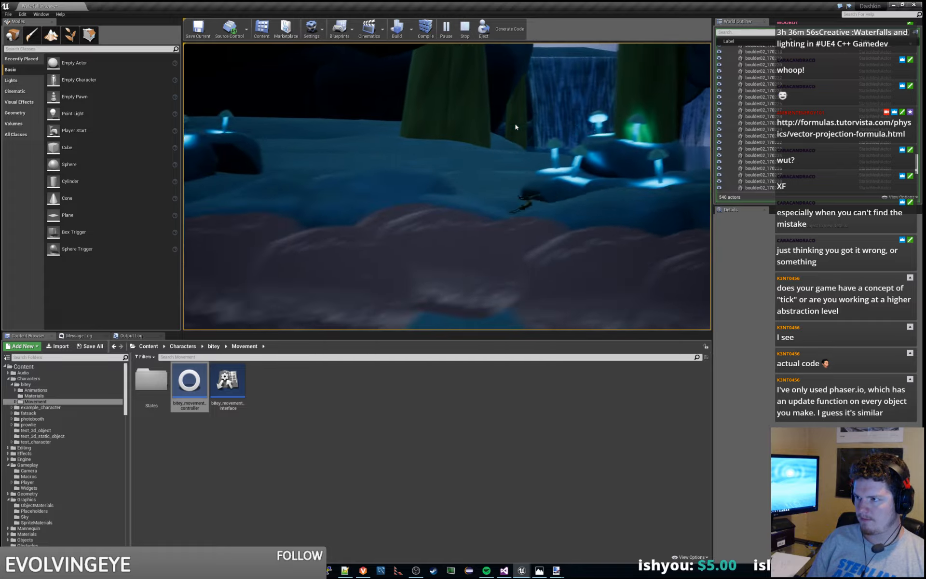
pyautogui.press('a')
pyautogui.press('space')
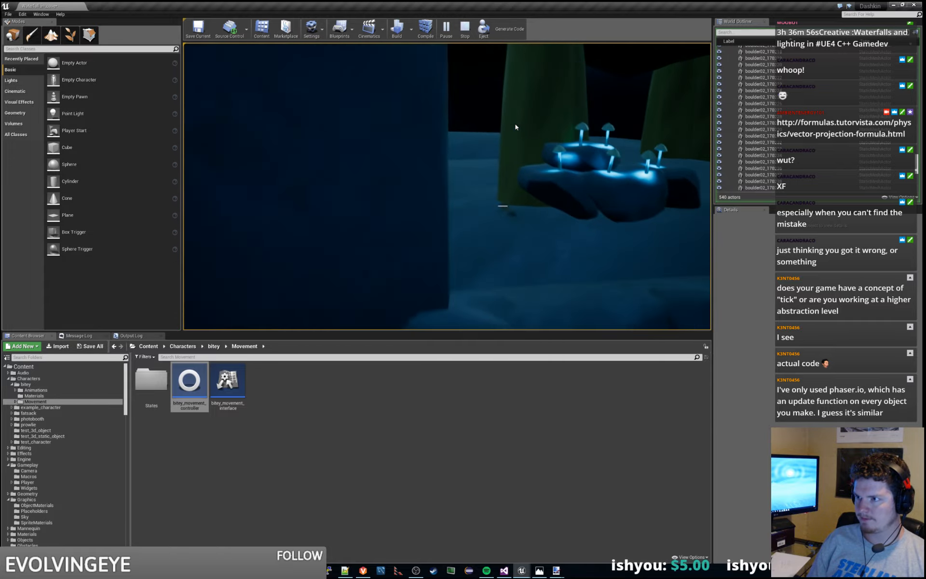
# Step: Run the character back to the pool in front of the waterfalls, jump in place there, and stop playing the level
pyautogui.press('d')
pyautogui.press('d')
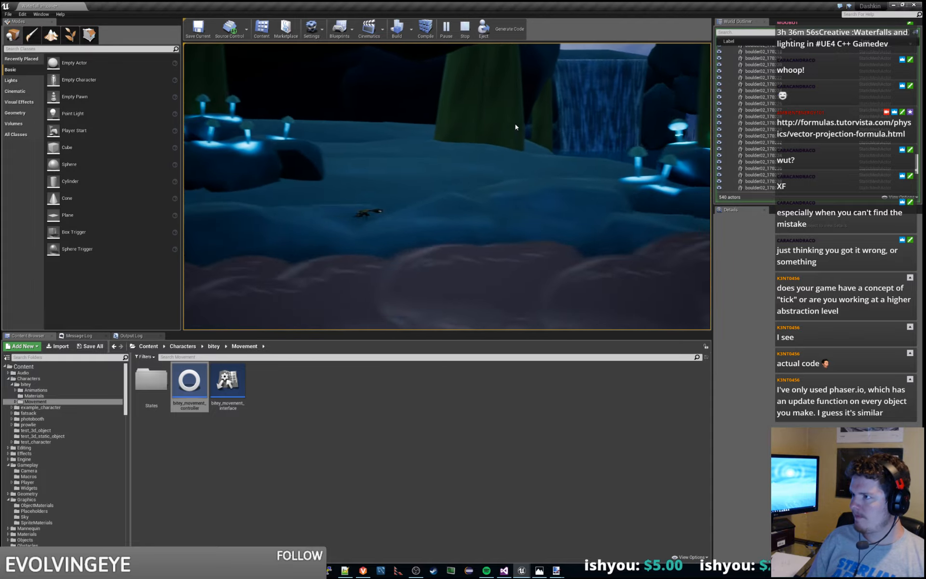
pyautogui.press('space')
pyautogui.press('d')
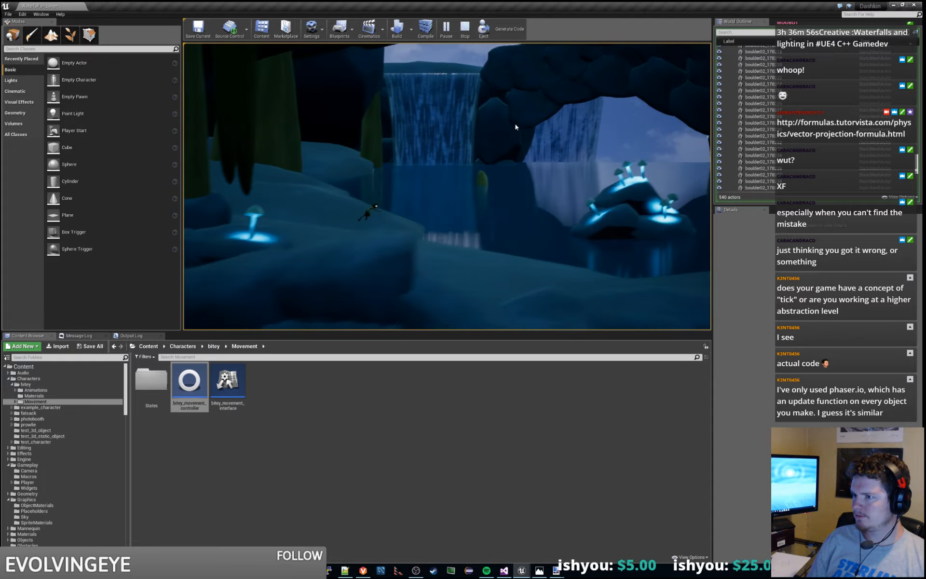
pyautogui.press('a')
pyautogui.press('space')
pyautogui.press('d')
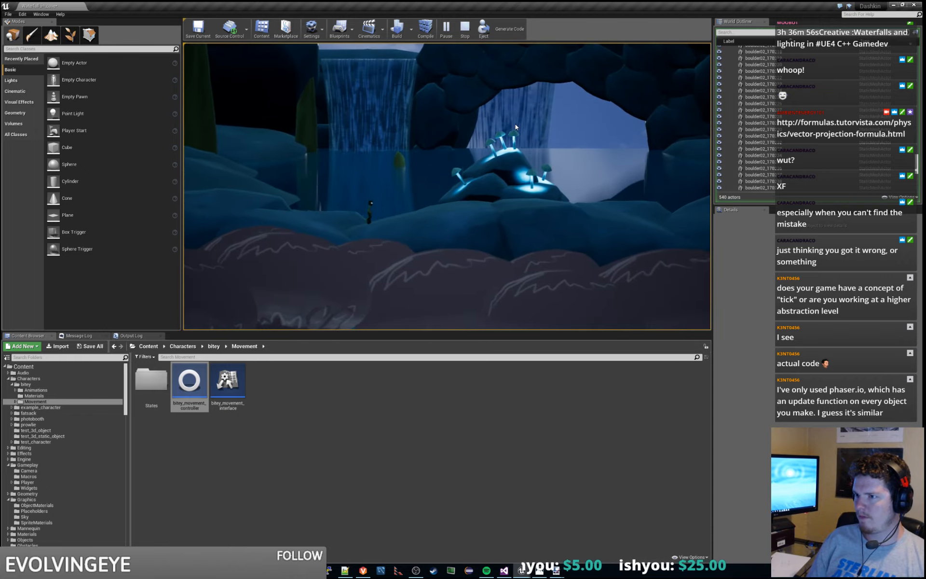
pyautogui.press('d')
pyautogui.press('d')
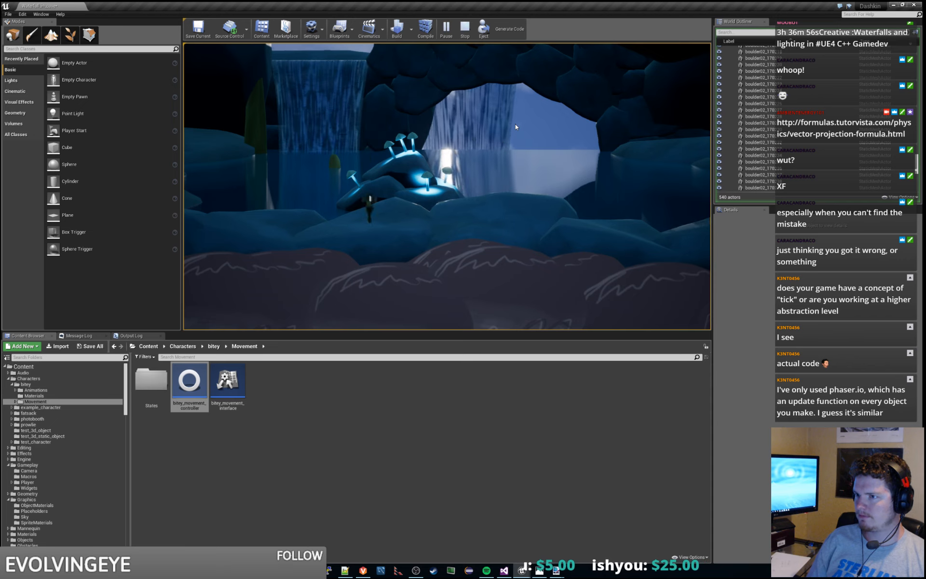
pyautogui.press('space')
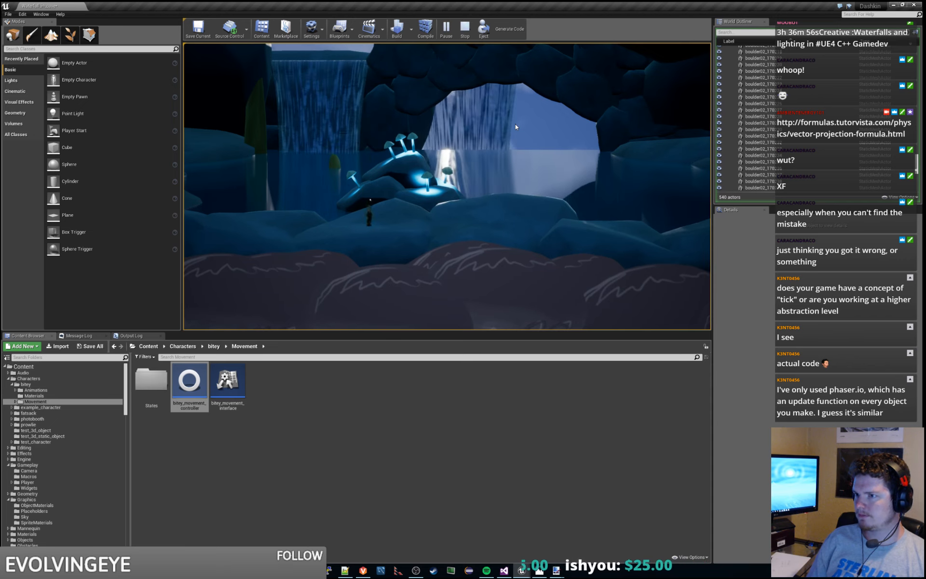
pyautogui.press('space')
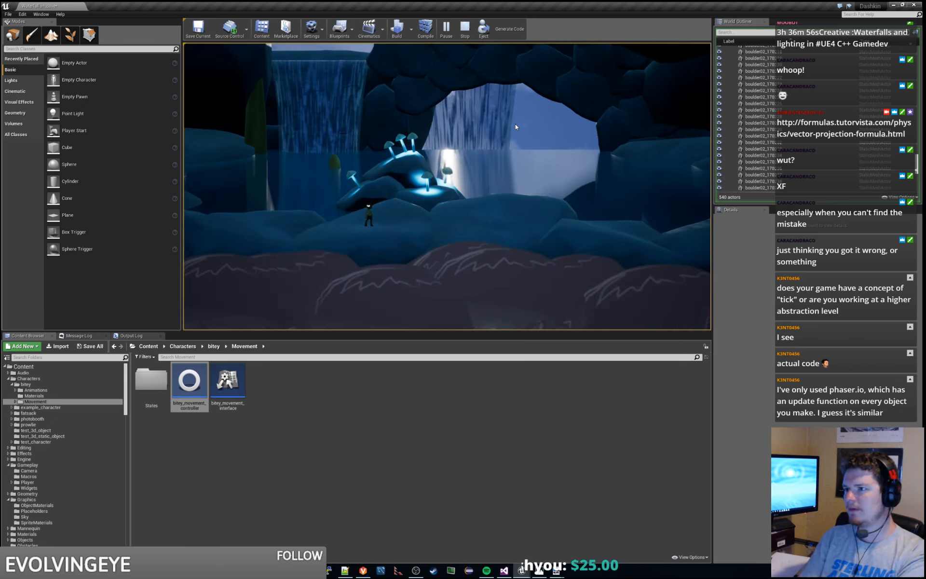
pyautogui.press('Escape')
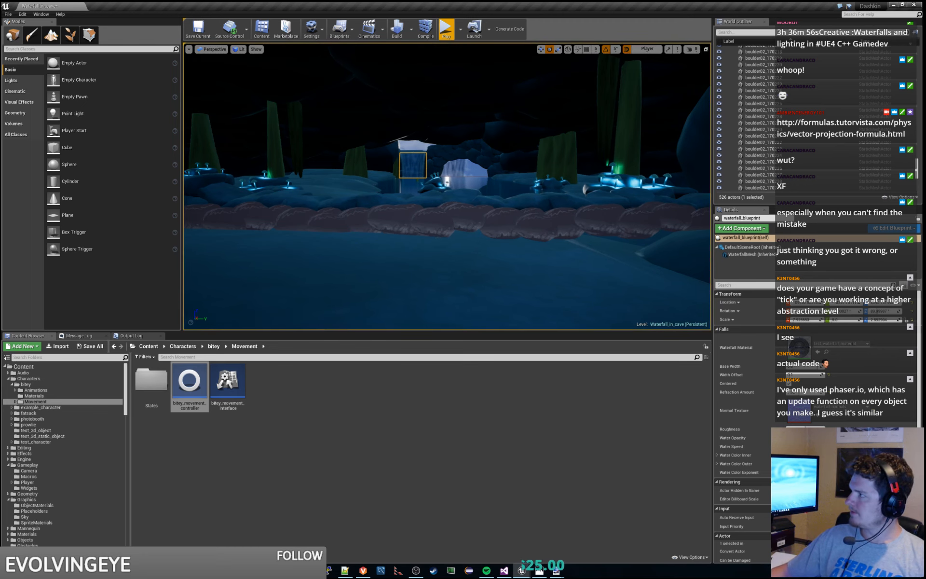
# Step: Return from the waterfall blueprint's construction script to the test_waterfall_material graph and save the material
pyautogui.hotkey('alt', 'Tab')
pyautogui.scroll(-5, 537, 203)
pyautogui.moveTo(621, 206); pyautogui.dragTo(588, 309, button='right')
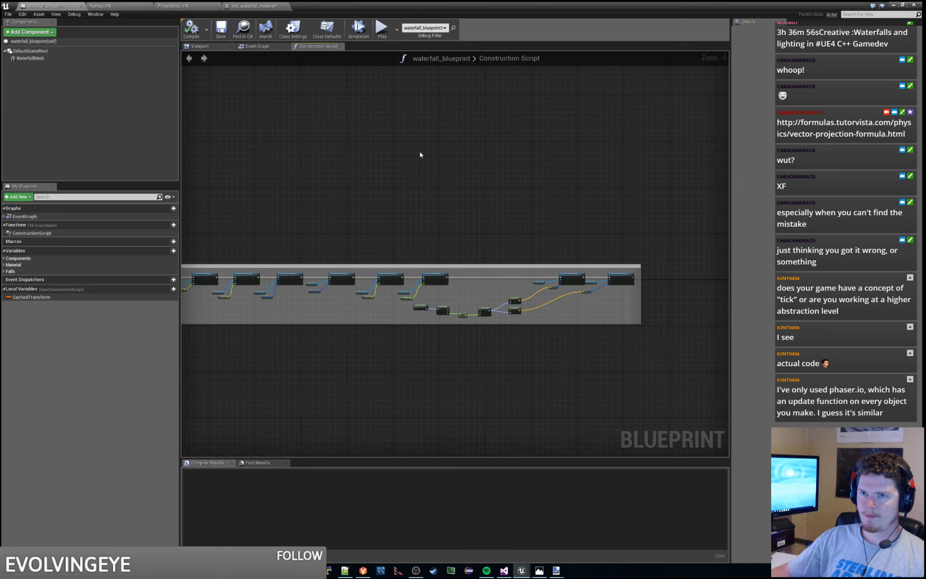
pyautogui.click(258, 5)
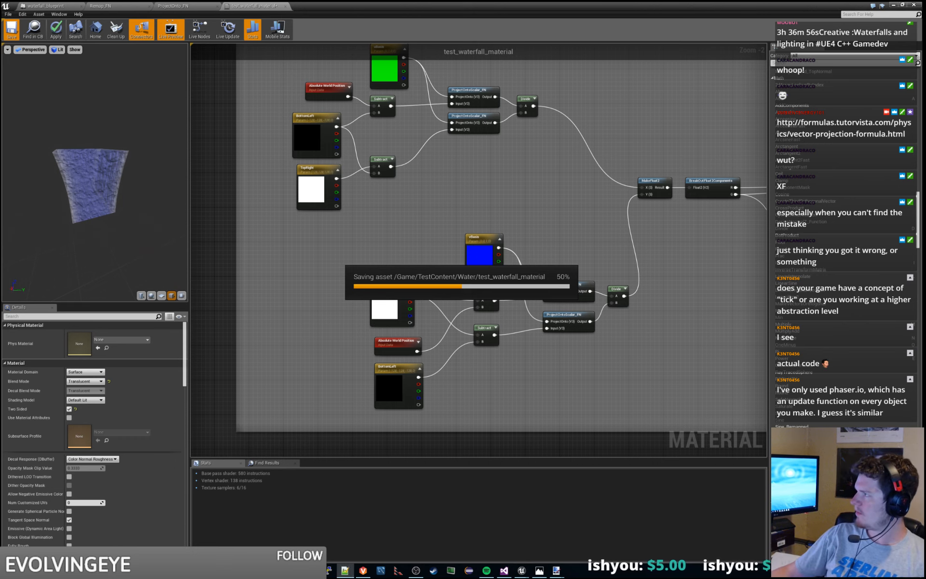
# Step: Check the to-do notes for the "deform edges of waterfall" task and return to the material's texture coordinate mapping section
pyautogui.moveTo(925, 77); pyautogui.dragTo(433, 75)
pyautogui.moveTo(420, 192); pyautogui.dragTo(421, 184)
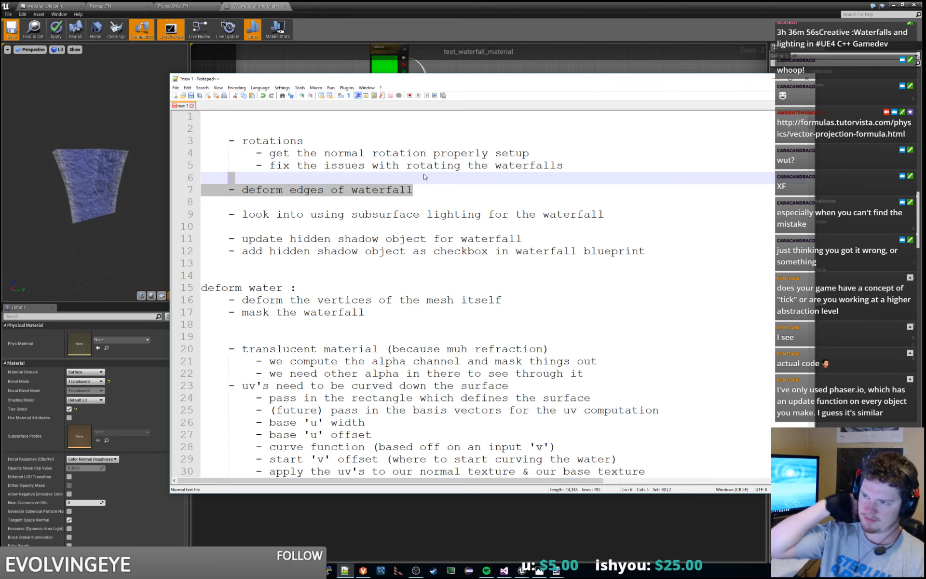
pyautogui.moveTo(425, 78); pyautogui.dragTo(925, 77)
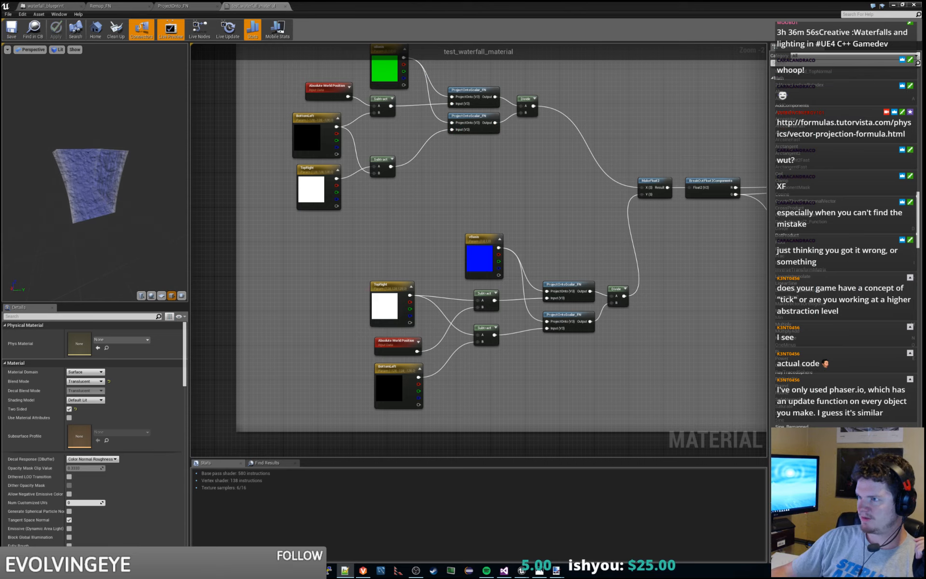
pyautogui.moveTo(566, 162); pyautogui.dragTo(524, 207, button='right')
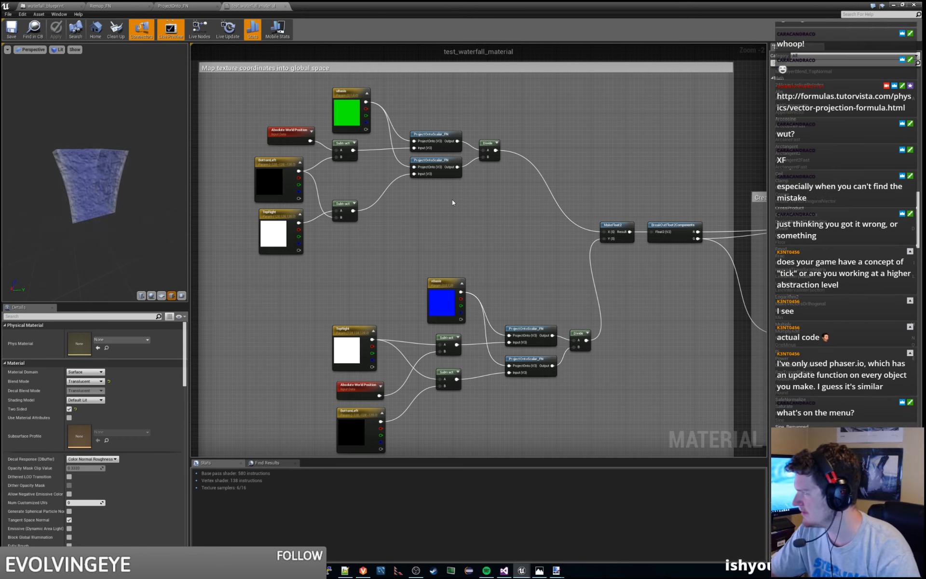
# Step: Focus the level view on the selected waterfall and inspect it up close and from a distance
pyautogui.moveTo(458, 5); pyautogui.dragTo(925, 58)
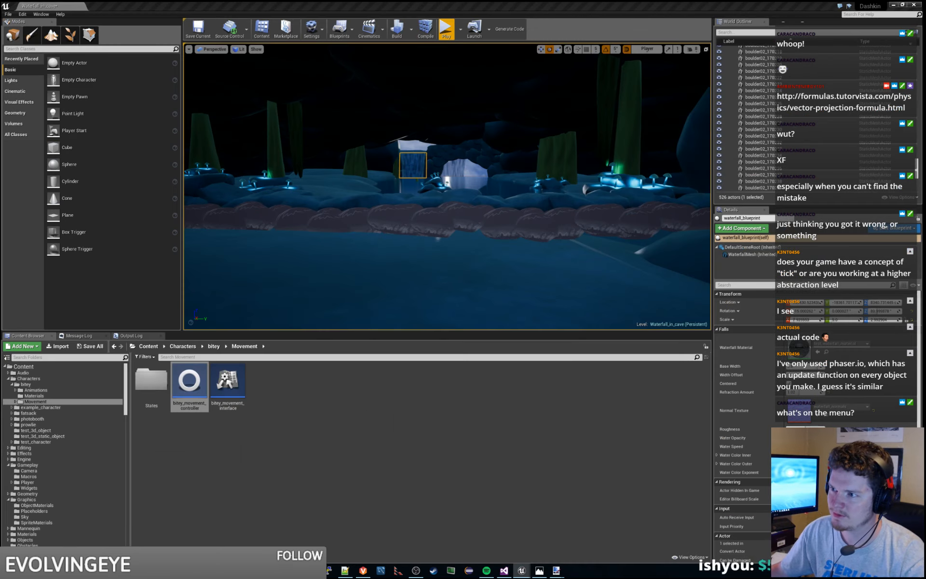
pyautogui.press('f')
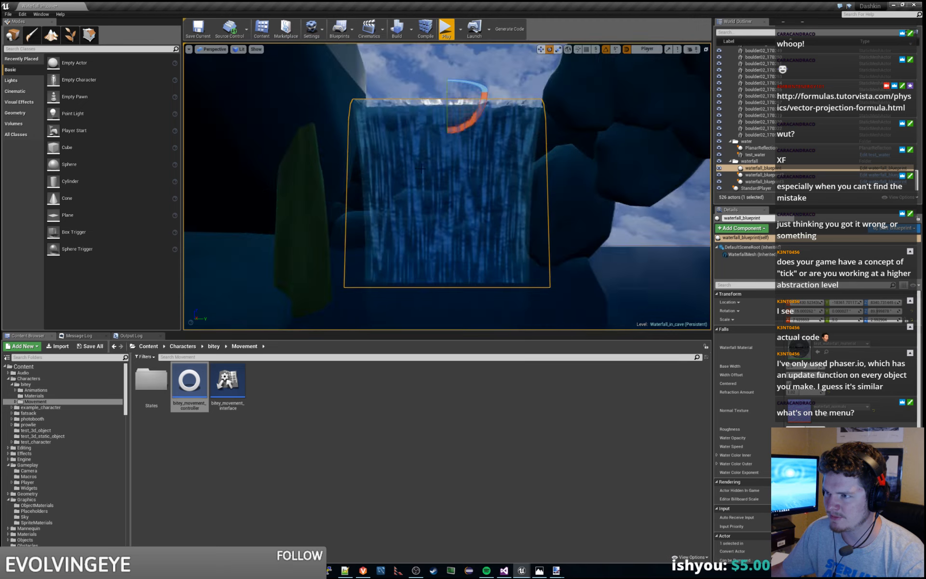
pyautogui.press('w')
pyautogui.moveTo(447, 186); pyautogui.dragTo(579, 172, button='right')
pyautogui.press('s')
pyautogui.press('w')
pyautogui.press('s')
pyautogui.press('s')
pyautogui.press('w')
# Step: Study the waterfall and its edges in the reference painting CAV_day-2560.jpg at full size, and put the image away
pyautogui.click(539, 571)
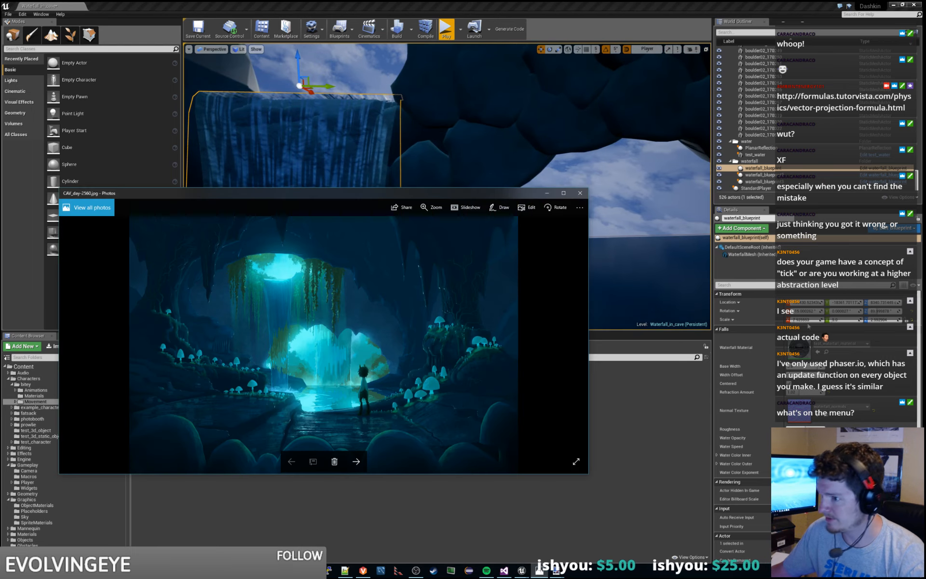
pyautogui.doubleClick(391, 193)
pyautogui.scroll(5, 351, 245)
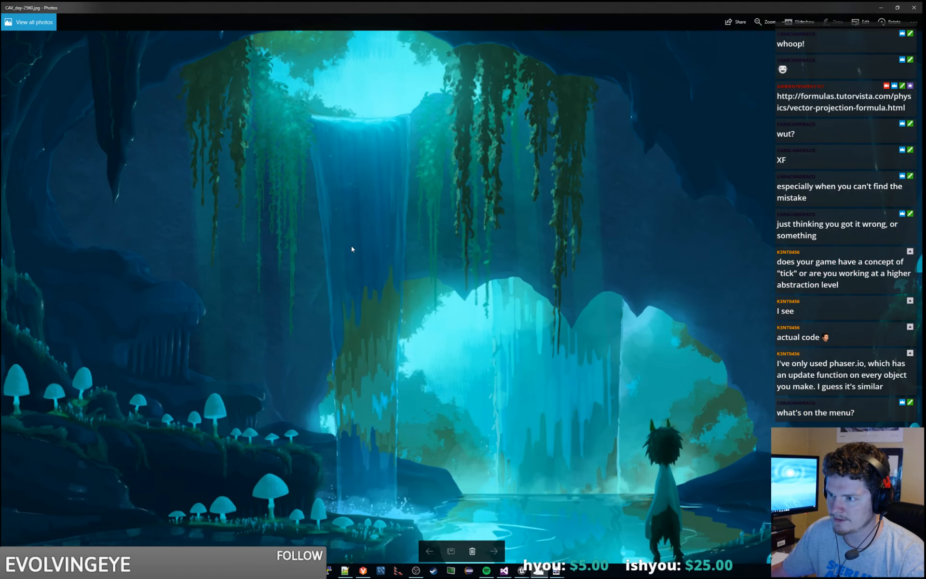
pyautogui.scroll(1, 349, 247)
pyautogui.scroll(-1, 349, 247)
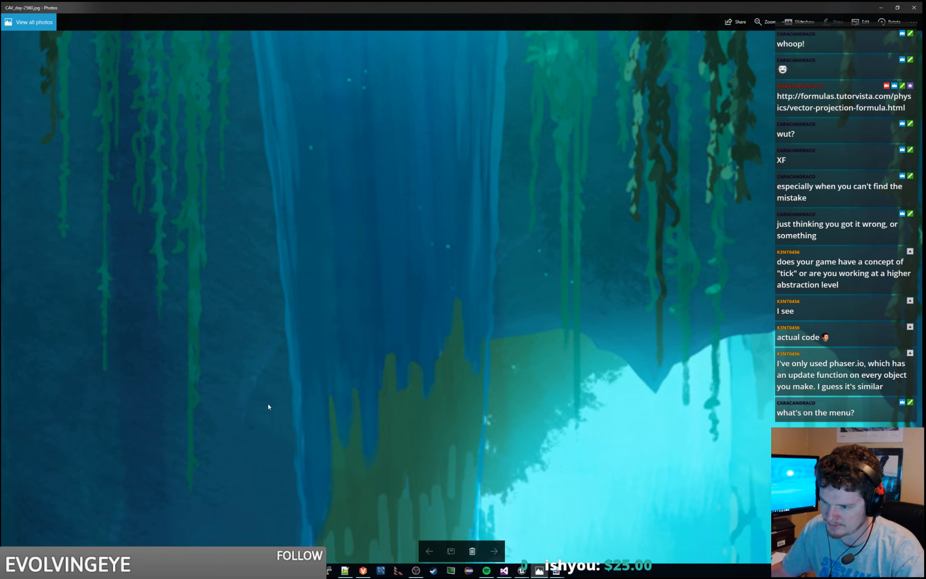
pyautogui.scroll(-3, 313, 323)
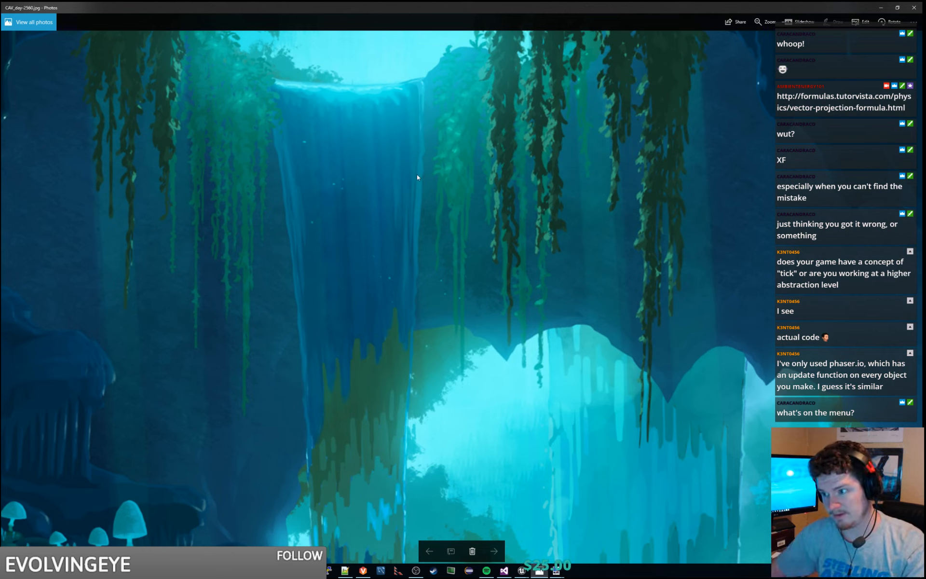
pyautogui.click(881, 8)
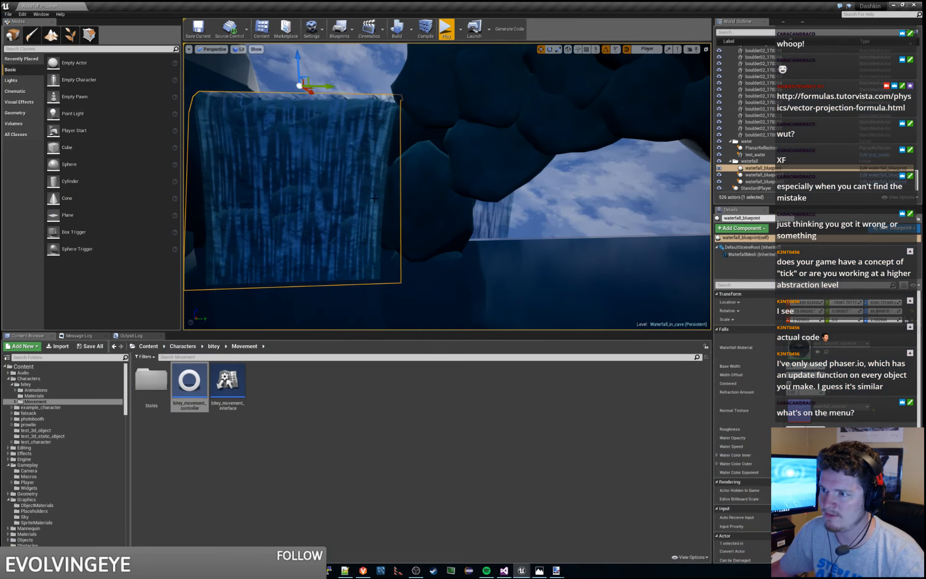
# Step: Examine the level waterfall's side edges and water texture up close, ending with a view of the whole waterfall
pyautogui.press('w')
pyautogui.moveTo(347, 279); pyautogui.dragTo(296, 262, button='right')
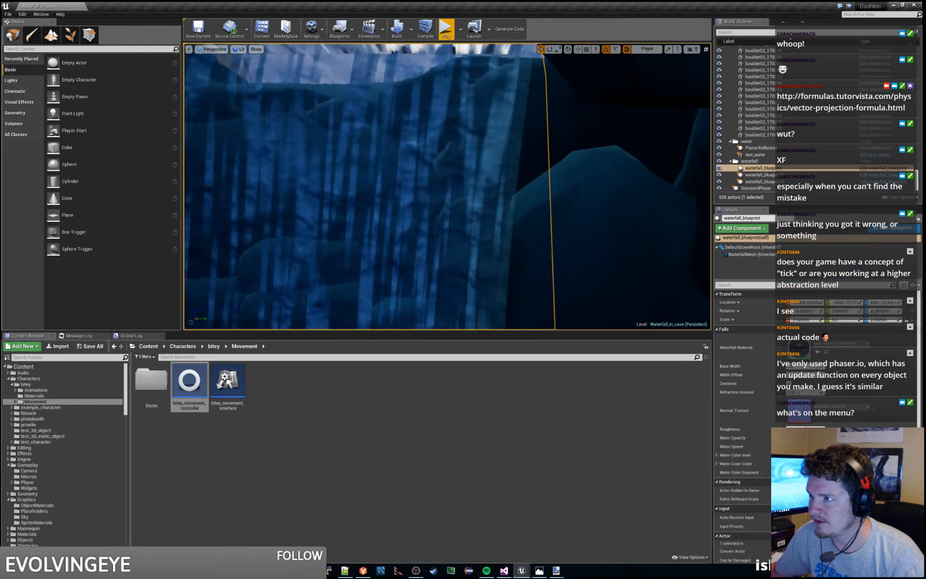
pyautogui.press('s')
pyautogui.moveTo(510, 144); pyautogui.dragTo(510, 164, button='right')
pyautogui.press('w')
pyautogui.press('w')
pyautogui.press('s')
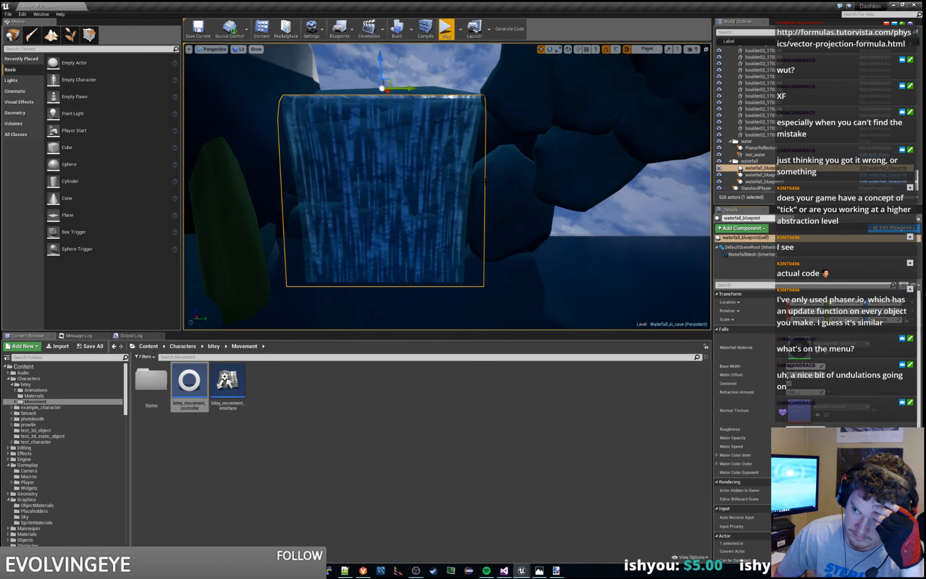
# Step: Review the material's "Create UVs and curve them" section and compare it with the waterfall in the level
pyautogui.hotkey('alt', 'Tab')
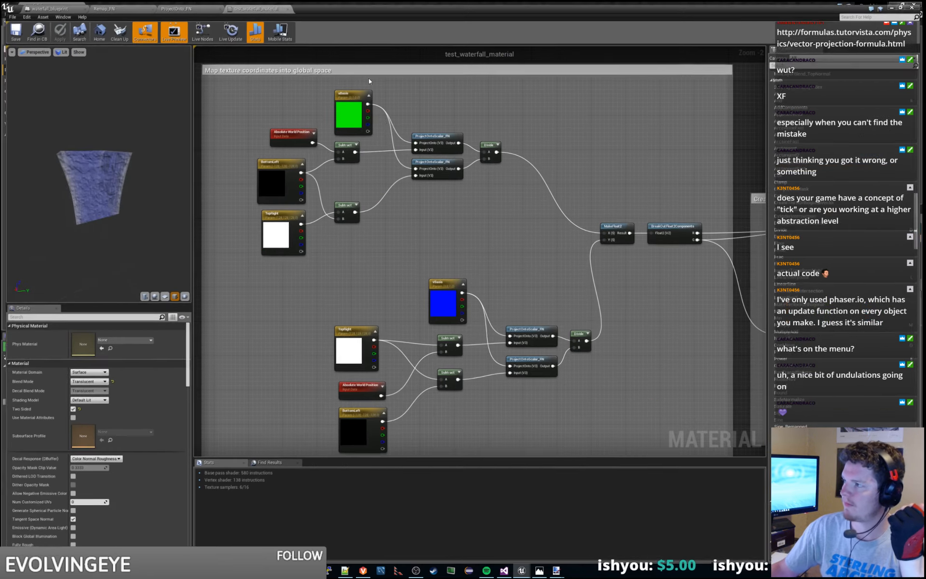
pyautogui.moveTo(514, 277); pyautogui.dragTo(262, 218, button='right')
pyautogui.scroll(-4, 443, 274)
pyautogui.moveTo(605, 310); pyautogui.dragTo(535, 337, button='right')
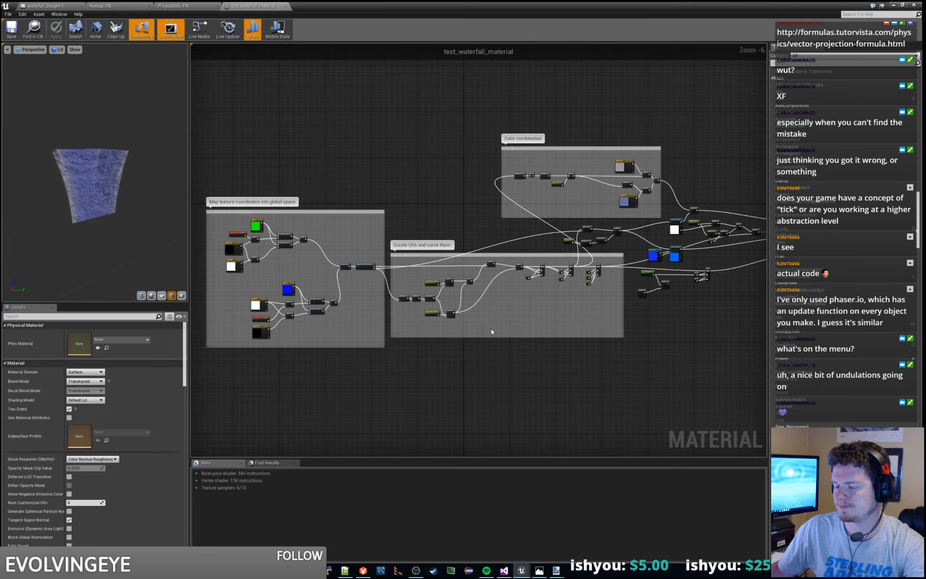
pyautogui.scroll(4, 414, 315)
pyautogui.moveTo(383, 316); pyautogui.dragTo(429, 351, button='right')
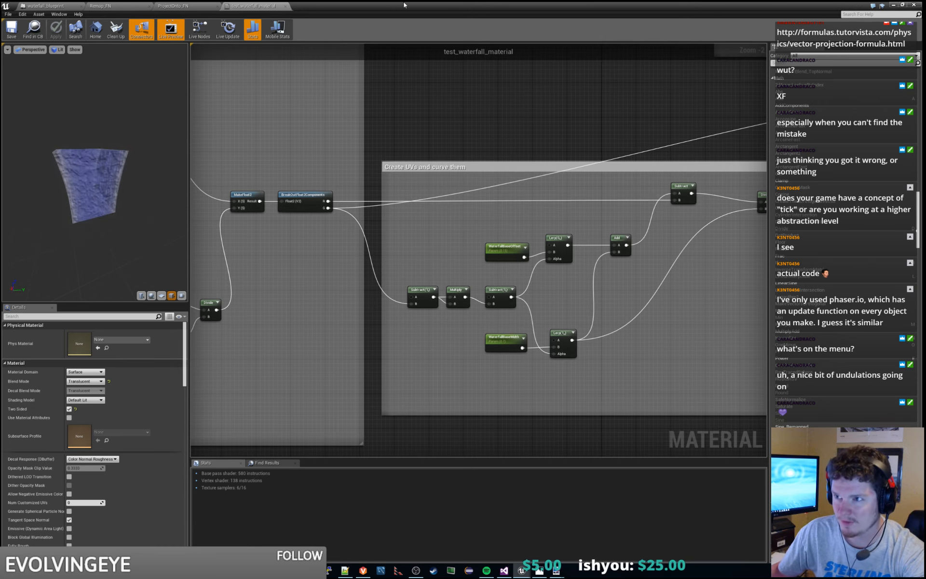
pyautogui.click(892, 5)
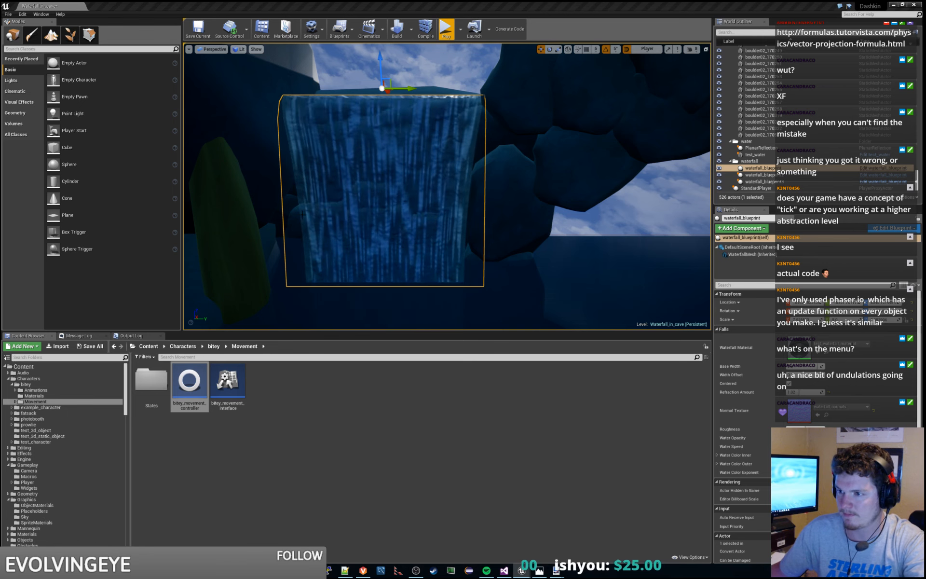
pyautogui.moveTo(925, 5); pyautogui.dragTo(465, 3)
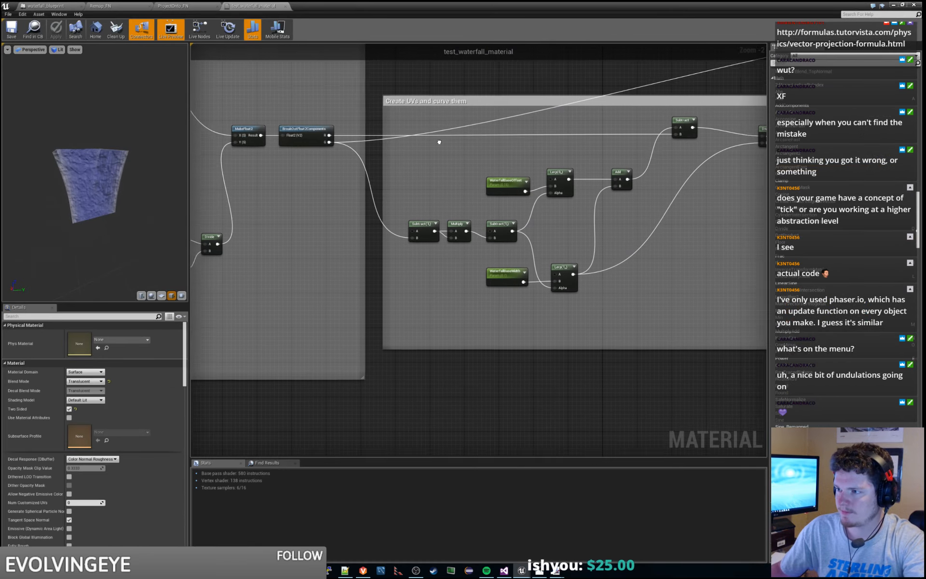
# Step: Trace the material graph to the panned texture nodes and select the waterfall_tex texture sample beside the water opacity nodes
pyautogui.scroll(-1, 643, 225)
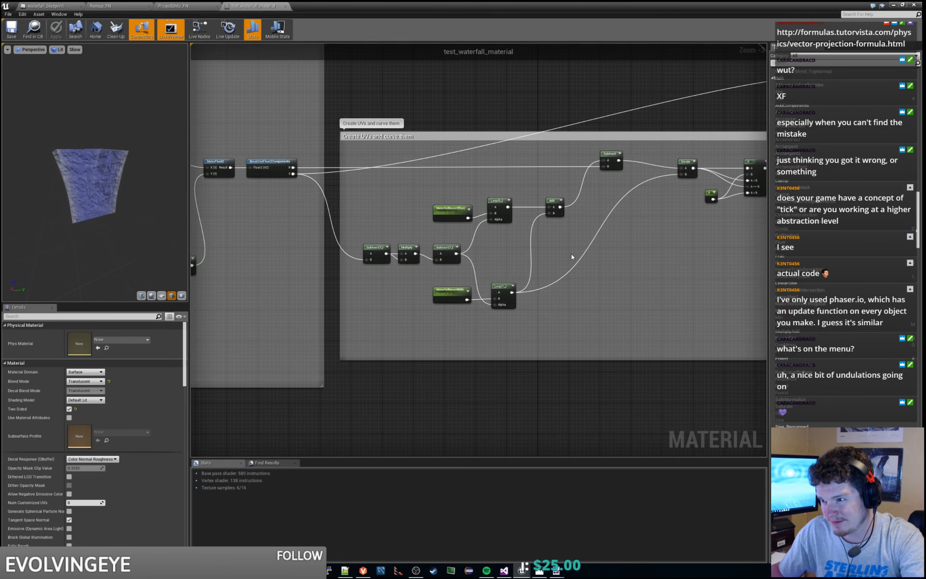
pyautogui.scroll(-2, 620, 133)
pyautogui.moveTo(713, 96); pyautogui.dragTo(476, 283, button='right')
pyautogui.scroll(4, 545, 244)
pyautogui.moveTo(598, 264); pyautogui.dragTo(449, 124, button='right')
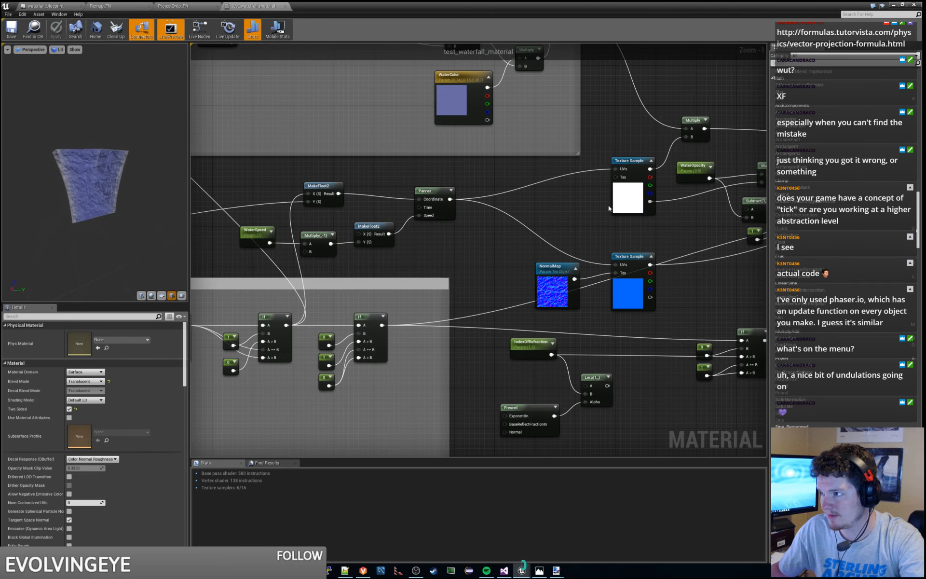
pyautogui.click(627, 203)
pyautogui.moveTo(587, 215); pyautogui.dragTo(396, 211, button='right')
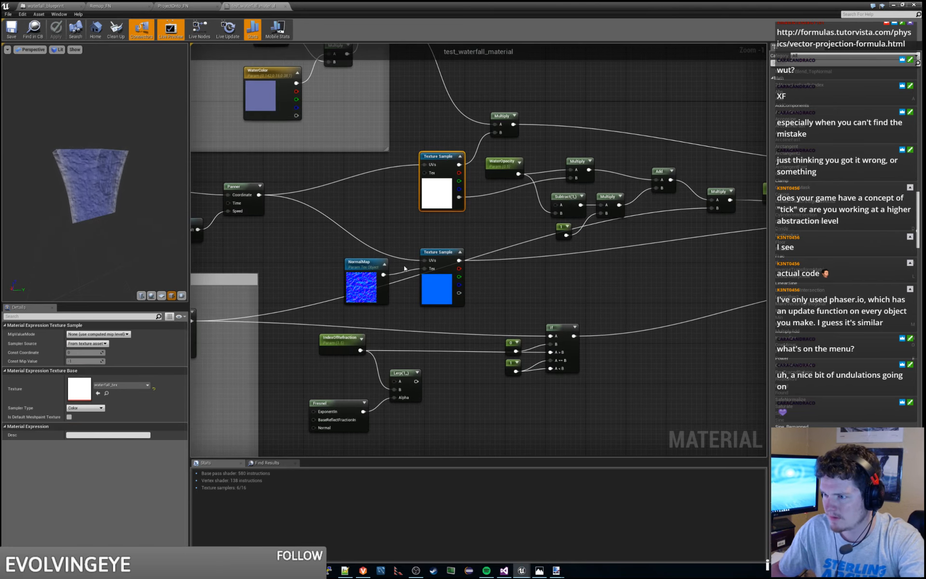
# Step: Select the water_noise_tex texture in the TestContent > Water content folder, after checking the material's normal map sample and waterfall_tex
pyautogui.click(434, 296)
pyautogui.moveTo(312, 290); pyautogui.dragTo(396, 207, button='right')
pyautogui.scroll(-2, 396, 207)
pyautogui.moveTo(322, 264); pyautogui.dragTo(577, 222, button='right')
pyautogui.moveTo(327, 330); pyautogui.dragTo(582, 312, button='right')
pyautogui.moveTo(468, 5); pyautogui.dragTo(925, 151)
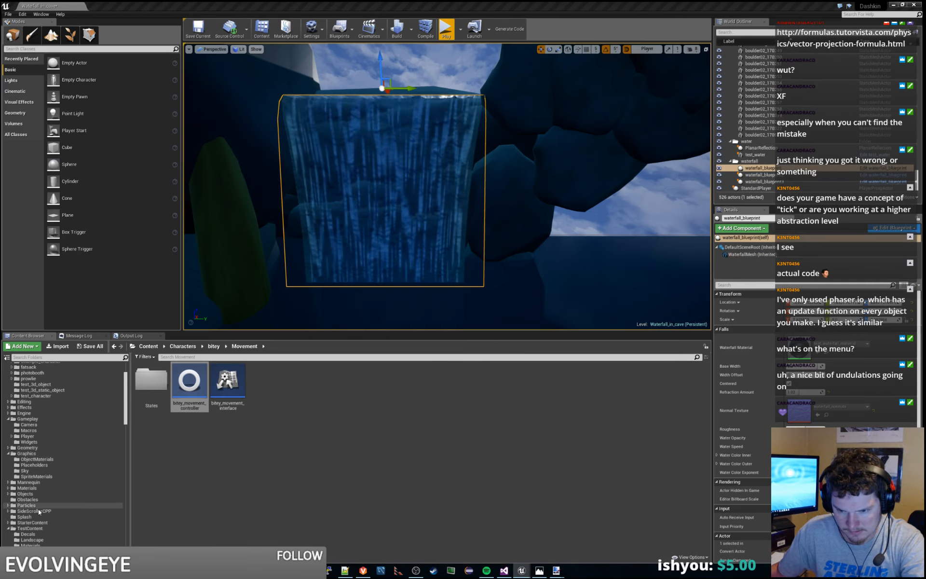
pyautogui.scroll(-3, 39, 509)
pyautogui.click(49, 534)
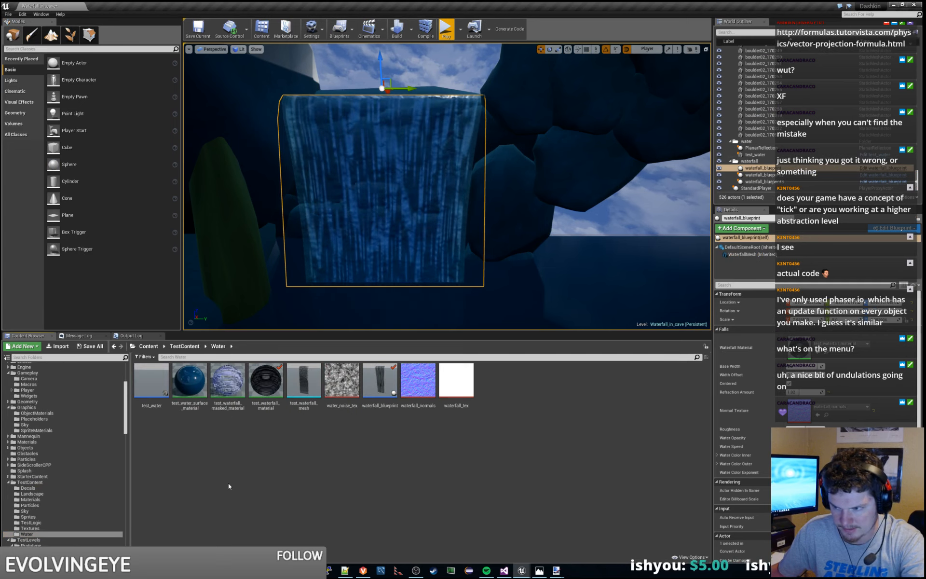
pyautogui.click(456, 384)
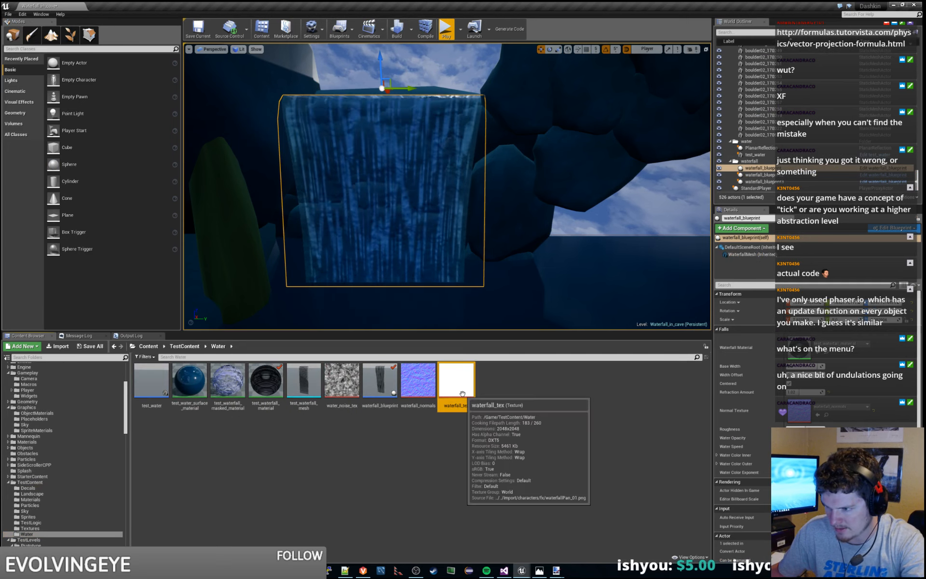
pyautogui.click(342, 384)
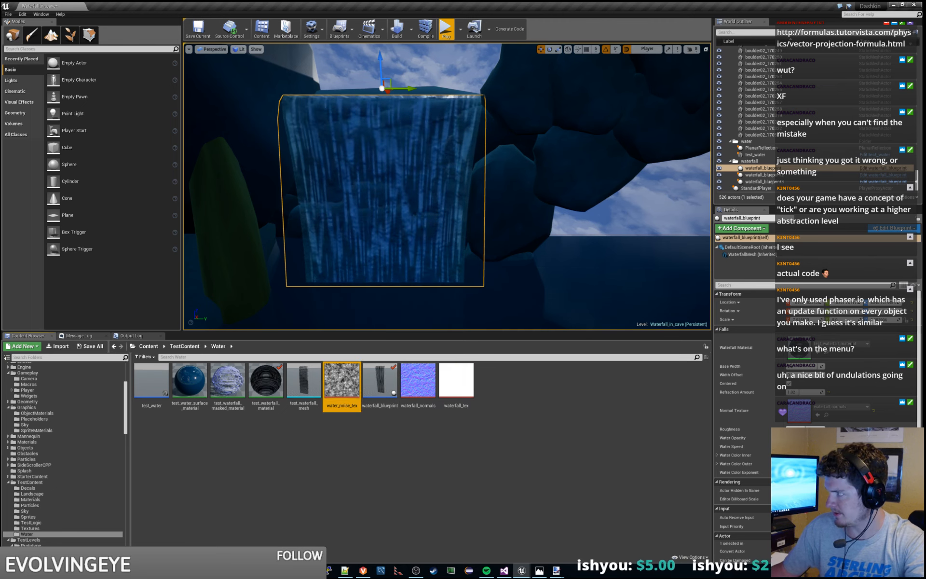
# Step: Add a Texture Sample using water_noise_tex to test_waterfall_material below WaterfallBaseWidth, and extend the "Create UVs and curve them" comment box downward around it
pyautogui.moveTo(925, 208); pyautogui.dragTo(372, 3)
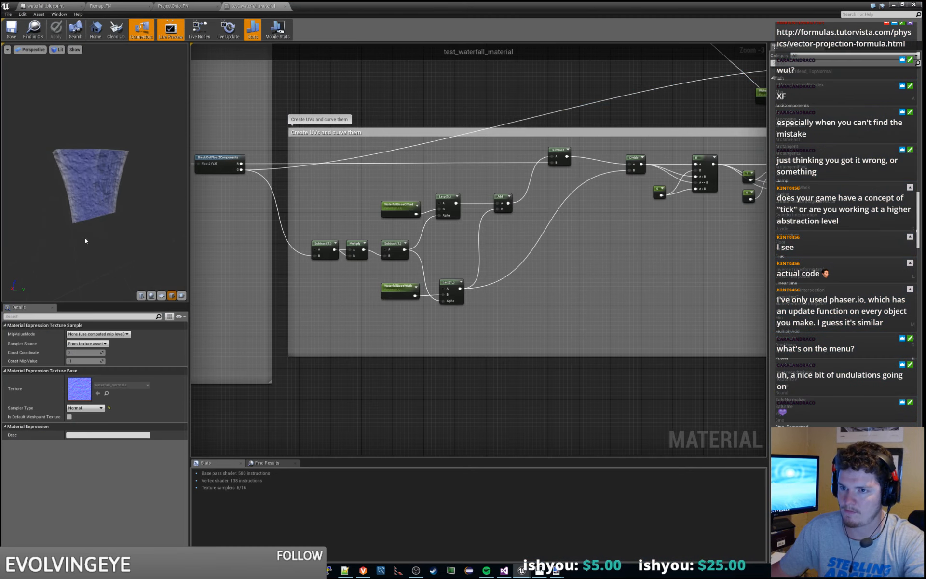
pyautogui.scroll(3, 86, 210)
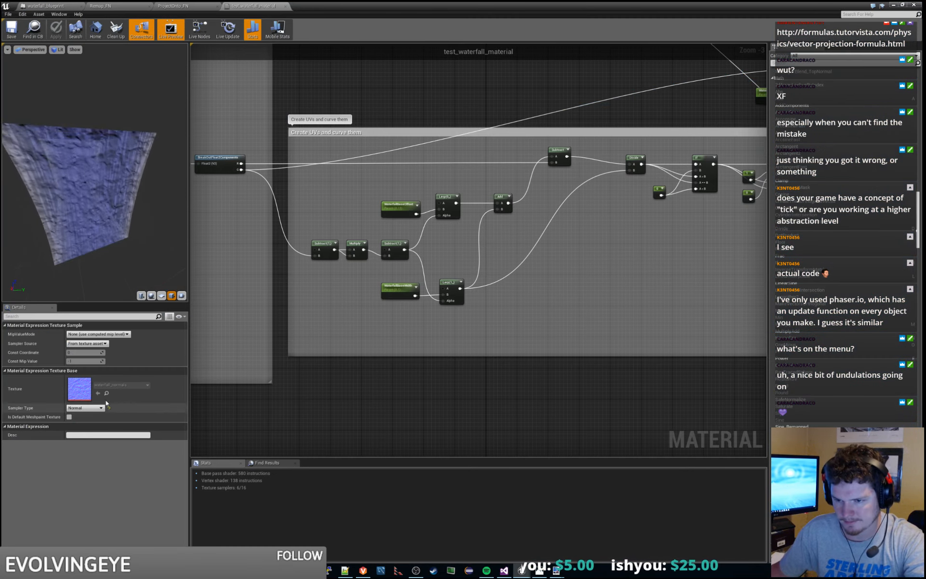
pyautogui.moveTo(517, 351); pyautogui.dragTo(567, 301)
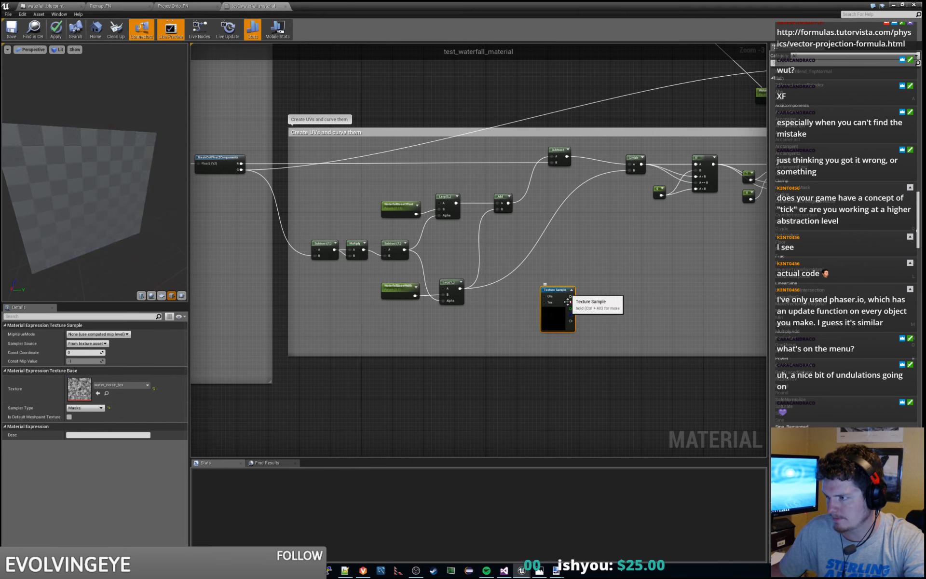
pyautogui.moveTo(657, 295)
pyautogui.mouseDown(button='right')
pyautogui.moveTo(625, 318)
pyautogui.moveTo(653, 296)
pyautogui.mouseUp(button='right')
pyautogui.moveTo(540, 296); pyautogui.dragTo(342, 323)
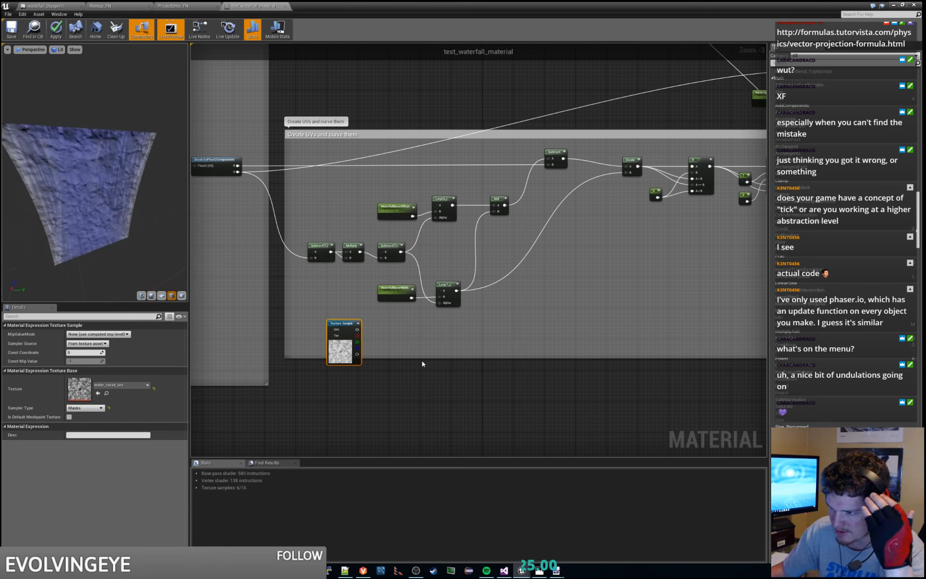
pyautogui.moveTo(420, 359); pyautogui.dragTo(420, 397)
pyautogui.scroll(2, 416, 347)
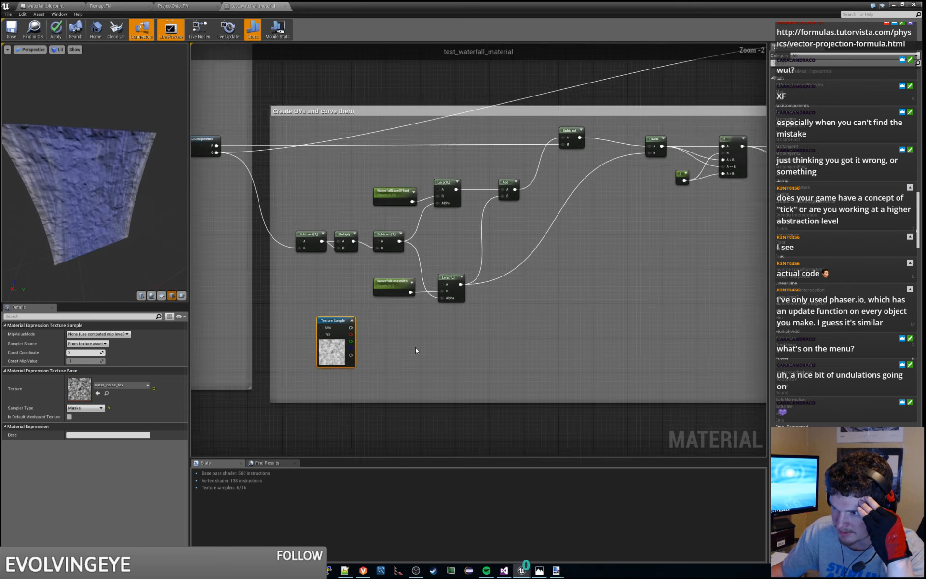
# Step: Move WaterfallBaseWidth away from its Lerp node and reposition the noise Texture Sample below it
pyautogui.moveTo(391, 277); pyautogui.dragTo(309, 277)
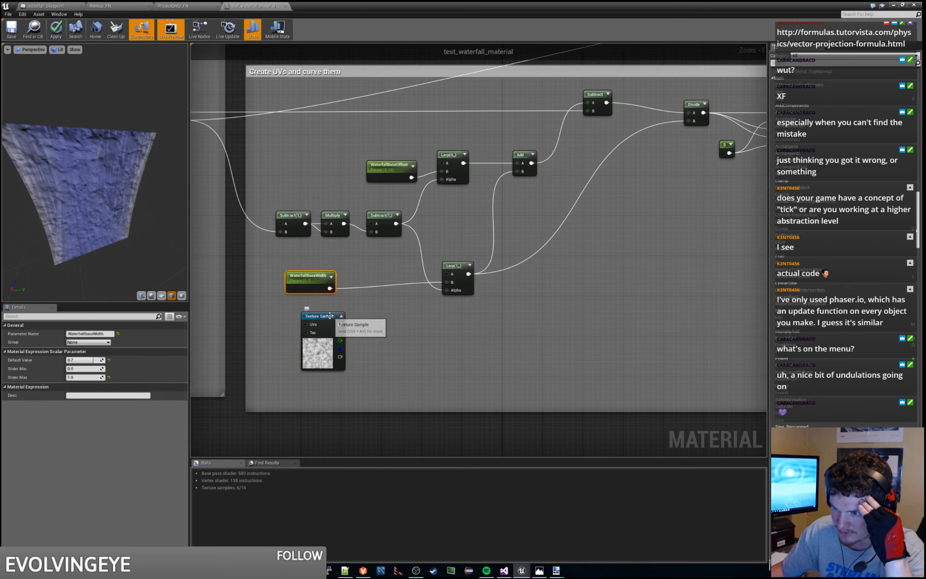
pyautogui.moveTo(330, 316); pyautogui.dragTo(391, 318)
pyautogui.click(352, 300)
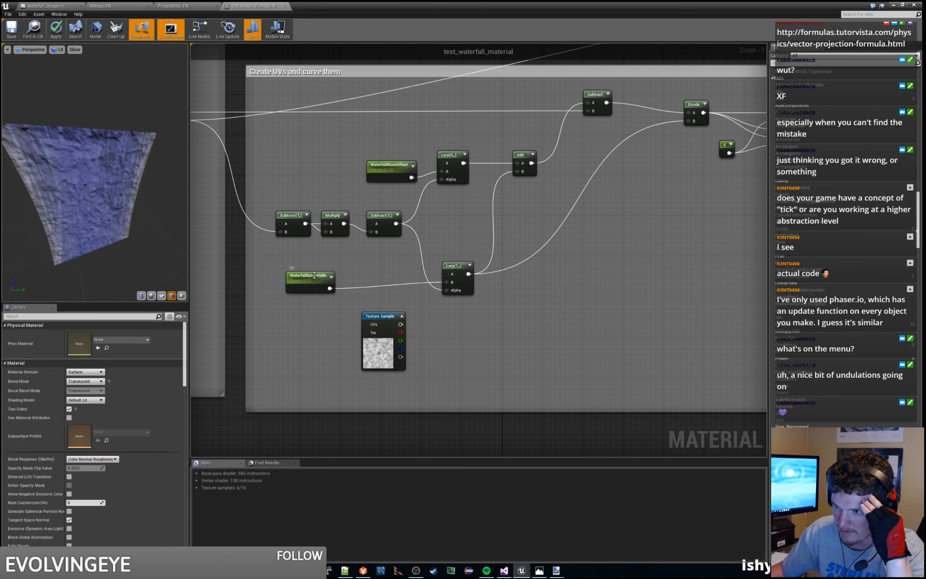
pyautogui.click(314, 274)
pyautogui.moveTo(390, 320); pyautogui.dragTo(360, 334)
pyautogui.click(358, 302)
# Step: Duplicate the WaterfallBaseWidth parameter and place the copy directly below the original, beside the noise Texture Sample
pyautogui.click(317, 282)
pyautogui.click(351, 330)
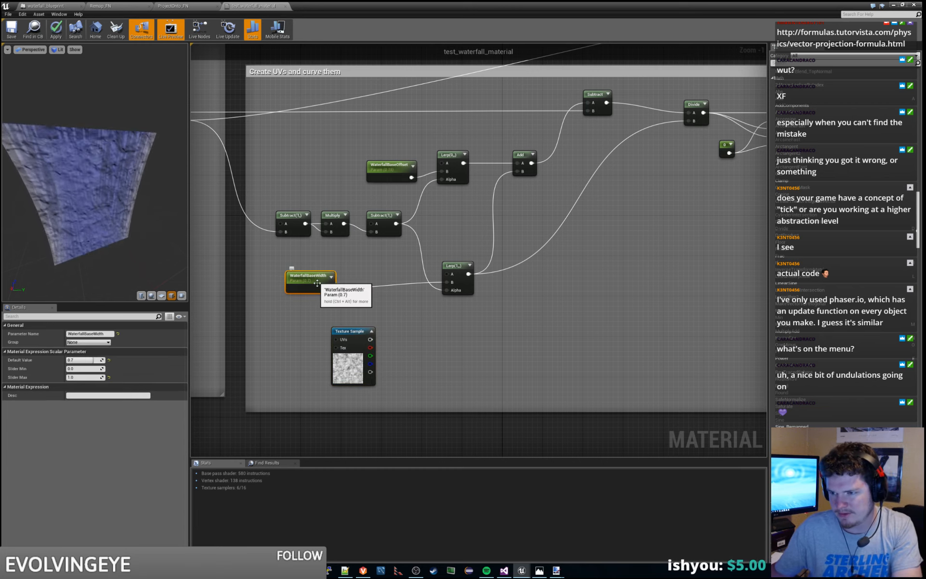
pyautogui.moveTo(358, 332); pyautogui.dragTo(424, 328)
pyautogui.click(352, 334)
pyautogui.hotkey('ctrl', 'v')
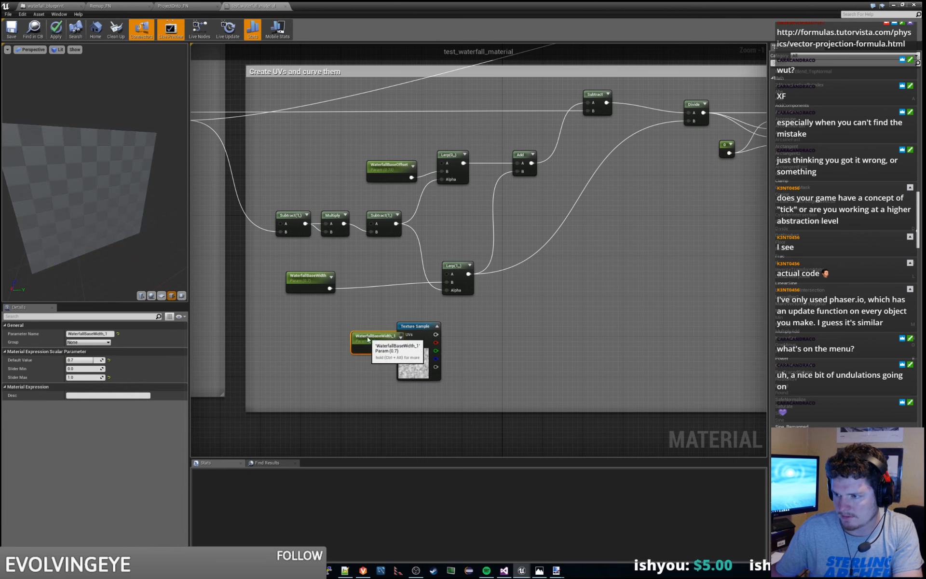
pyautogui.moveTo(365, 335); pyautogui.dragTo(299, 335)
# Step: Rename the duplicated scalar parameter EdgeRoughness and set its default value to 0.1
pyautogui.click(96, 334)
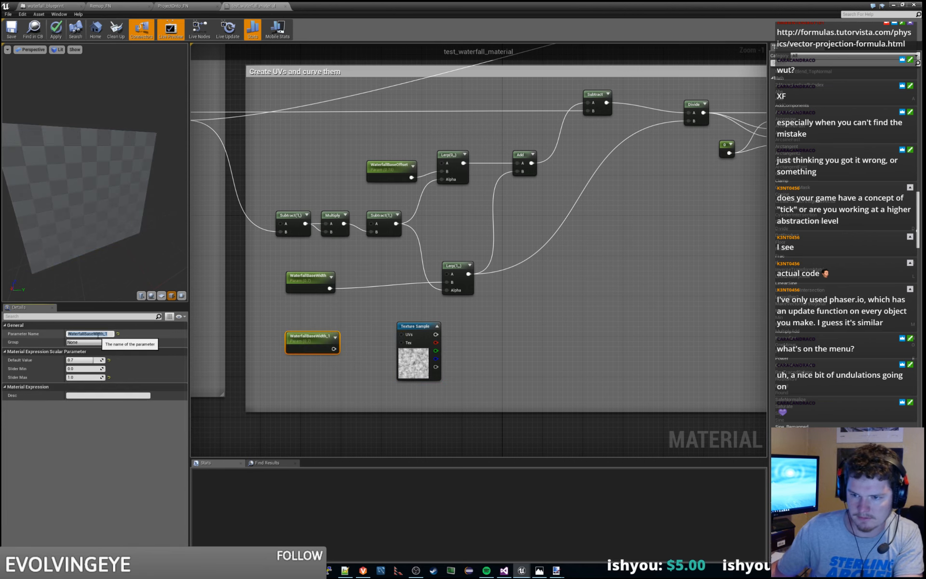
pyautogui.write('EdgeRoug')
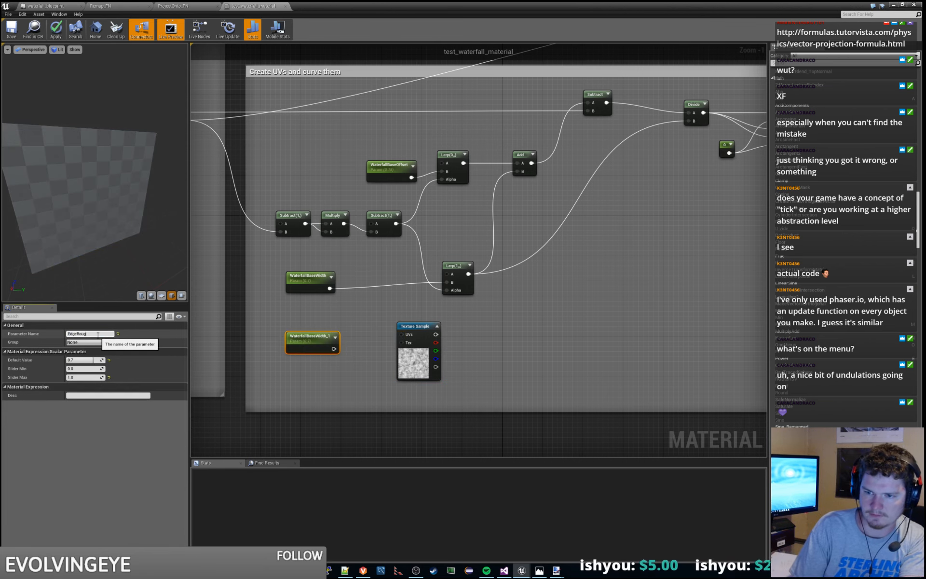
pyautogui.write('hness')
pyautogui.press('Return')
pyautogui.click(89, 359)
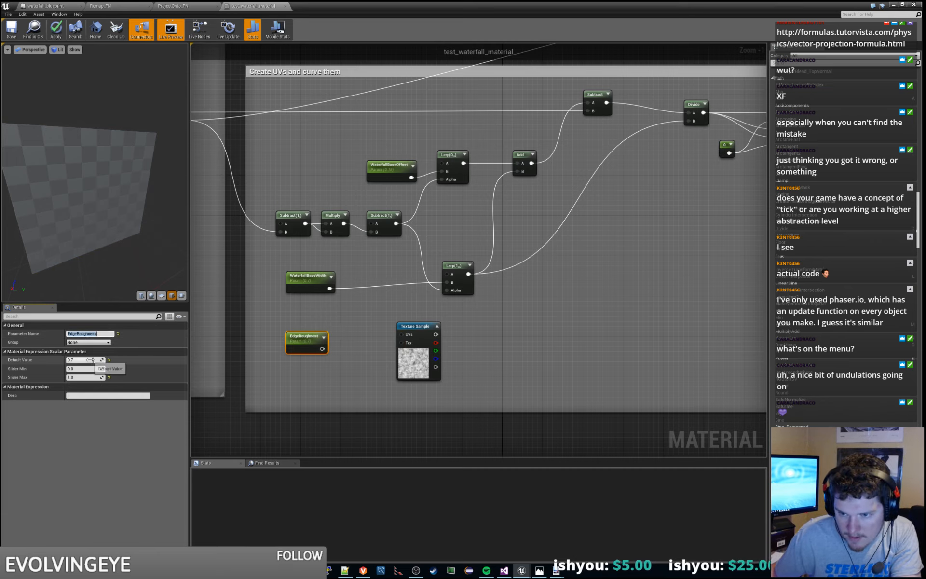
pyautogui.click(325, 375)
# Step: Rearrange the noise Texture Sample and EdgeRoughness so the sample sits below WaterfallBaseWidth with EdgeRoughness to its right
pyautogui.moveTo(307, 339)
pyautogui.mouseDown()
pyautogui.moveTo(311, 345)
pyautogui.moveTo(307, 334)
pyautogui.mouseUp()
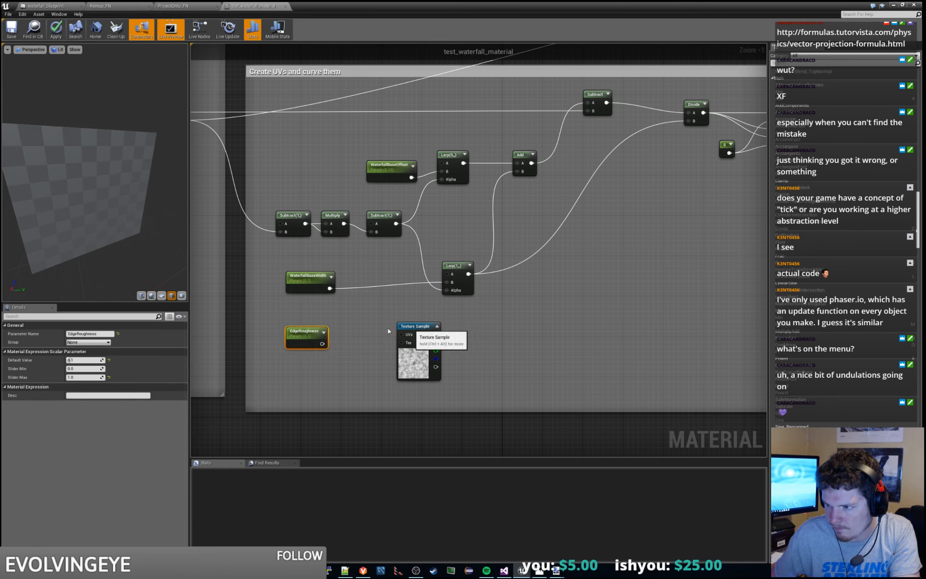
pyautogui.moveTo(420, 329); pyautogui.dragTo(374, 343)
pyautogui.moveTo(304, 342); pyautogui.dragTo(284, 362)
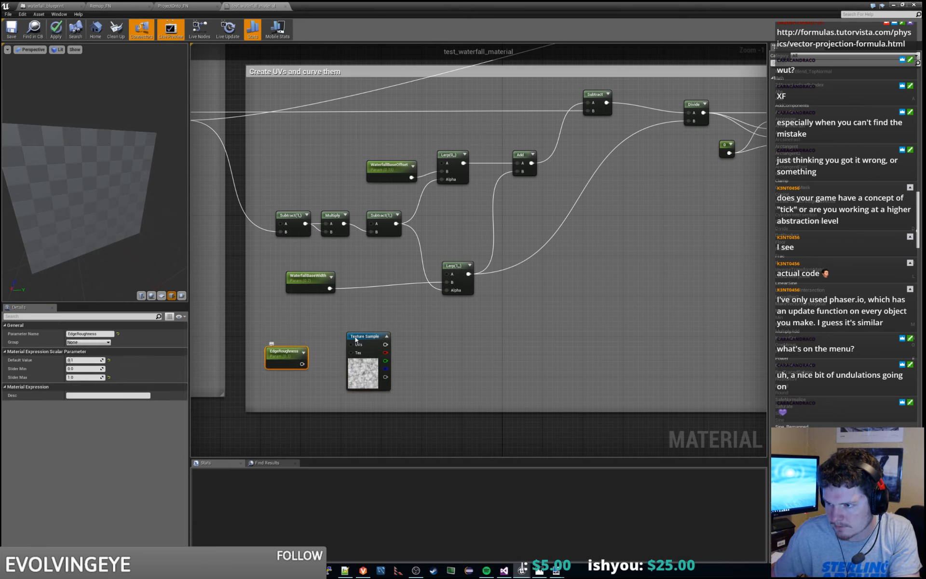
pyautogui.moveTo(366, 336); pyautogui.dragTo(356, 332)
pyautogui.click(403, 331)
pyautogui.moveTo(403, 331); pyautogui.dragTo(456, 344, button='right')
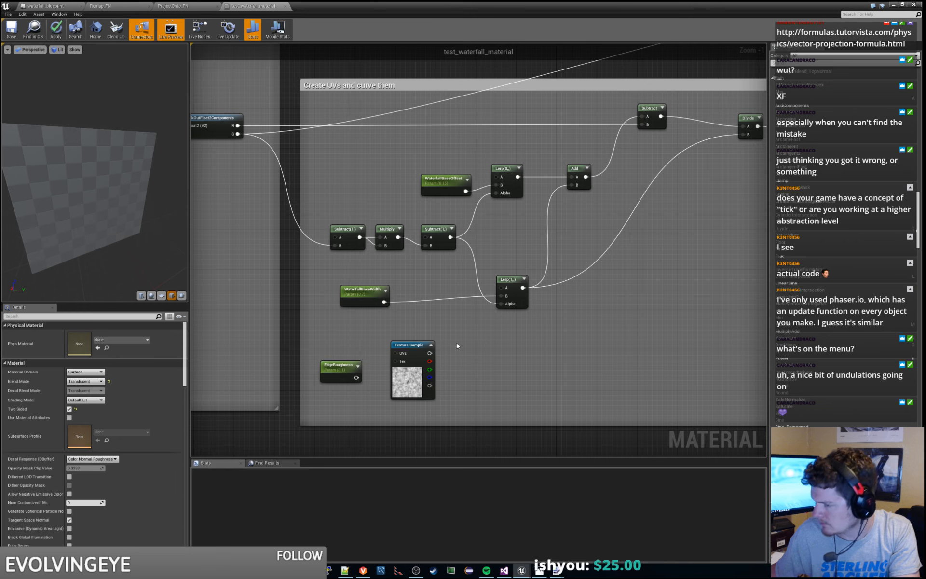
pyautogui.moveTo(422, 351); pyautogui.dragTo(415, 346)
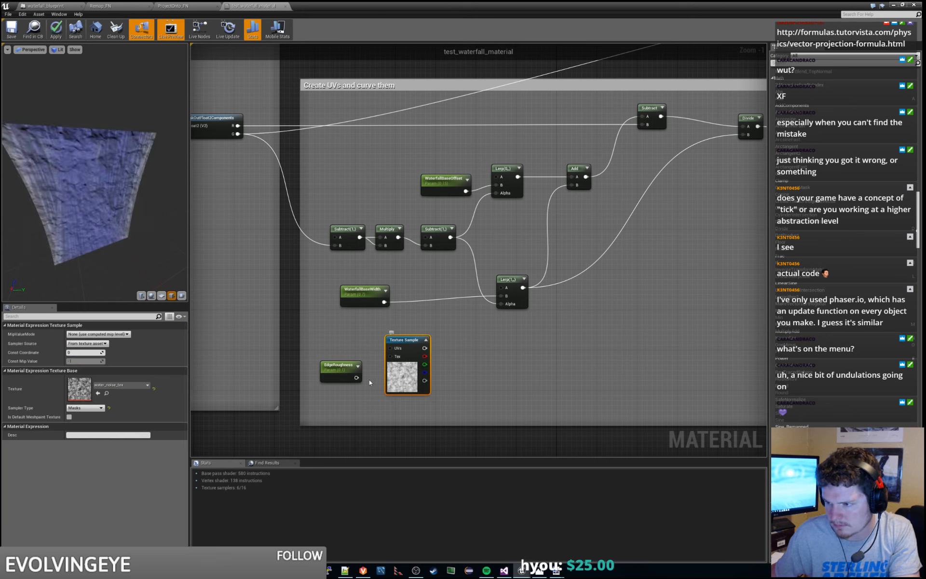
pyautogui.click(349, 372)
pyautogui.moveTo(416, 384); pyautogui.dragTo(471, 386)
pyautogui.moveTo(408, 346); pyautogui.dragTo(348, 351)
pyautogui.moveTo(455, 383); pyautogui.dragTo(416, 386)
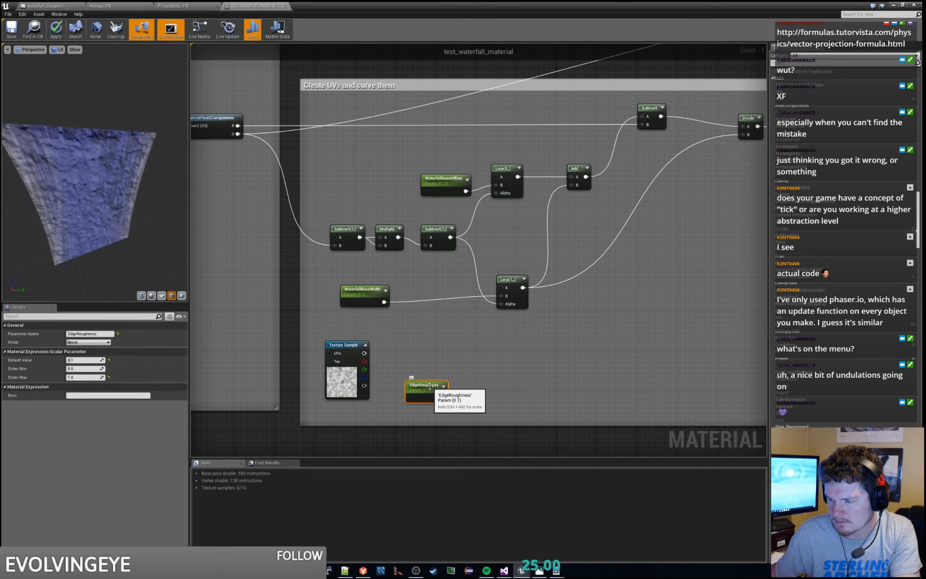
# Step: Add a Multiply node with the noise Texture Sample's output as A and EdgeRoughness as B
pyautogui.click(436, 374)
pyautogui.rightClick(436, 375)
pyautogui.write('multiply')
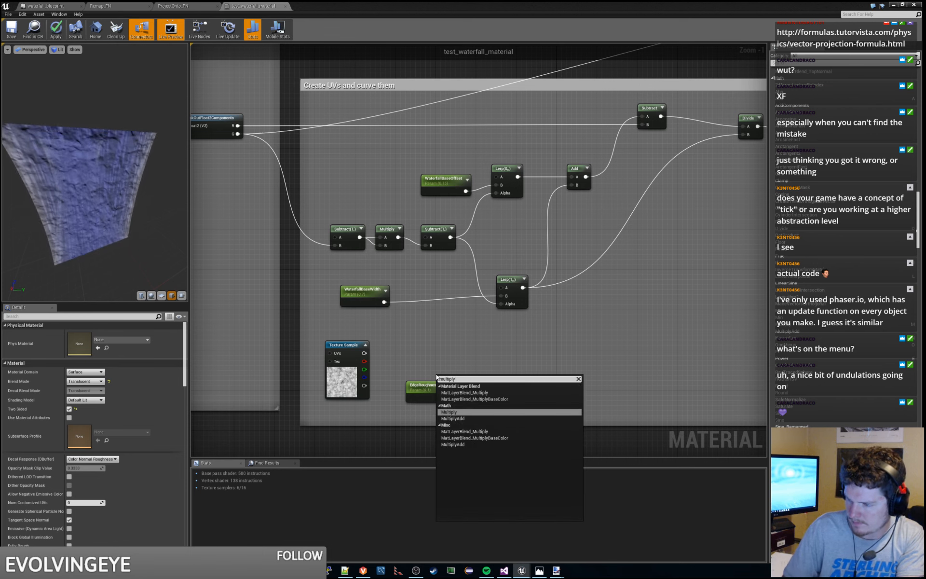
pyautogui.press('Return')
pyautogui.moveTo(436, 377); pyautogui.dragTo(452, 349)
pyautogui.moveTo(442, 398); pyautogui.dragTo(406, 389)
pyautogui.moveTo(364, 354); pyautogui.dragTo(456, 358)
pyautogui.moveTo(465, 350); pyautogui.dragTo(435, 345)
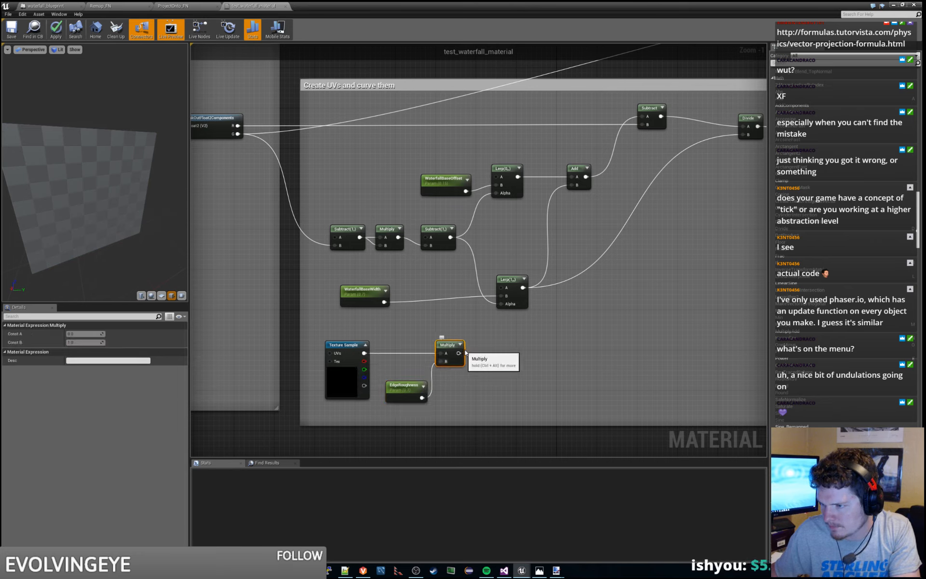
# Step: Tuck EdgeRoughness between the noise Texture Sample and the Multiply node, and shift all three nodes right to free space before the sample
pyautogui.moveTo(405, 385); pyautogui.dragTo(397, 350)
pyautogui.click(398, 351)
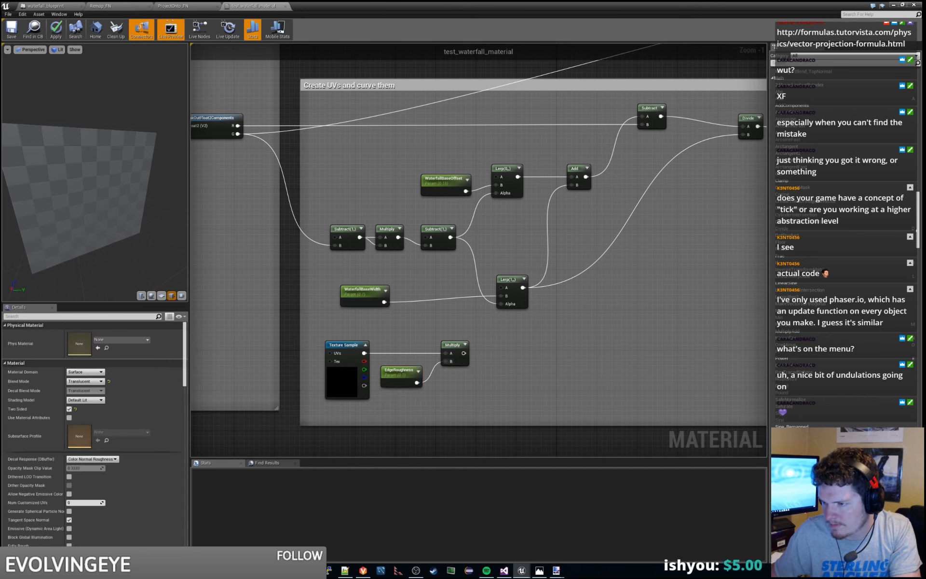
pyautogui.moveTo(398, 340); pyautogui.dragTo(501, 337, button='right')
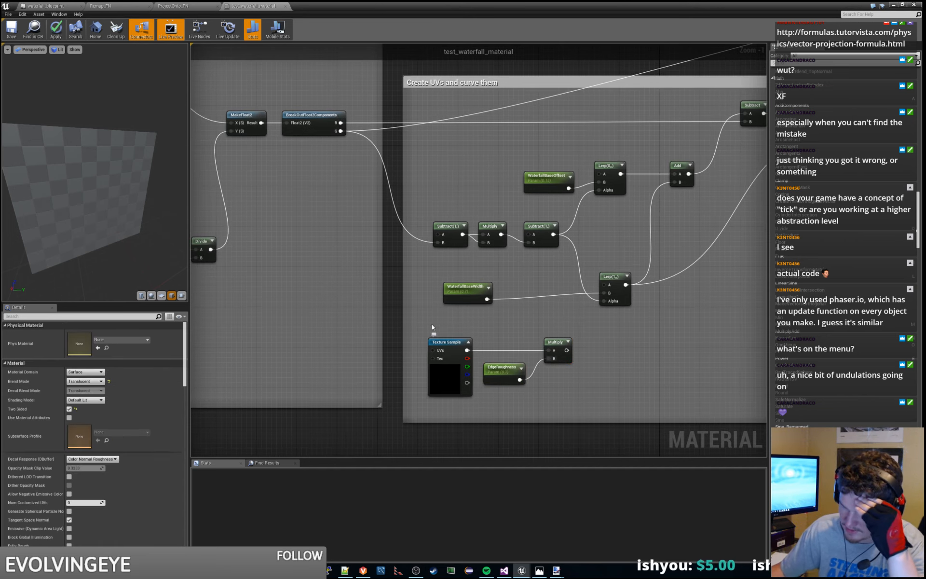
pyautogui.moveTo(432, 327); pyautogui.dragTo(575, 392)
pyautogui.moveTo(555, 343); pyautogui.dragTo(590, 342)
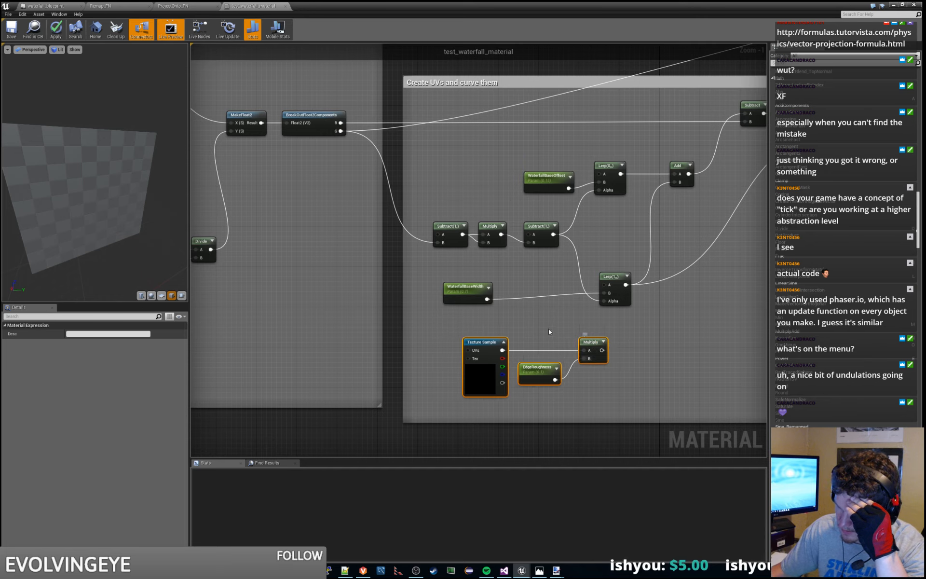
pyautogui.click(549, 329)
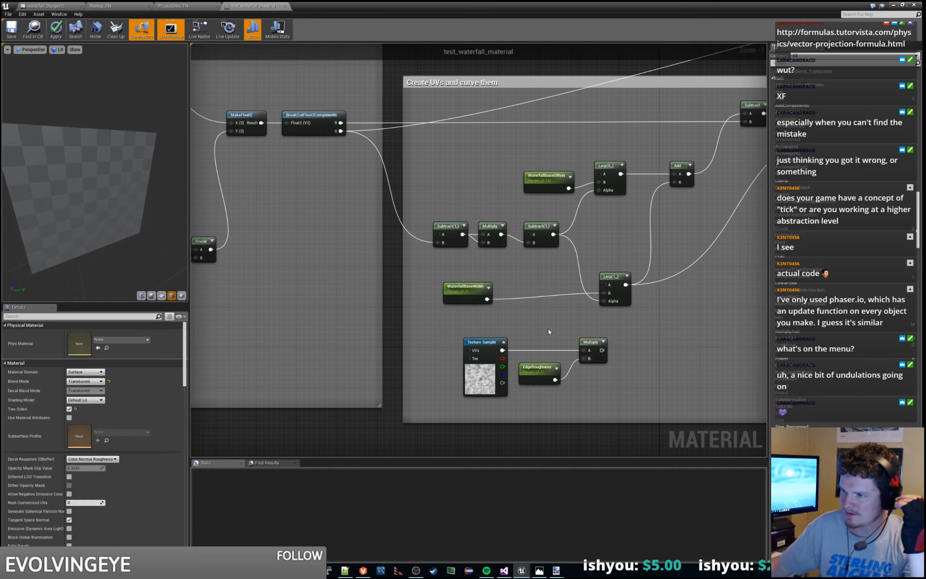
# Step: Examine the Panner node and the WaterSpeed and MakeFloat2 nodes that feed its coordinate and speed inputs
pyautogui.scroll(-1, 659, 282)
pyautogui.moveTo(659, 283); pyautogui.dragTo(250, 356, button='right')
pyautogui.scroll(-3, 581, 257)
pyautogui.moveTo(591, 248); pyautogui.dragTo(531, 290, button='right')
pyautogui.scroll(4, 536, 279)
pyautogui.scroll(1, 535, 278)
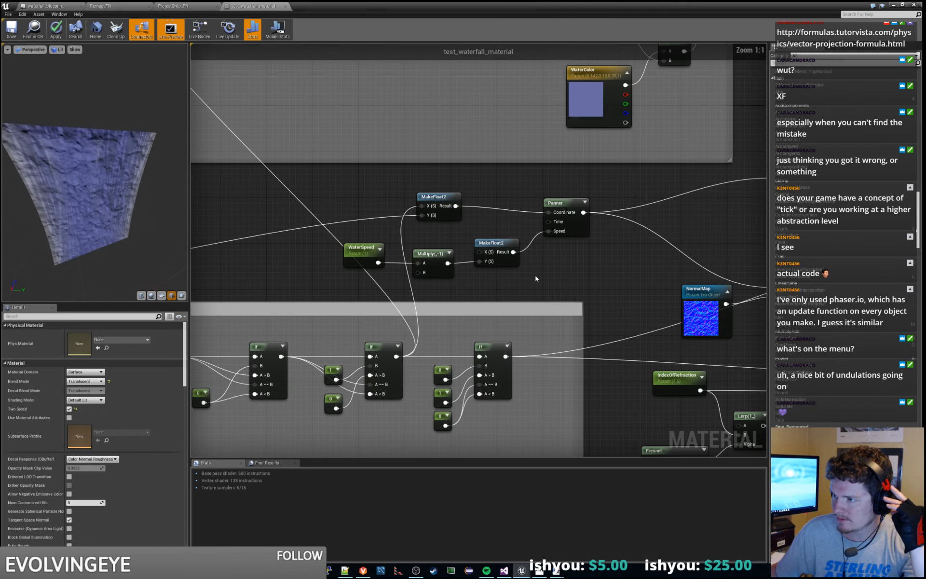
pyautogui.click(555, 203)
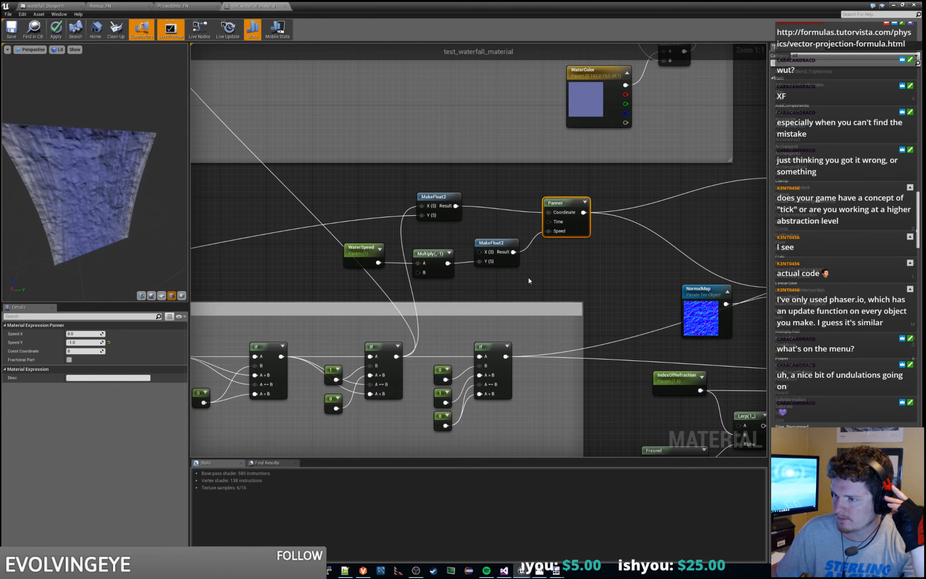
pyautogui.scroll(-1, 529, 280)
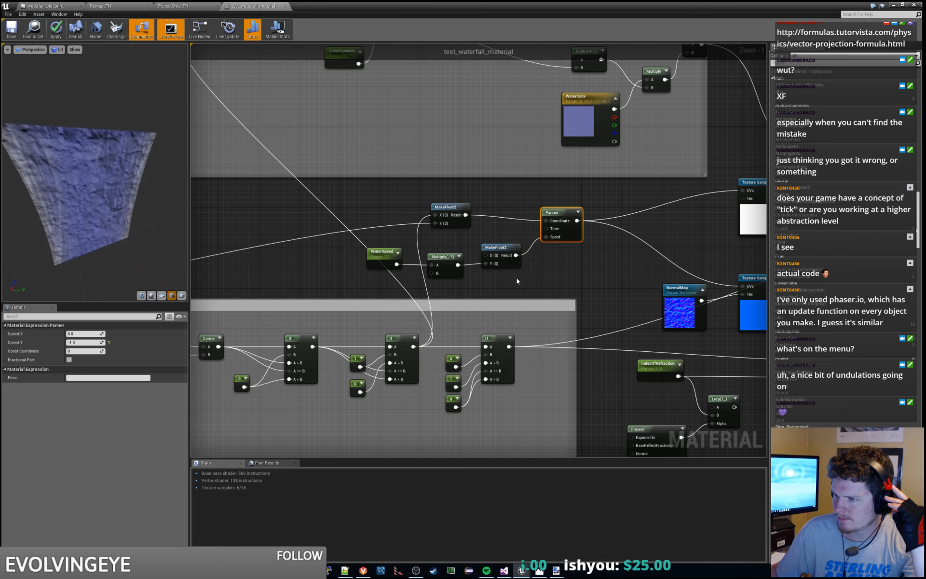
pyautogui.click(502, 283)
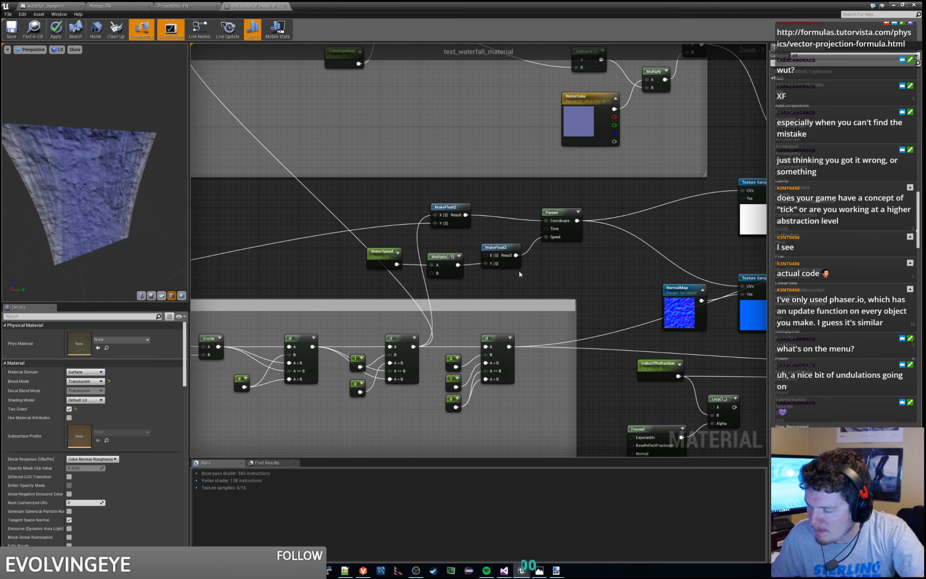
# Step: Copy the MakeFloat2 node that feeds the Panner's coordinate input and paste it near the noise Texture Sample
pyautogui.click(458, 206)
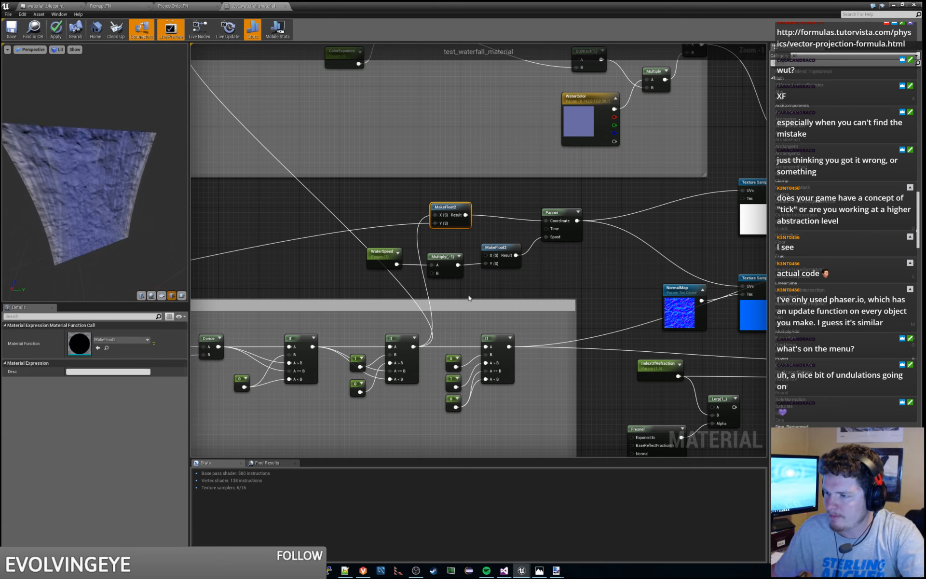
pyautogui.moveTo(467, 299); pyautogui.dragTo(589, 233, button='right')
pyautogui.scroll(-1, 557, 240)
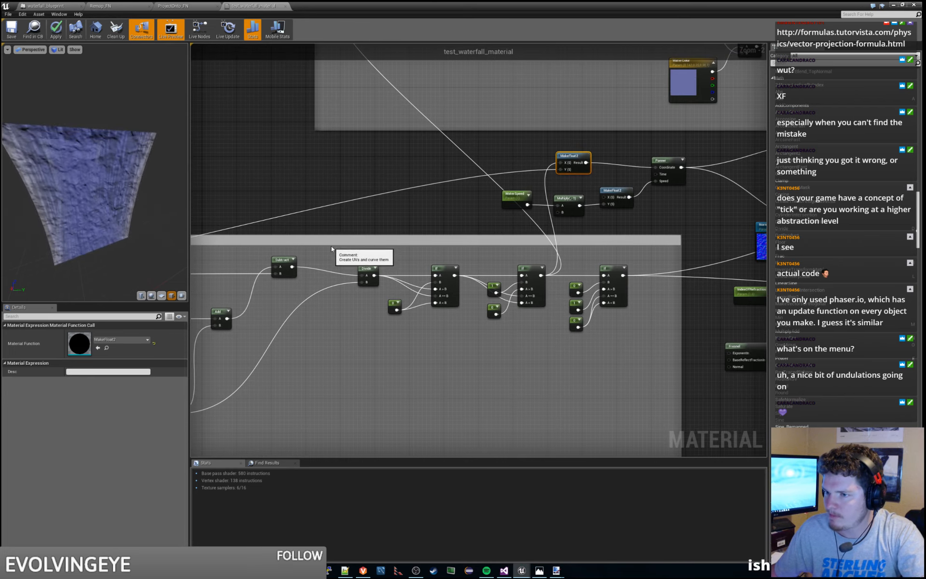
pyautogui.moveTo(331, 245); pyautogui.dragTo(365, 269, button='right')
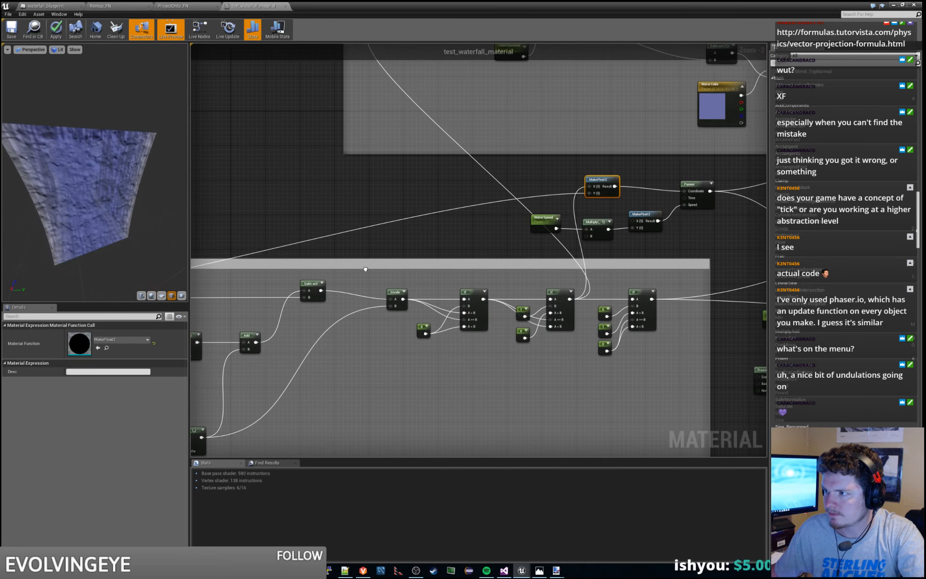
pyautogui.click(589, 168)
pyautogui.click(604, 177)
pyautogui.moveTo(246, 351); pyautogui.dragTo(627, 197, button='right')
pyautogui.scroll(1, 488, 300)
pyautogui.hotkey('ctrl', 'v')
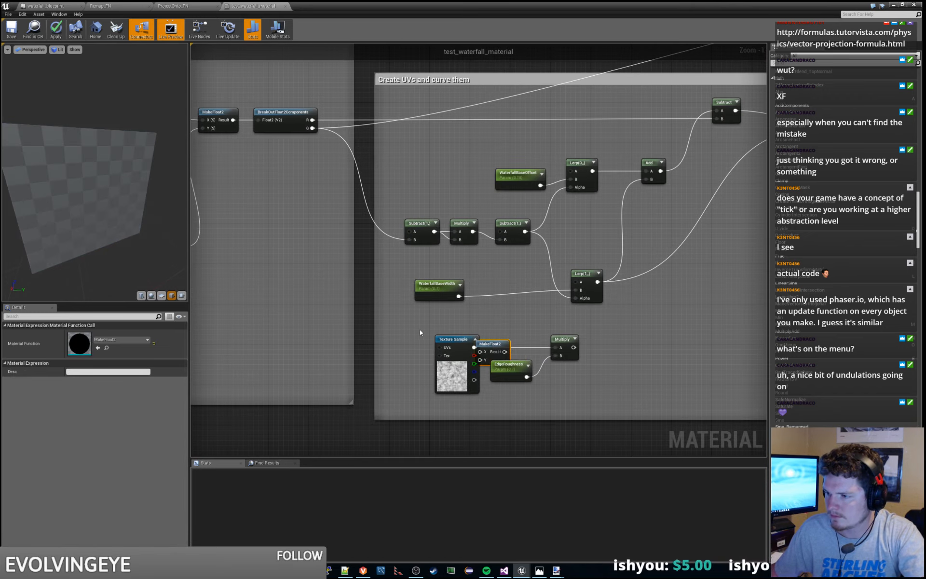
# Step: Place the pasted MakeFloat2 ahead of the noise Texture Sample, feeding Y from BreakOutFloat2Components' G and sending Result to the UVs
pyautogui.moveTo(495, 343); pyautogui.dragTo(404, 333)
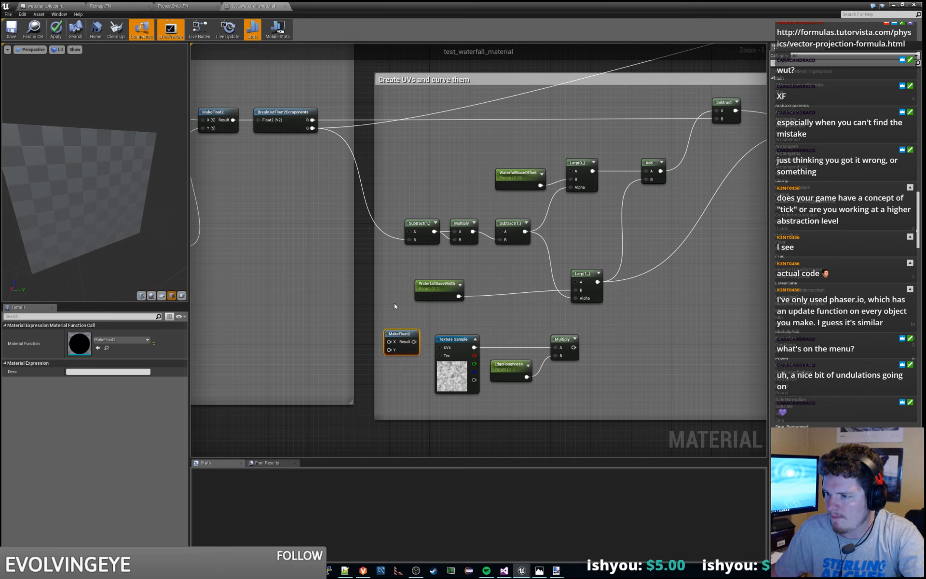
pyautogui.moveTo(313, 128); pyautogui.dragTo(440, 348)
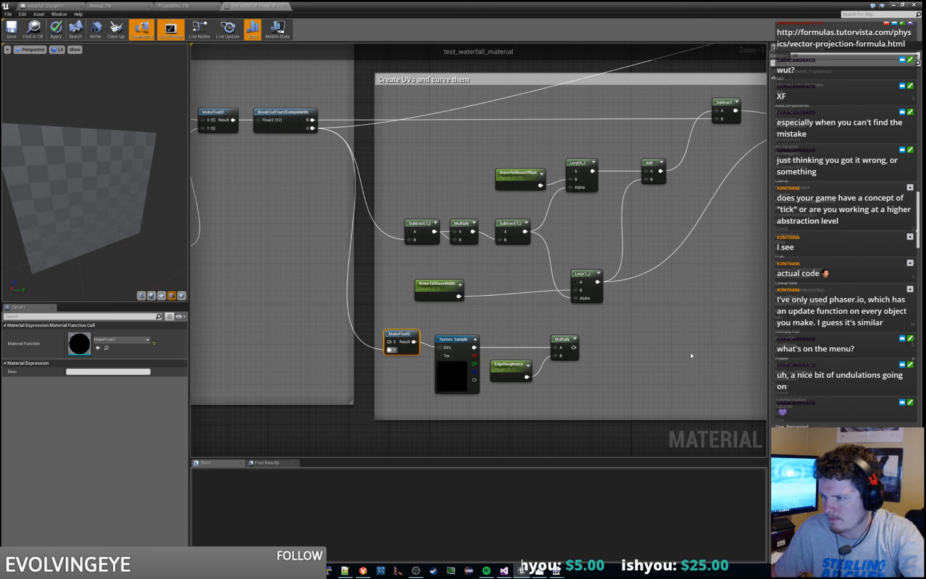
pyautogui.click(667, 345)
# Step: Create an Add node just past the EdgeRoughness Multiply, below the WaterfallBaseWidth Lerp
pyautogui.rightClick(666, 346)
pyautogui.press('Escape')
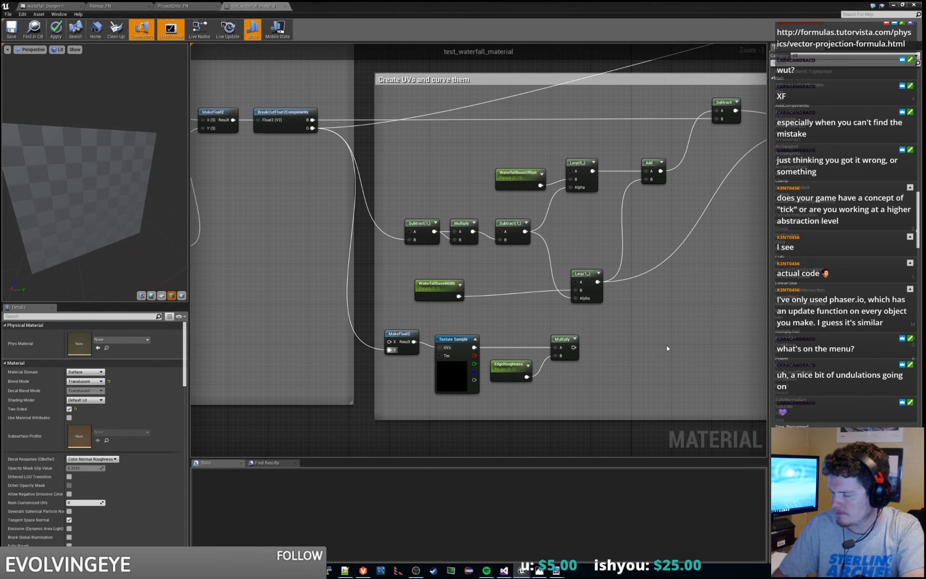
pyautogui.click(667, 349)
pyautogui.moveTo(669, 345); pyautogui.dragTo(606, 330)
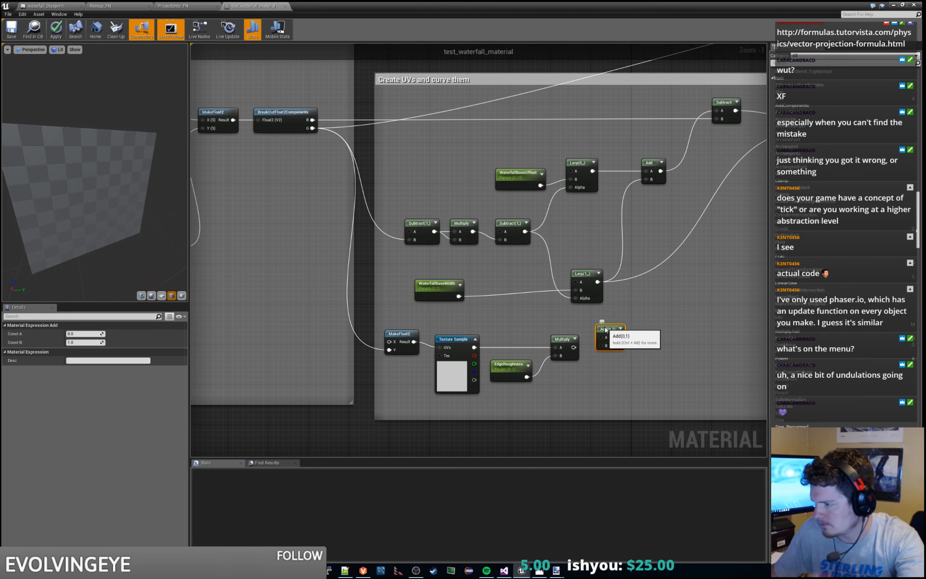
# Step: Nudge the Add that follows the WaterfallBaseOffset Lerp, and move the Divide node close to Subtract so the two line up
pyautogui.moveTo(658, 308); pyautogui.dragTo(606, 342, button='right')
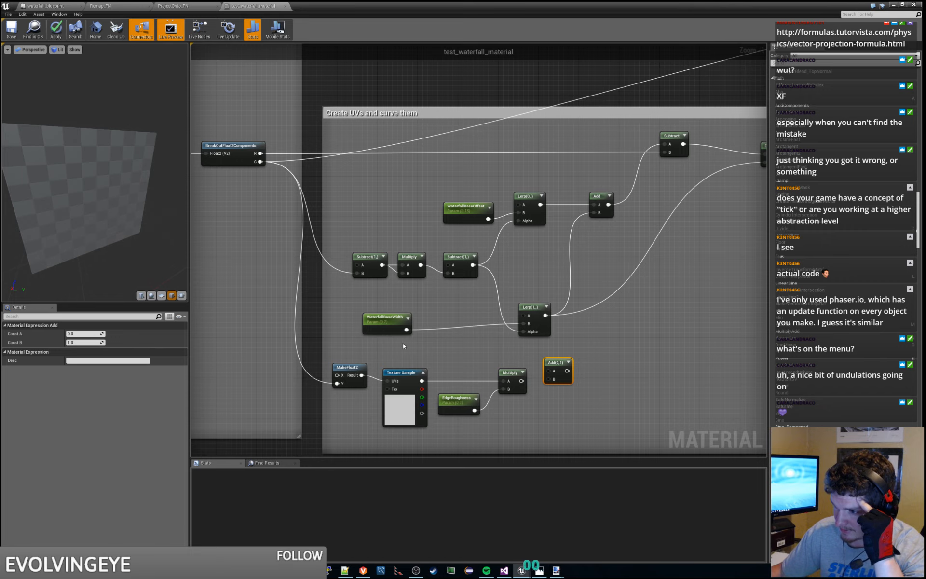
pyautogui.click(537, 306)
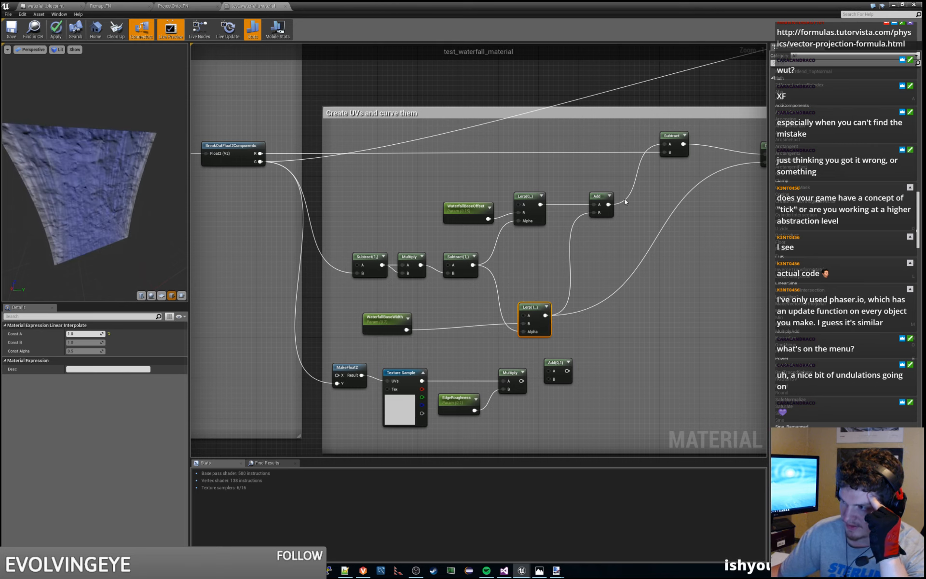
pyautogui.click(595, 198)
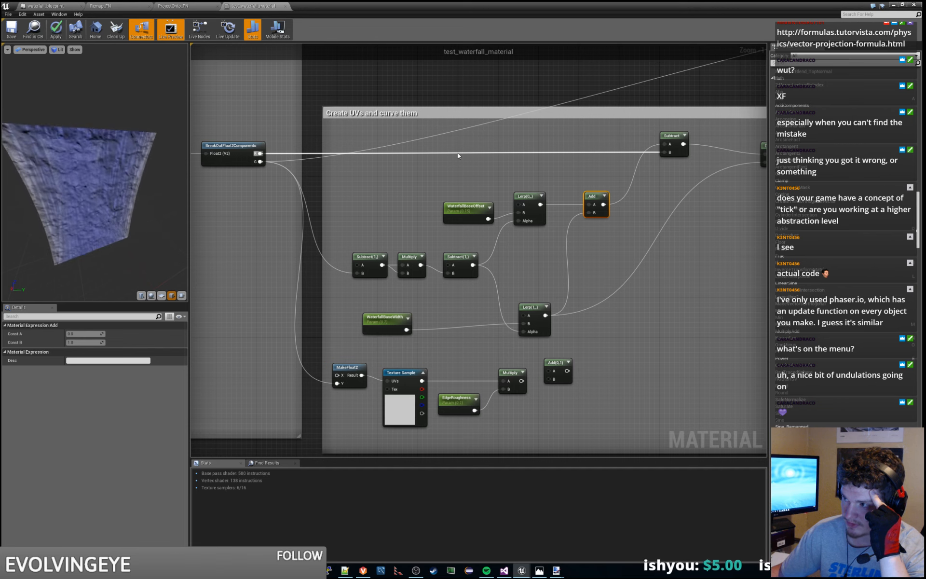
pyautogui.moveTo(699, 270); pyautogui.dragTo(580, 268, button='right')
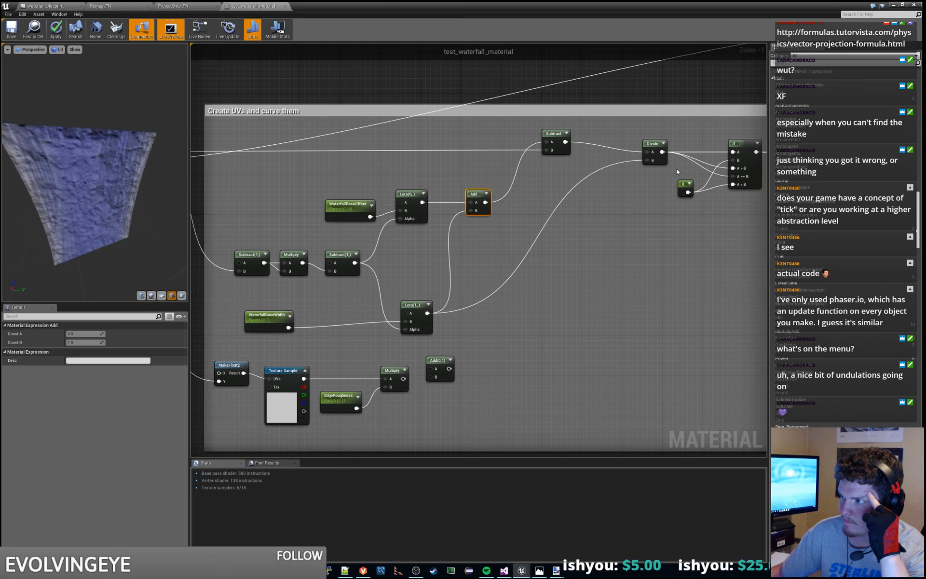
pyautogui.moveTo(652, 146); pyautogui.dragTo(619, 136)
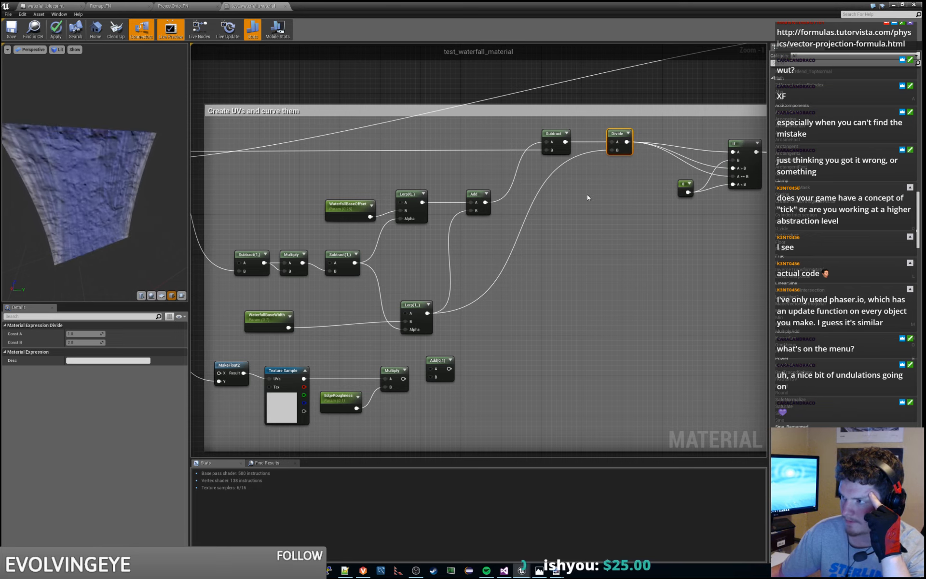
pyautogui.moveTo(533, 297); pyautogui.dragTo(620, 258, button='right')
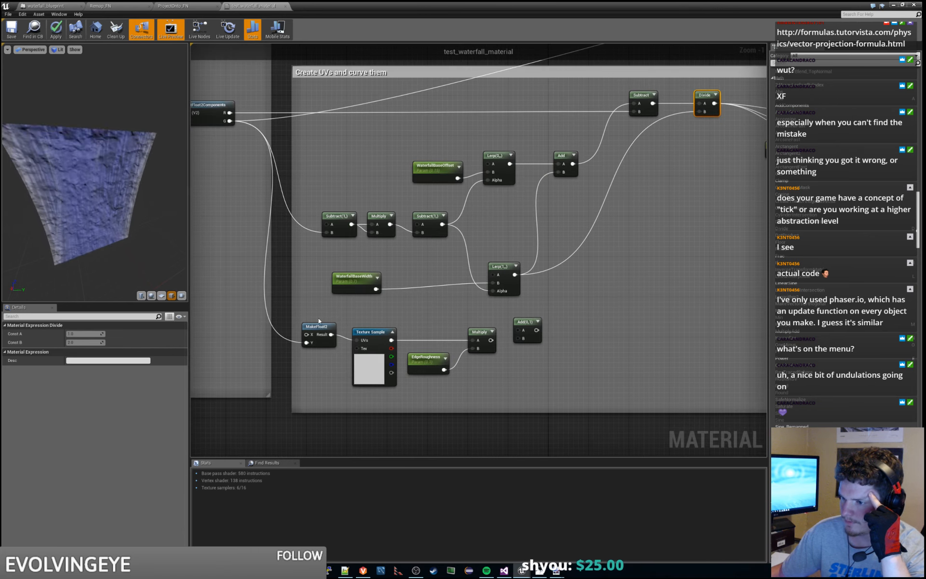
# Step: Try inserting the new Add between WaterfallBaseWidth and its Lerp, with WaterfallBaseWidth as A and the EdgeRoughness Multiply as B
pyautogui.moveTo(551, 307); pyautogui.dragTo(540, 338, button='right')
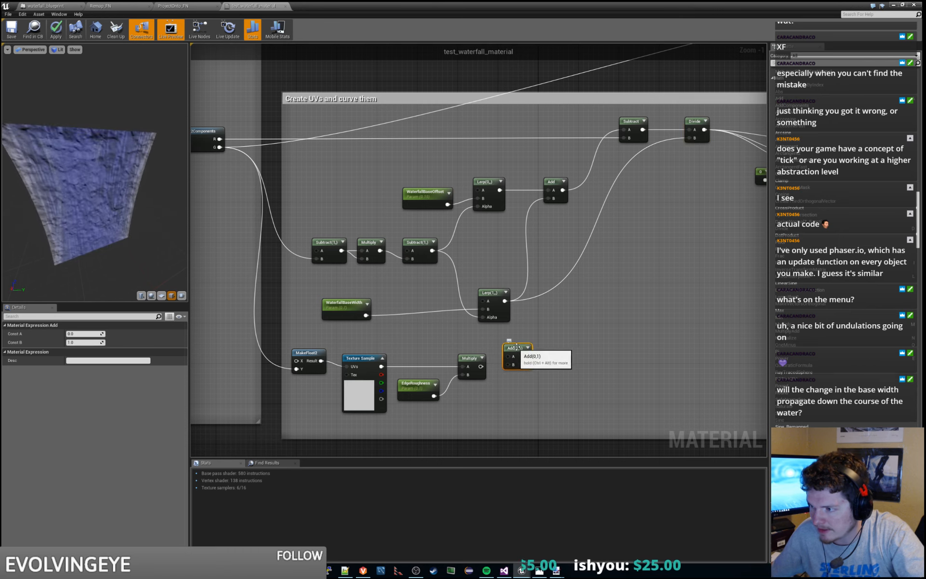
pyautogui.moveTo(516, 352); pyautogui.dragTo(438, 330)
pyautogui.moveTo(366, 315); pyautogui.dragTo(434, 338)
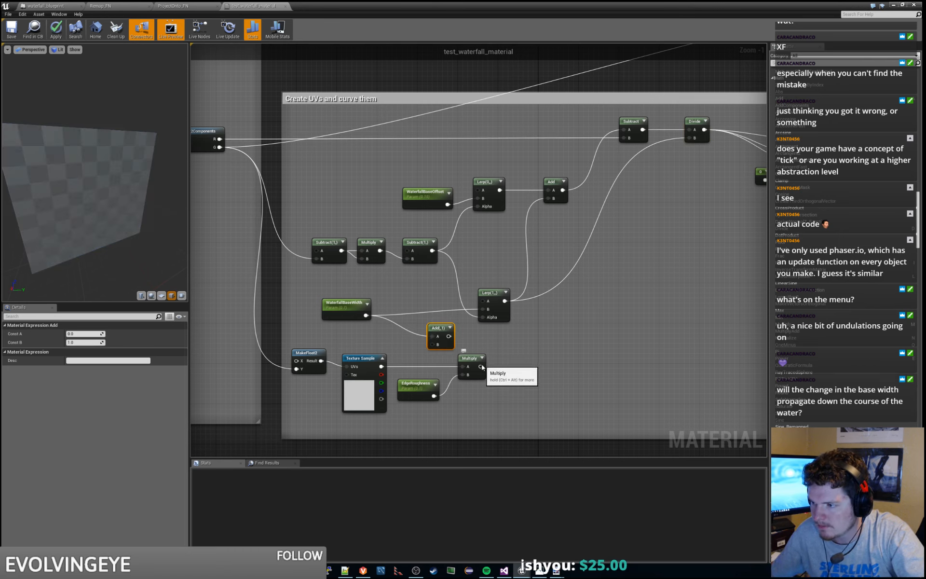
pyautogui.moveTo(481, 367); pyautogui.dragTo(433, 303)
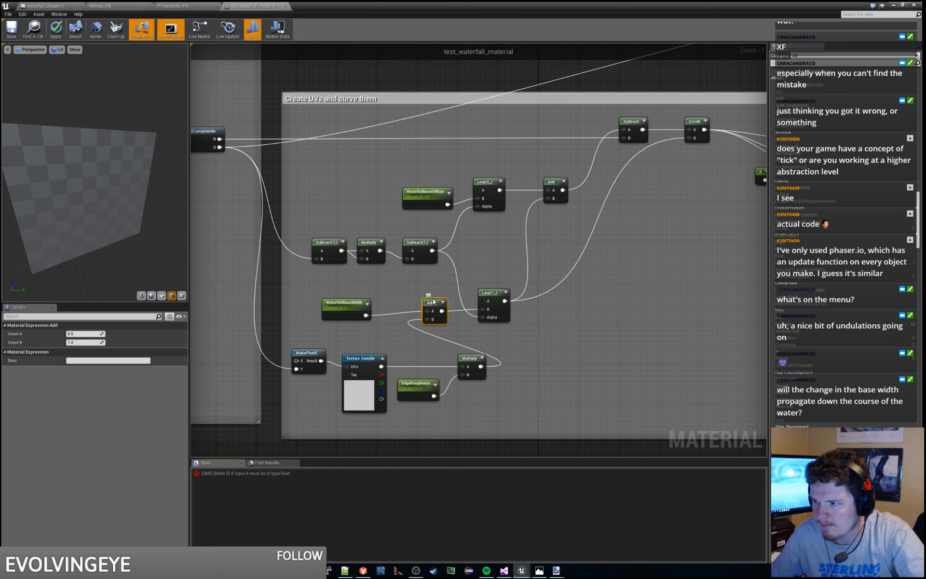
pyautogui.click(469, 358)
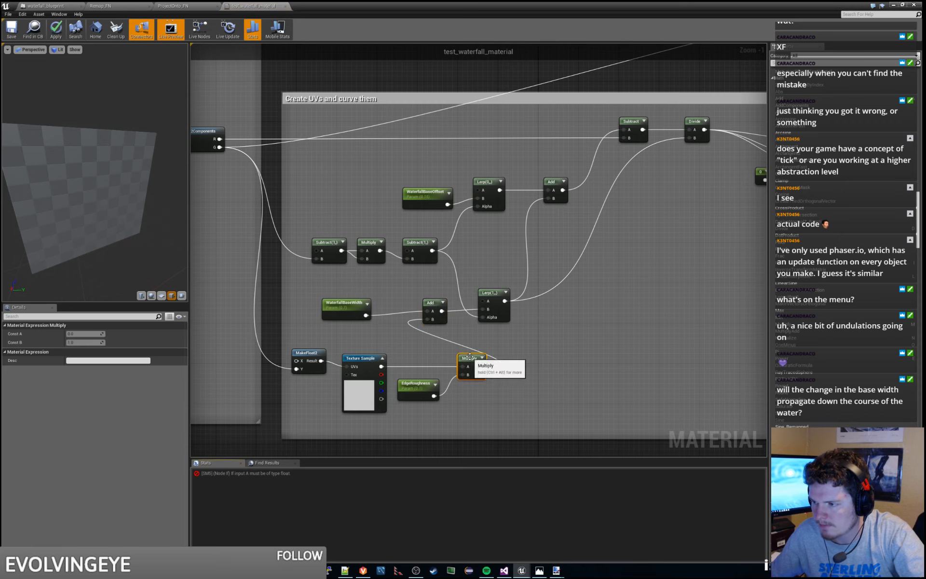
# Step: Insert a BreakOutFloat3Components node after the EdgeRoughness Multiply and send its R output to the Add's B input
pyautogui.rightClick(530, 366)
pyautogui.write('breakou')
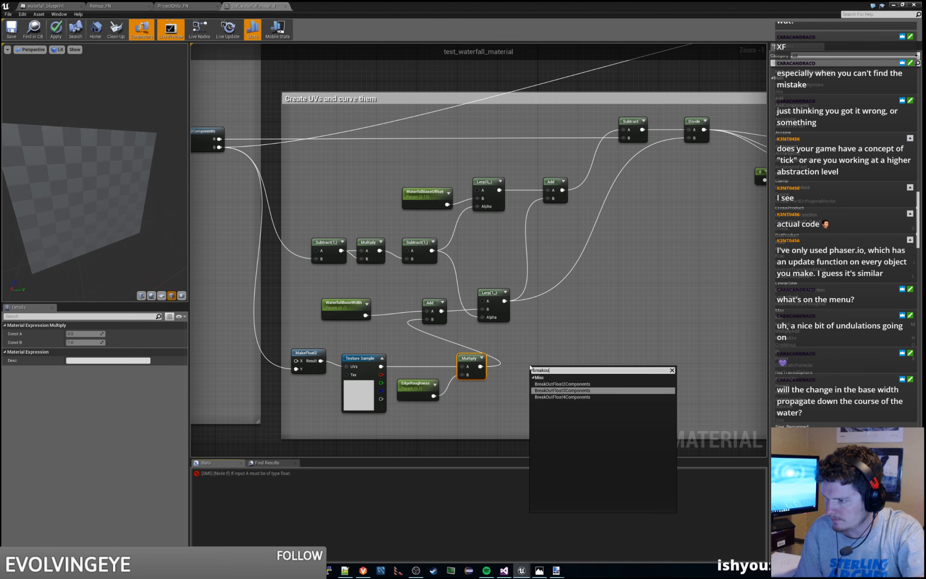
pyautogui.press('Return')
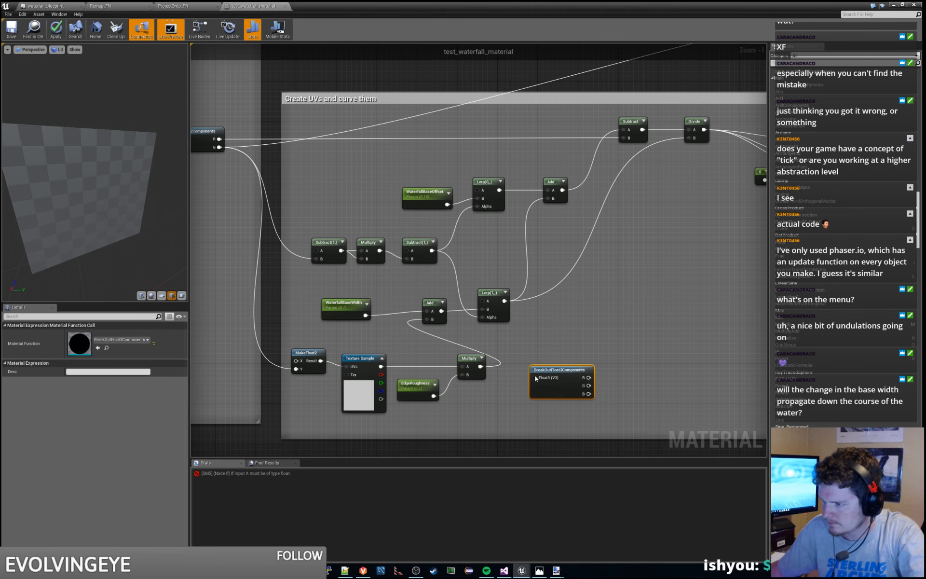
pyautogui.moveTo(481, 366); pyautogui.dragTo(431, 320)
pyautogui.moveTo(554, 355); pyautogui.dragTo(539, 355)
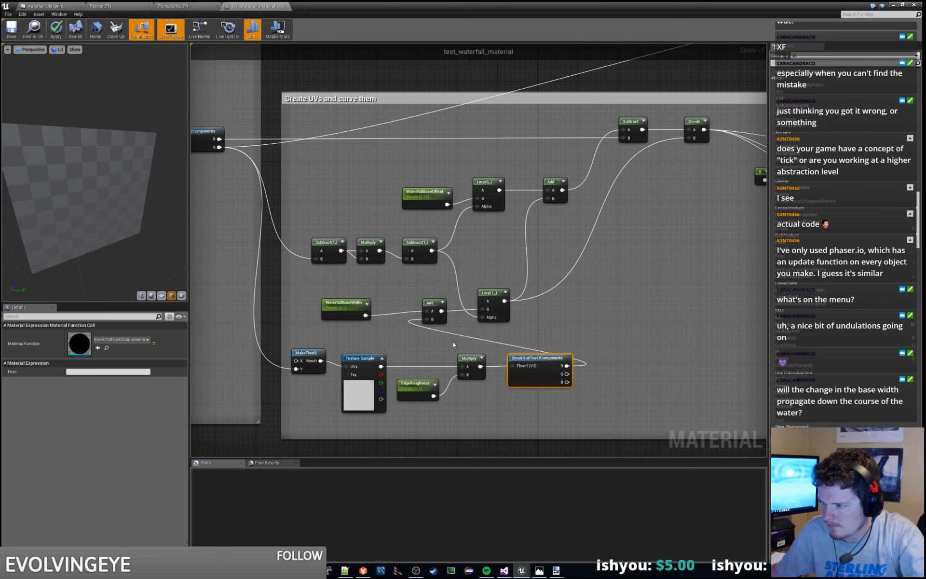
# Step: Examine the waterfall's edges in the preview from several angles and distances, and check the noise Texture Sample's settings
pyautogui.moveTo(478, 397); pyautogui.dragTo(510, 392, button='right')
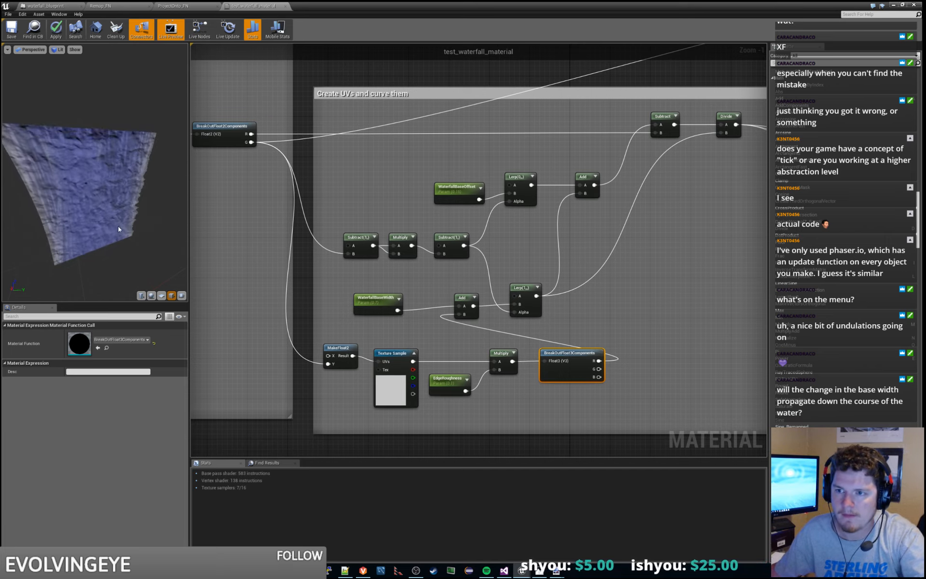
pyautogui.moveTo(118, 228); pyautogui.dragTo(148, 159)
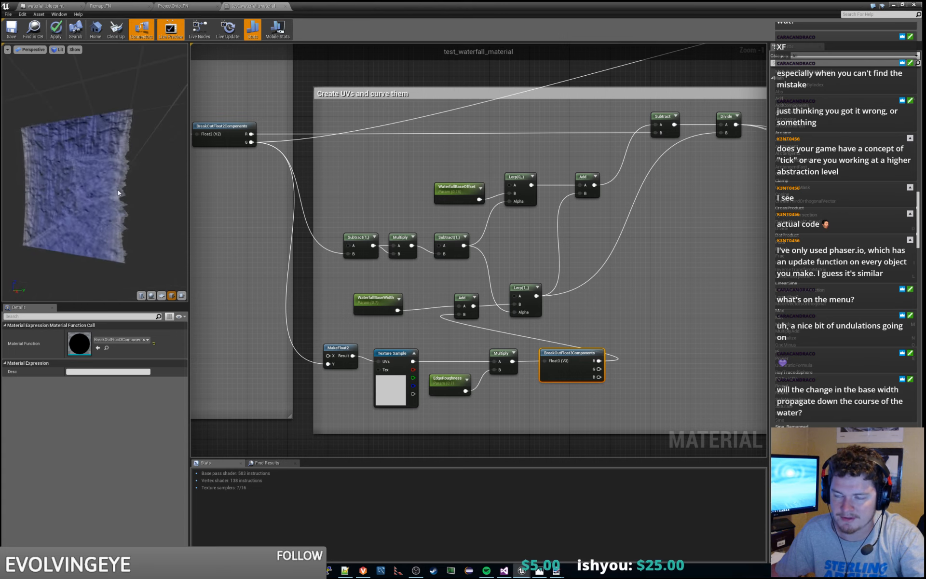
pyautogui.scroll(5, 126, 192)
pyautogui.scroll(-4, 127, 192)
pyautogui.moveTo(126, 192); pyautogui.dragTo(92, 192)
pyautogui.scroll(-2, 92, 192)
pyautogui.moveTo(126, 183)
pyautogui.mouseDown()
pyautogui.moveTo(58, 184)
pyautogui.moveTo(126, 171)
pyautogui.moveTo(121, 184)
pyautogui.mouseUp()
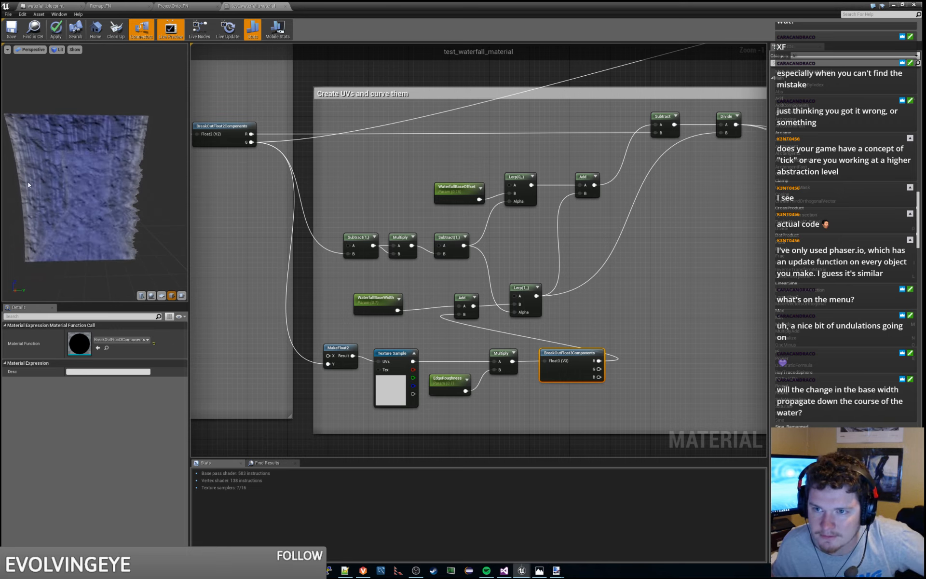
pyautogui.moveTo(68, 190)
pyautogui.mouseDown()
pyautogui.moveTo(81, 211)
pyautogui.moveTo(65, 208)
pyautogui.mouseUp()
pyautogui.moveTo(586, 251); pyautogui.dragTo(581, 238, button='right')
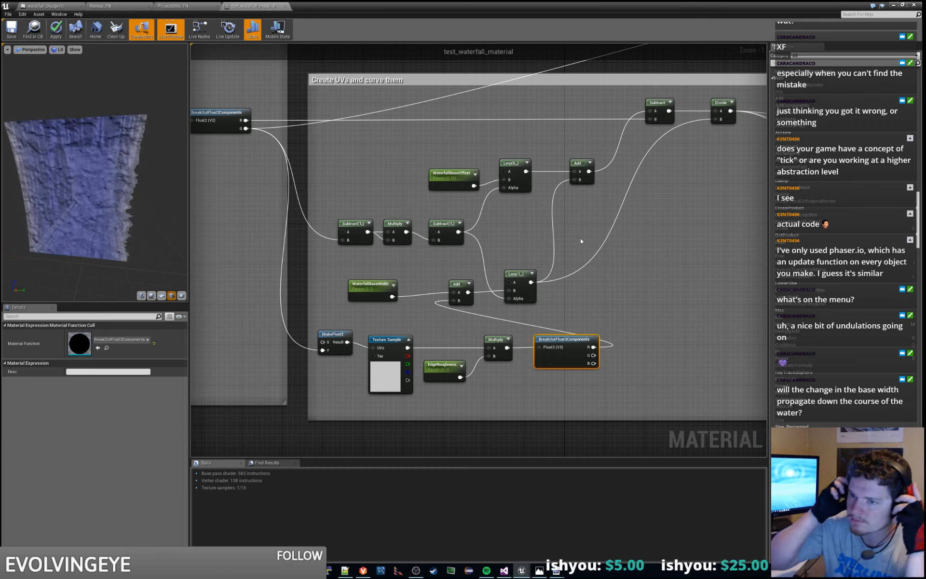
pyautogui.moveTo(130, 213); pyautogui.dragTo(157, 212)
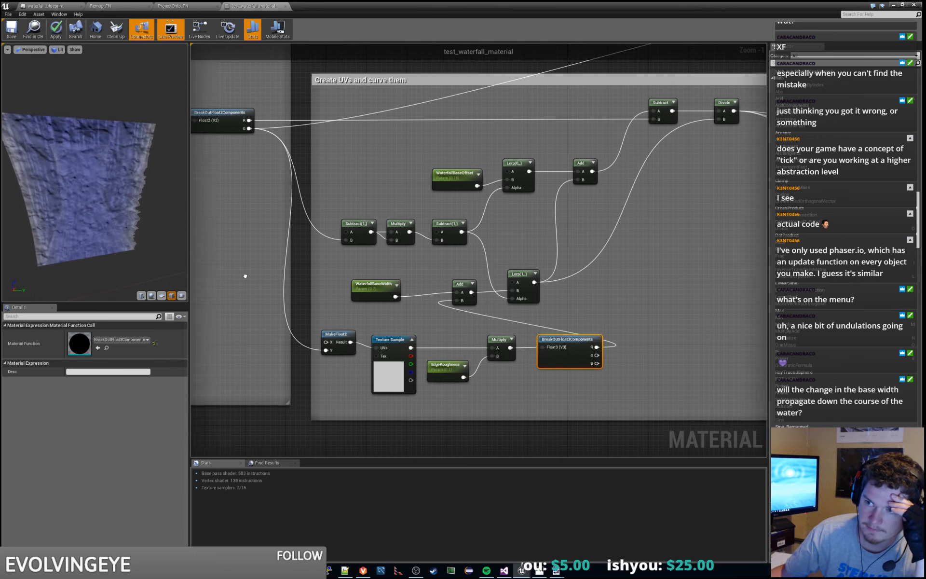
pyautogui.moveTo(244, 271); pyautogui.dragTo(311, 265, button='right')
pyautogui.moveTo(154, 220); pyautogui.dragTo(187, 220)
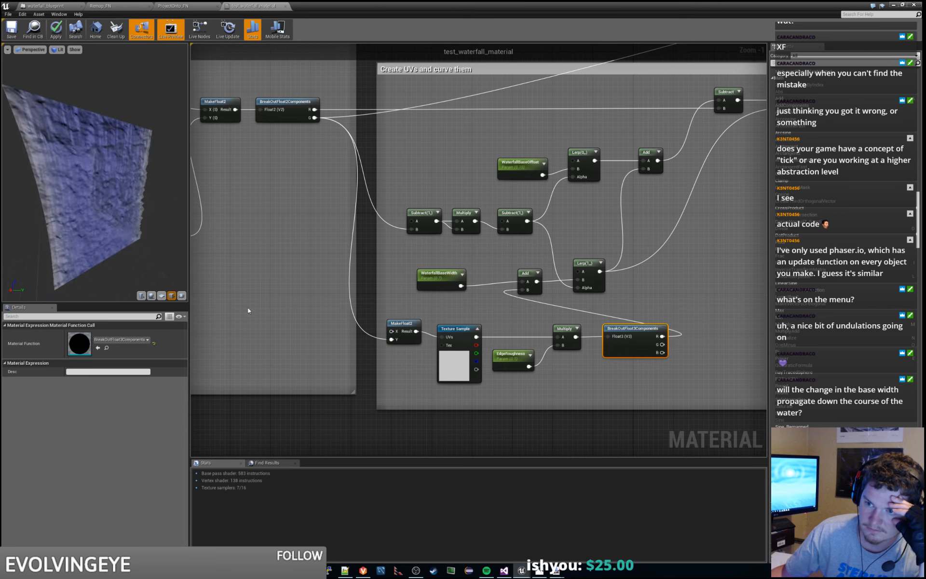
pyautogui.click(459, 363)
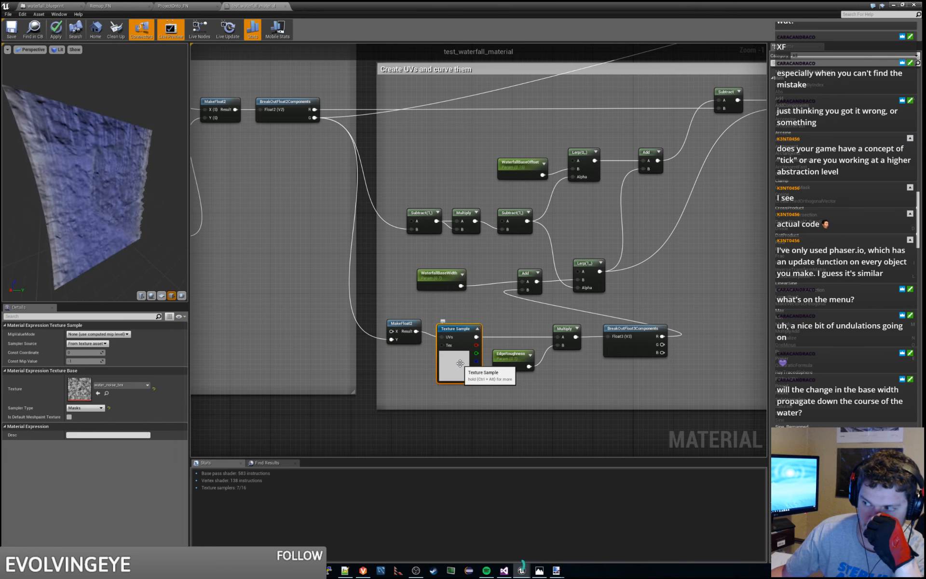
# Step: Reconnect WaterfallBaseWidth straight to its Lerp's B input and delete the Add node between them
pyautogui.moveTo(701, 297); pyautogui.dragTo(608, 310, button='right')
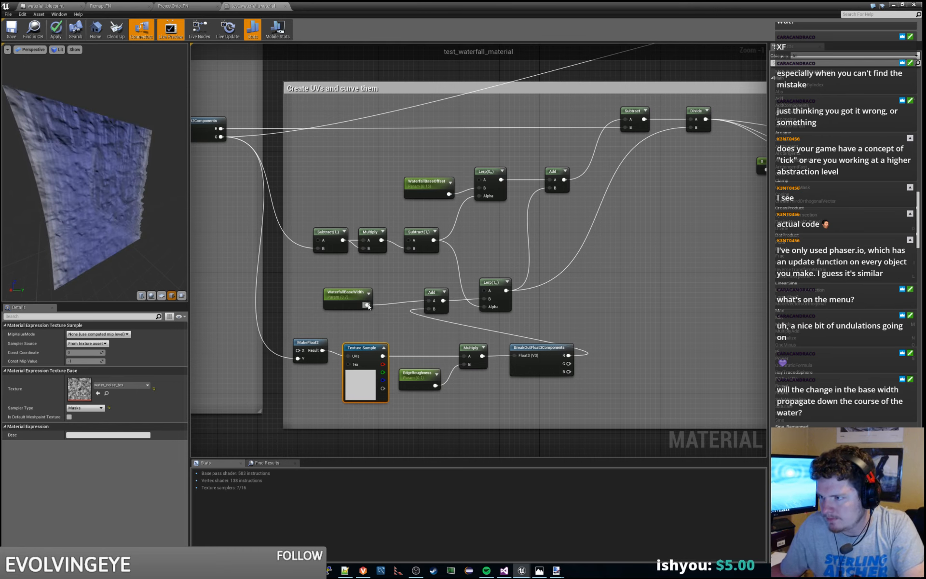
pyautogui.moveTo(368, 306); pyautogui.dragTo(485, 299)
pyautogui.click(437, 295)
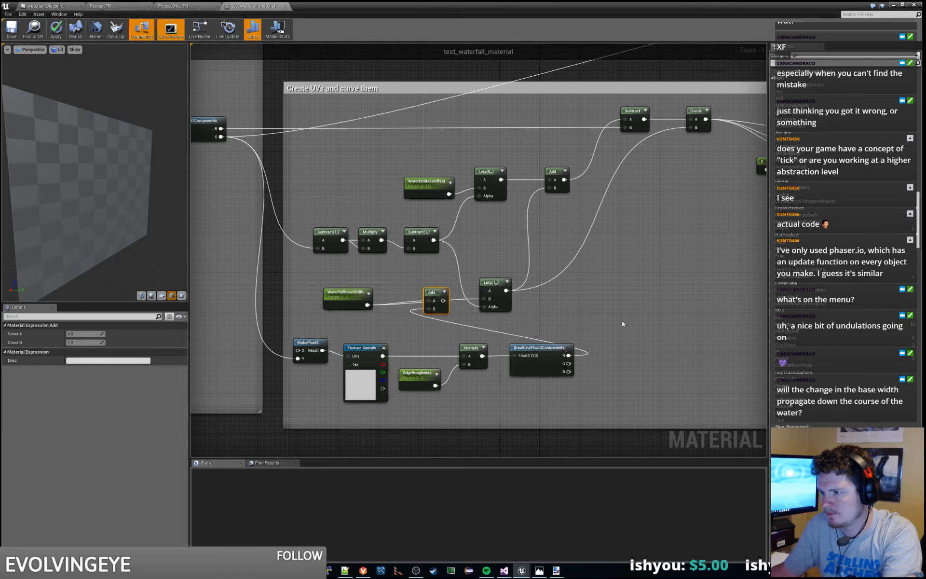
pyautogui.press('Delete')
# Step: Create an Add node above the WaterfallBaseOffset Lerp and feed its B input from BreakOutFloat3Components' R output
pyautogui.rightClick(618, 291)
pyautogui.write('add')
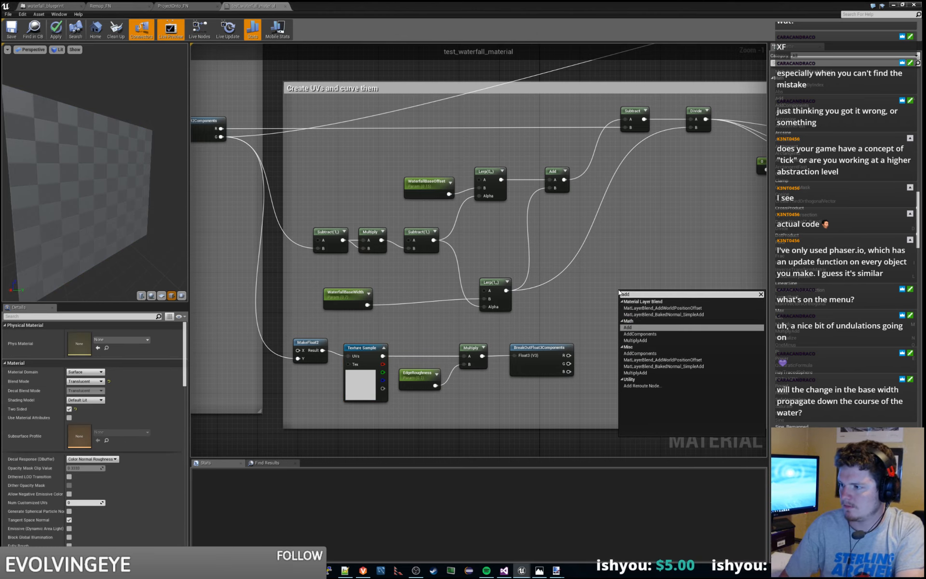
pyautogui.press('Return')
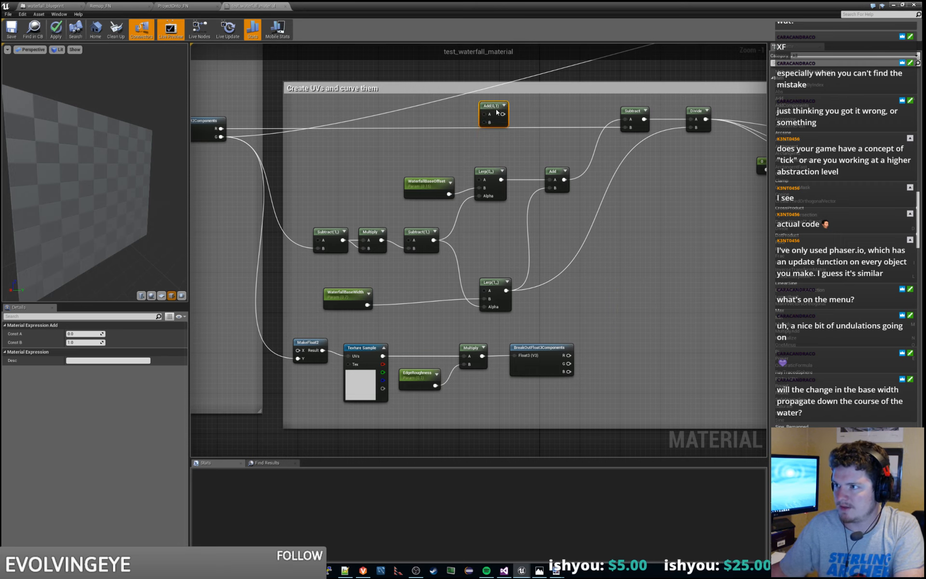
pyautogui.moveTo(568, 425); pyautogui.dragTo(557, 419)
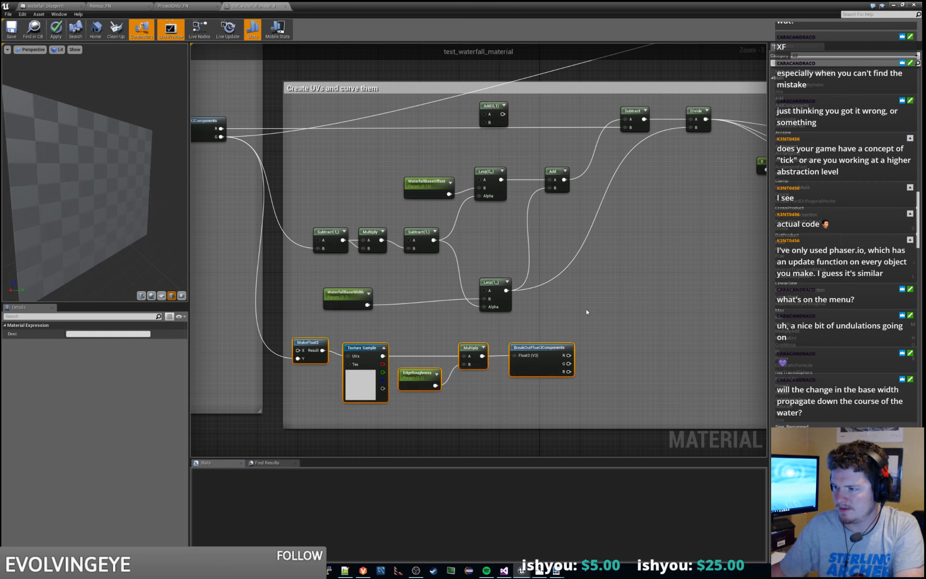
pyautogui.moveTo(588, 309); pyautogui.dragTo(570, 353, button='right')
pyautogui.moveTo(549, 401); pyautogui.dragTo(523, 228)
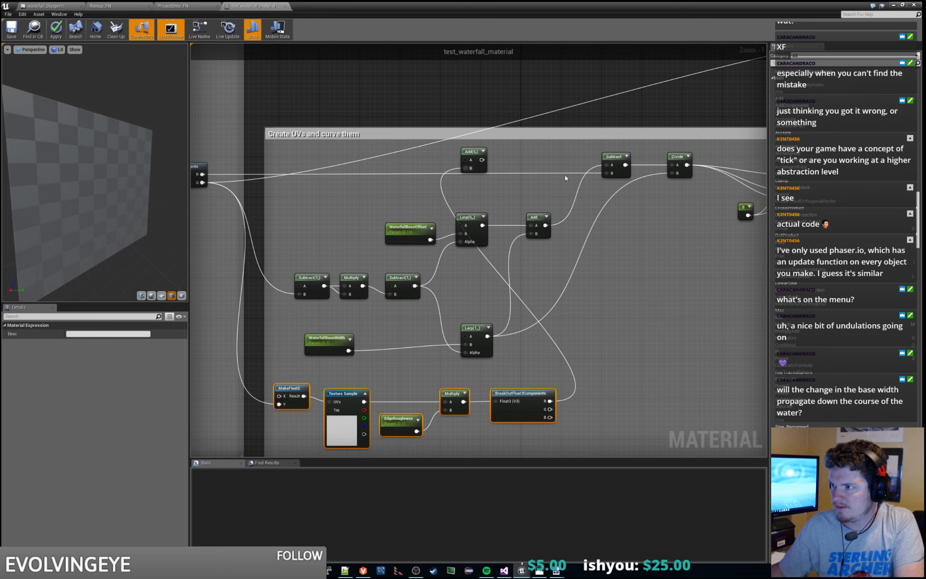
# Step: Splice the new Add between BreakOutFloat2Components' R output and Subtract's B input, and move it in line with that connection
pyautogui.moveTo(606, 172)
pyautogui.keyDown('ctrl'); pyautogui.mouseDown()
pyautogui.moveTo(518, 175)
pyautogui.moveTo(466, 160)
pyautogui.moveTo(606, 173)
pyautogui.mouseUp(); pyautogui.keyUp('ctrl')
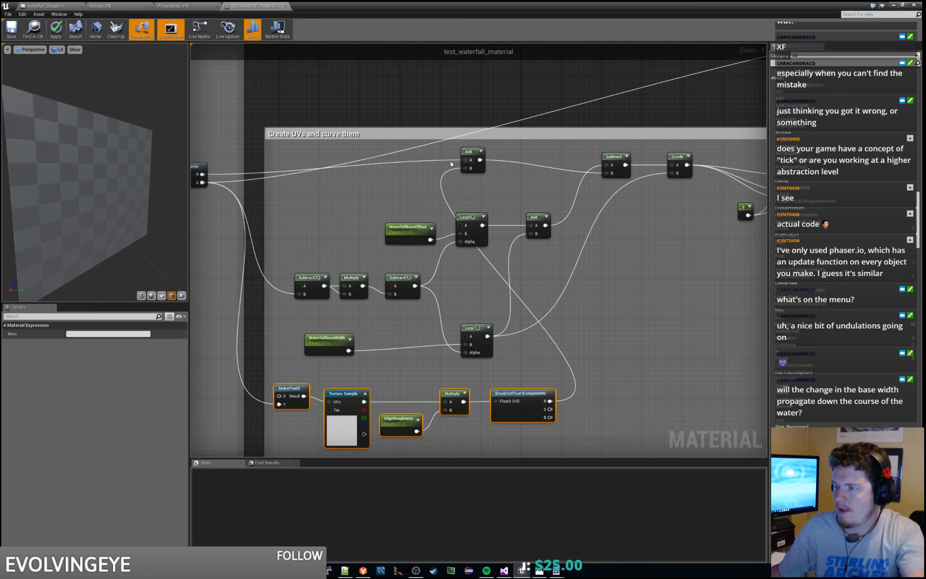
pyautogui.moveTo(471, 151); pyautogui.dragTo(474, 156)
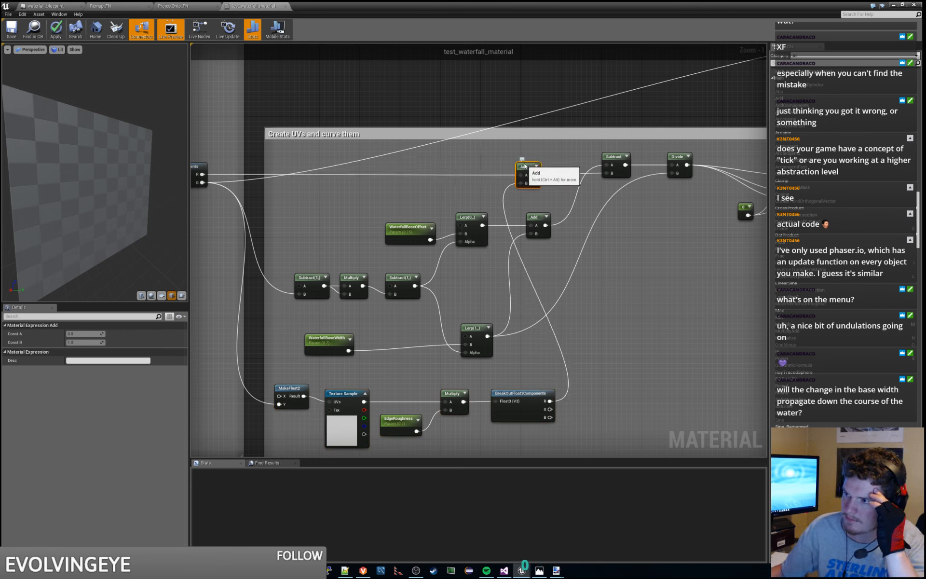
pyautogui.click(477, 197)
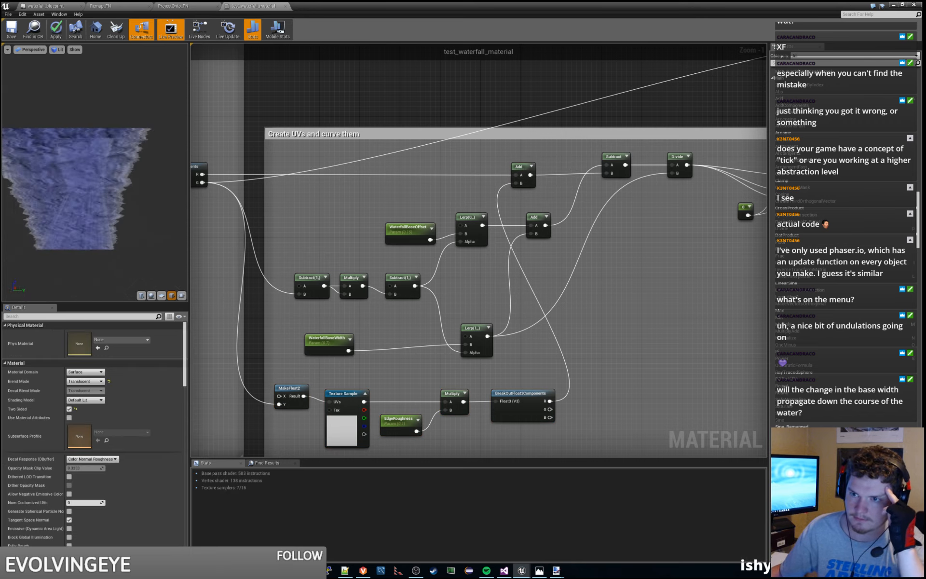
# Step: Set the EdgeRoughness parameter's default value to 0.01
pyautogui.moveTo(108, 192)
pyautogui.mouseDown()
pyautogui.moveTo(137, 202)
pyautogui.moveTo(83, 187)
pyautogui.moveTo(104, 181)
pyautogui.mouseUp()
pyautogui.scroll(-3, 104, 193)
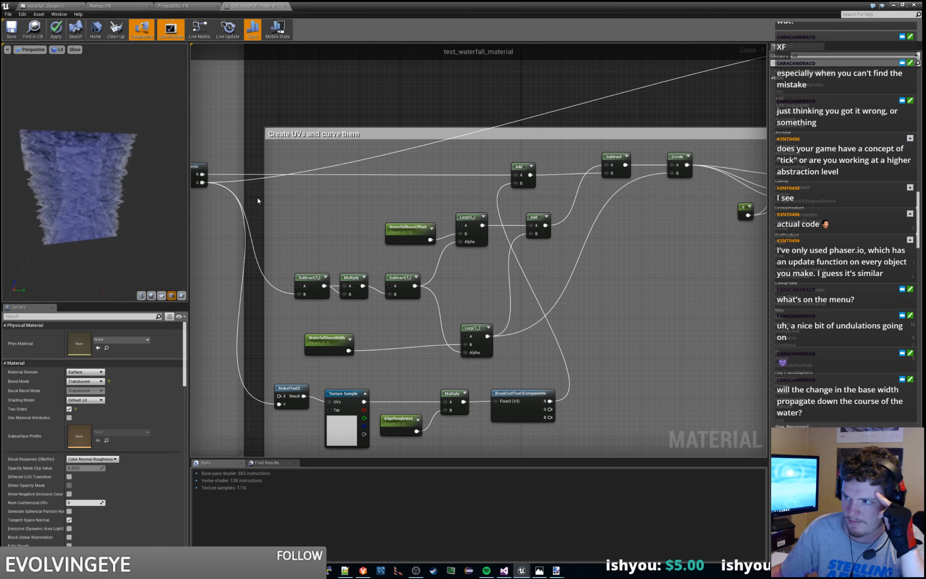
pyautogui.click(408, 418)
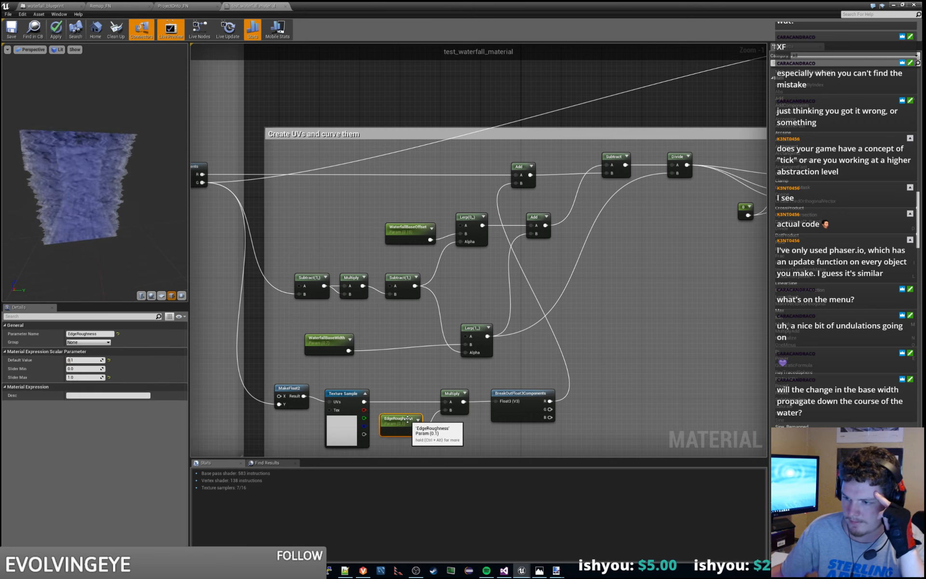
pyautogui.click(87, 360)
pyautogui.click(86, 361)
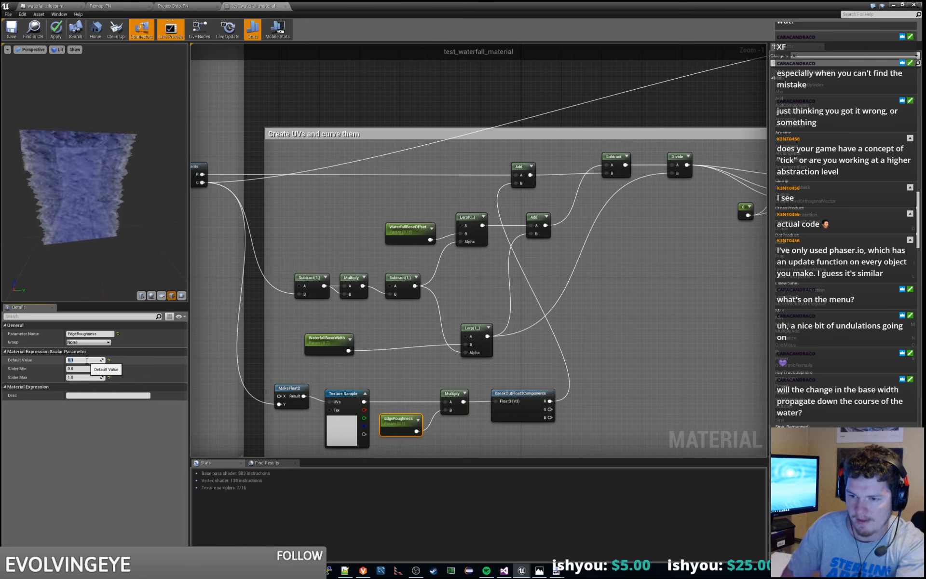
pyautogui.press('Return')
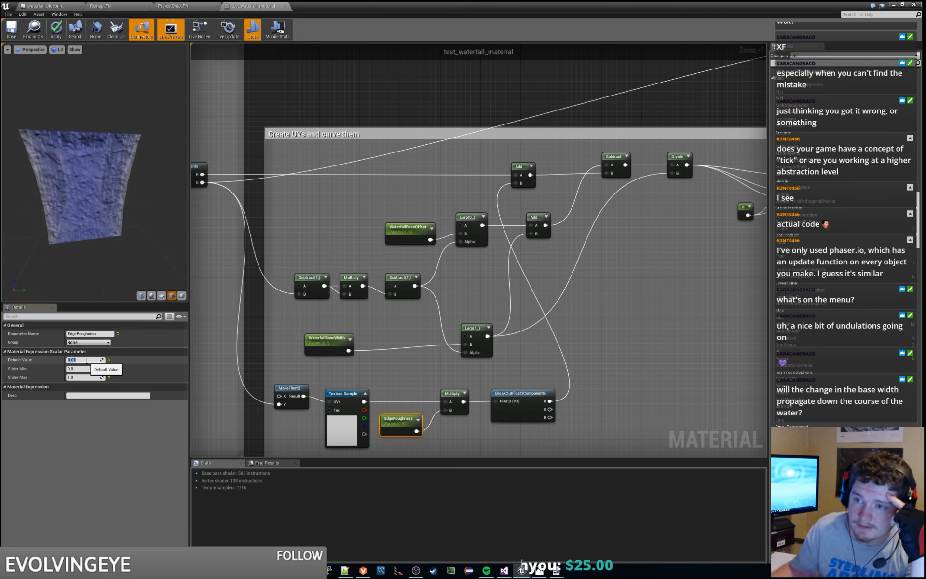
# Step: Examine the waterfall's edges in the preview up close and from several angles
pyautogui.scroll(5, 147, 144)
pyautogui.moveTo(151, 149); pyautogui.dragTo(110, 190)
pyautogui.scroll(-5, 110, 177)
pyautogui.scroll(5, 82, 172)
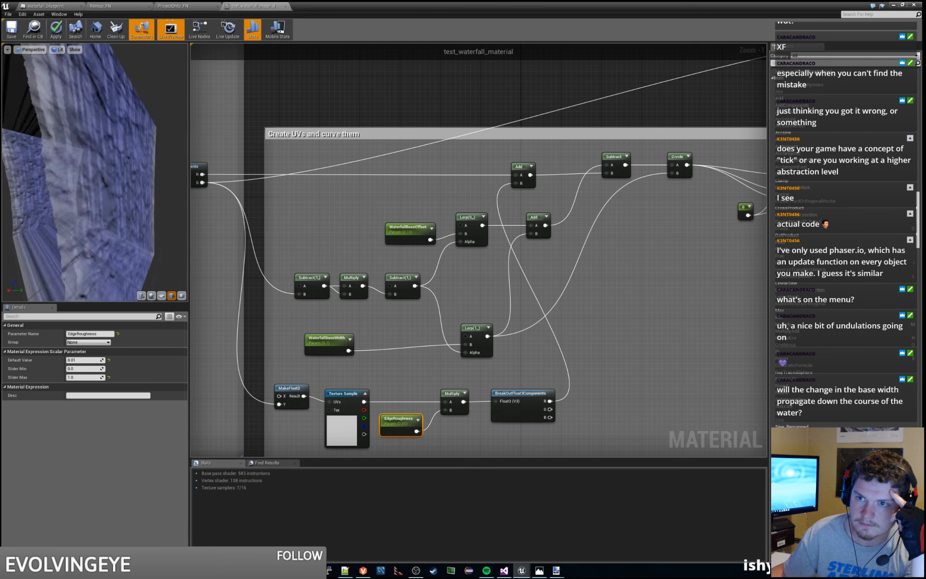
pyautogui.scroll(-5, 61, 176)
pyautogui.moveTo(80, 140); pyautogui.dragTo(117, 144)
pyautogui.scroll(5, 82, 135)
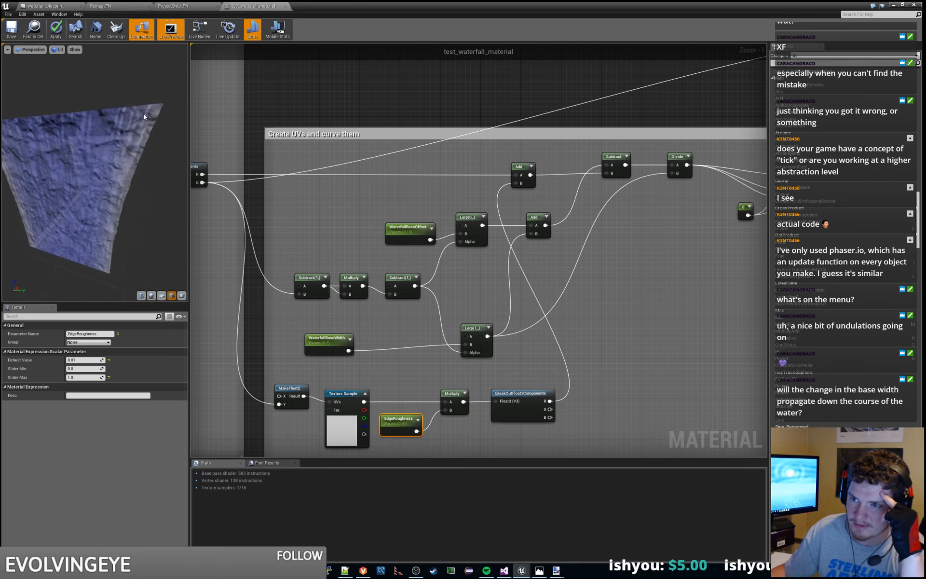
# Step: Check the MakeFloat2 and noise Texture Sample settings, inspect the water_noise_tex texture, and return to the test_waterfall_material graph
pyautogui.click(290, 389)
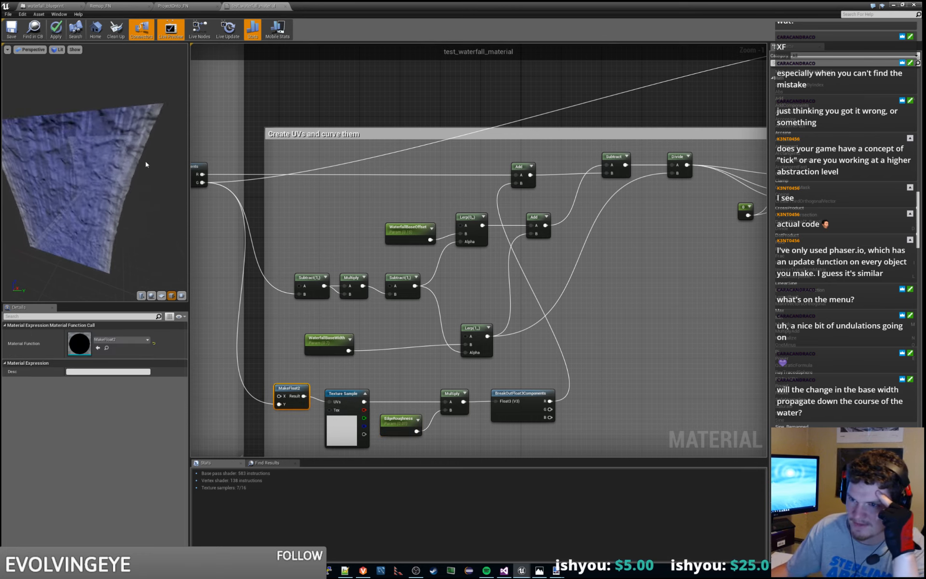
pyautogui.click(349, 407)
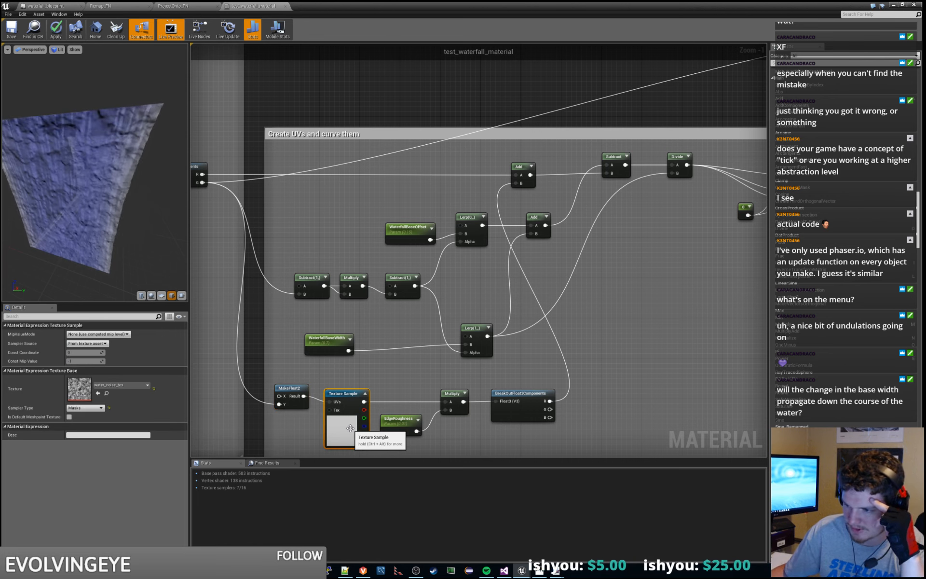
pyautogui.doubleClick(349, 407)
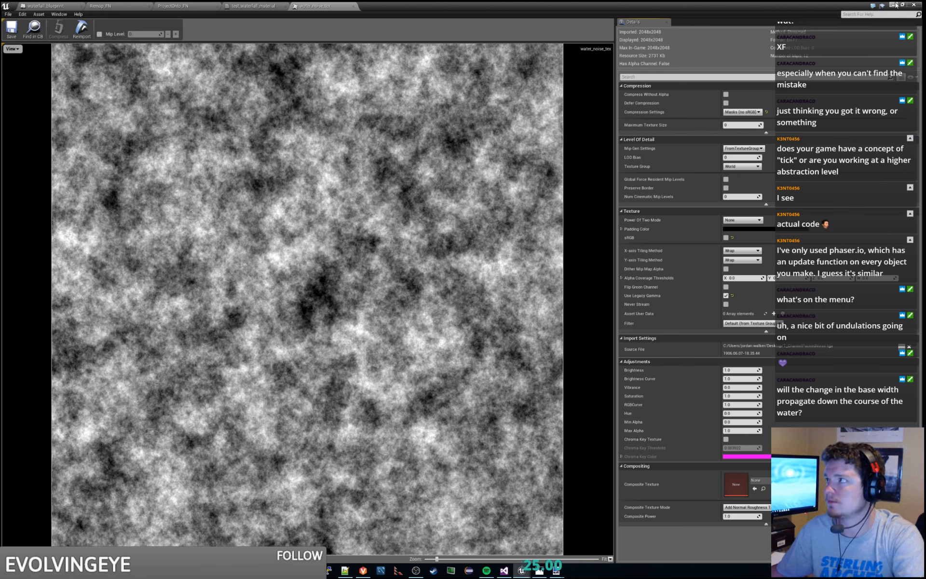
pyautogui.moveTo(534, 6); pyautogui.dragTo(459, 1)
pyautogui.click(271, 4)
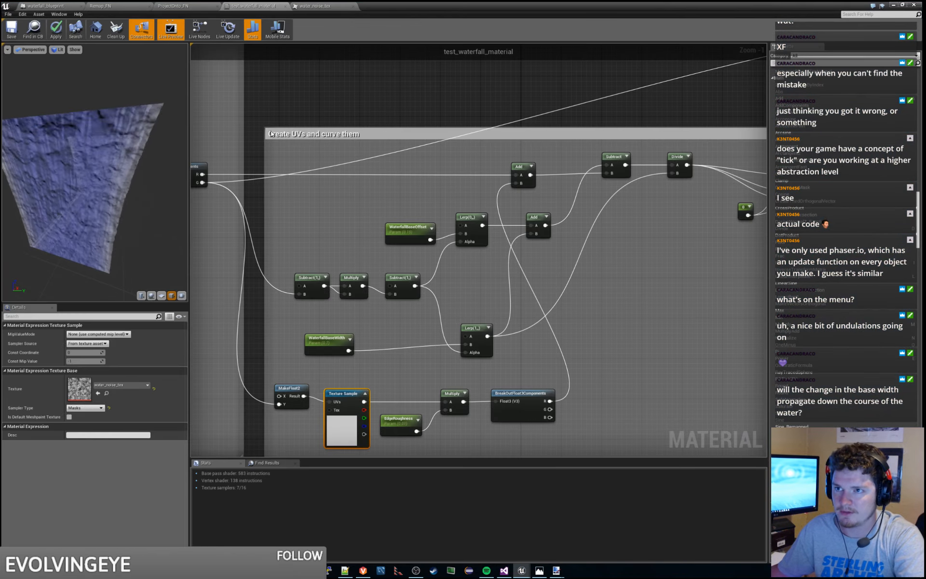
# Step: Create a Multiply node before MakeFloat2, feed its A input from BreakOutFloat2Components' G output, and set its constant B to 0.1
pyautogui.moveTo(201, 327); pyautogui.dragTo(371, 207, button='right')
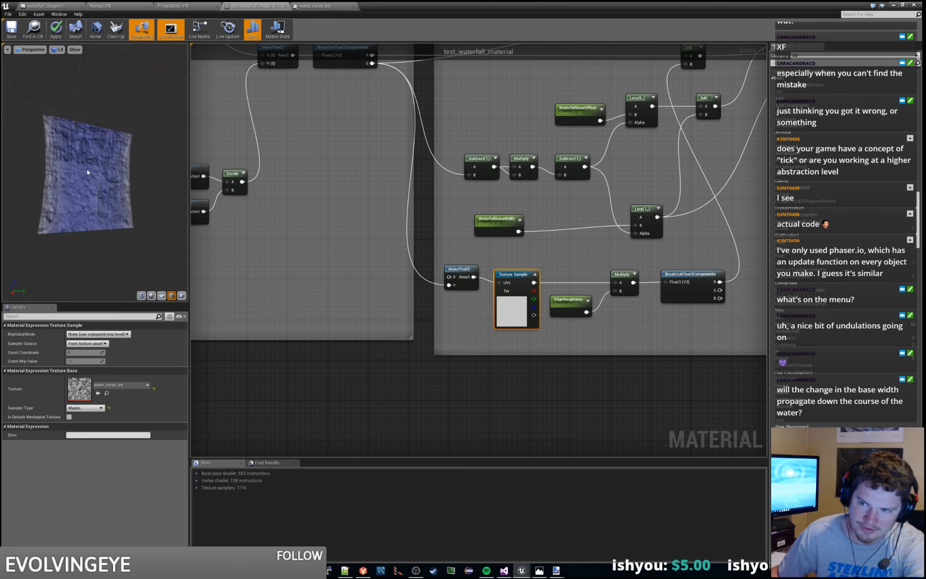
pyautogui.scroll(1, 525, 340)
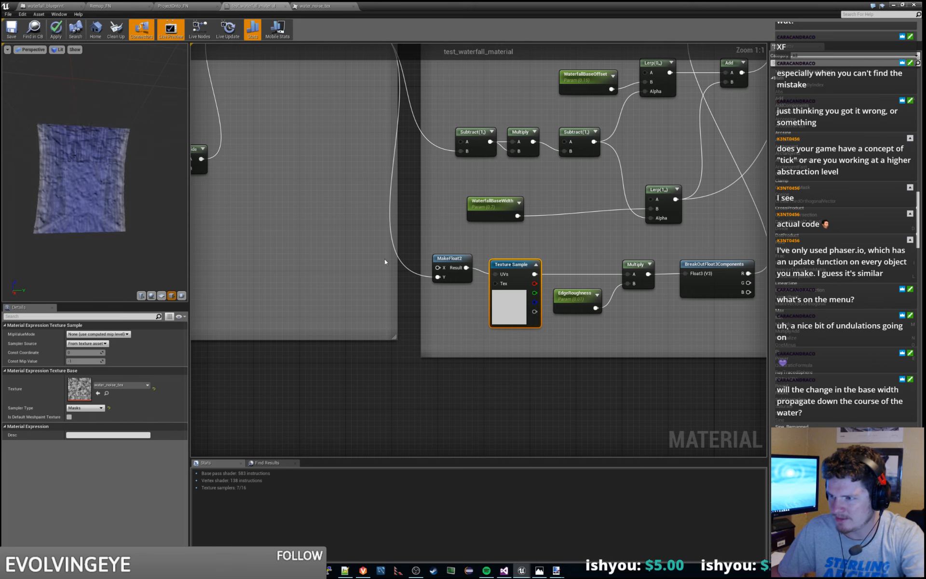
pyautogui.rightClick(360, 252)
pyautogui.write('multipl')
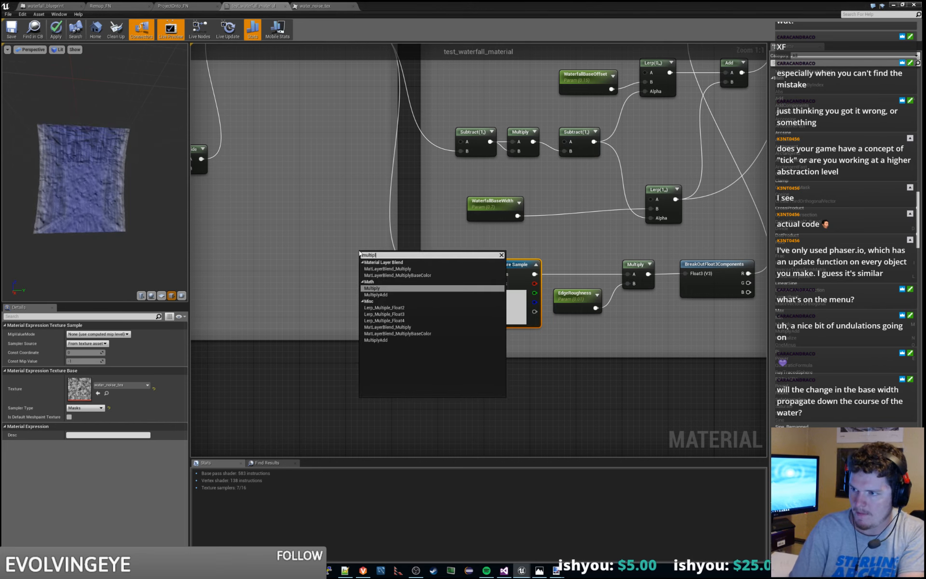
pyautogui.press('Return')
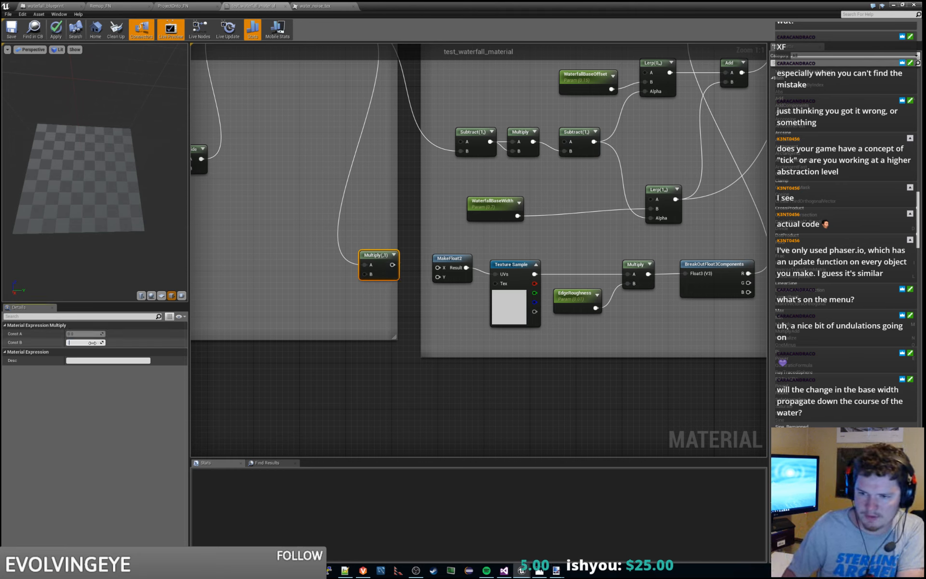
pyautogui.press('Return')
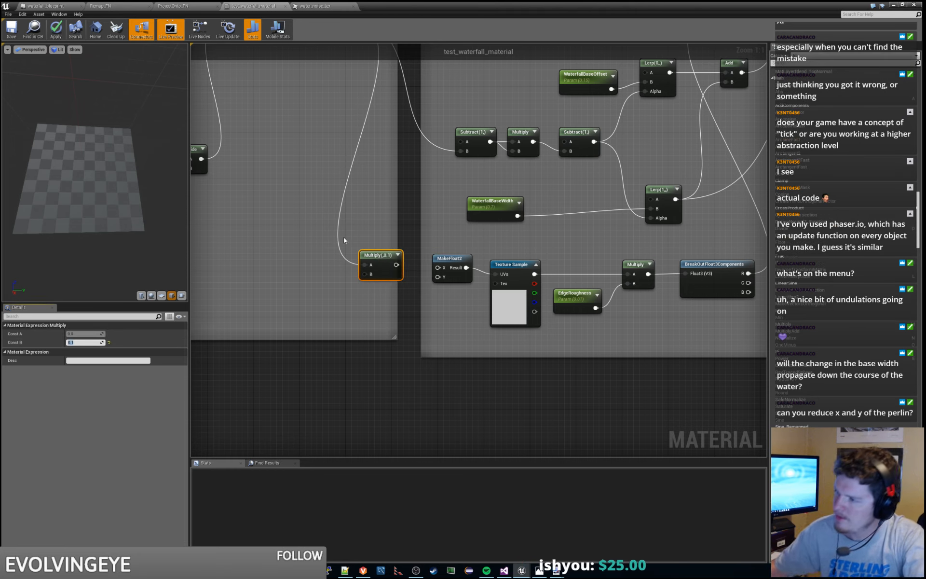
# Step: Set EdgeRoughness's default value to 0.1 and connect the new Multiply's output to both the X and Y inputs of MakeFloat2
pyautogui.click(575, 299)
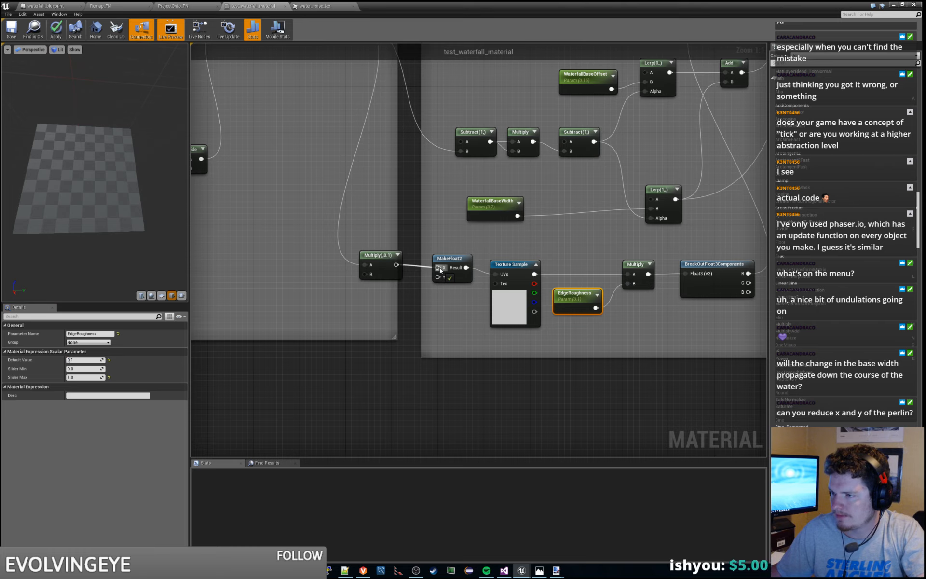
pyautogui.moveTo(394, 265); pyautogui.dragTo(438, 277)
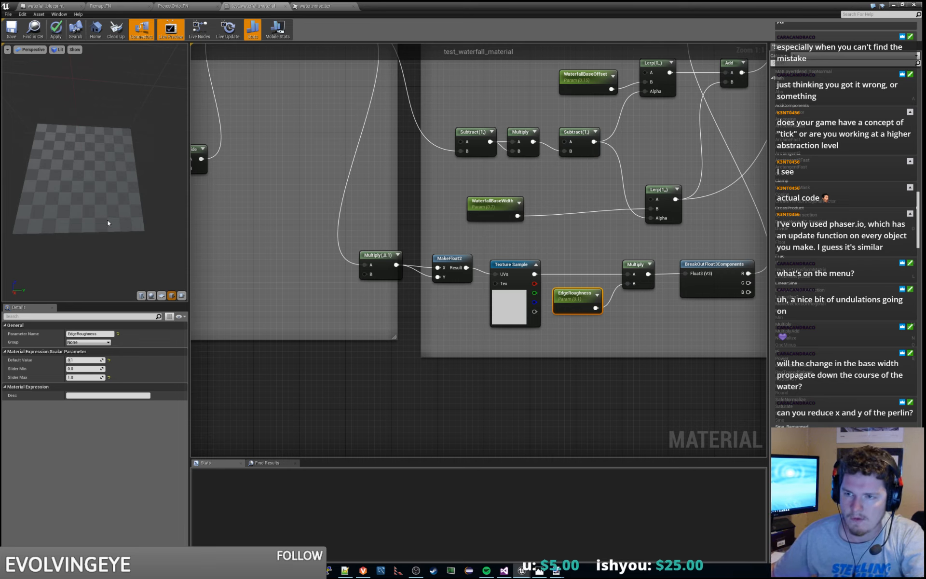
pyautogui.moveTo(107, 220); pyautogui.dragTo(109, 193)
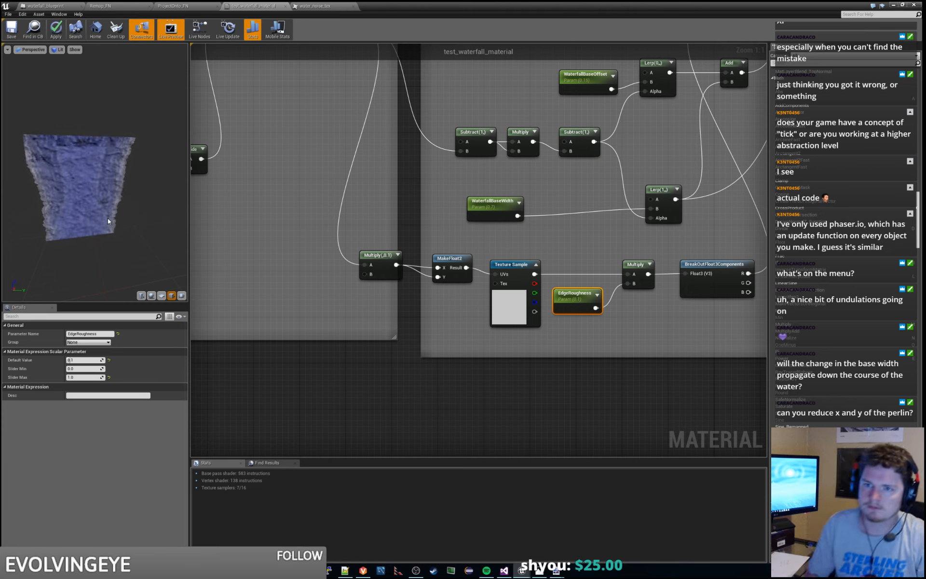
pyautogui.moveTo(114, 190); pyautogui.dragTo(133, 210)
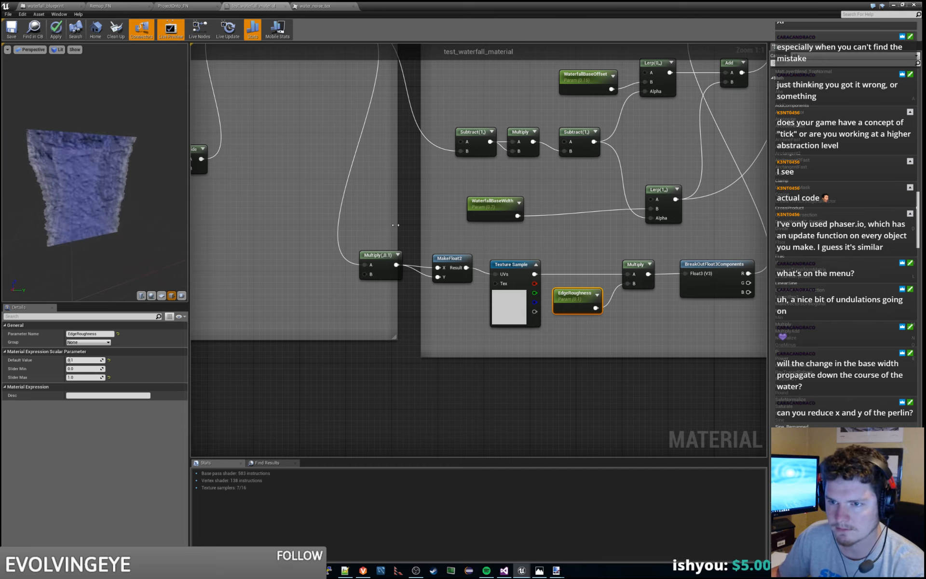
# Step: Set constant B of the Multiply feeding MakeFloat2 to 0.01 and check the waterfall's edges in the preview
pyautogui.click(383, 254)
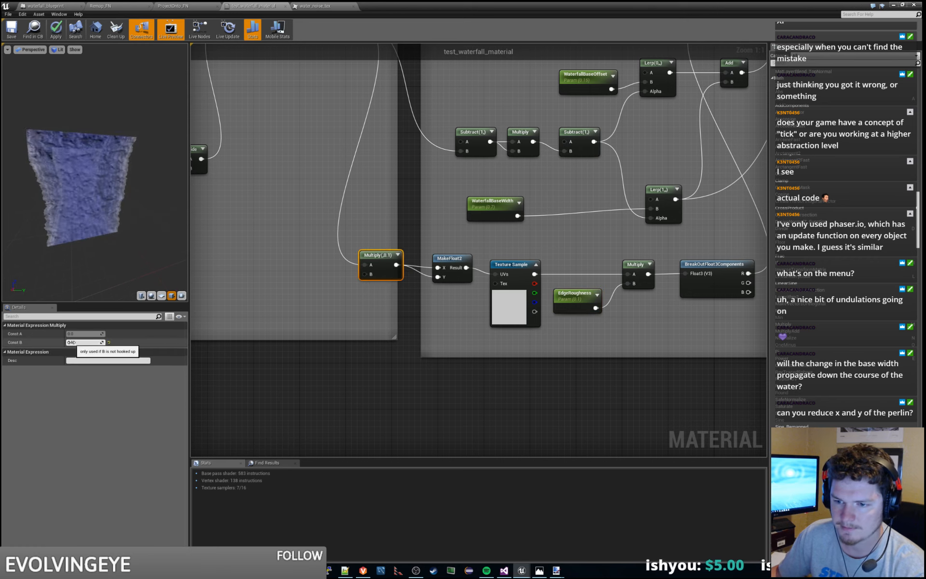
pyautogui.click(71, 342)
pyautogui.write('0')
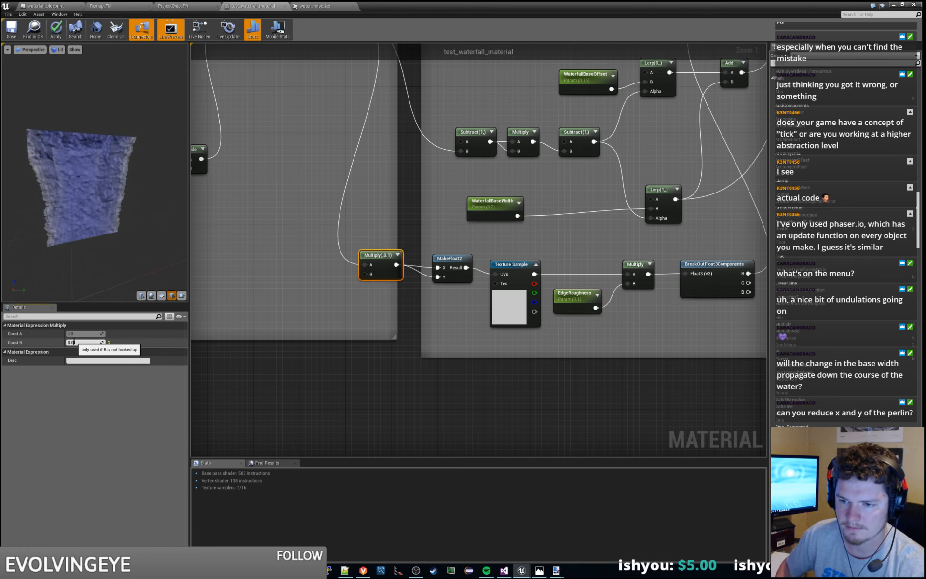
pyautogui.press('Return')
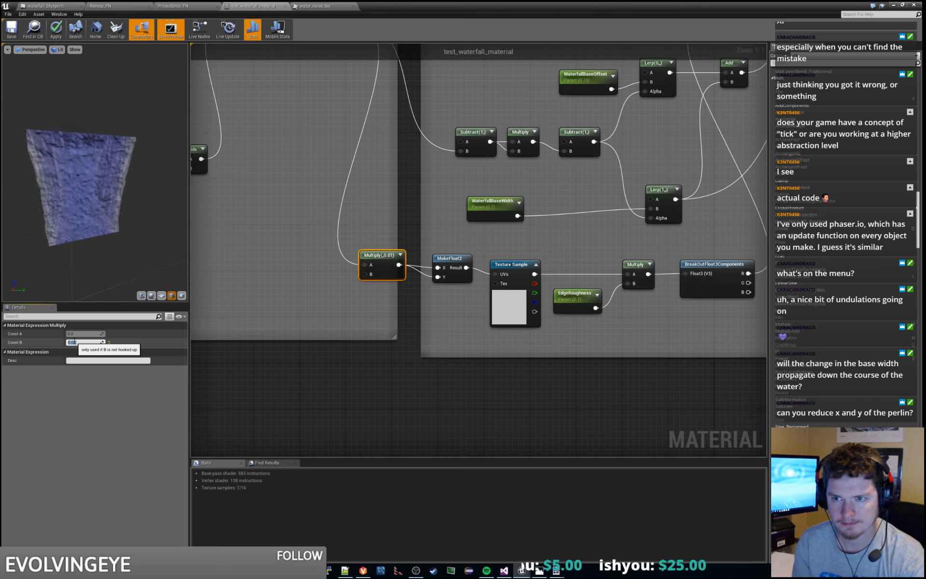
pyautogui.moveTo(92, 202); pyautogui.dragTo(130, 172)
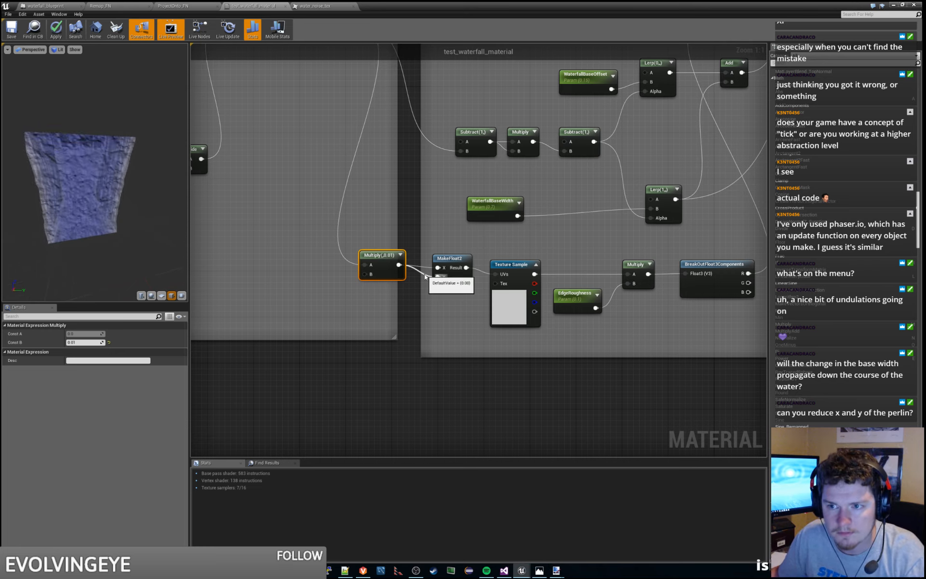
pyautogui.moveTo(425, 276); pyautogui.dragTo(437, 277)
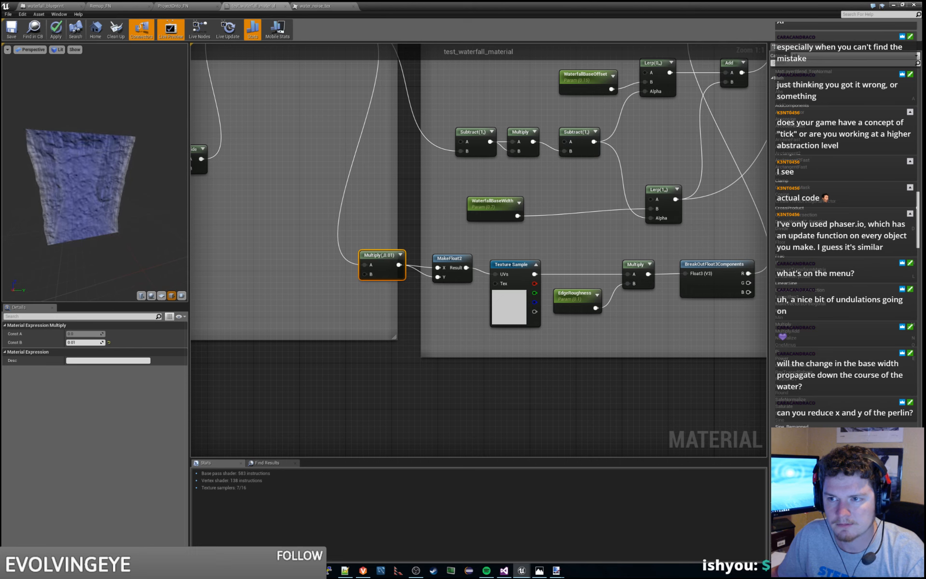
# Step: Copy the WaterSpeed, Multiply, MakeFloat2 and Panner nodes and paste them below the noise texture chain
pyautogui.scroll(-4, 360, 261)
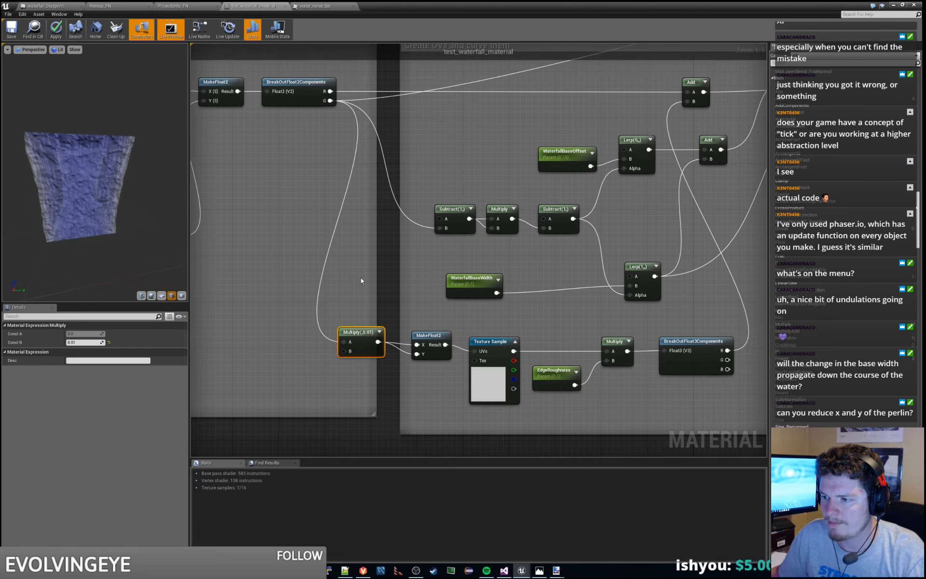
pyautogui.moveTo(615, 246); pyautogui.dragTo(317, 348, button='right')
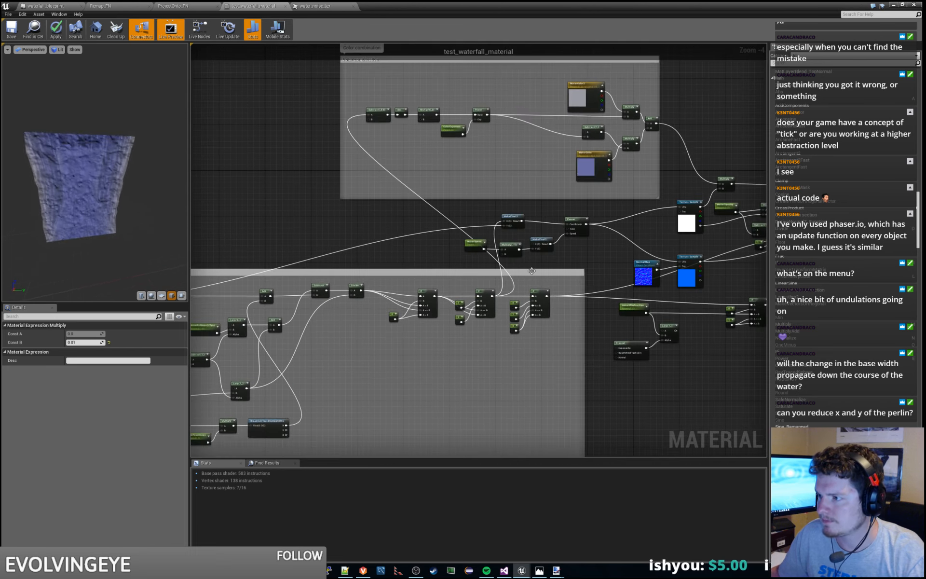
pyautogui.scroll(3, 532, 271)
pyautogui.moveTo(419, 212); pyautogui.dragTo(613, 249)
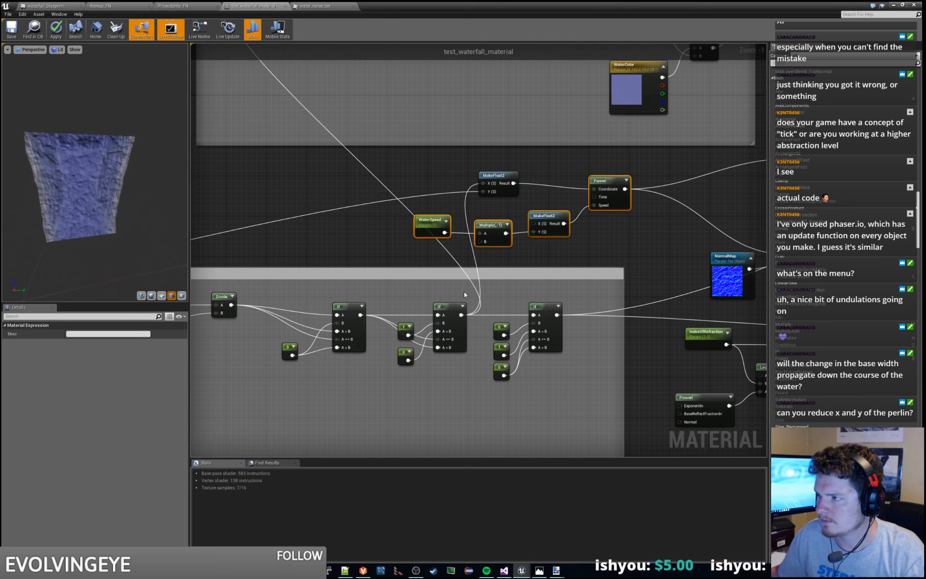
pyautogui.scroll(-2, 464, 291)
pyautogui.moveTo(394, 349); pyautogui.dragTo(804, 97, button='right')
pyautogui.scroll(2, 360, 341)
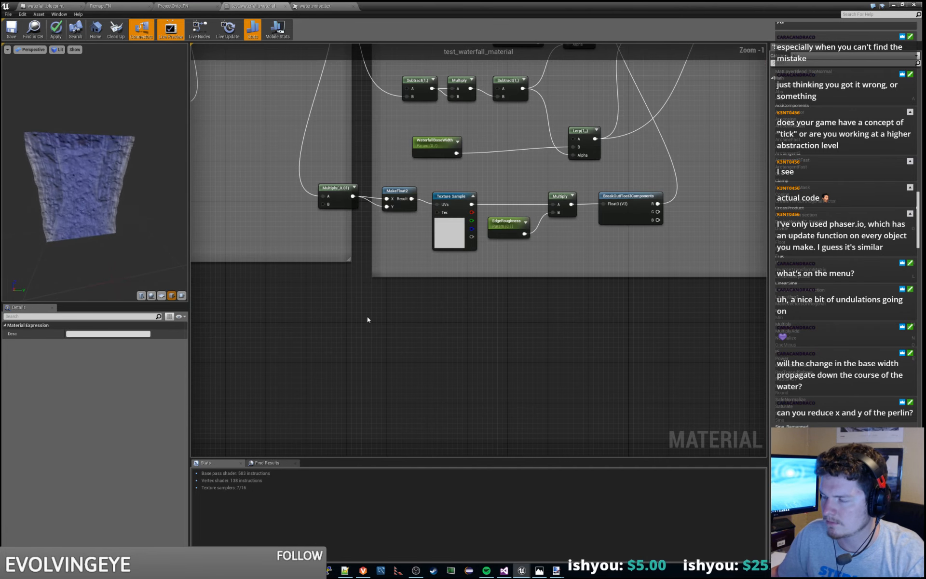
pyautogui.hotkey('ctrl', 'v')
pyautogui.click(347, 249)
# Step: Move the 0.01 Multiply and its MakeFloat2 away from the noise Texture Sample and bring the pasted panner nodes up beside it
pyautogui.moveTo(355, 187); pyautogui.dragTo(282, 186)
pyautogui.moveTo(401, 190); pyautogui.dragTo(310, 190)
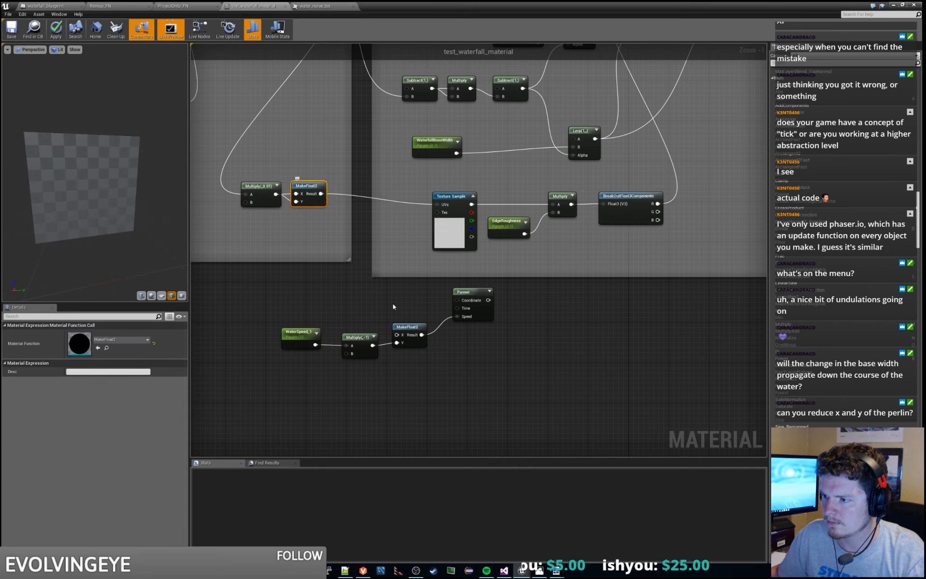
pyautogui.moveTo(292, 314); pyautogui.dragTo(473, 340)
pyautogui.moveTo(472, 293); pyautogui.dragTo(406, 237)
pyautogui.moveTo(420, 332); pyautogui.dragTo(514, 370, button='right')
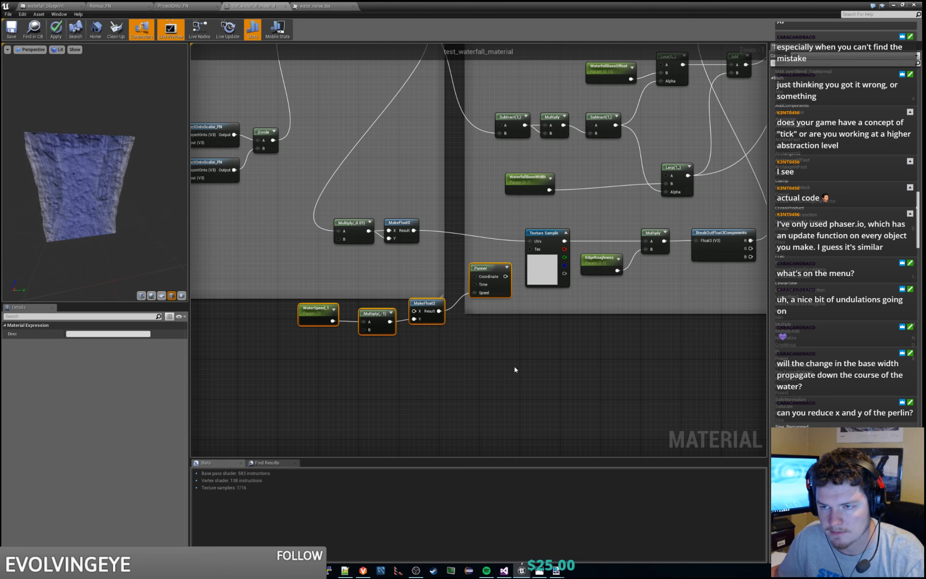
# Step: Delete the pasted WaterSpeed_1, Multiply, MakeFloat2 and Panner nodes
pyautogui.moveTo(330, 343); pyautogui.dragTo(484, 276)
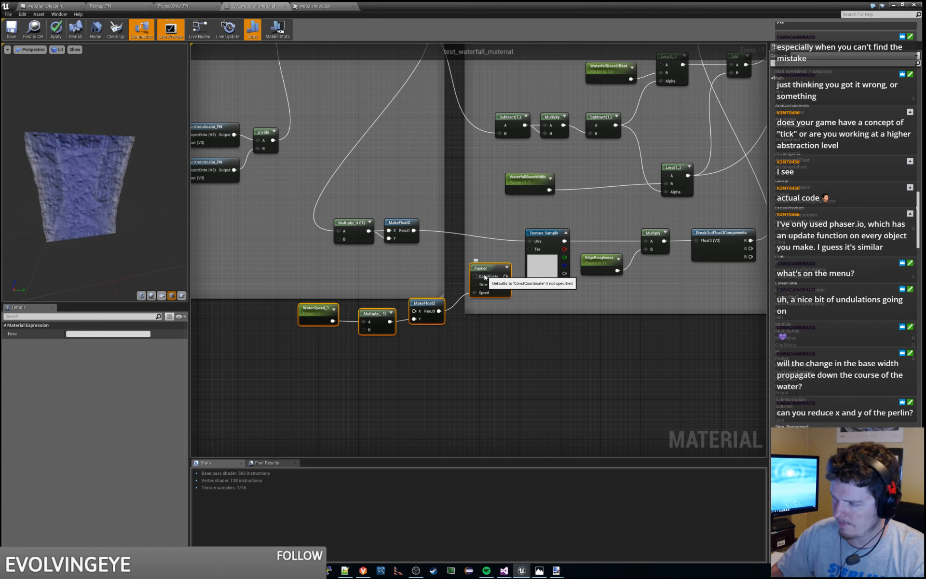
pyautogui.press('Delete')
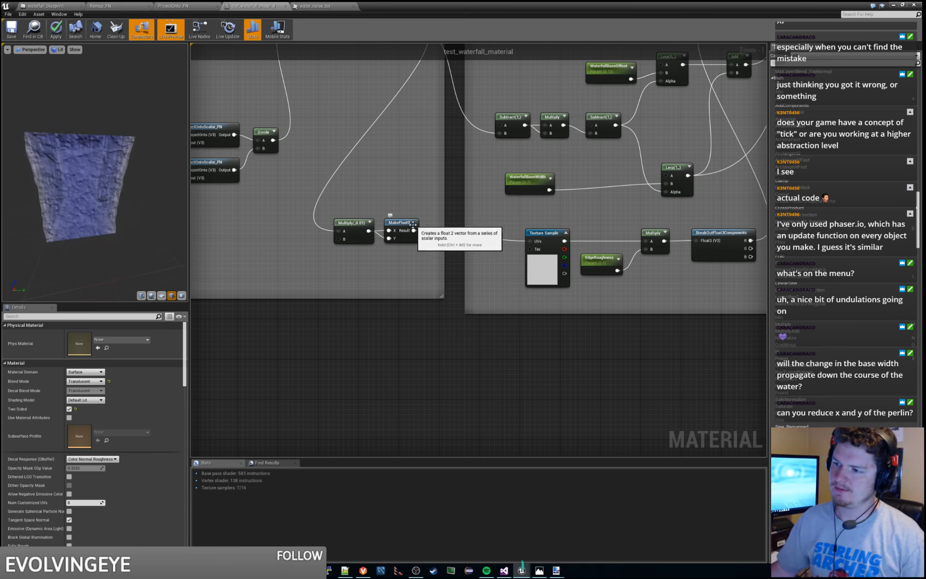
# Step: Disconnect the Y input of the noise chain's MakeFloat2 and move that node closer to the Texture Sample
pyautogui.keyDown('alt'); pyautogui.click(389, 239); pyautogui.keyUp('alt')
pyautogui.moveTo(404, 224); pyautogui.dragTo(452, 223)
pyautogui.moveTo(424, 226); pyautogui.dragTo(426, 254, button='right')
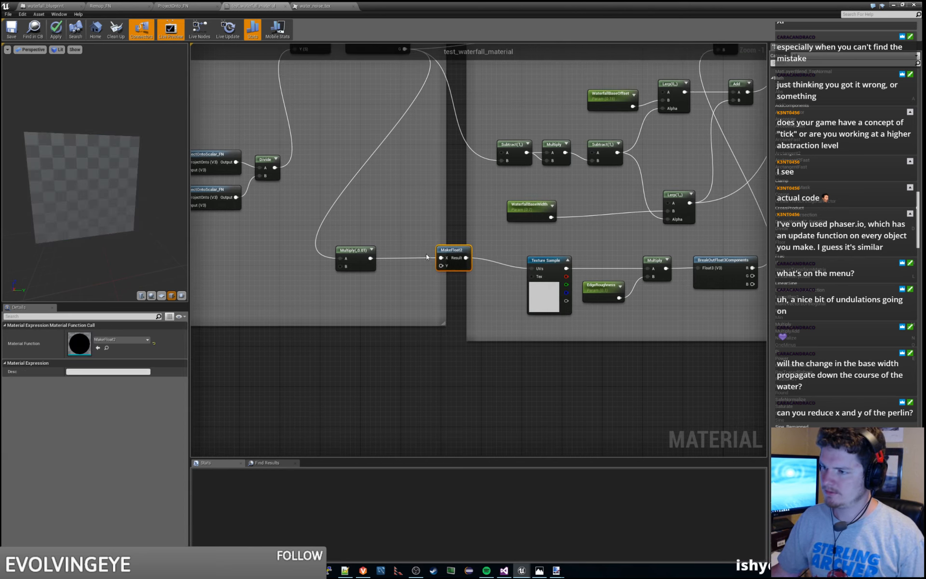
# Step: Create an Add node and place it between the 0.01 Multiply and MakeFloat2
pyautogui.rightClick(412, 213)
pyautogui.write('add')
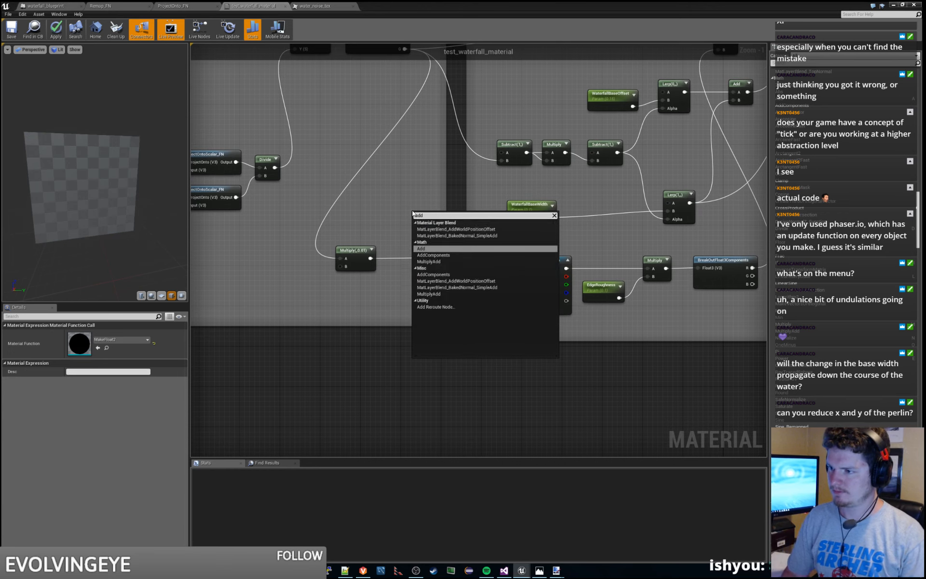
pyautogui.press('Return')
pyautogui.moveTo(431, 217); pyautogui.dragTo(415, 230)
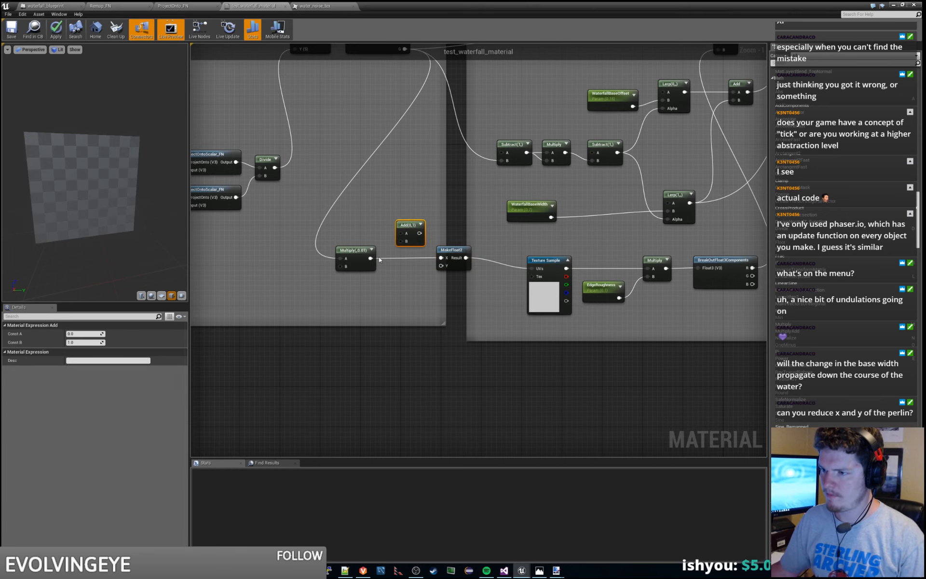
# Step: Wire the Add node between the 0.01 Multiply and the noise chain's MakeFloat2, line it up with them and set its constant B
pyautogui.moveTo(370, 258); pyautogui.dragTo(441, 257)
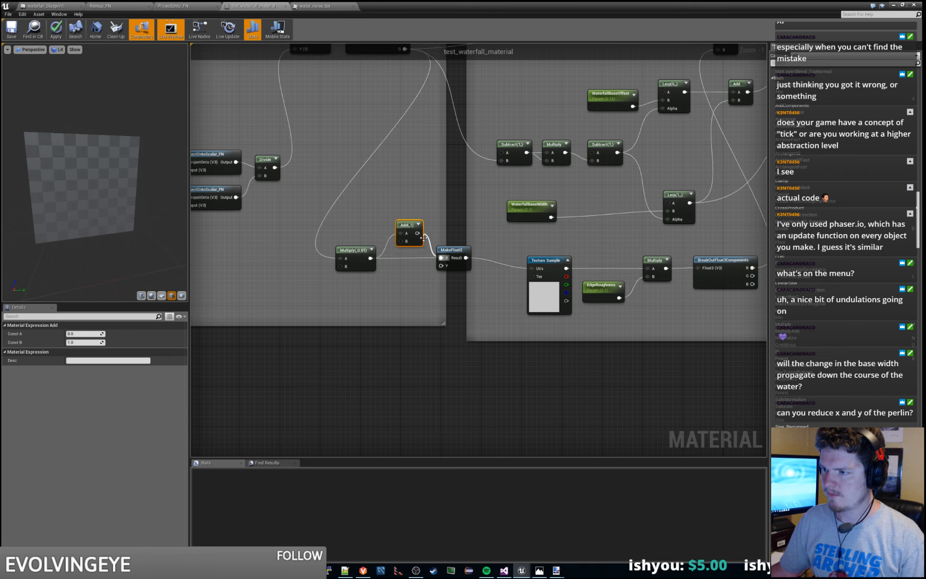
pyautogui.moveTo(407, 225); pyautogui.dragTo(407, 250)
pyautogui.click(96, 342)
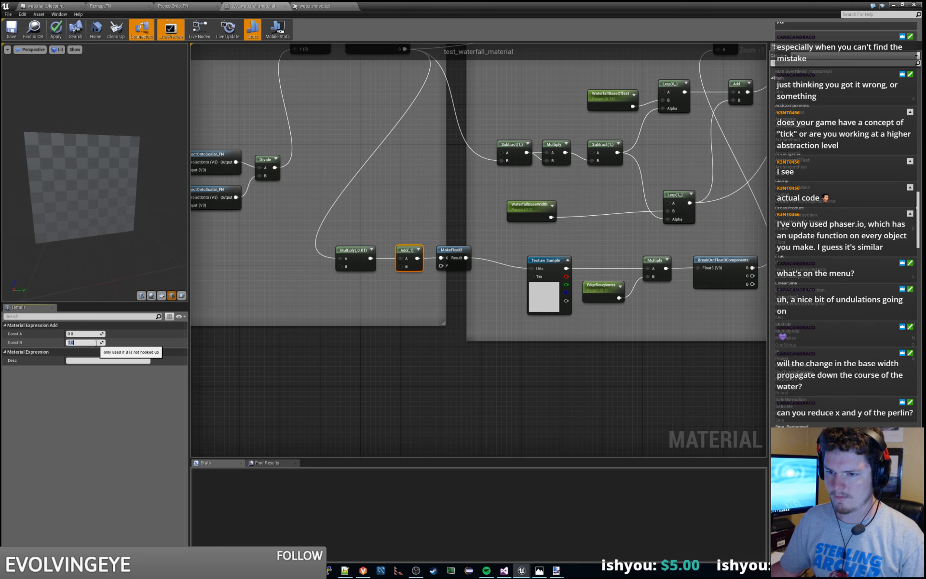
pyautogui.write('0.5')
pyautogui.press('Return')
pyautogui.scroll(-2, 277, 313)
pyautogui.click(467, 360)
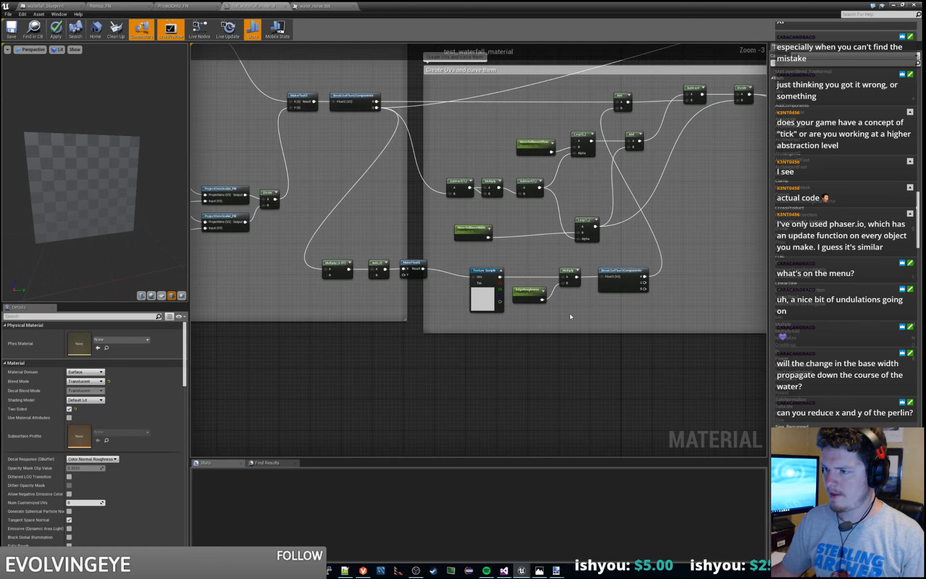
# Step: Copy the water texture's WaterSpeed, Multiply, MakeFloat2 and Panner nodes and paste them below the noise UV chain
pyautogui.moveTo(569, 313); pyautogui.dragTo(255, 428, button='right')
pyautogui.moveTo(705, 185); pyautogui.dragTo(638, 231, button='right')
pyautogui.scroll(2, 638, 213)
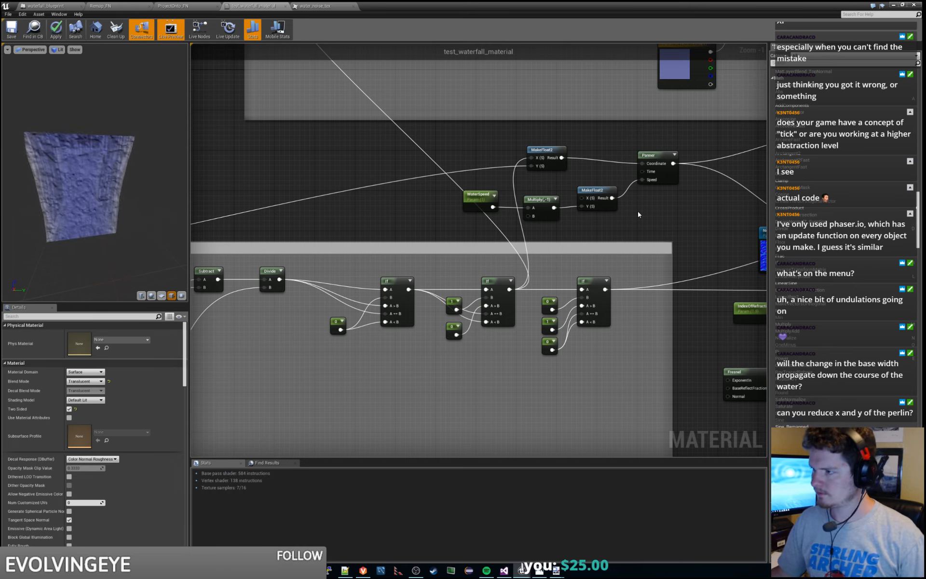
pyautogui.click(641, 178)
pyautogui.keyDown('shift'); pyautogui.click(587, 191); pyautogui.keyUp('shift')
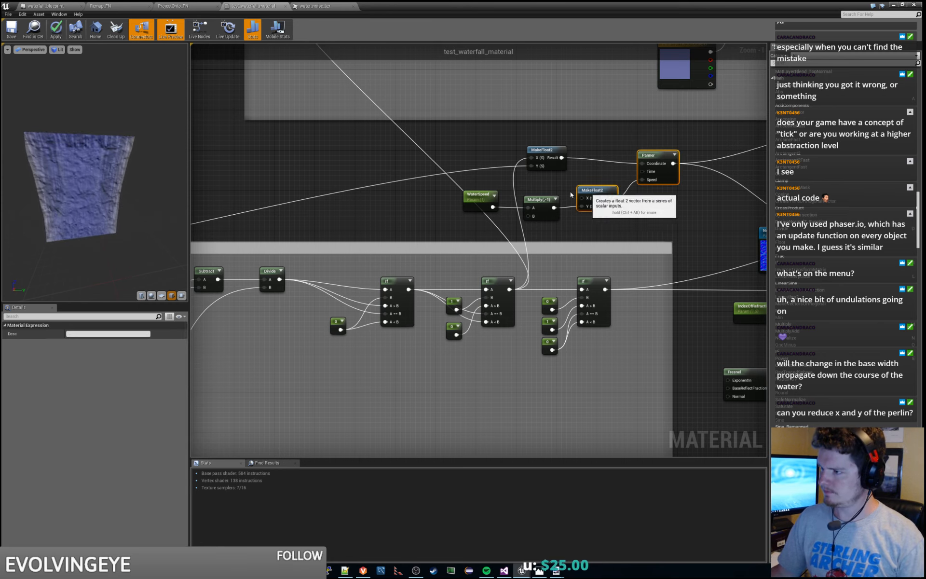
pyautogui.keyDown('shift'); pyautogui.click(538, 198); pyautogui.keyUp('shift')
pyautogui.keyDown('shift'); pyautogui.click(480, 194); pyautogui.keyUp('shift')
pyautogui.moveTo(412, 258); pyautogui.dragTo(764, 96, button='right')
pyautogui.hotkey('ctrl', 'v')
pyautogui.scroll(1, 492, 265)
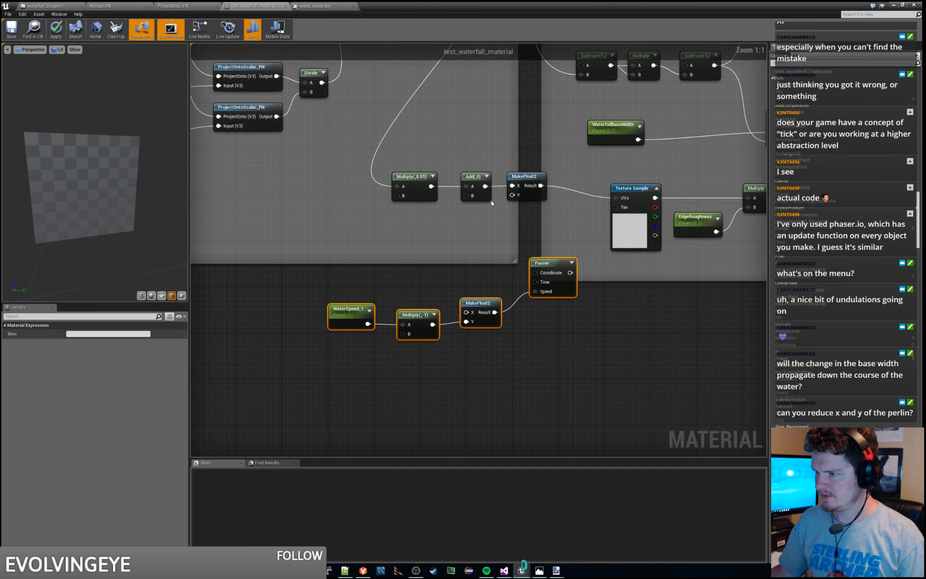
# Step: Delete the Add node and connect the 0.01 Multiply directly to MakeFloat2's X input, moving MakeFloat2 next to it
pyautogui.click(480, 199)
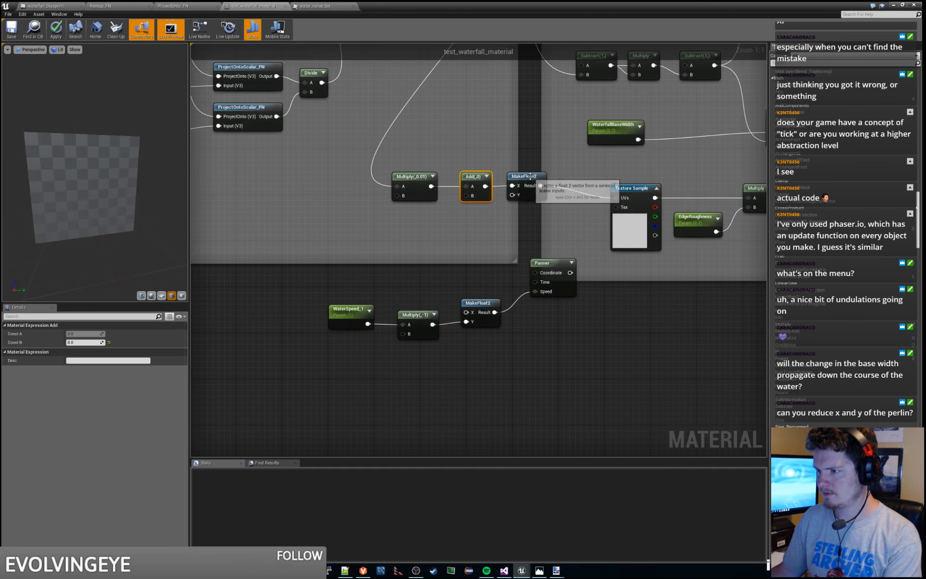
pyautogui.press('Delete')
pyautogui.moveTo(524, 179); pyautogui.dragTo(454, 187)
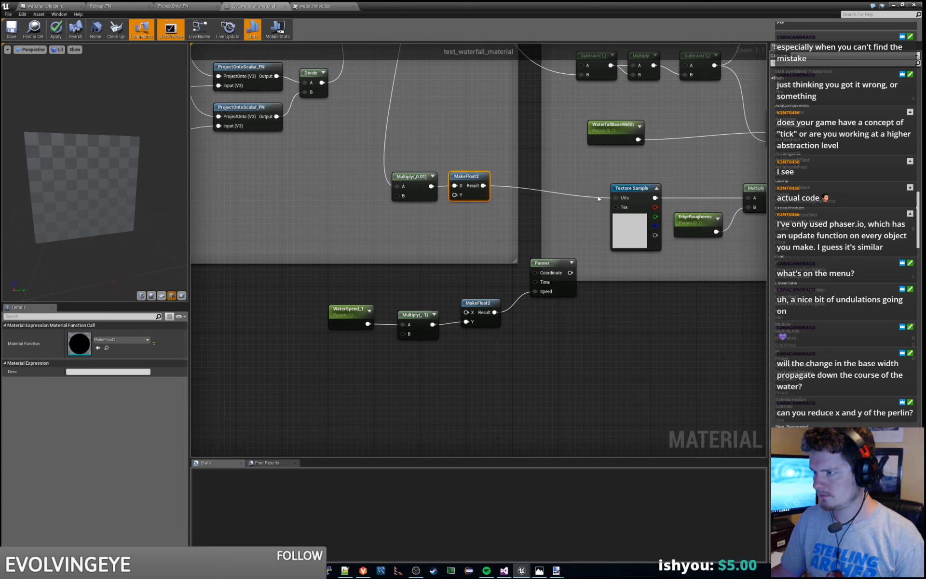
# Step: Route MakeFloat2 through the pasted Panner into the Texture Sample's UVs and arrange the panner and its speed nodes beside the noise chain
pyautogui.moveTo(597, 200); pyautogui.dragTo(617, 198)
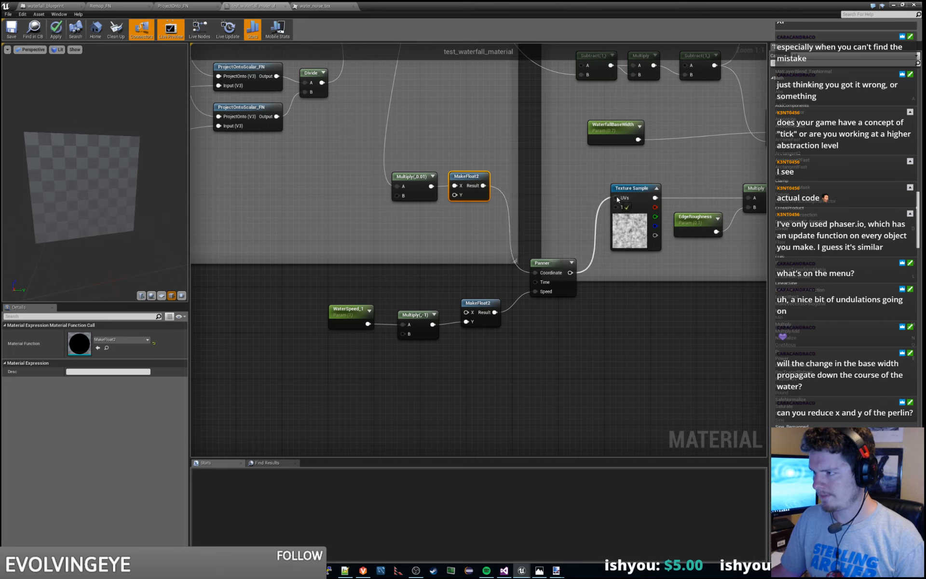
pyautogui.moveTo(552, 264); pyautogui.dragTo(548, 184)
pyautogui.moveTo(321, 292); pyautogui.dragTo(504, 337)
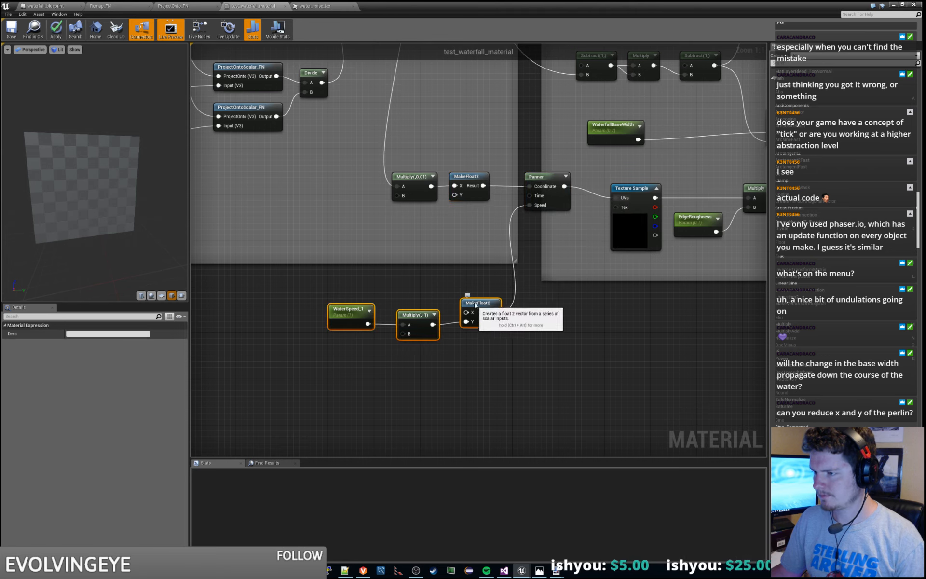
pyautogui.moveTo(471, 304); pyautogui.dragTo(464, 226)
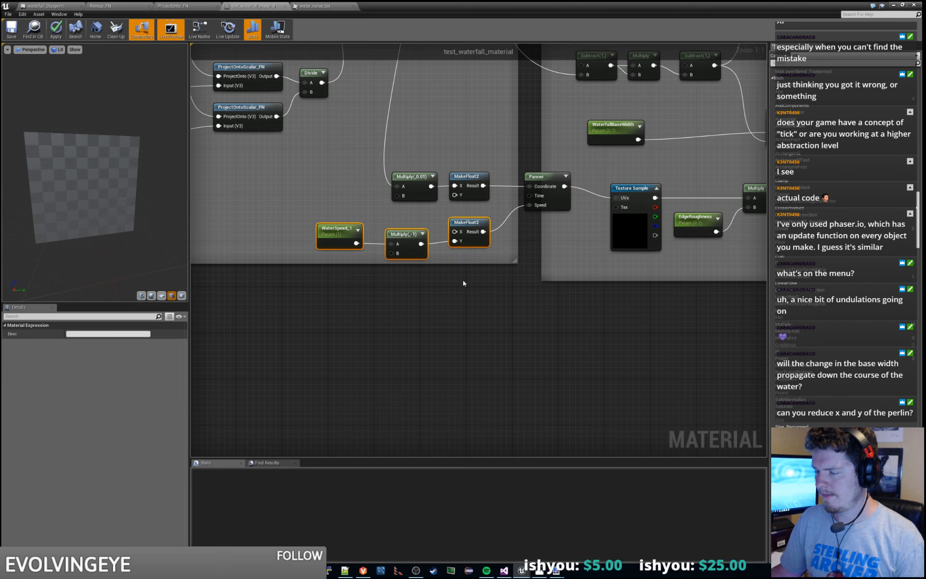
pyautogui.moveTo(463, 279); pyautogui.dragTo(482, 327, button='right')
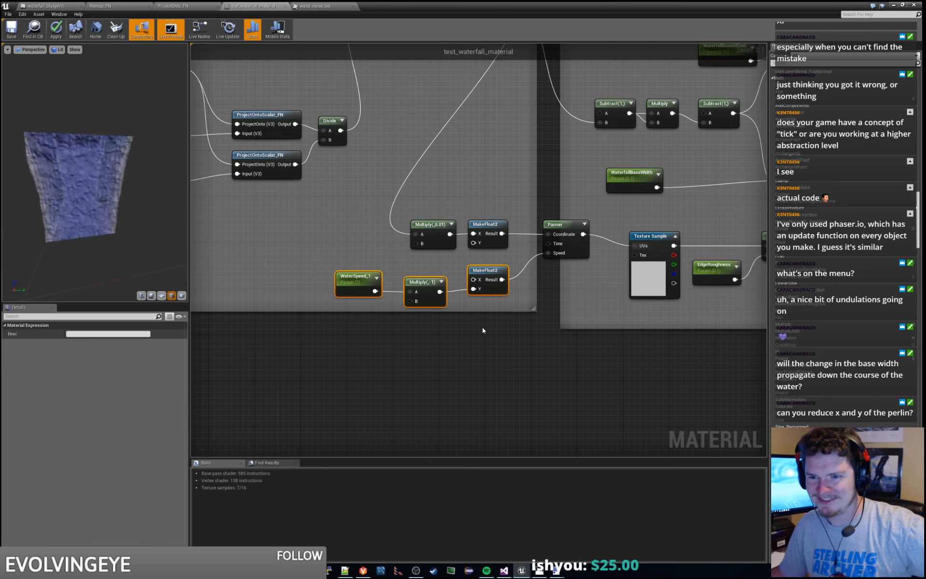
pyautogui.moveTo(142, 188); pyautogui.dragTo(159, 169)
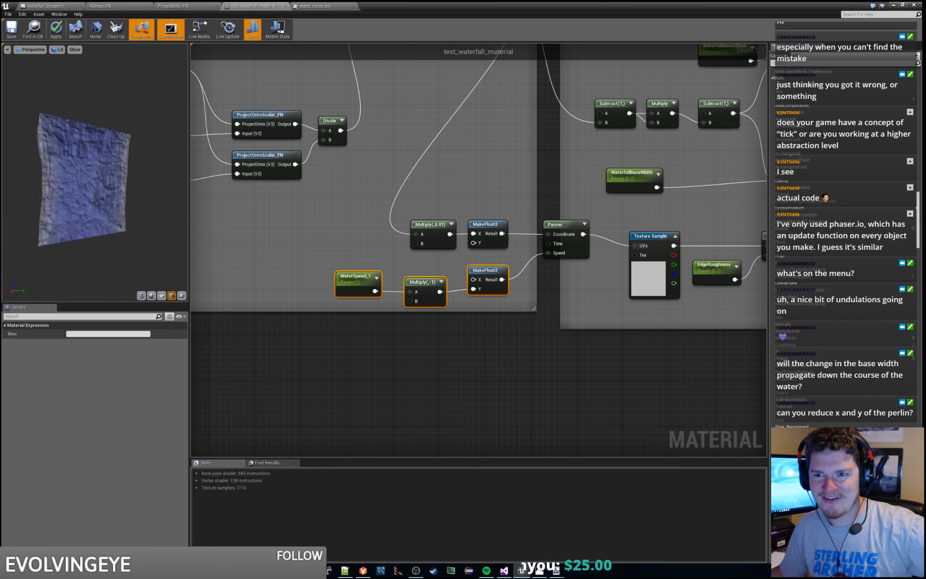
# Step: Set constant B of the pasted speed Multiply to -0.01
pyautogui.click(387, 257)
pyautogui.click(423, 282)
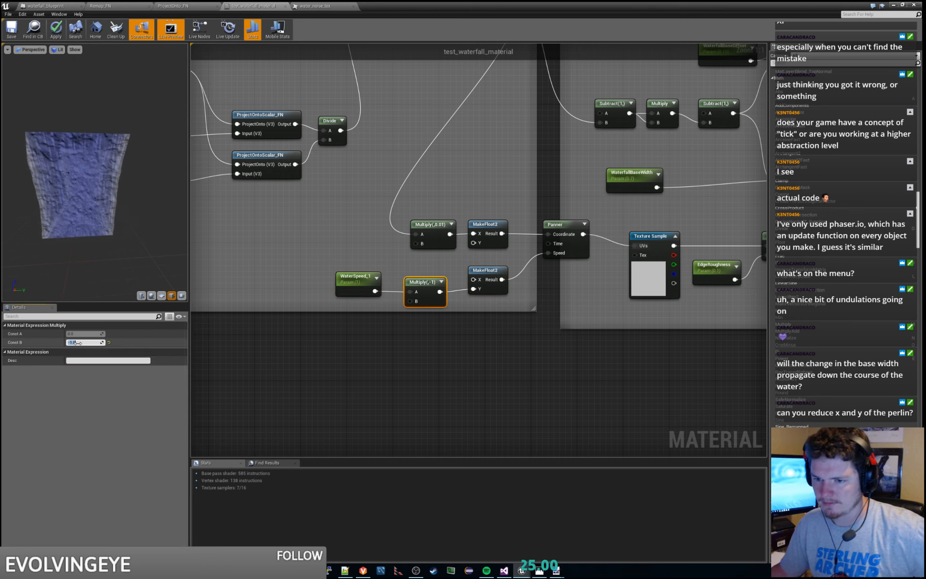
pyautogui.click(77, 343)
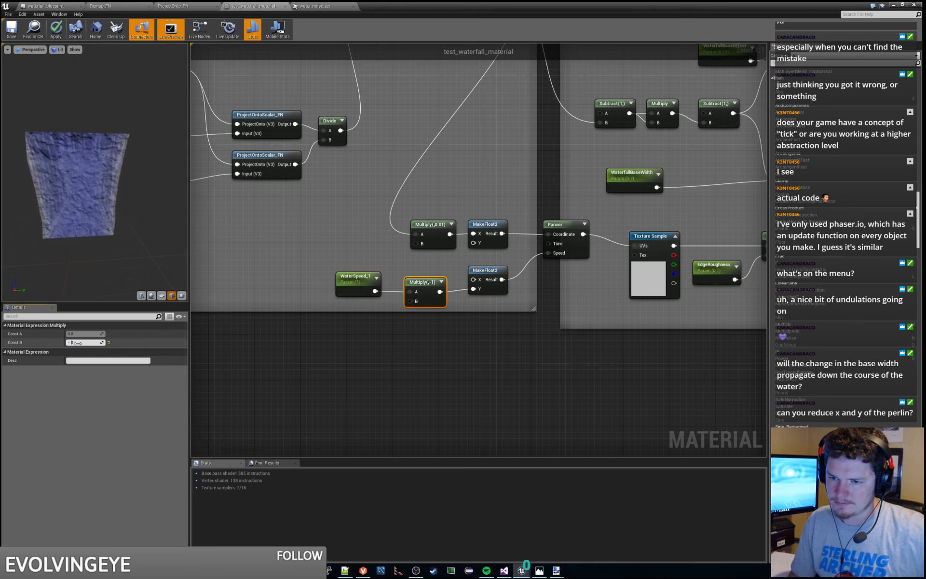
pyautogui.write('-.01')
pyautogui.press('Return')
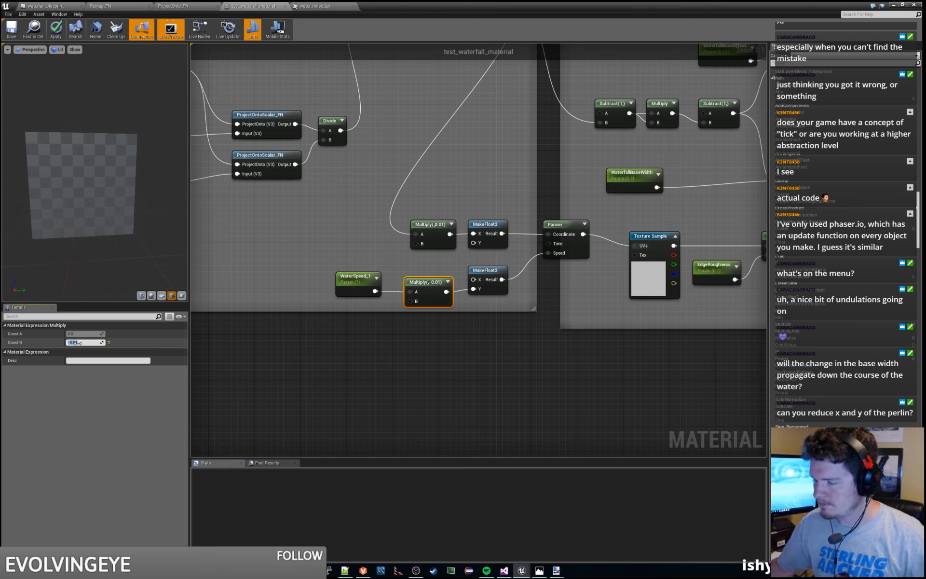
# Step: Rename the pasted WaterSpeed_1 parameter to WaterSpeed
pyautogui.click(358, 282)
pyautogui.click(96, 334)
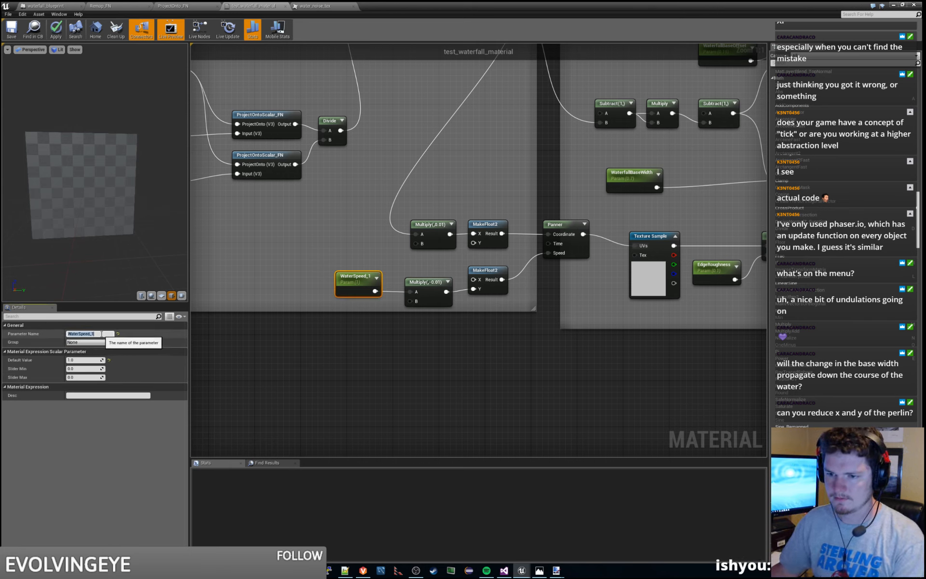
pyautogui.click(106, 333)
pyautogui.press('Return')
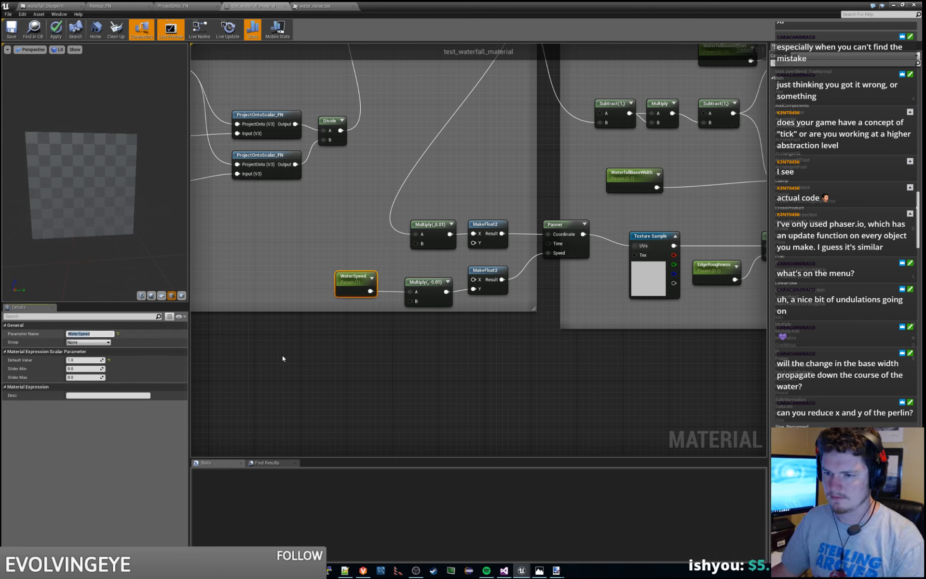
pyautogui.click(366, 351)
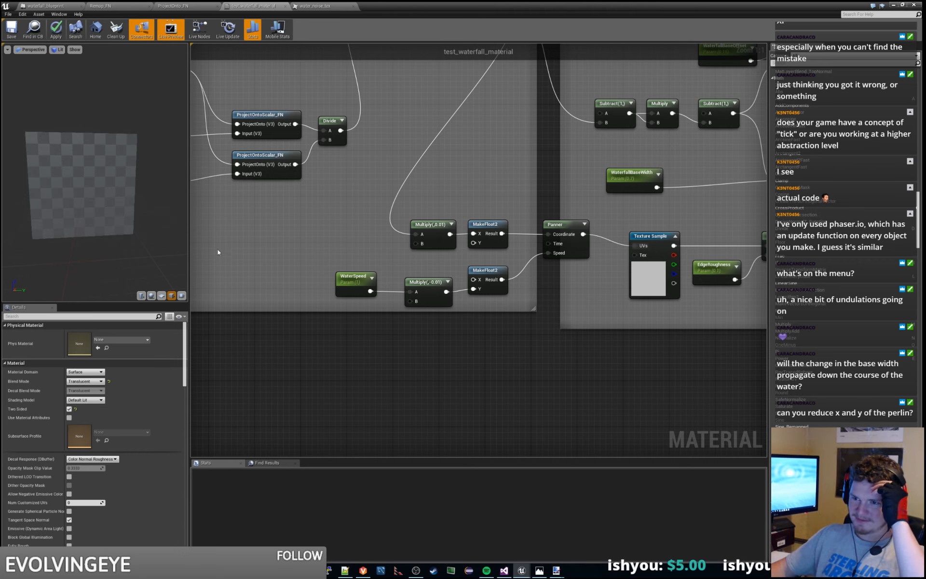
# Step: Widen the material preview area and rotate the waterfall mesh to inspect its animated edges
pyautogui.moveTo(210, 259); pyautogui.dragTo(285, 250)
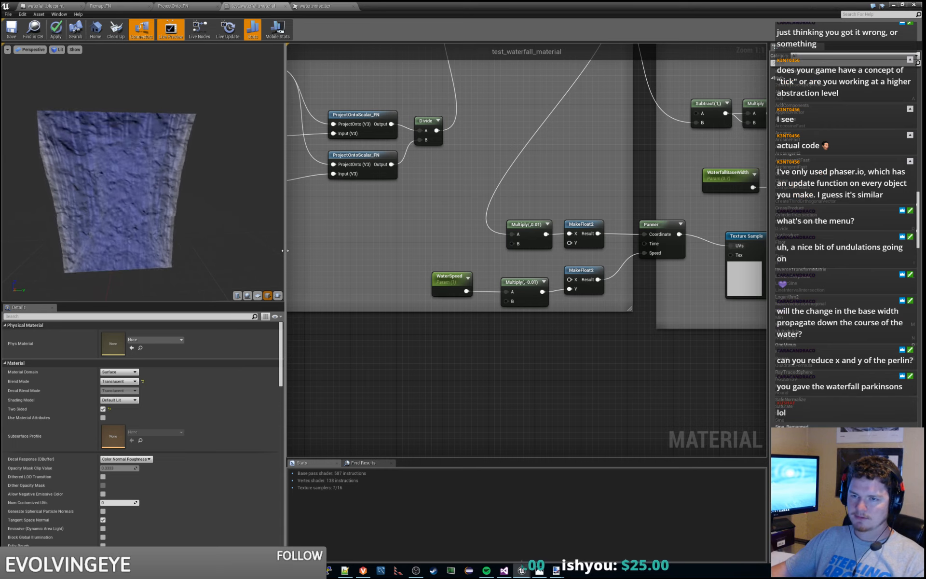
pyautogui.moveTo(122, 237)
pyautogui.mouseDown()
pyautogui.moveTo(82, 237)
pyautogui.moveTo(124, 237)
pyautogui.moveTo(97, 237)
pyautogui.moveTo(116, 237)
pyautogui.mouseUp()
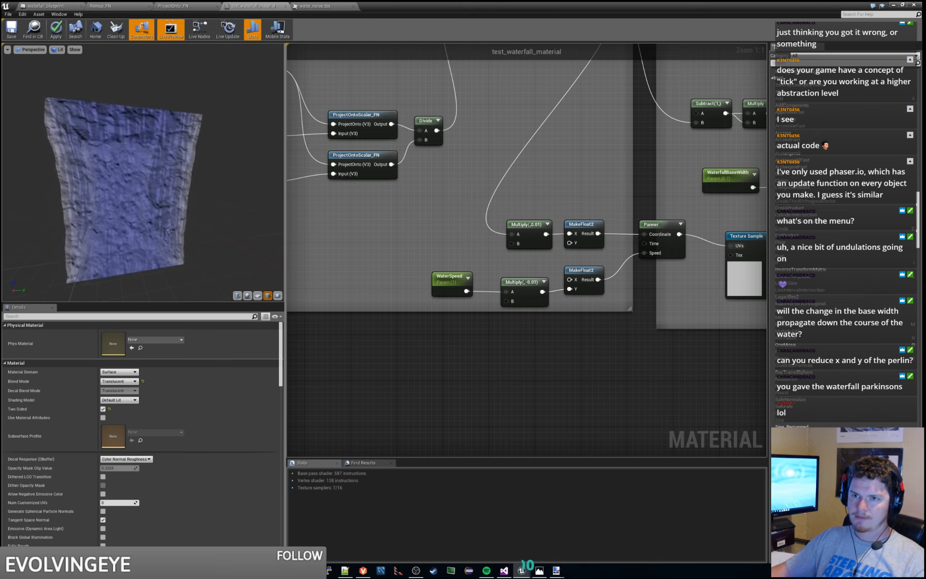
# Step: Examine the noise chain, the UV-curving nodes and the settings of the original water texture Panner
pyautogui.moveTo(604, 185); pyautogui.dragTo(435, 254, button='right')
pyautogui.scroll(-1, 505, 254)
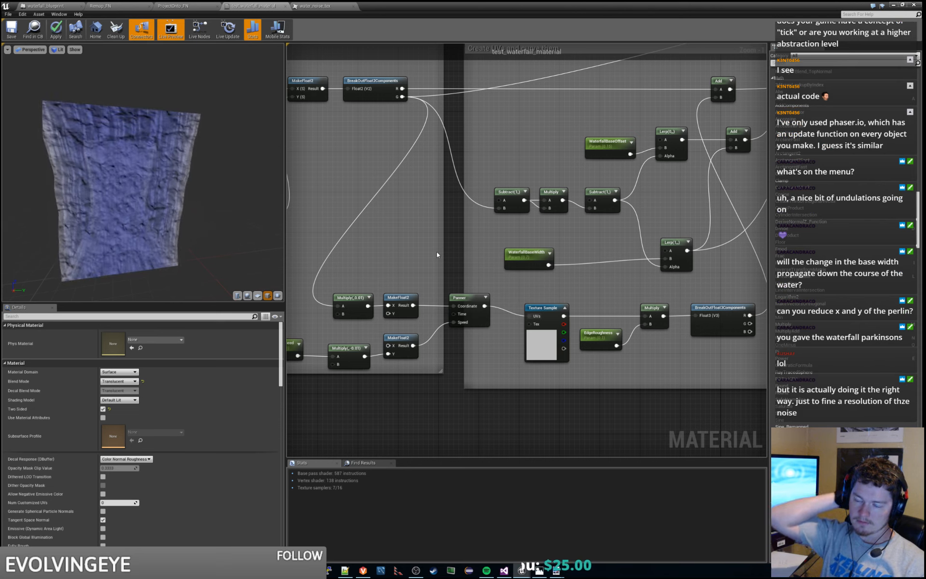
pyautogui.moveTo(437, 254); pyautogui.dragTo(525, 228, button='right')
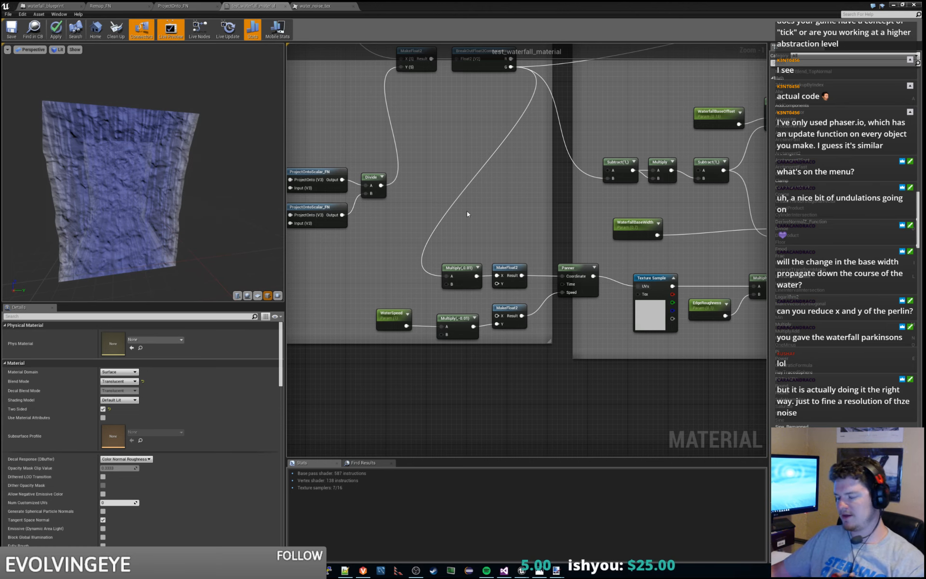
pyautogui.scroll(-3, 467, 214)
pyautogui.scroll(-2, 468, 234)
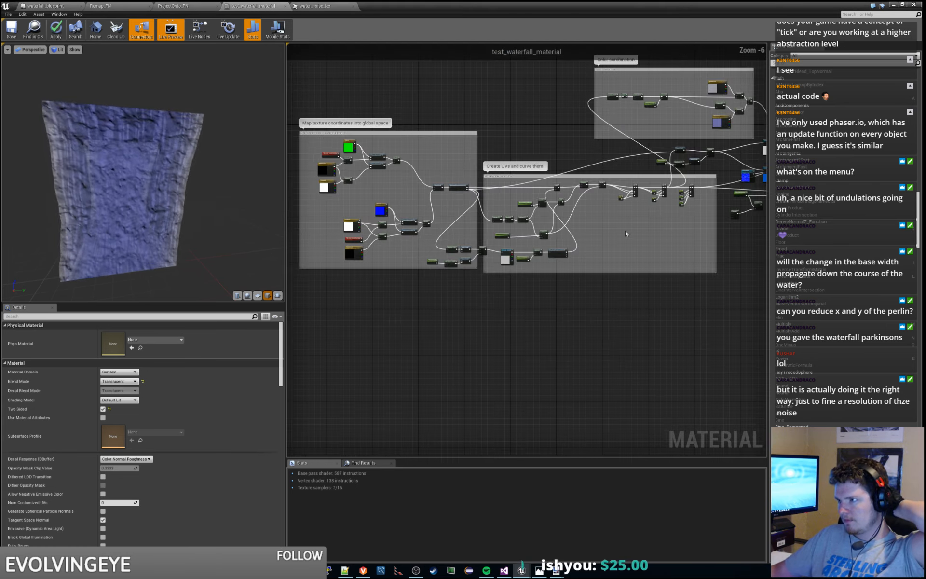
pyautogui.scroll(4, 560, 279)
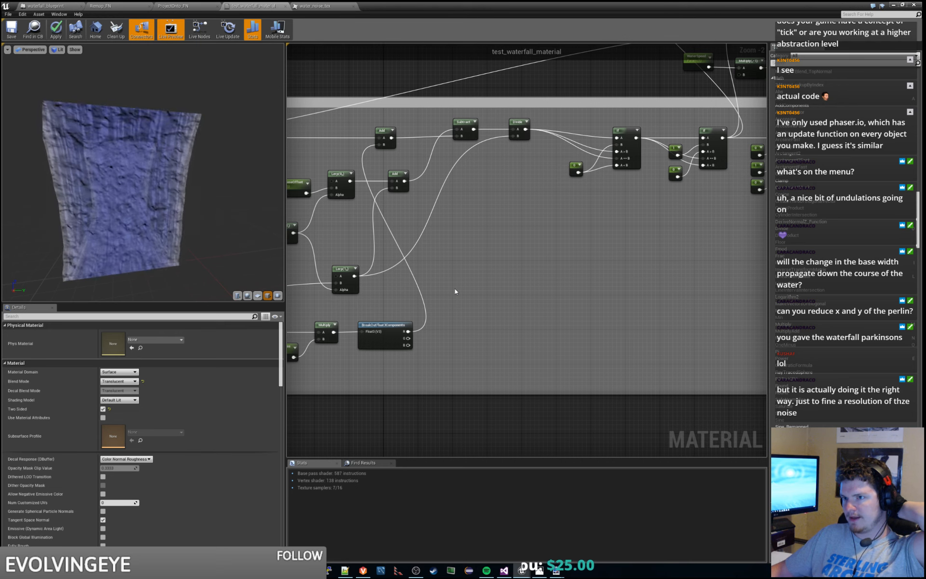
pyautogui.moveTo(455, 291); pyautogui.dragTo(573, 255, button='right')
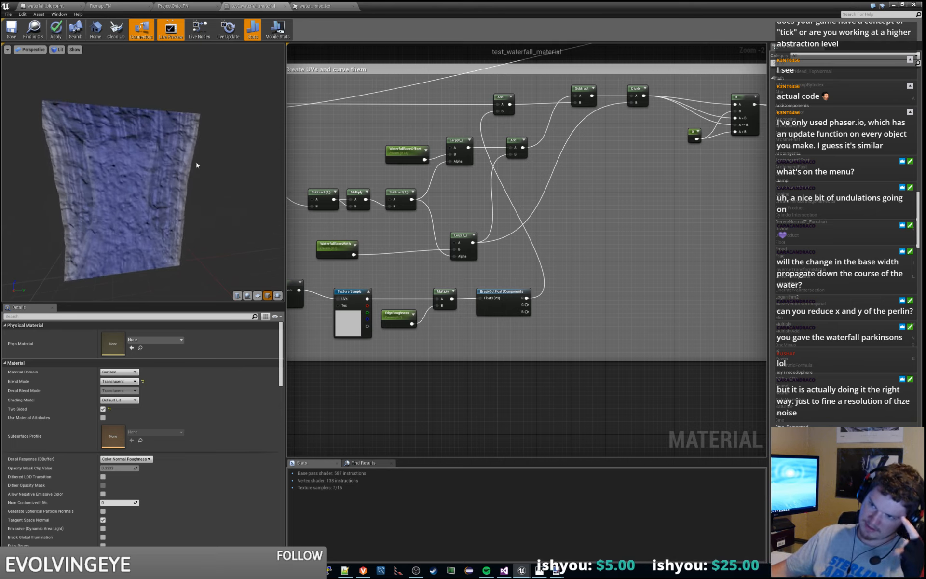
pyautogui.scroll(-1, 656, 189)
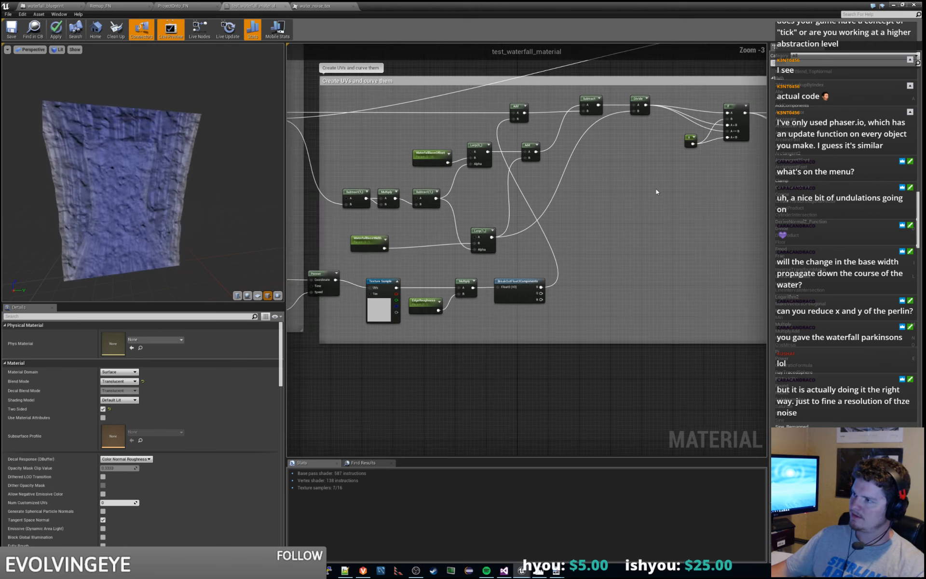
pyautogui.moveTo(656, 189); pyautogui.dragTo(494, 348, button='right')
pyautogui.moveTo(765, 192); pyautogui.dragTo(580, 205, button='right')
pyautogui.scroll(2, 580, 205)
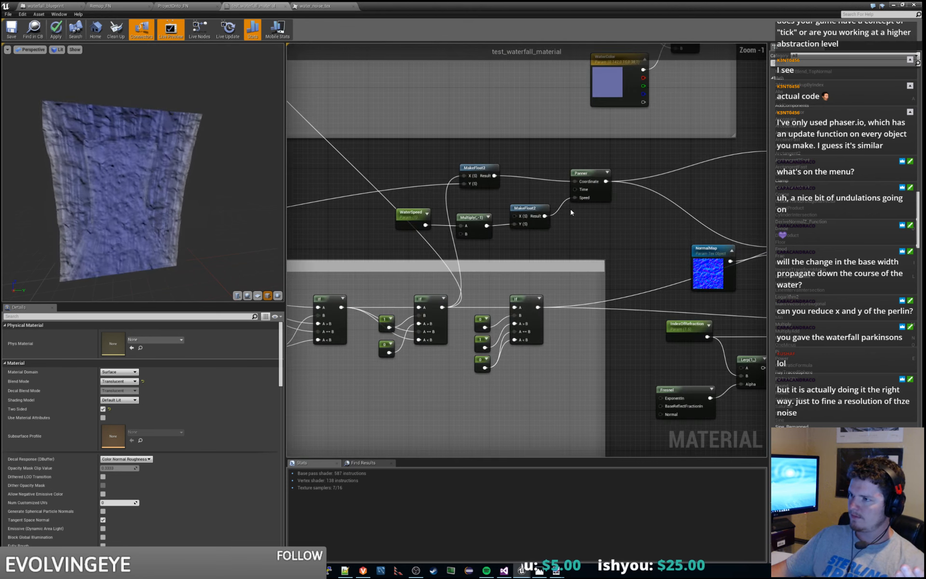
pyautogui.click(591, 176)
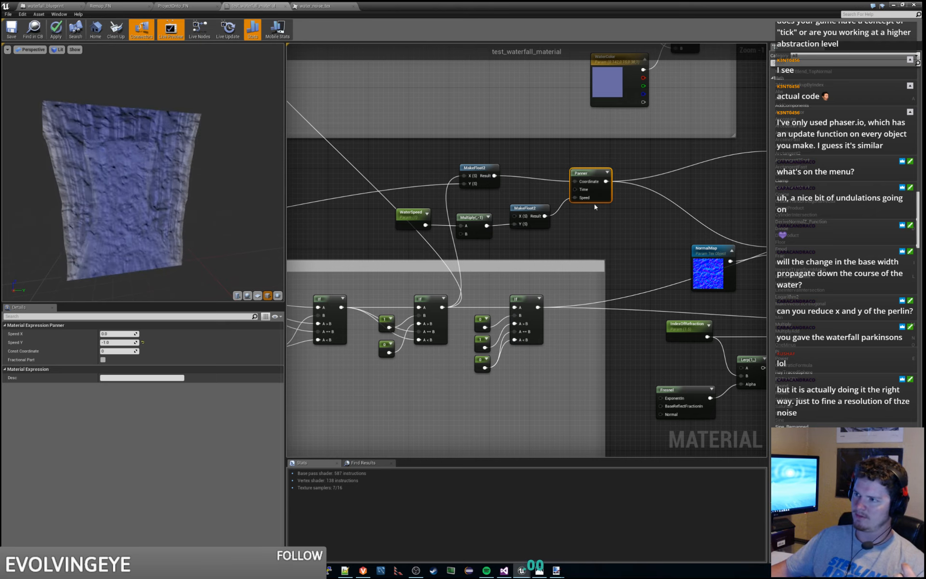
# Step: Create a Time node, read its description and place it in the empty area before the original WaterSpeed nodes
pyautogui.moveTo(595, 203); pyautogui.dragTo(597, 232, button='right')
pyautogui.scroll(-1, 634, 191)
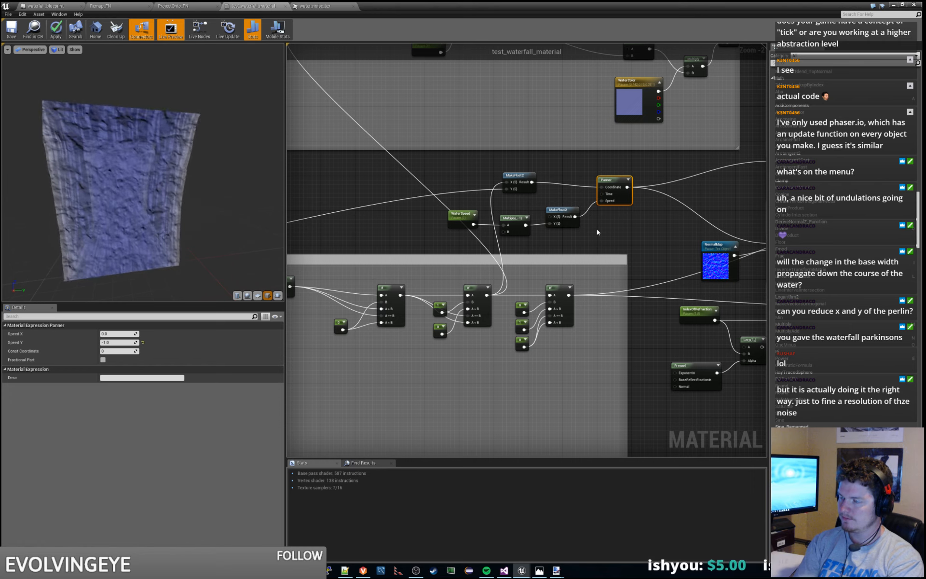
pyautogui.moveTo(348, 187); pyautogui.dragTo(414, 198, button='right')
pyautogui.rightClick(414, 198)
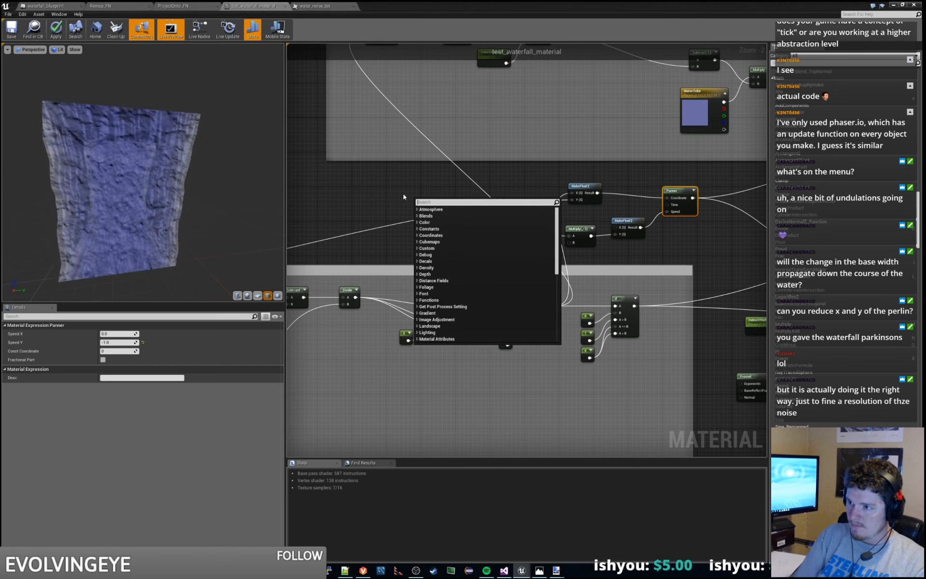
pyautogui.write('time')
pyautogui.press('Return')
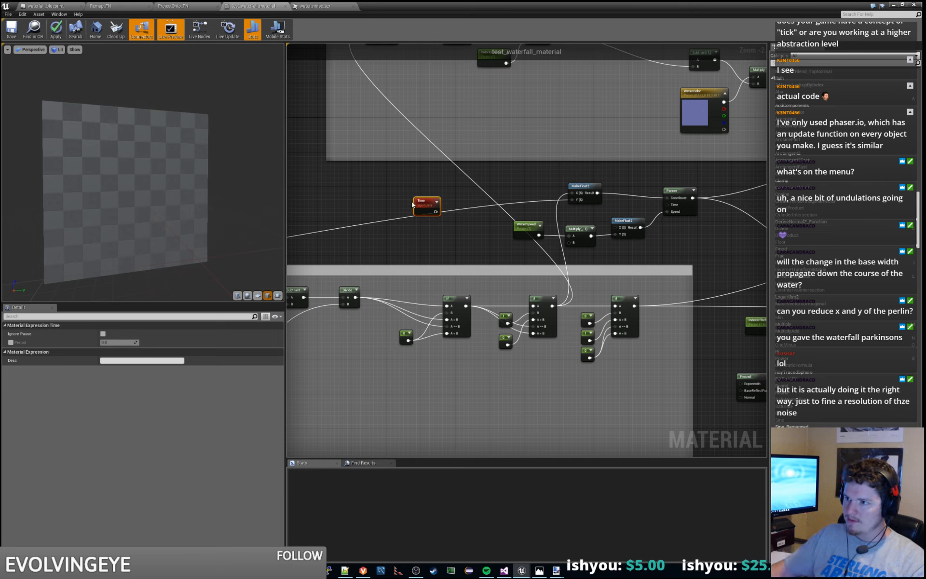
pyautogui.hotkey('ctrl', 'alt')
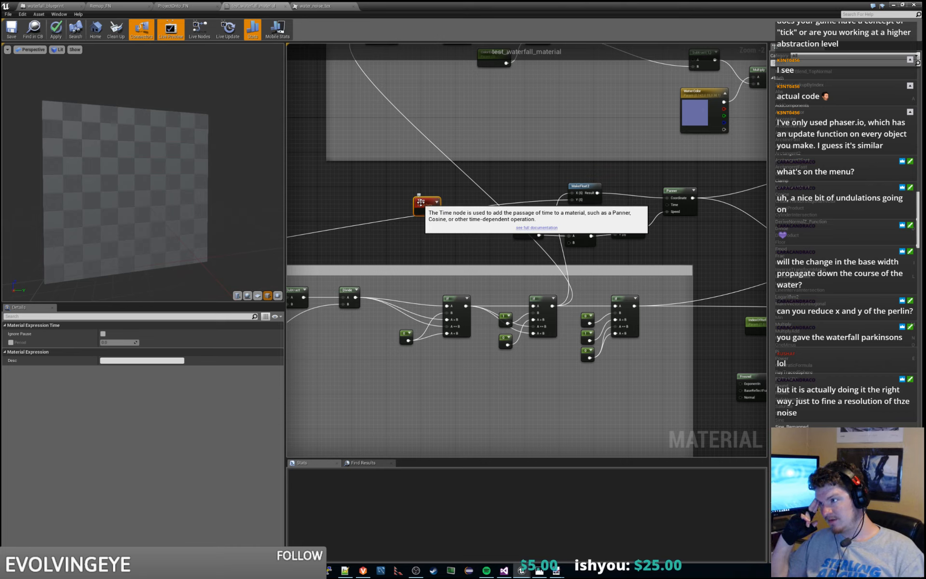
pyautogui.moveTo(420, 203); pyautogui.dragTo(355, 187)
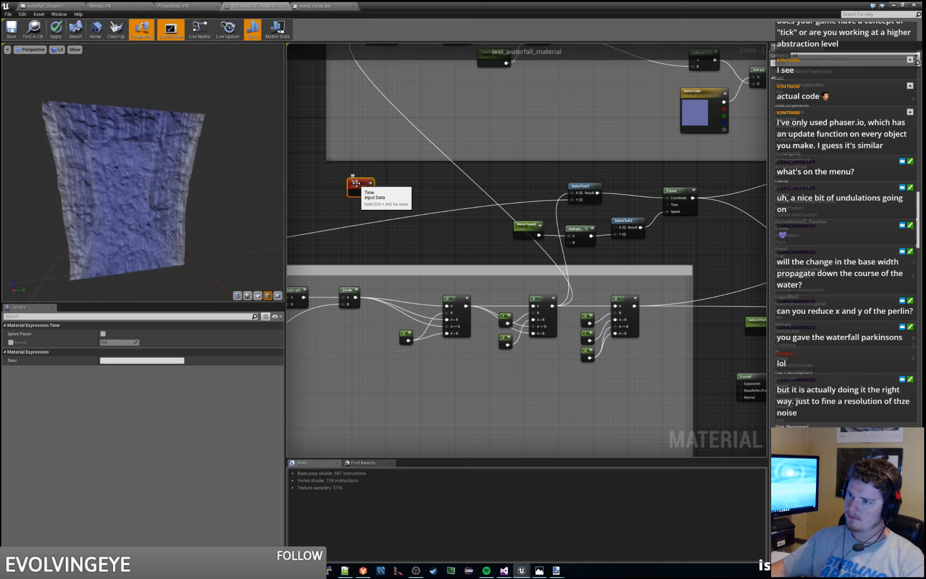
pyautogui.click(403, 190)
pyautogui.click(353, 183)
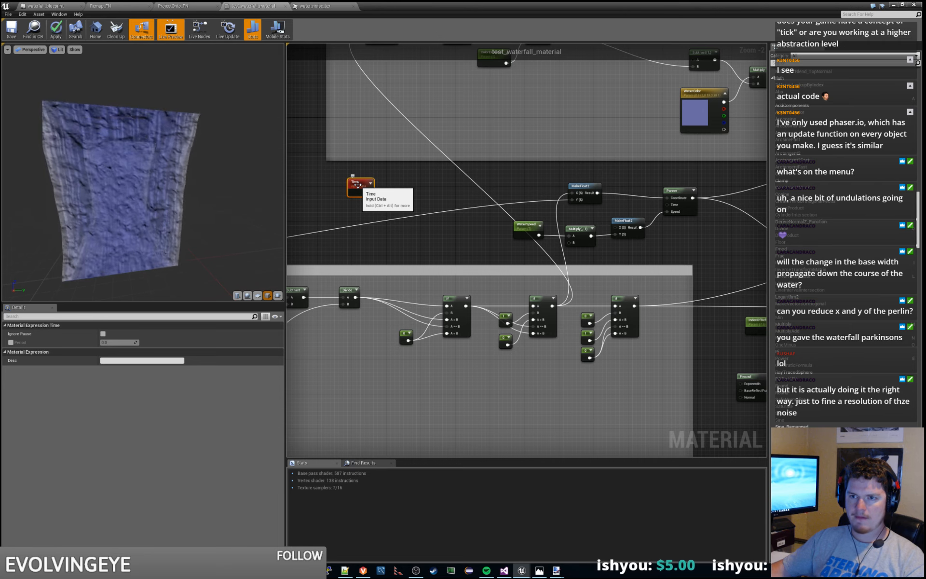
# Step: Set the default value of the original WaterSpeed parameter to 0.1
pyautogui.click(365, 157)
pyautogui.click(365, 187)
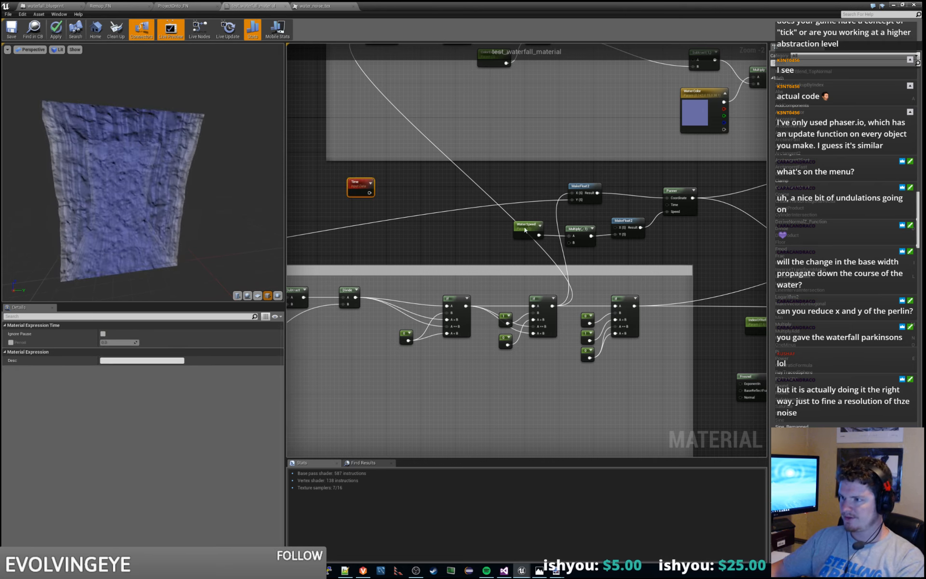
pyautogui.click(523, 224)
pyautogui.click(113, 360)
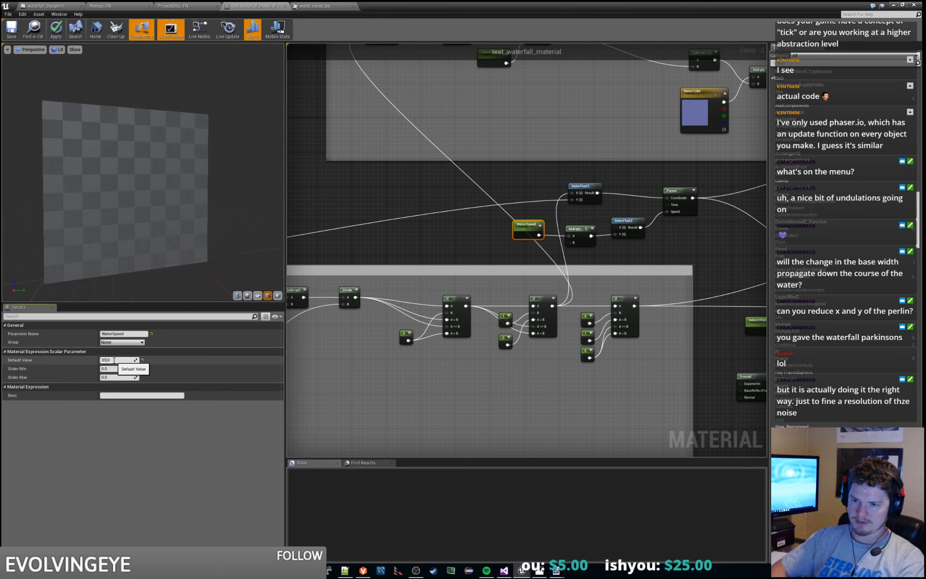
pyautogui.press('BackSpace')
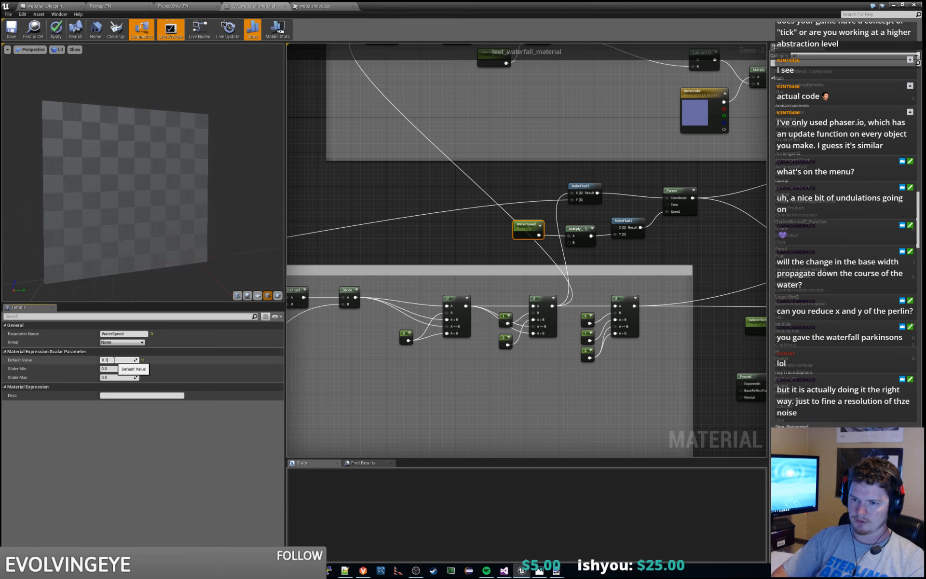
pyautogui.moveTo(366, 246); pyautogui.dragTo(766, 44, button='right')
pyautogui.moveTo(660, 192); pyautogui.dragTo(662, 192, button='right')
pyautogui.moveTo(594, 247); pyautogui.dragTo(543, 233, button='right')
pyautogui.click(558, 201)
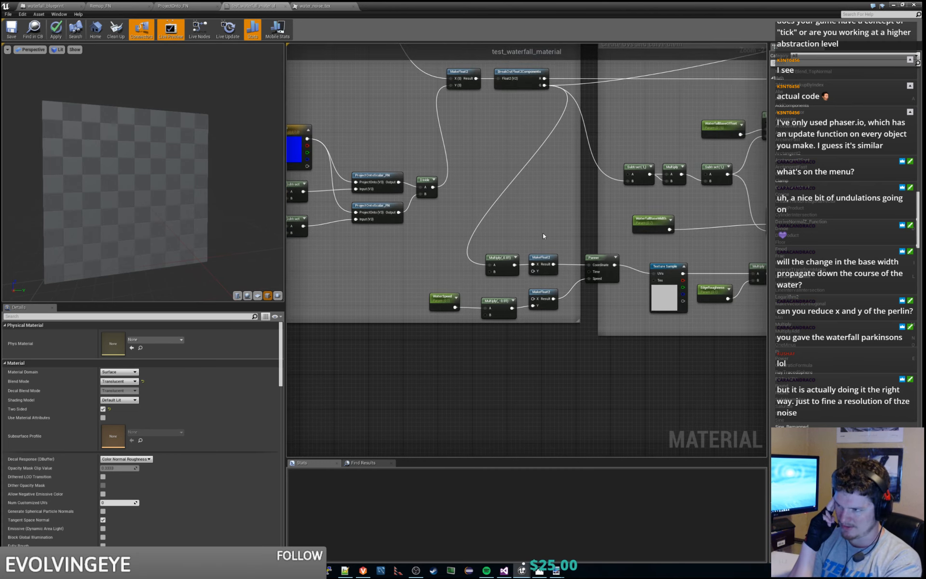
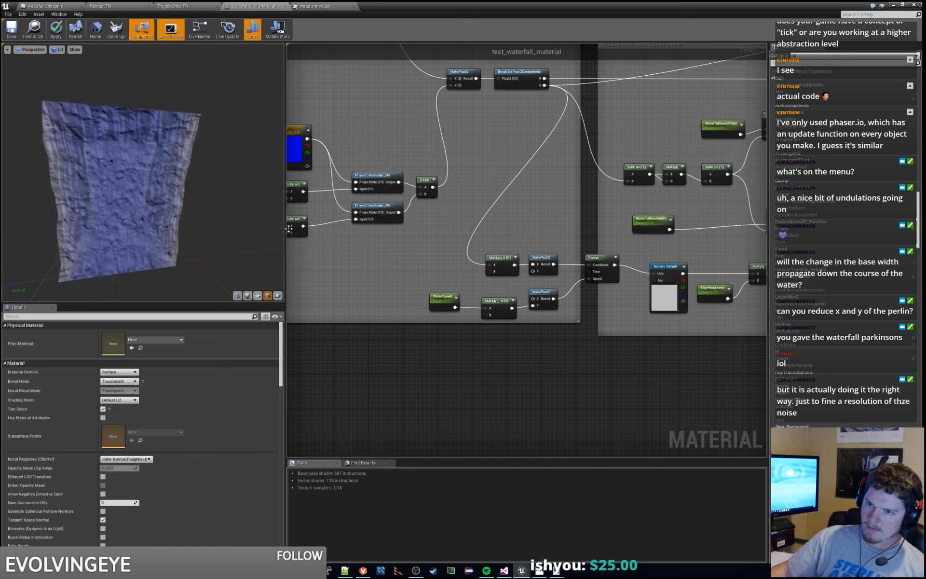
# Step: Create a Constant node and connect it to the B inputs of both Multiply nodes feeding the edge noise Panner
pyautogui.click(501, 260)
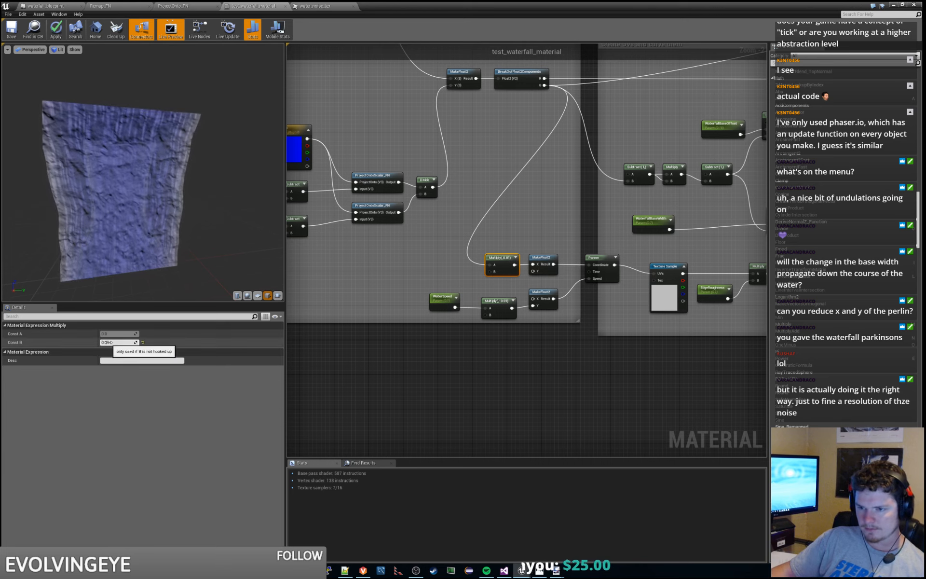
pyautogui.click(527, 246)
pyautogui.moveTo(527, 244); pyautogui.dragTo(506, 236, button='right')
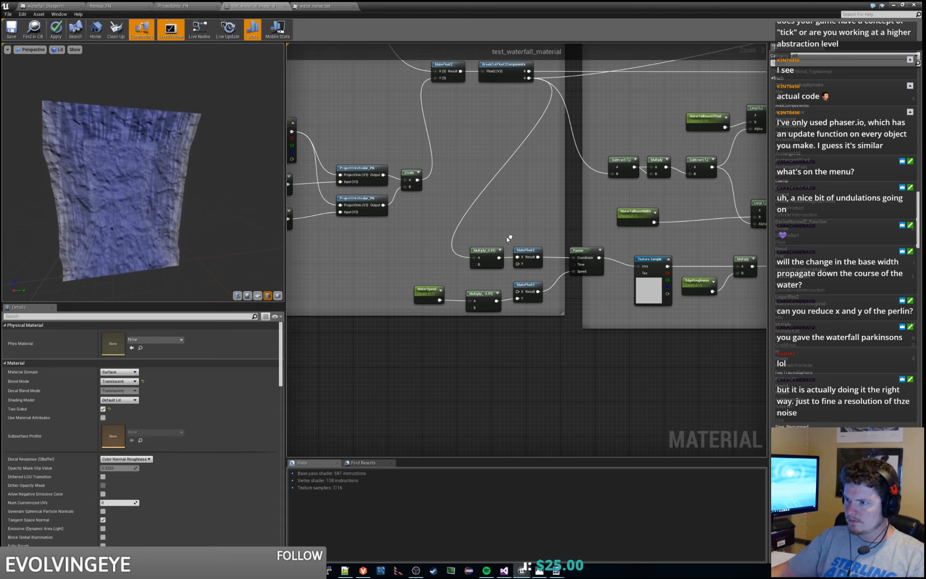
pyautogui.rightClick(372, 275)
pyautogui.write('constan')
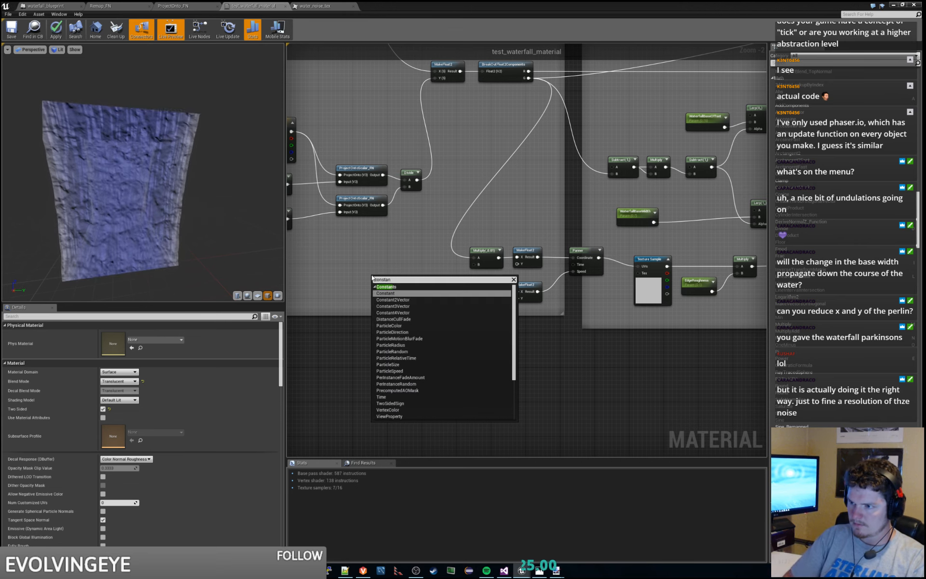
pyautogui.press('Return')
pyautogui.moveTo(380, 286); pyautogui.dragTo(475, 264)
pyautogui.moveTo(380, 286); pyautogui.dragTo(442, 284)
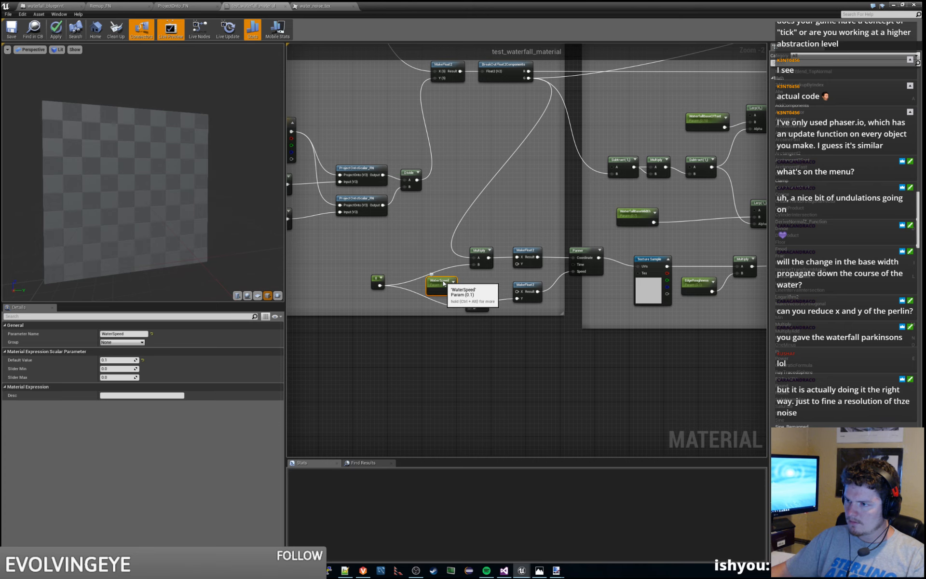
# Step: Delete the lower Multiply node and connect WaterSpeed directly to the Y input of the Panner's speed MakeFloat2
pyautogui.click(420, 337)
pyautogui.click(476, 294)
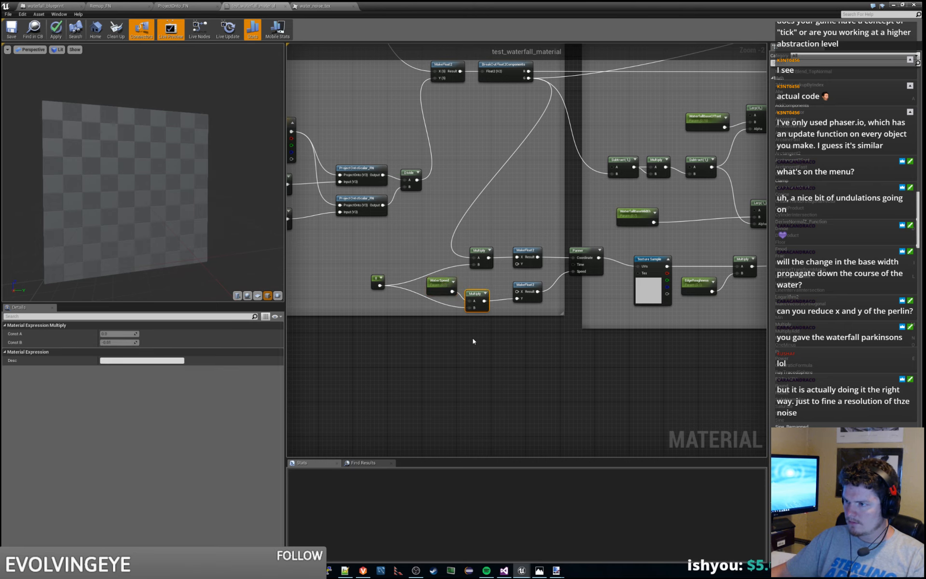
pyautogui.press('Delete')
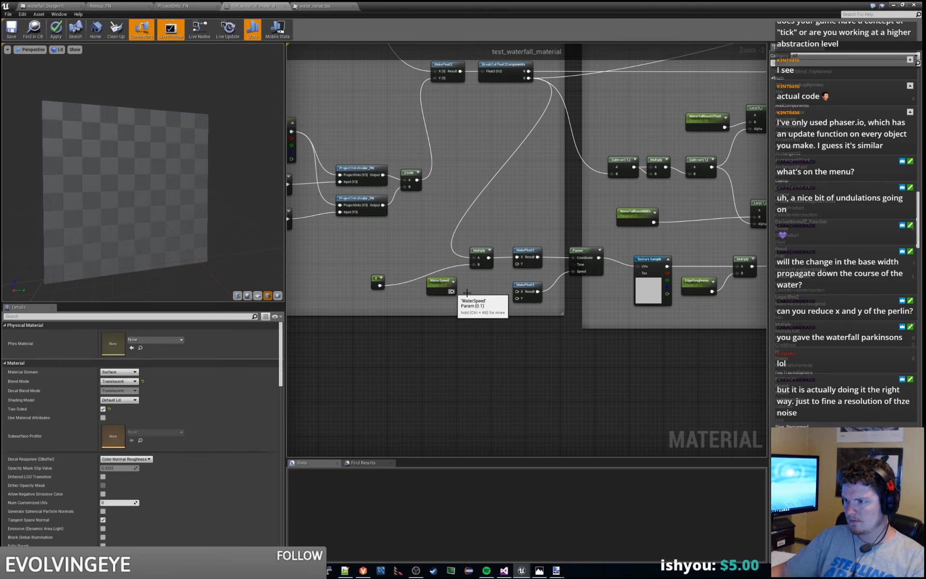
pyautogui.moveTo(452, 292); pyautogui.dragTo(517, 298)
pyautogui.moveTo(445, 282); pyautogui.dragTo(471, 289)
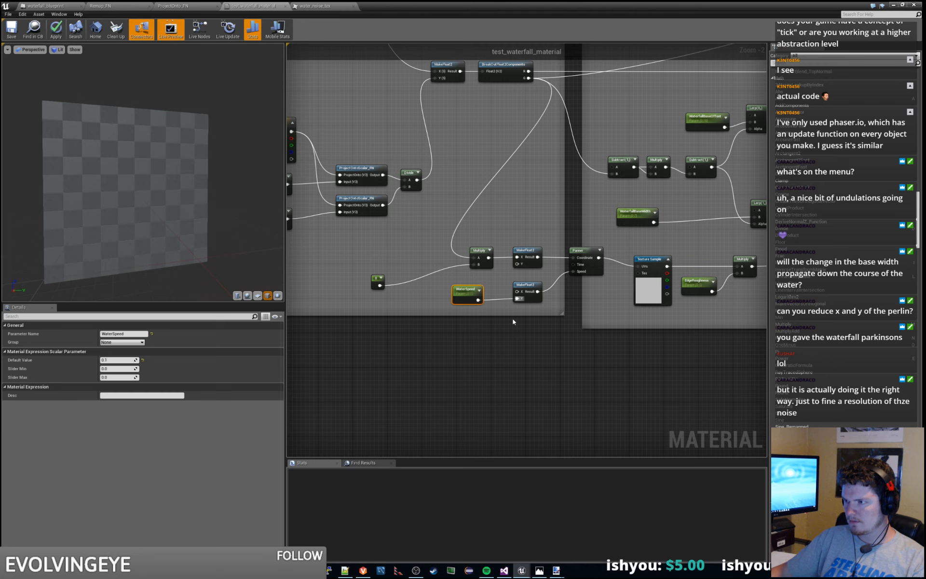
pyautogui.click(513, 321)
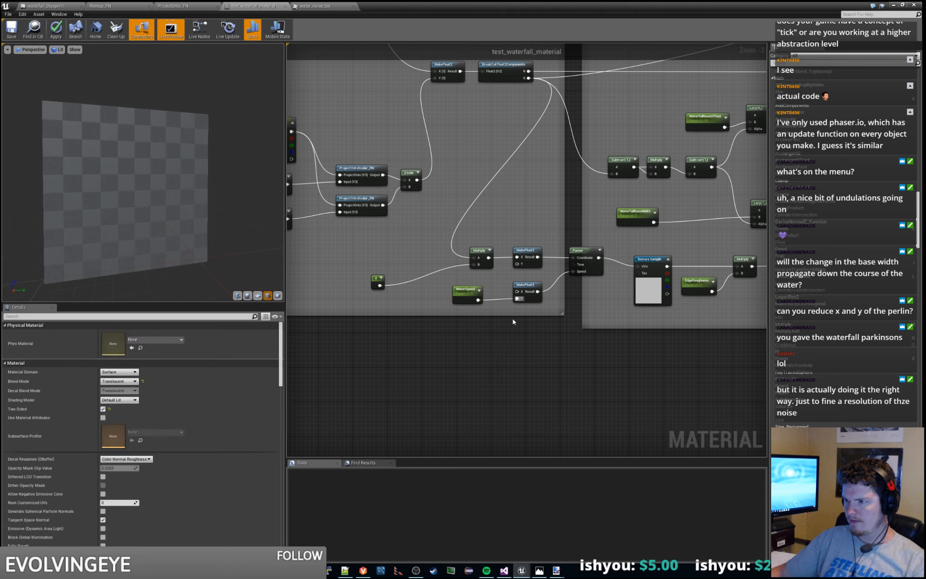
# Step: Switch the WaterSpeed connection on the speed MakeFloat2 from the Y input to the X input
pyautogui.click(528, 287)
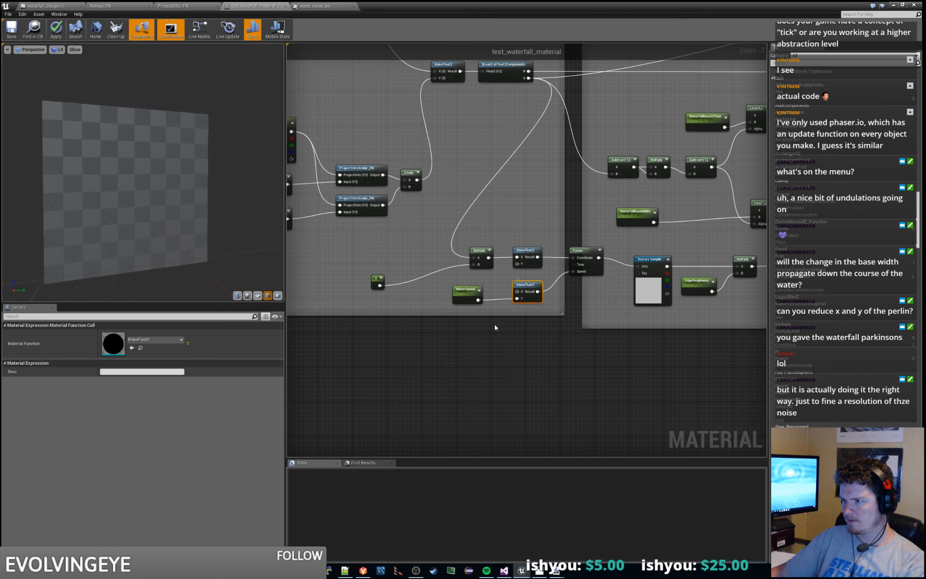
pyautogui.moveTo(478, 299); pyautogui.dragTo(517, 291)
pyautogui.click(507, 297)
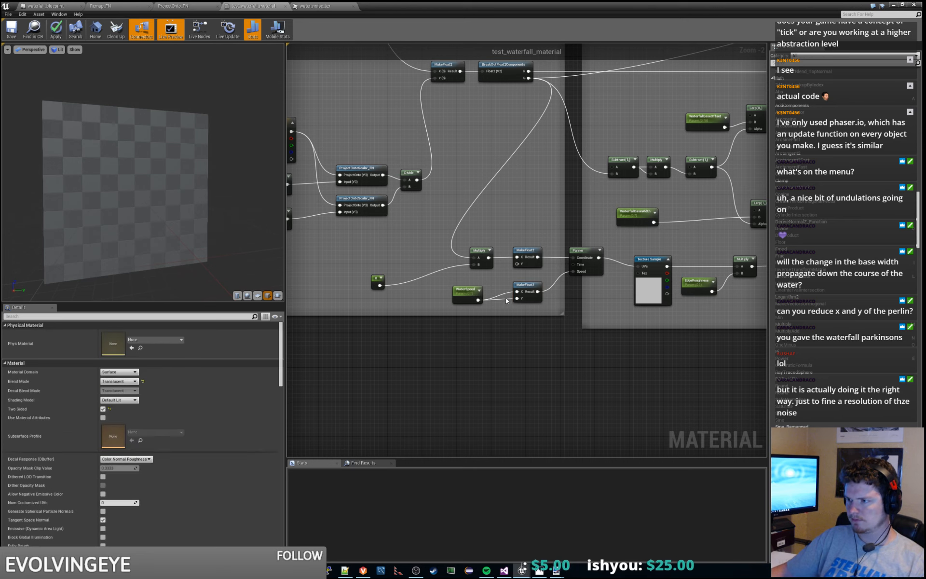
pyautogui.moveTo(467, 297); pyautogui.dragTo(476, 283)
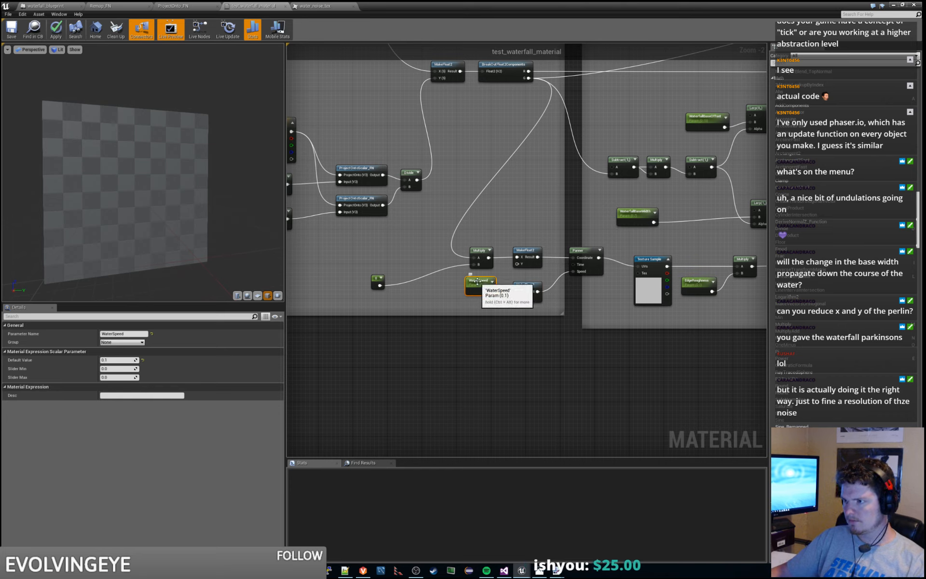
pyautogui.doubleClick(475, 281)
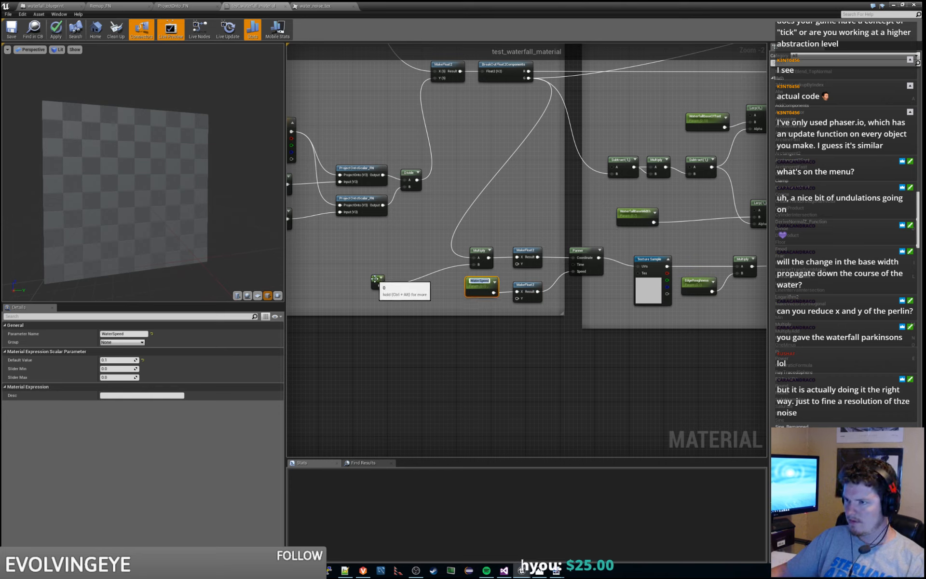
# Step: Set the Constant to 0.01 and move it and WaterSpeed away from the MakeFloat2 nodes to free space for another node
pyautogui.moveTo(379, 280); pyautogui.dragTo(400, 270)
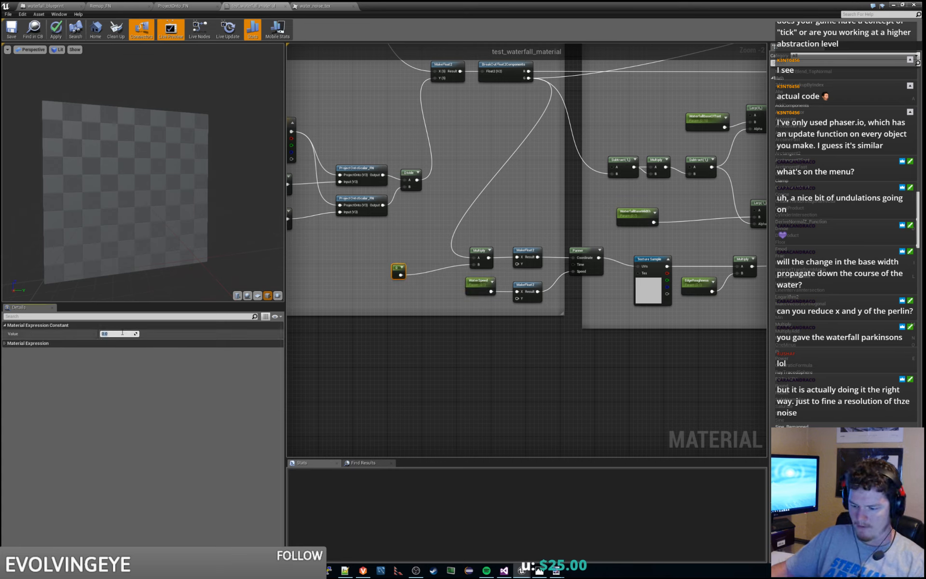
pyautogui.click(446, 362)
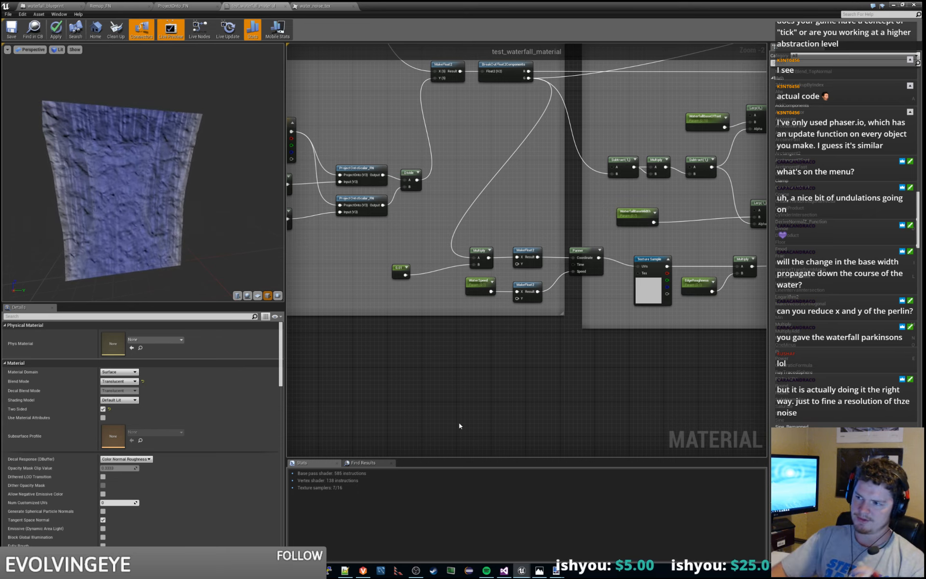
pyautogui.moveTo(477, 282); pyautogui.dragTo(419, 255)
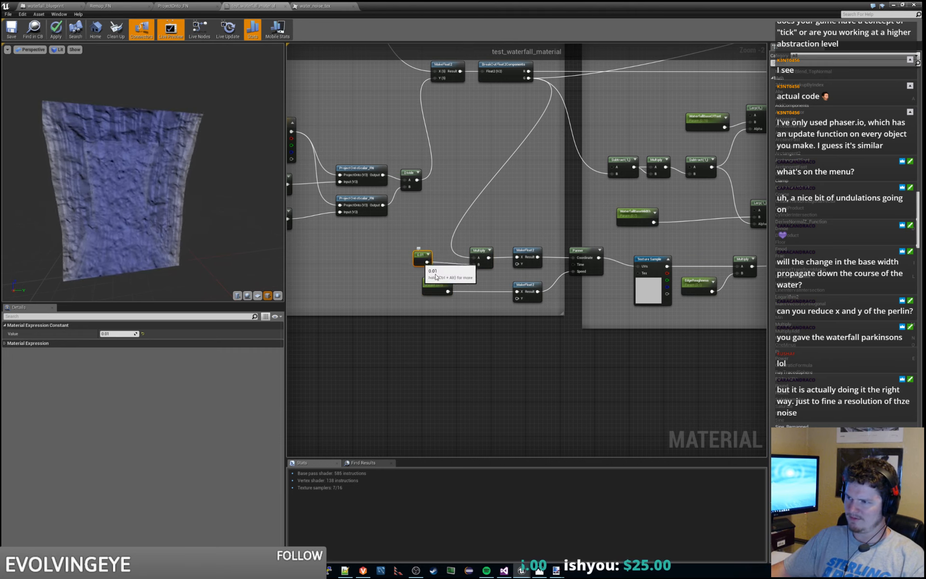
pyautogui.click(465, 286)
pyautogui.click(421, 257)
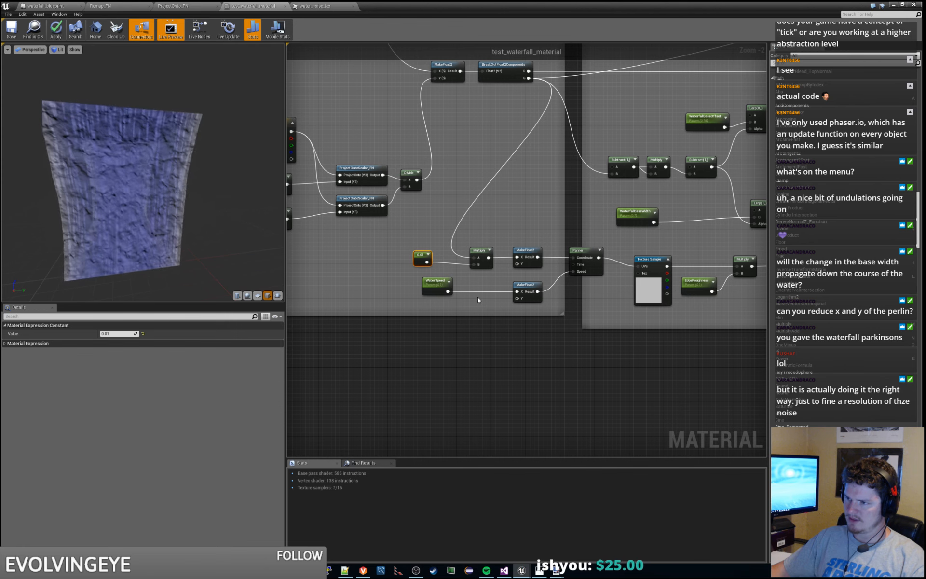
# Step: Duplicate the Multiply node, wire it to multiply WaterSpeed by the 0.01 constant into the speed MakeFloat2's X, and apply the material
pyautogui.click(475, 249)
pyautogui.hotkey('ctrl', 'c')
pyautogui.hotkey('ctrl', 'v')
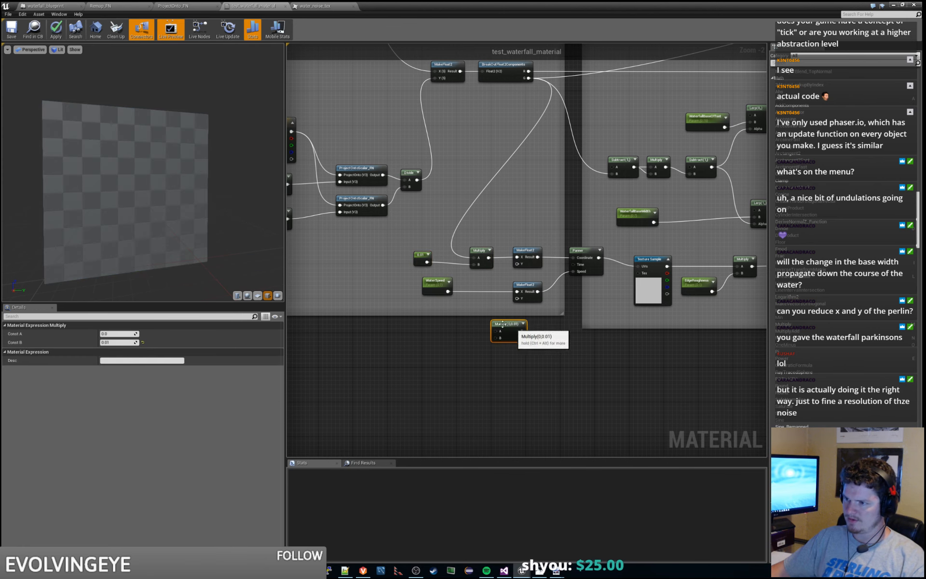
pyautogui.moveTo(475, 293)
pyautogui.keyDown('ctrl'); pyautogui.mouseDown()
pyautogui.moveTo(486, 323)
pyautogui.moveTo(522, 331)
pyautogui.moveTo(481, 277)
pyautogui.moveTo(475, 294)
pyautogui.mouseUp(); pyautogui.keyUp('ctrl')
pyautogui.moveTo(427, 262); pyautogui.dragTo(424, 285)
pyautogui.click(463, 283)
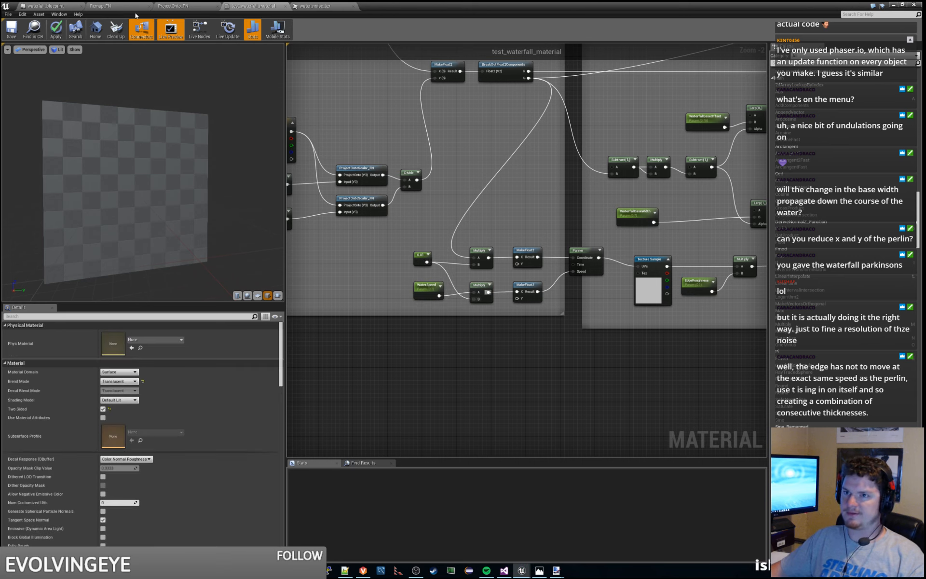
pyautogui.click(56, 30)
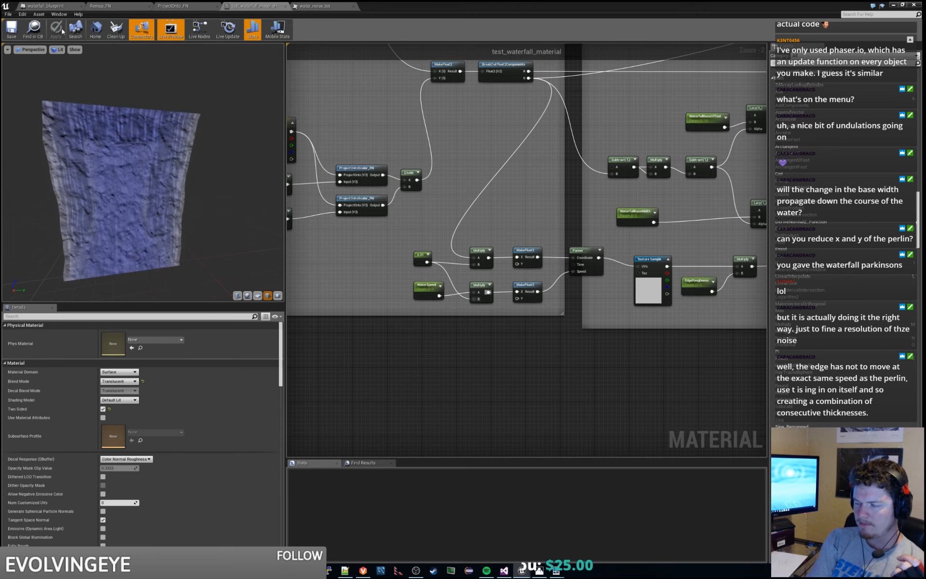
# Step: Insert a new Multiply node between WaterSpeed and the A input of the speed Multiply
pyautogui.scroll(2, 600, 246)
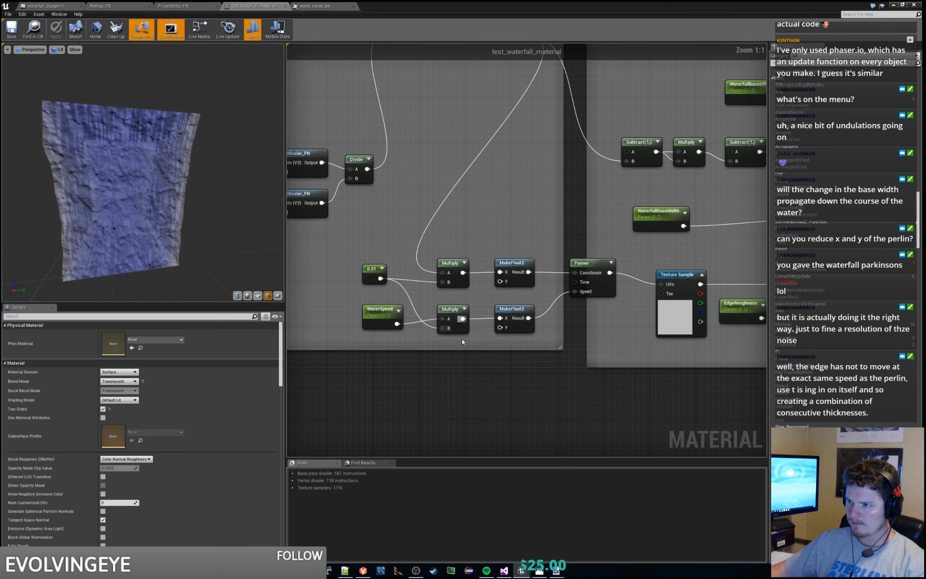
pyautogui.click(452, 318)
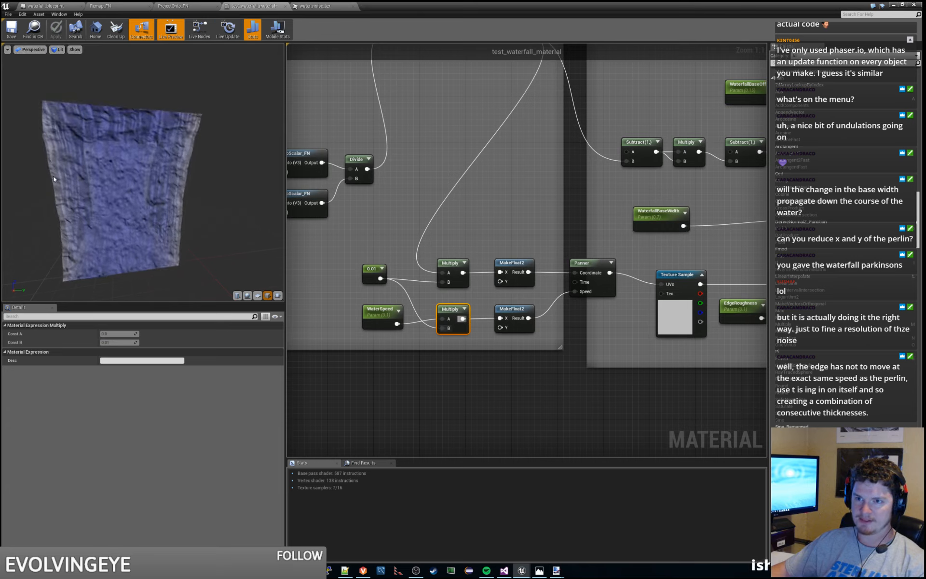
pyautogui.click(324, 97)
pyautogui.moveTo(459, 349); pyautogui.dragTo(517, 348, button='right')
pyautogui.click(516, 309)
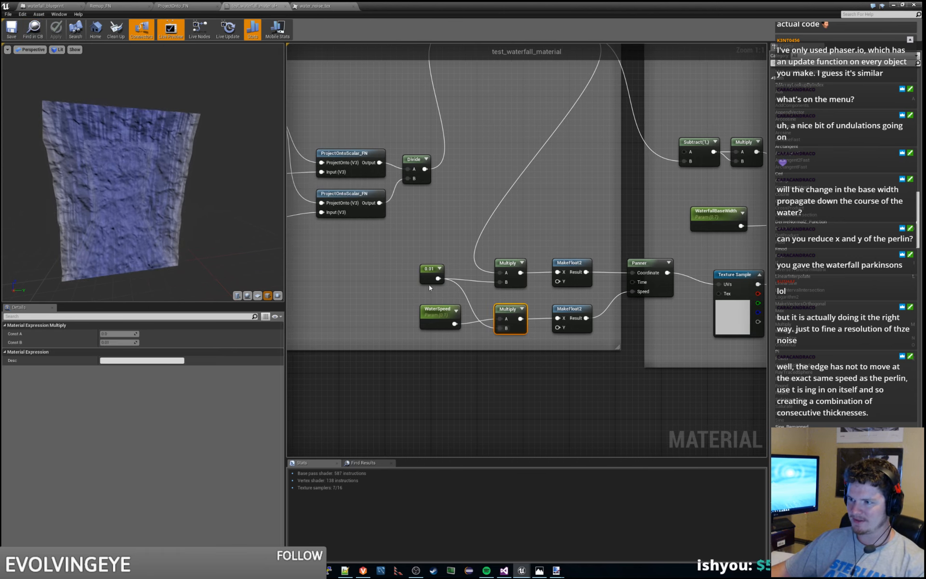
pyautogui.moveTo(439, 309); pyautogui.dragTo(388, 303)
pyautogui.rightClick(480, 345)
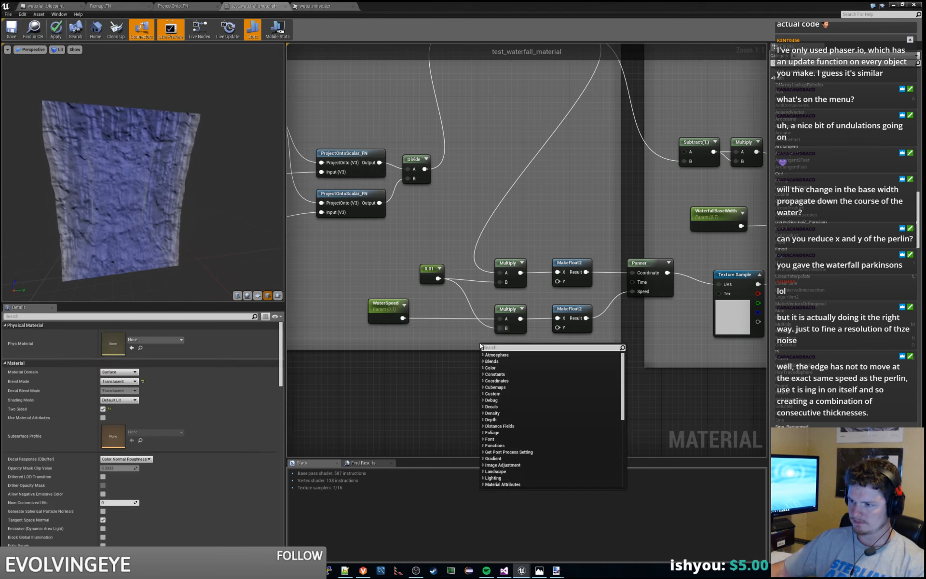
pyautogui.write('multiply')
pyautogui.press('Return')
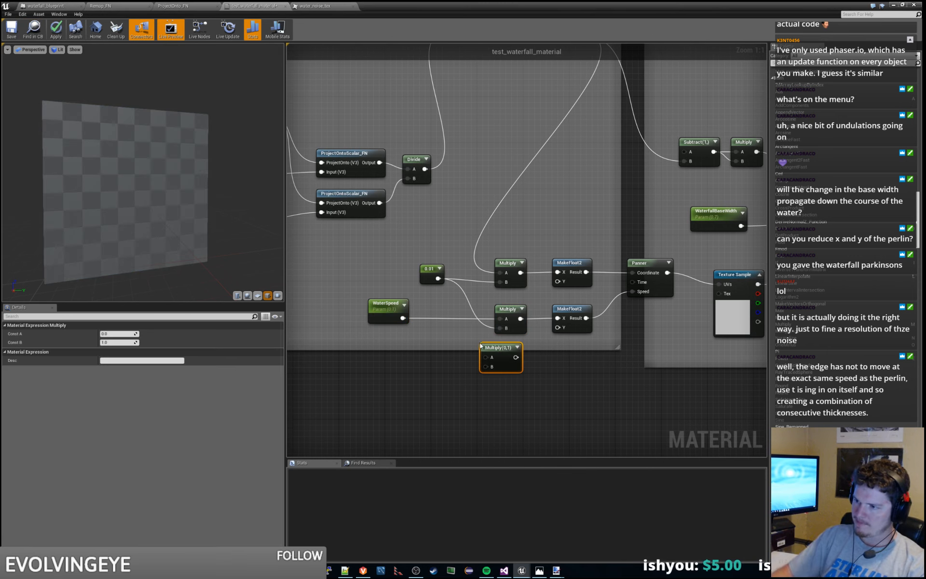
pyautogui.moveTo(522, 338); pyautogui.dragTo(434, 308)
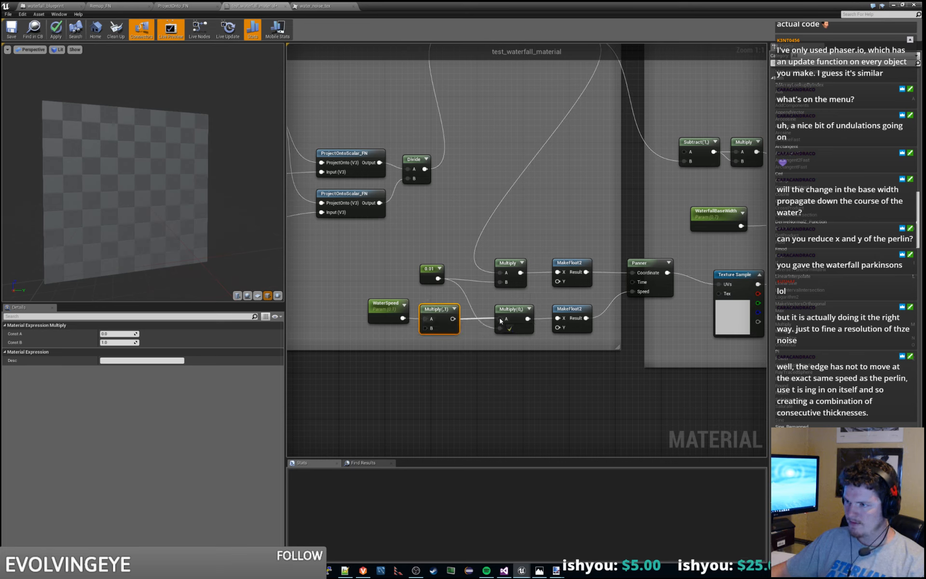
# Step: Set Const B of the new Multiply node after WaterSpeed to -1
pyautogui.click(128, 343)
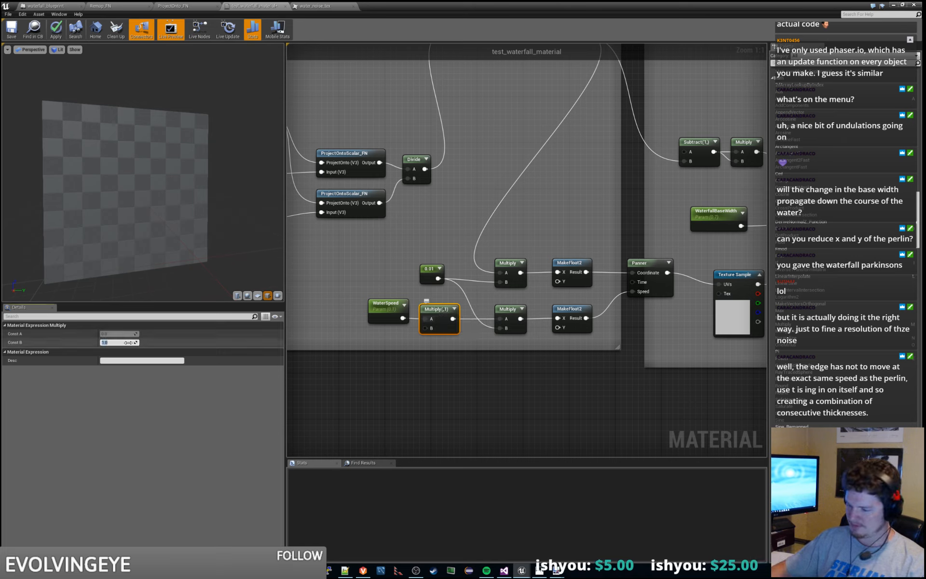
pyautogui.write('-1')
pyautogui.press('Return')
pyautogui.click(549, 225)
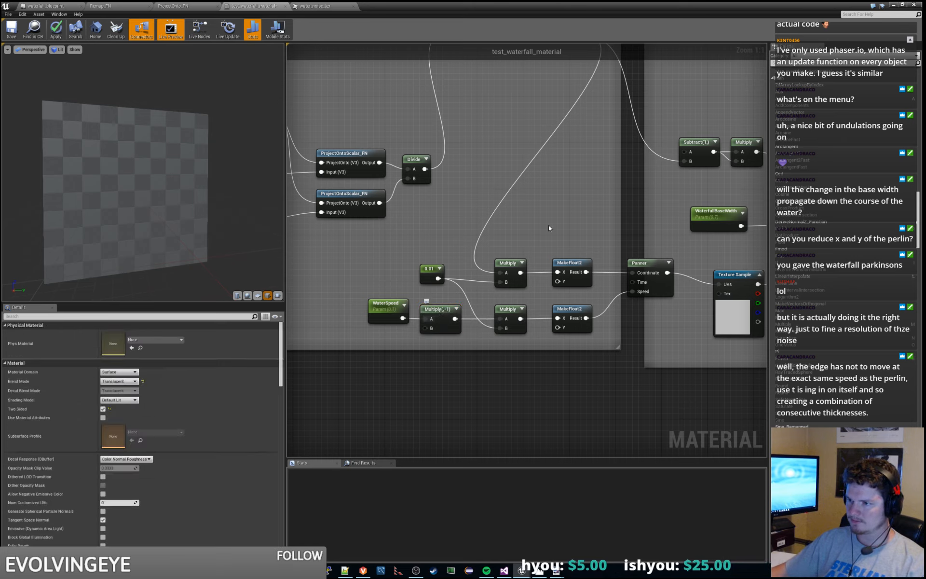
# Step: Compare the original water texture's WaterSpeed chain with the edge noise speed chain
pyautogui.moveTo(635, 221); pyautogui.dragTo(704, 287, button='right')
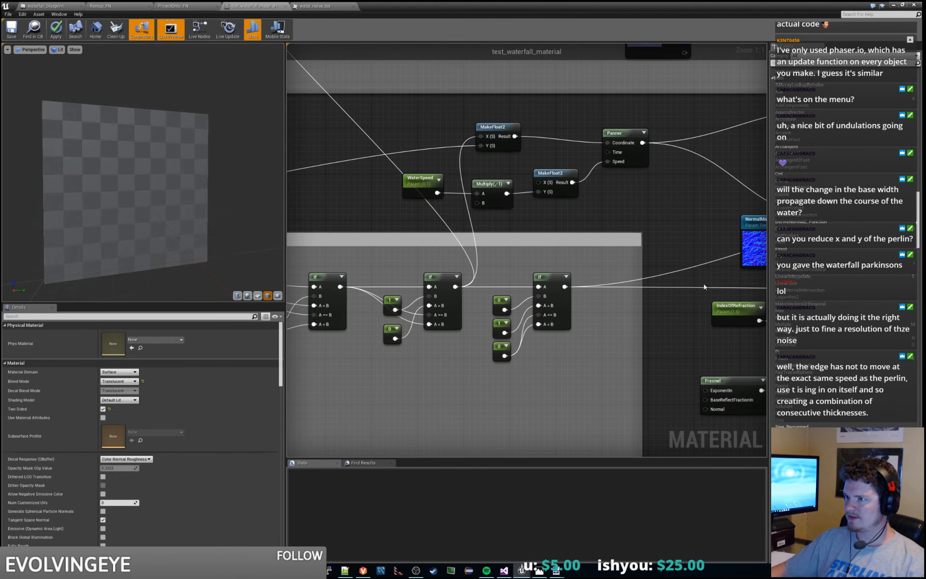
pyautogui.moveTo(334, 405); pyautogui.dragTo(727, 264, button='right')
pyautogui.moveTo(328, 386); pyautogui.dragTo(752, 266, button='right')
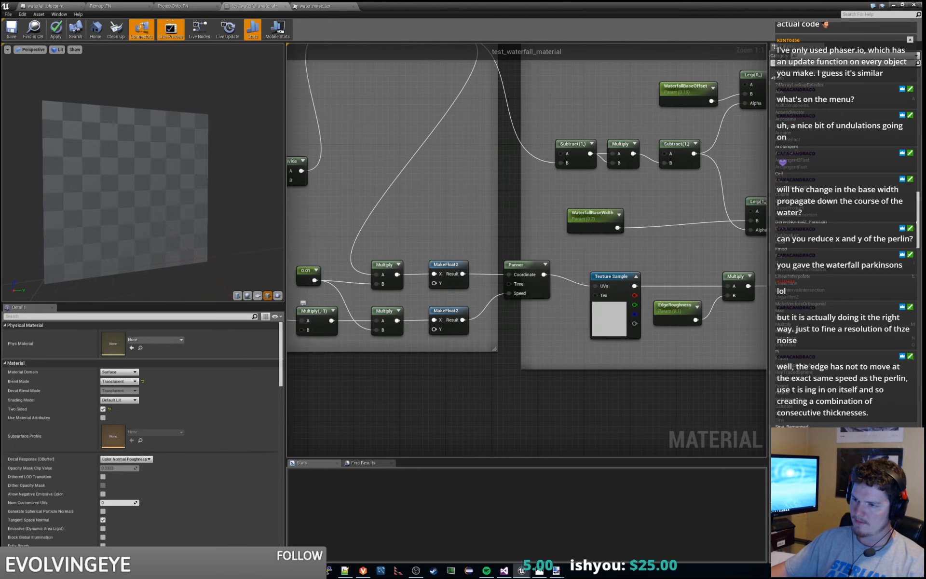
pyautogui.moveTo(301, 307); pyautogui.dragTo(629, 268, button='right')
pyautogui.moveTo(762, 169); pyautogui.dragTo(557, 233, button='right')
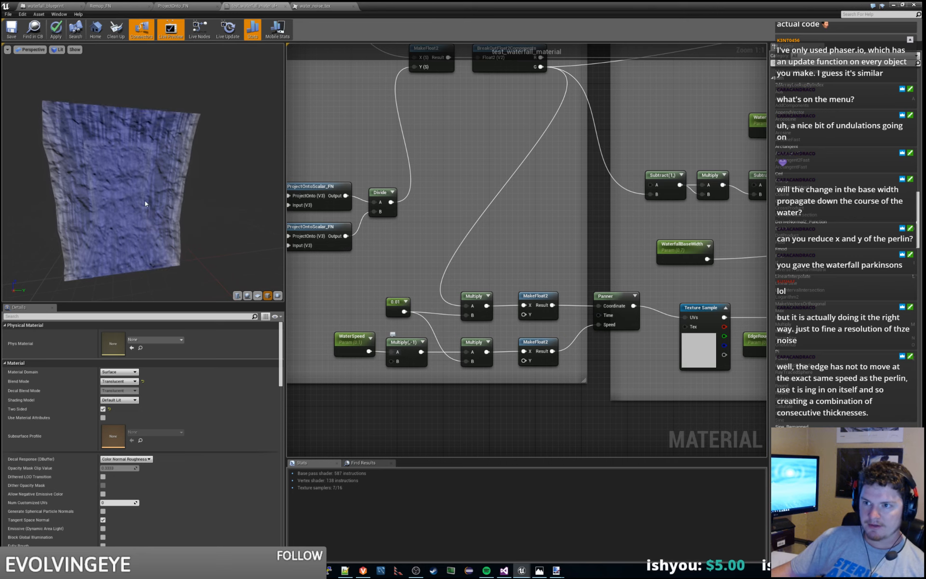
# Step: Set the default value of the WaterSpeed parameter to 1
pyautogui.click(352, 336)
pyautogui.click(133, 360)
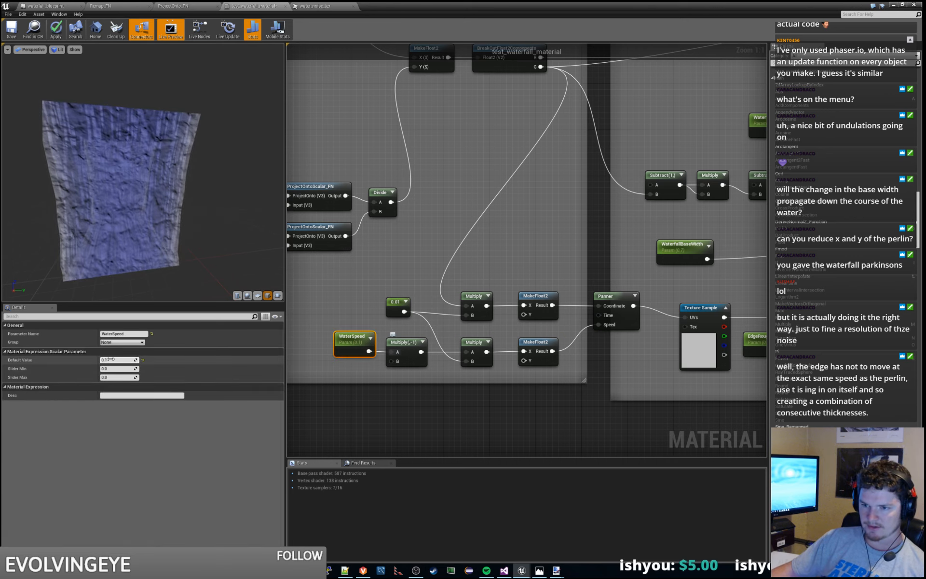
pyautogui.press('BackSpace')
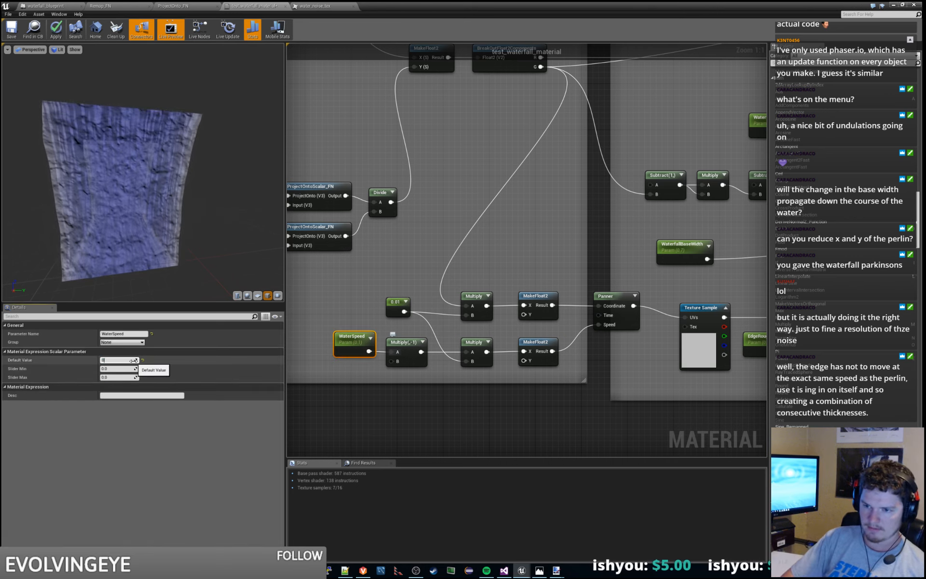
pyautogui.write('1')
pyautogui.press('Return')
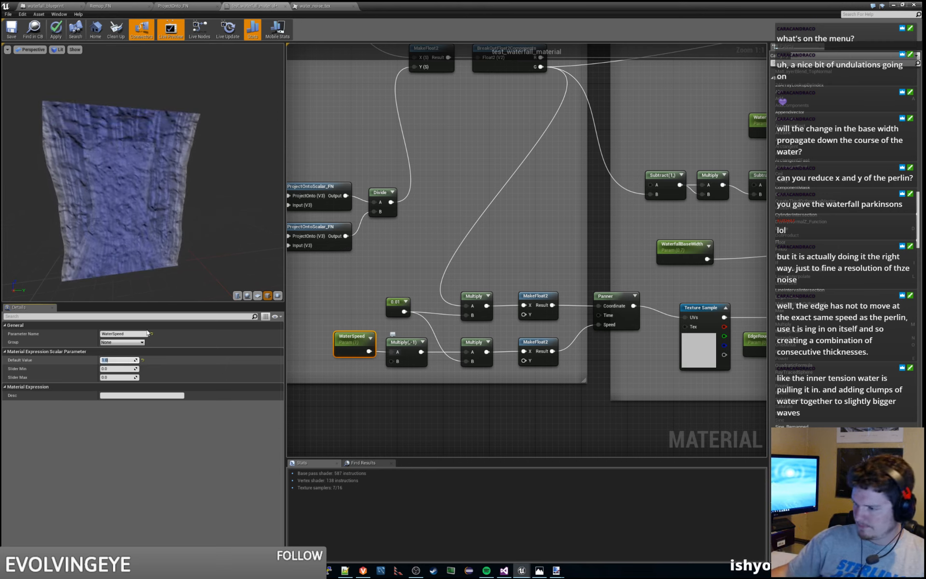
# Step: Compare the water_noise_tex texture with the noisy edges in the waterfall material preview
pyautogui.moveTo(561, 573)
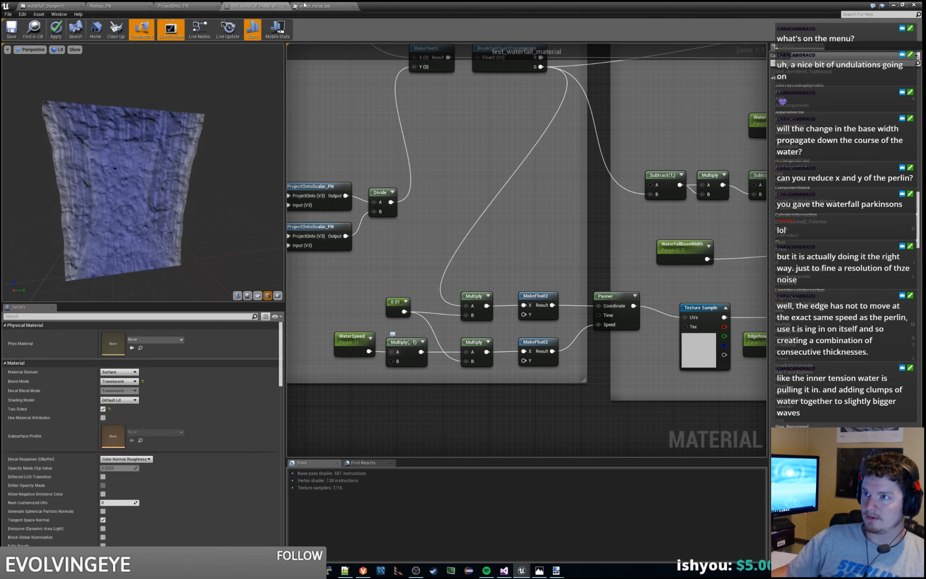
pyautogui.click(318, 5)
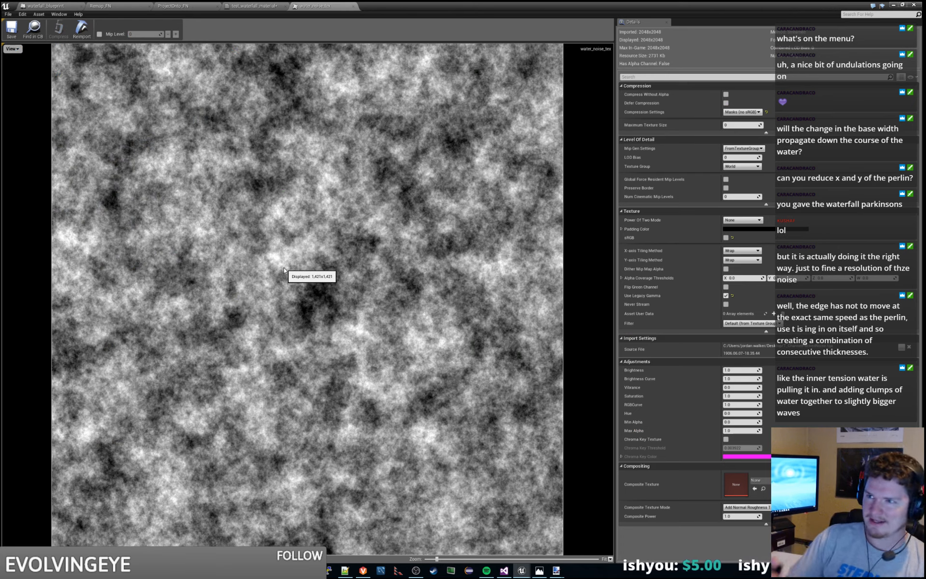
pyautogui.click(260, 6)
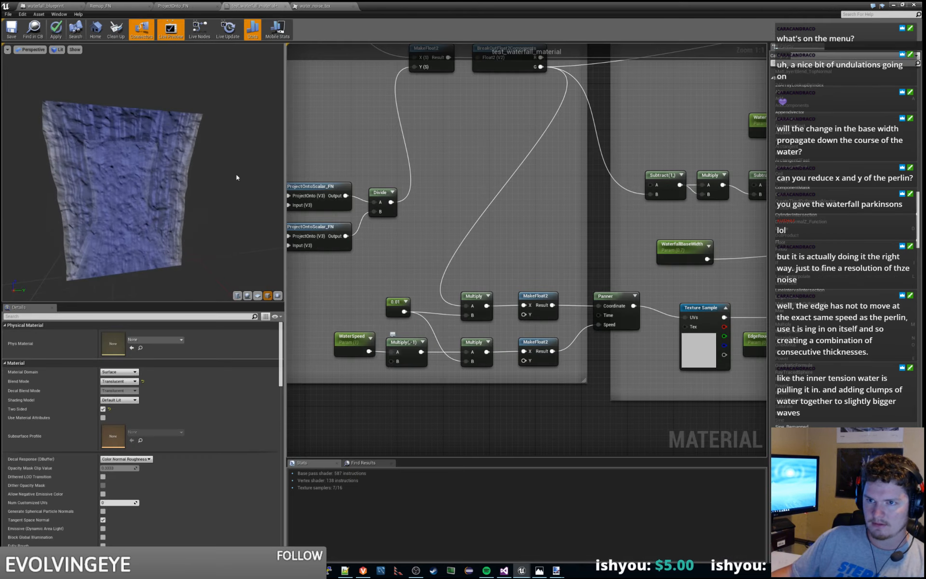
pyautogui.click(318, 5)
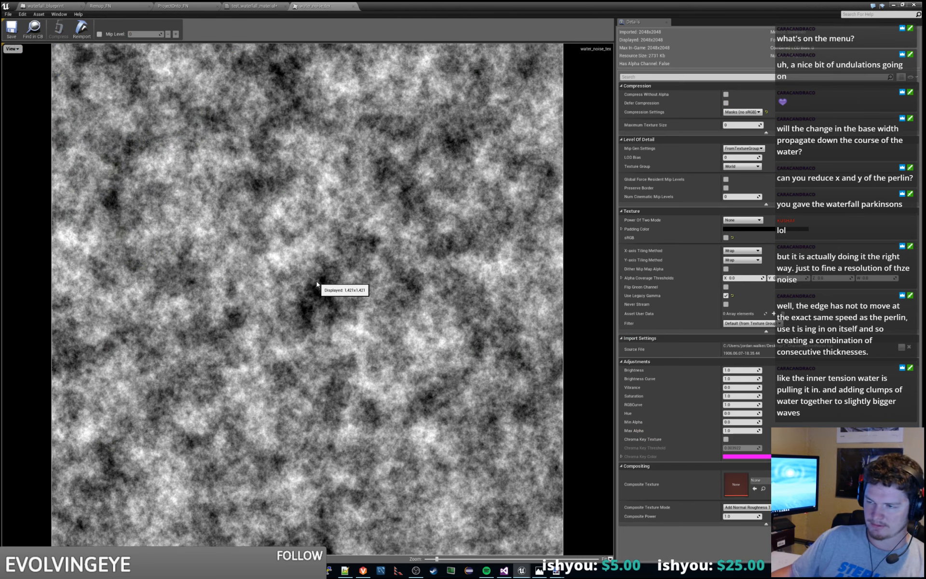
pyautogui.click(249, 5)
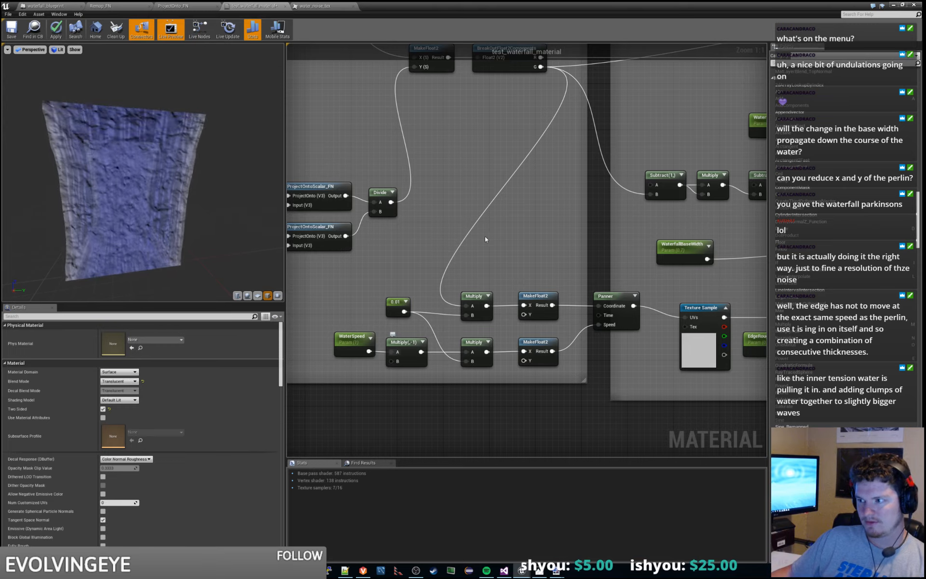
# Step: Shift the EdgeRoughness, Multiply and BreakOutFloat3Components nodes away from the edge noise Texture Sample to make room
pyautogui.moveTo(556, 242); pyautogui.dragTo(296, 209, button='right')
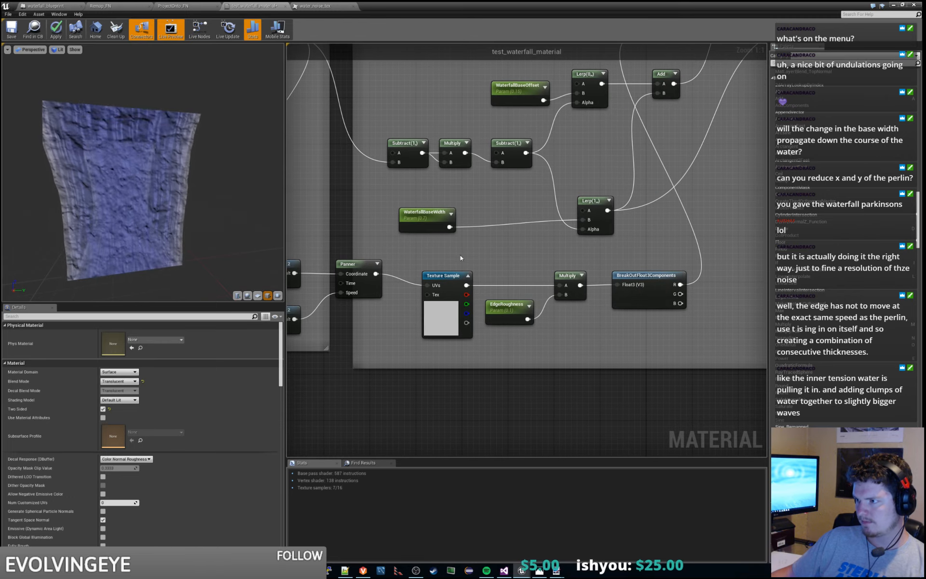
pyautogui.moveTo(525, 261); pyautogui.dragTo(421, 255, button='right')
pyautogui.moveTo(415, 262); pyautogui.dragTo(516, 328)
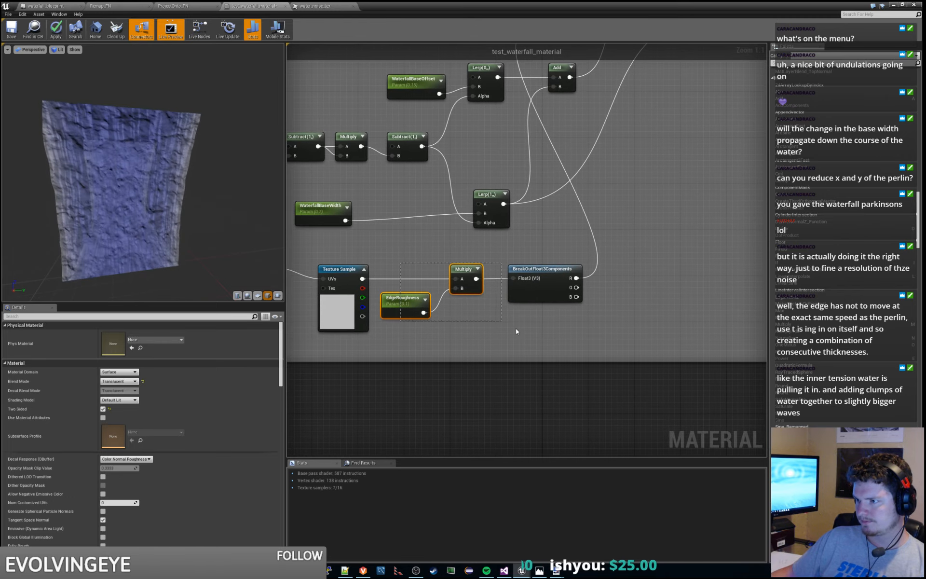
pyautogui.moveTo(556, 280); pyautogui.dragTo(659, 280)
# Step: Add a Subtract node after the edge noise Texture Sample, feed the sample into A and set Const B to 0.5
pyautogui.click(473, 262)
pyautogui.rightClick(473, 262)
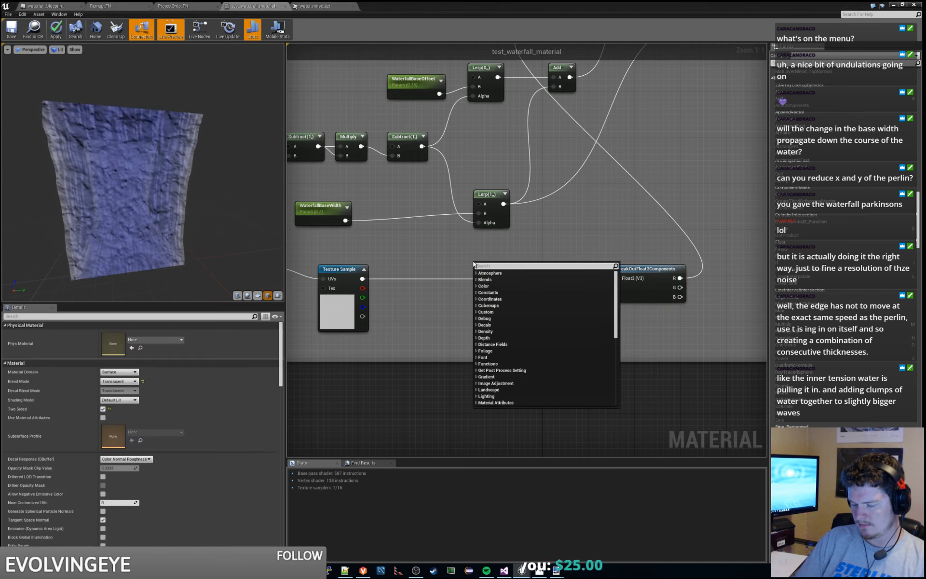
pyautogui.write('subtract')
pyautogui.press('Return')
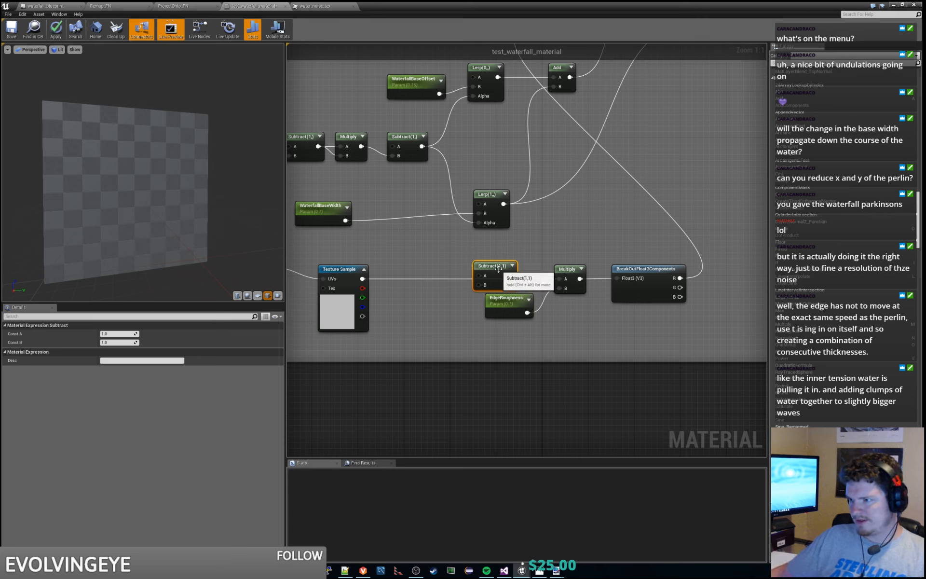
pyautogui.moveTo(498, 269); pyautogui.dragTo(441, 260)
pyautogui.moveTo(362, 278); pyautogui.dragTo(413, 274)
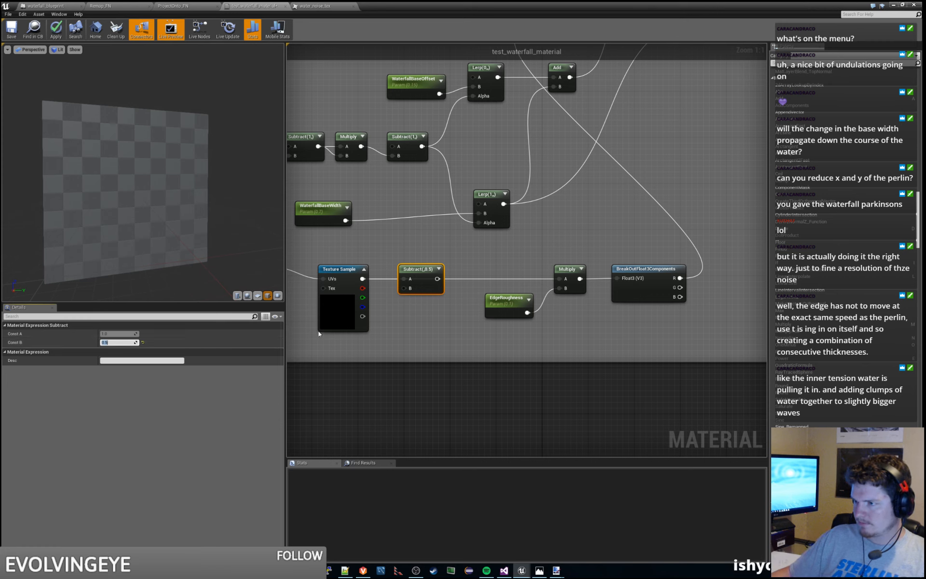
# Step: Connect the Subtract output to the A input of the EdgeRoughness Multiply and reposition the Subtract node
pyautogui.click(479, 265)
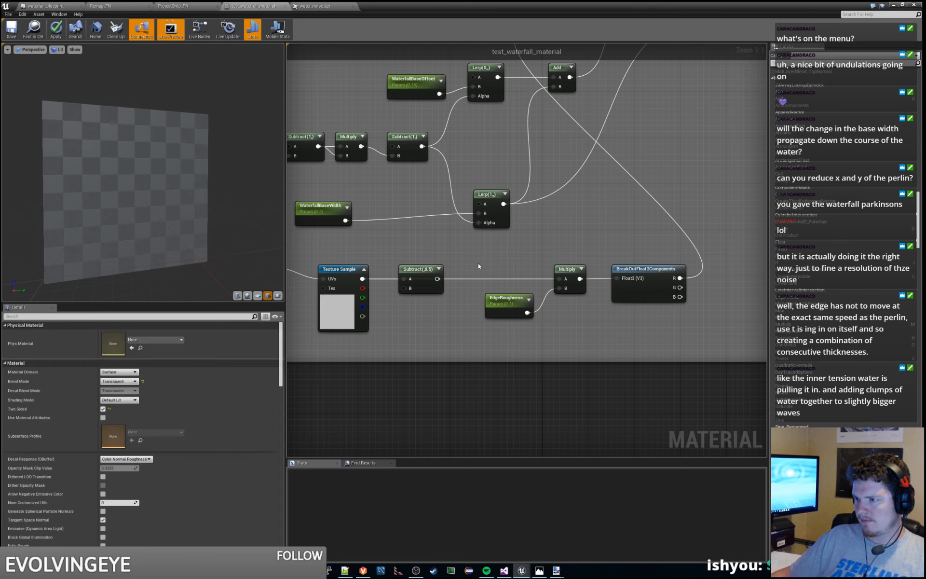
pyautogui.moveTo(438, 278); pyautogui.dragTo(524, 282)
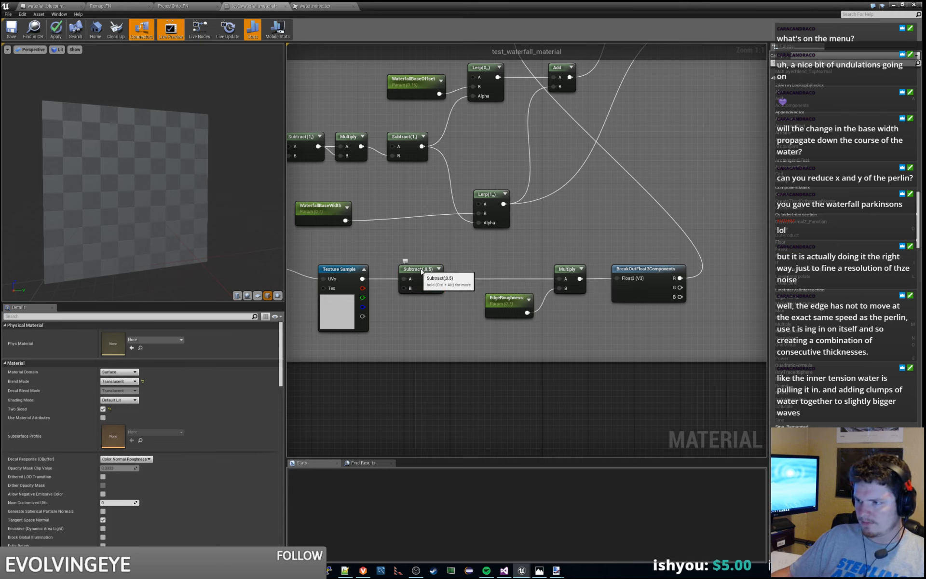
pyautogui.moveTo(422, 272); pyautogui.dragTo(429, 269)
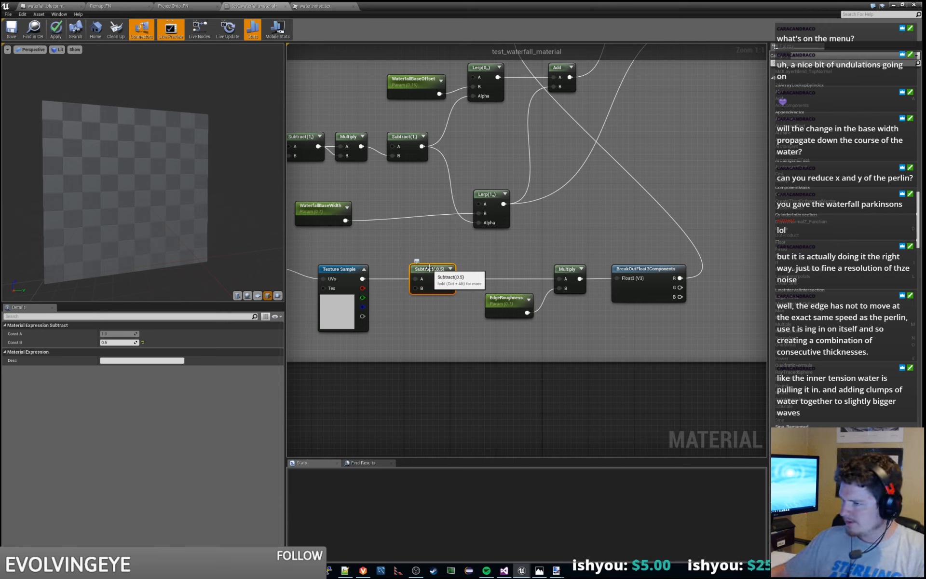
pyautogui.click(464, 317)
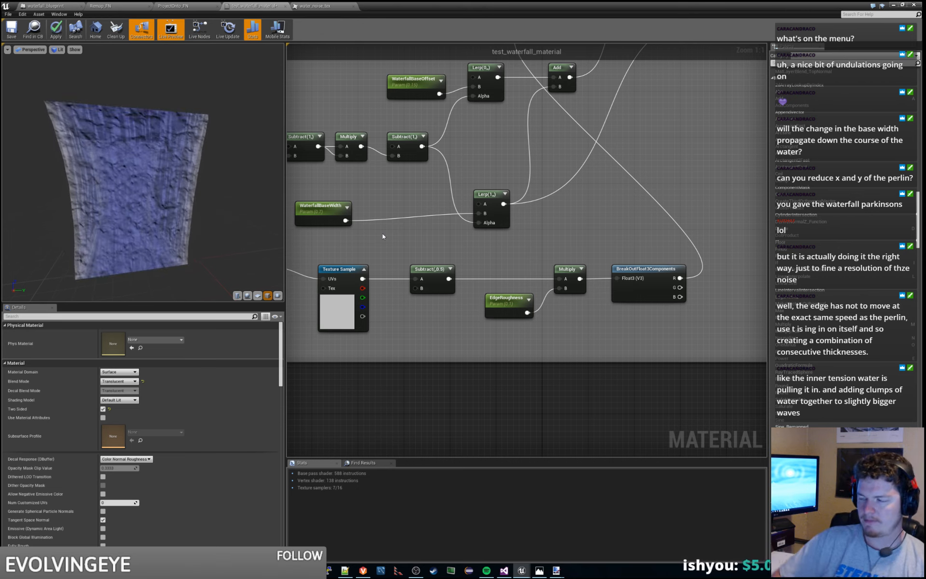
# Step: Convert the shared 0.01 constant to a parameter named NoiseResolution
pyautogui.scroll(-4, 458, 233)
pyautogui.scroll(3, 568, 237)
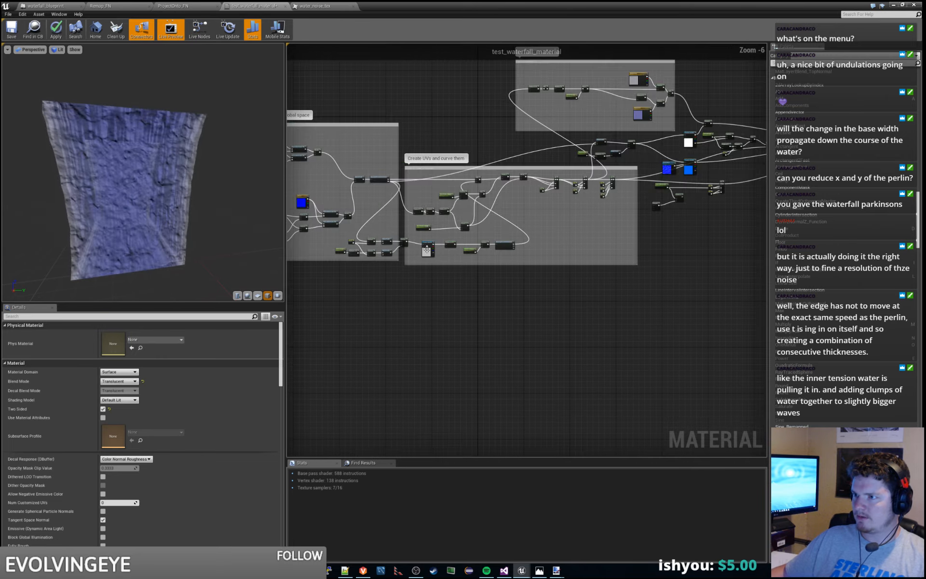
pyautogui.moveTo(473, 248); pyautogui.dragTo(640, 191, button='right')
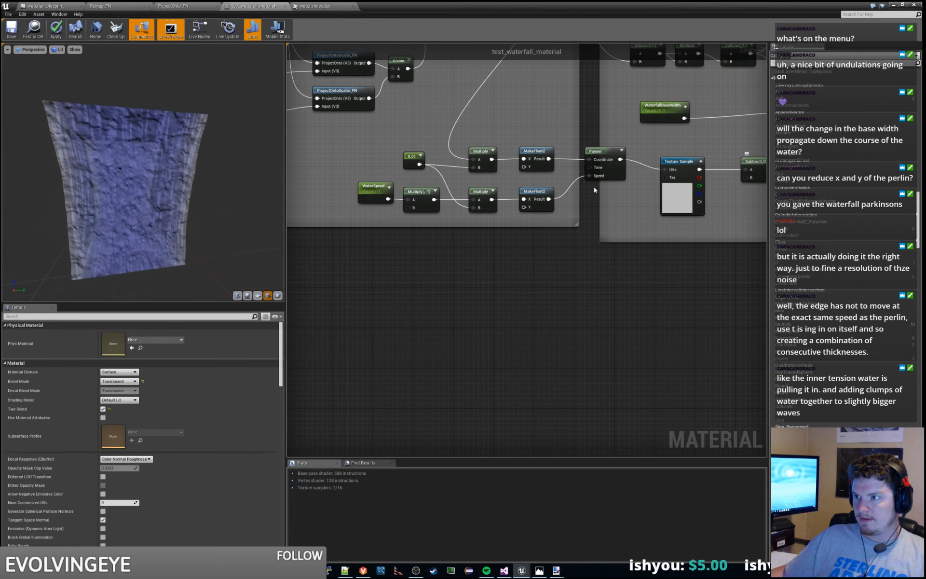
pyautogui.click(413, 159)
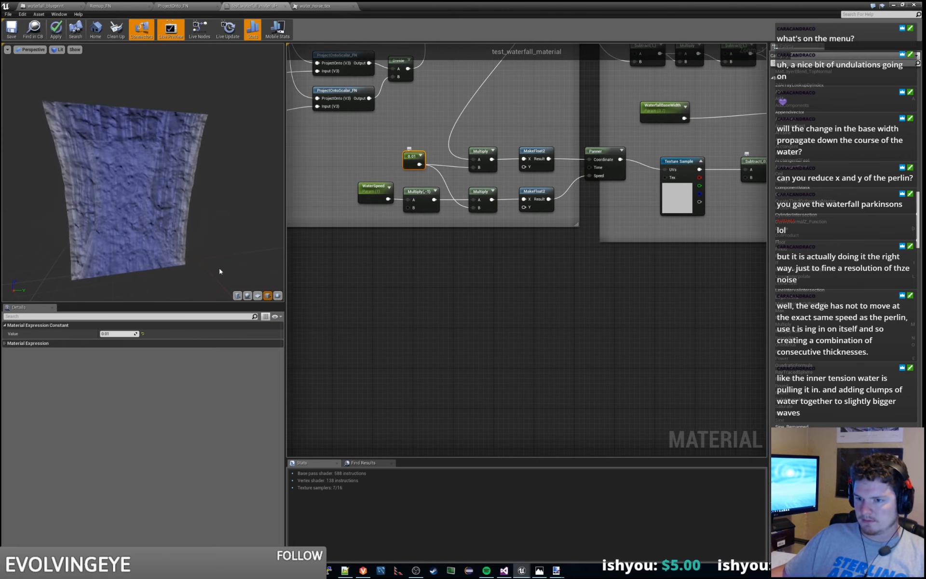
pyautogui.rightClick(412, 158)
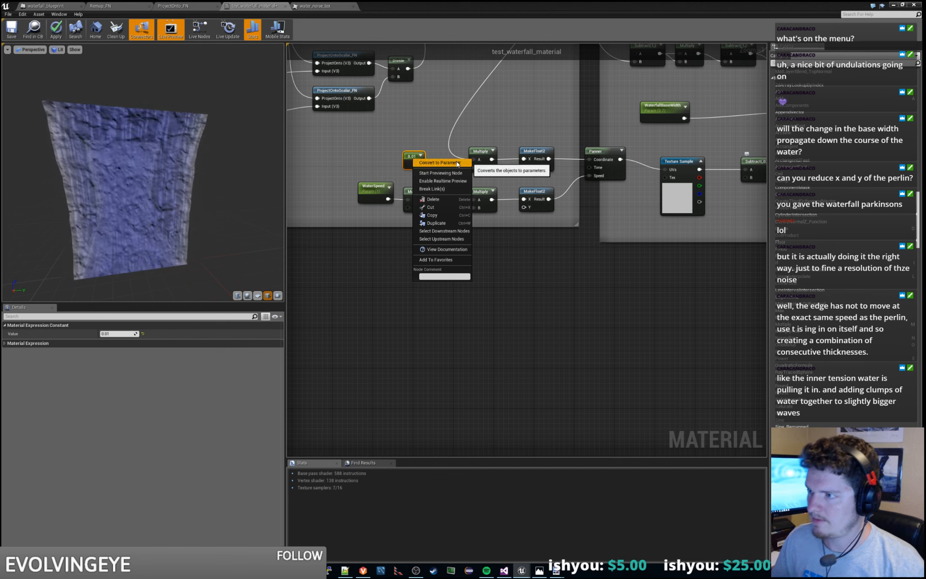
pyautogui.click(449, 162)
pyautogui.click(138, 334)
pyautogui.write('NoiseR')
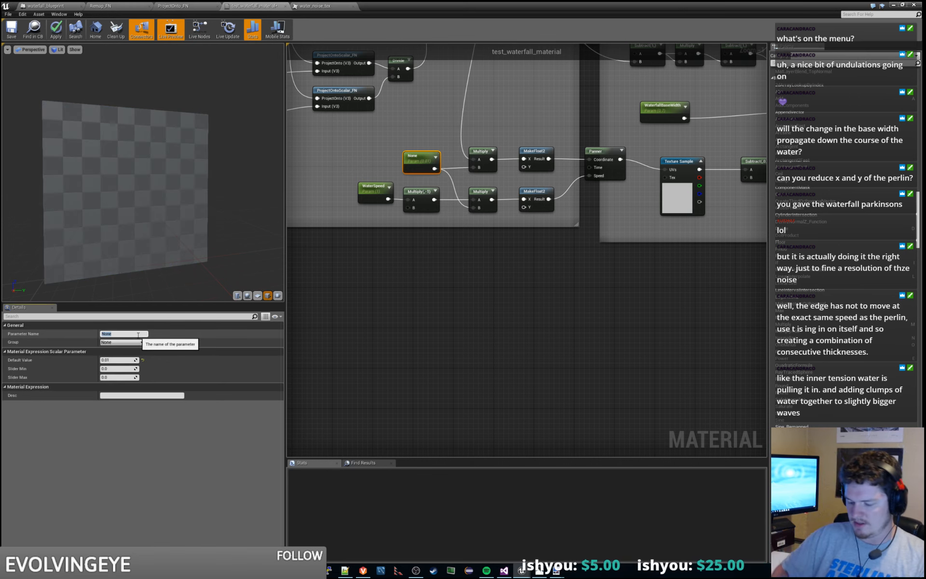
pyautogui.write('esolution')
pyautogui.press('Return')
# Step: Check the EdgeRoughness and NoiseResolution parameters, and move WaterSpeed and its -1 Multiply away from the speed Multiply to make room
pyautogui.moveTo(656, 298); pyautogui.dragTo(366, 353, button='right')
pyautogui.click(536, 245)
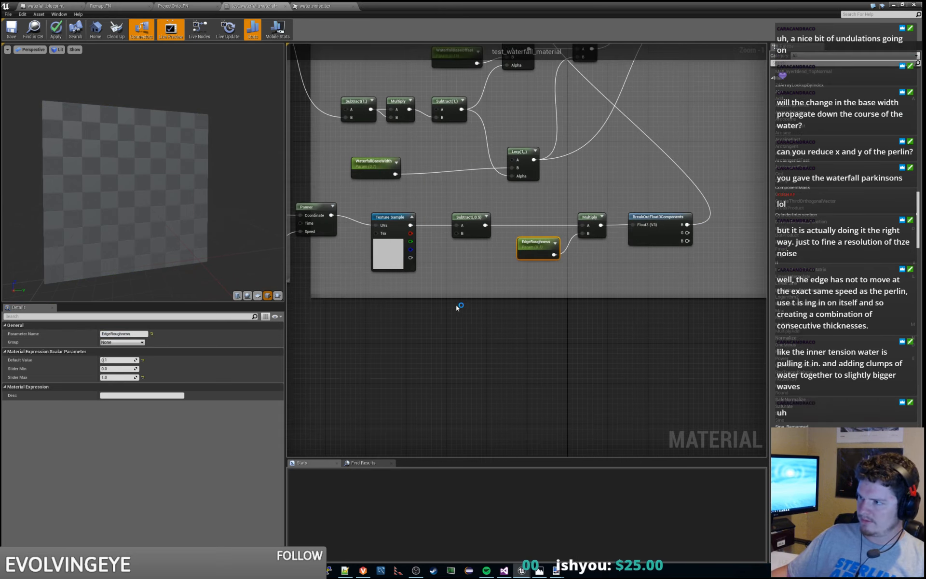
pyautogui.moveTo(457, 305); pyautogui.dragTo(663, 288, button='right')
pyautogui.scroll(-2, 580, 309)
pyautogui.click(428, 226)
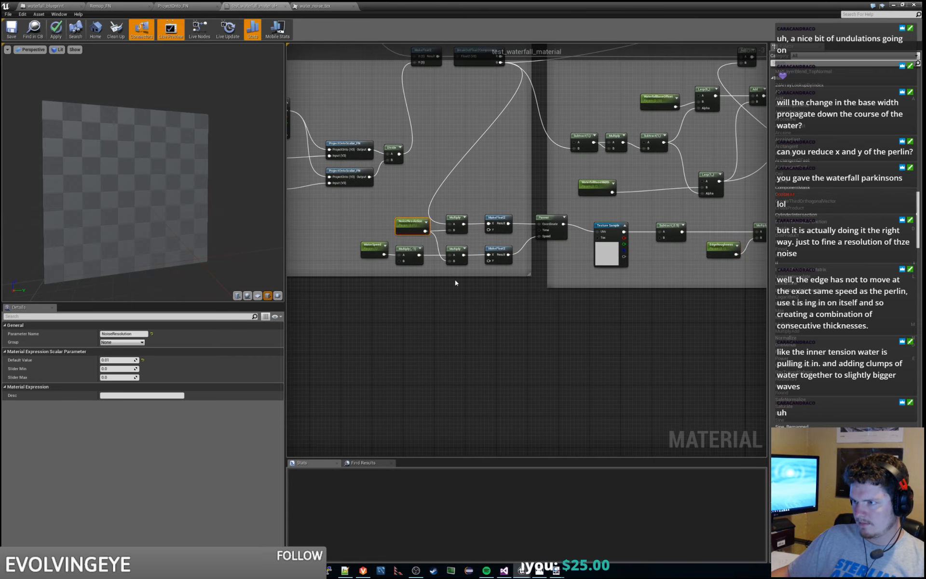
pyautogui.scroll(2, 427, 230)
pyautogui.moveTo(459, 271); pyautogui.dragTo(425, 245)
pyautogui.click(469, 292)
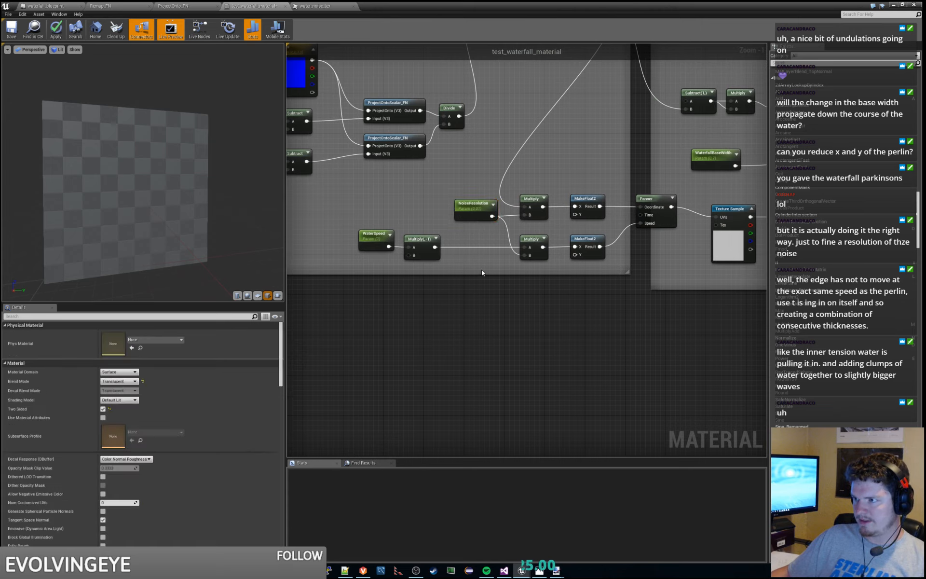
# Step: Duplicate the NoiseResolution parameter below the WaterSpeed chain and rename the copy NoiseSpeedMultiplier
pyautogui.click(470, 207)
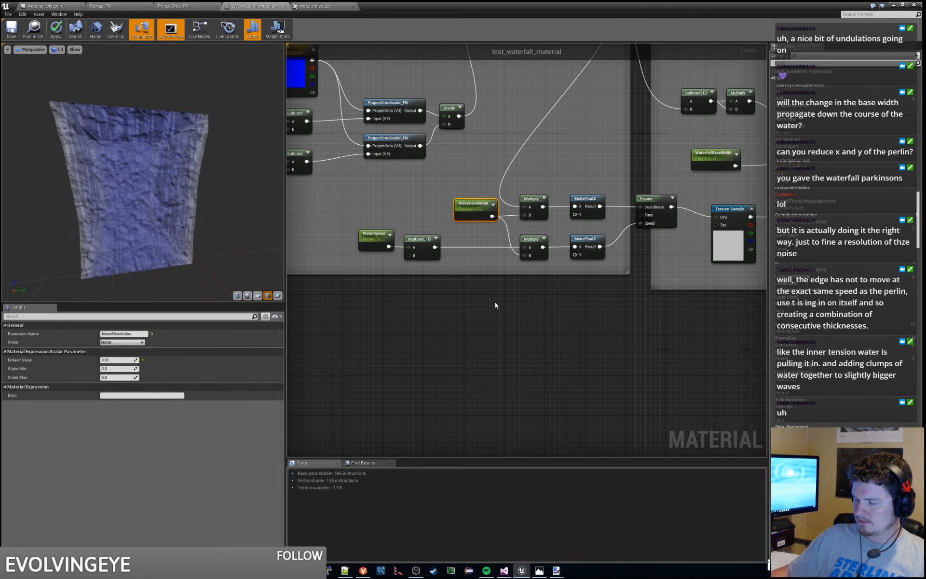
pyautogui.hotkey('ctrl', 'w')
pyautogui.moveTo(502, 294); pyautogui.dragTo(430, 295)
pyautogui.click(137, 333)
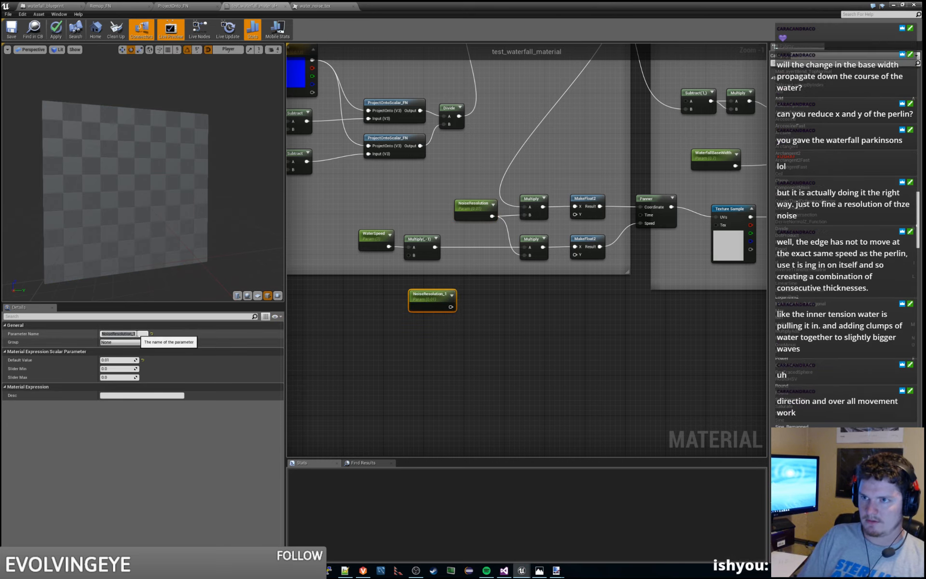
pyautogui.write('N')
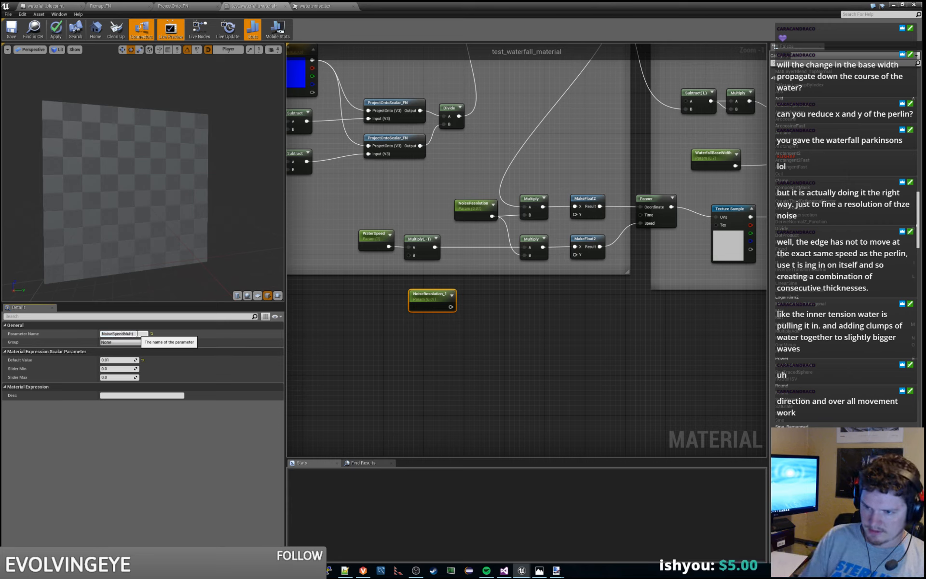
pyautogui.moveTo(440, 295); pyautogui.dragTo(419, 296)
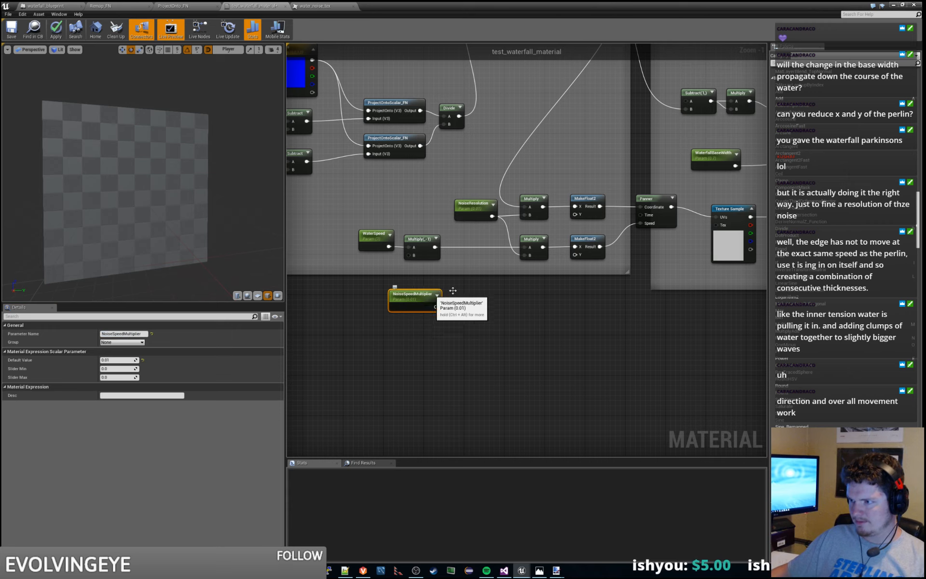
# Step: Insert a Multiply node between the -1 Multiply and the speed Multiply, with NoiseSpeedMultiplier wired into its B input
pyautogui.rightClick(471, 292)
pyautogui.write('ltiply')
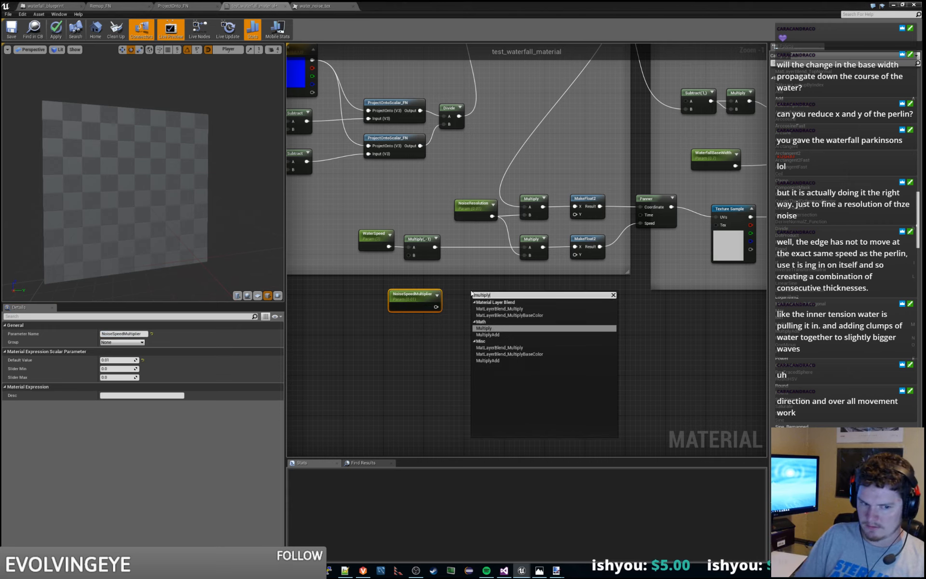
pyautogui.press('Return')
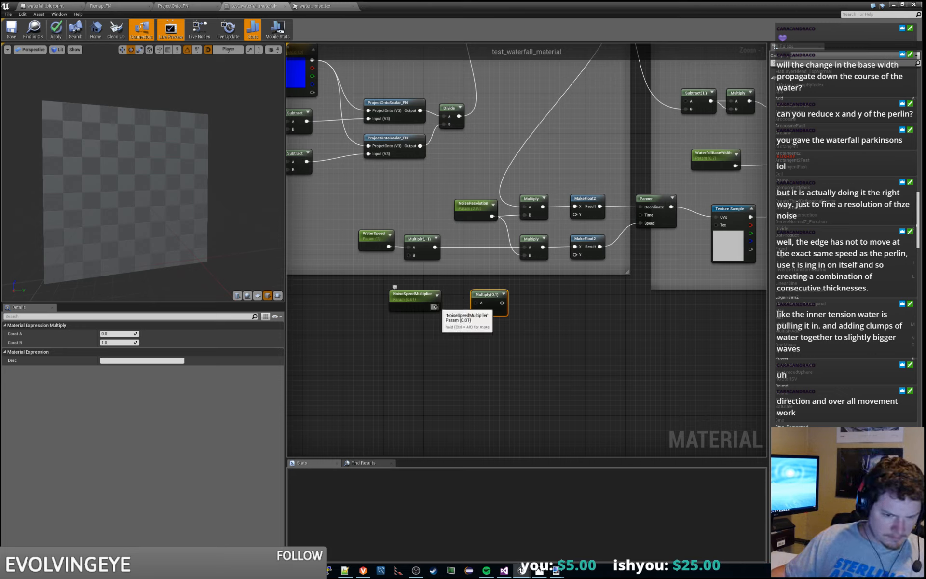
pyautogui.moveTo(435, 307); pyautogui.dragTo(477, 311)
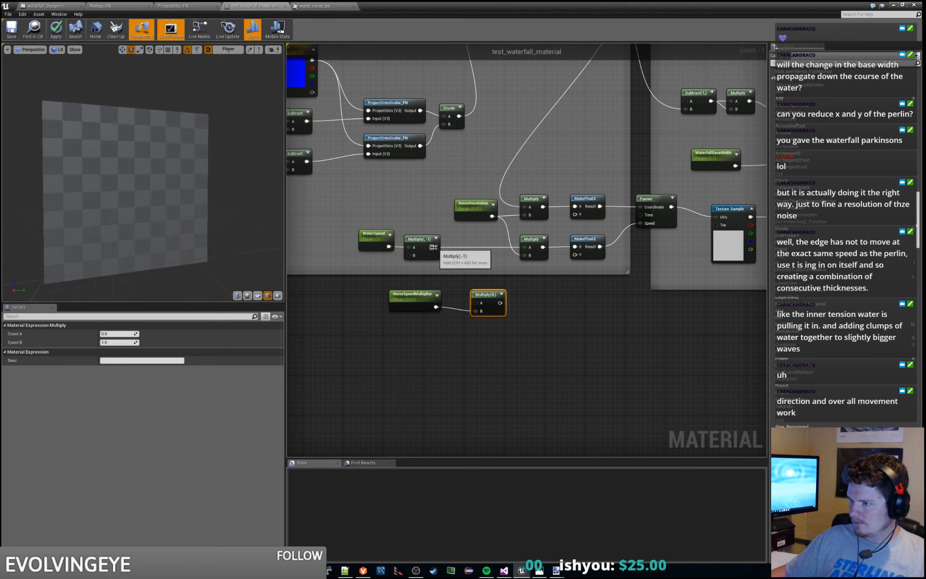
pyautogui.moveTo(435, 247); pyautogui.dragTo(524, 247)
pyautogui.moveTo(483, 294); pyautogui.dragTo(477, 239)
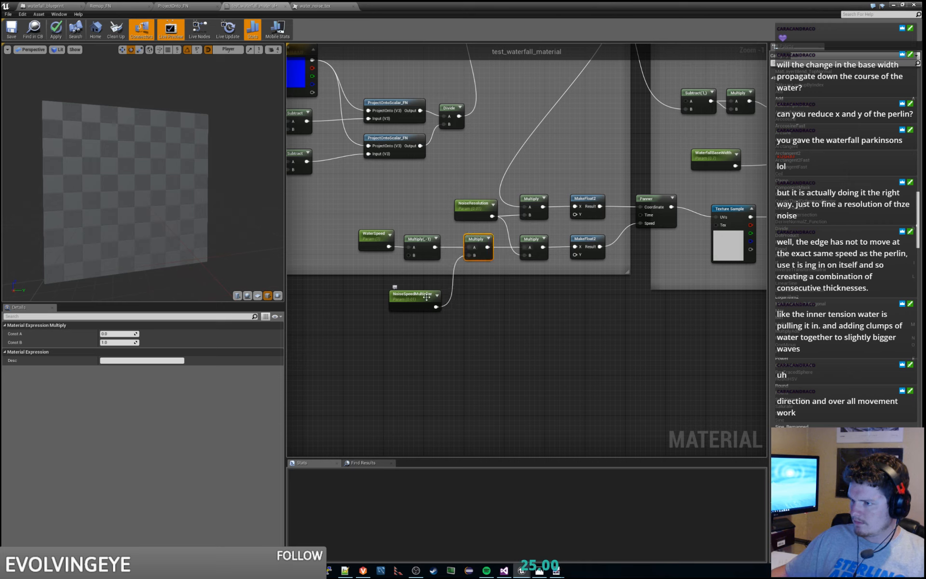
# Step: Set NoiseSpeedMultiplier's default value to 1 and place the node just below the -1 Multiply
pyautogui.click(427, 298)
pyautogui.click(117, 360)
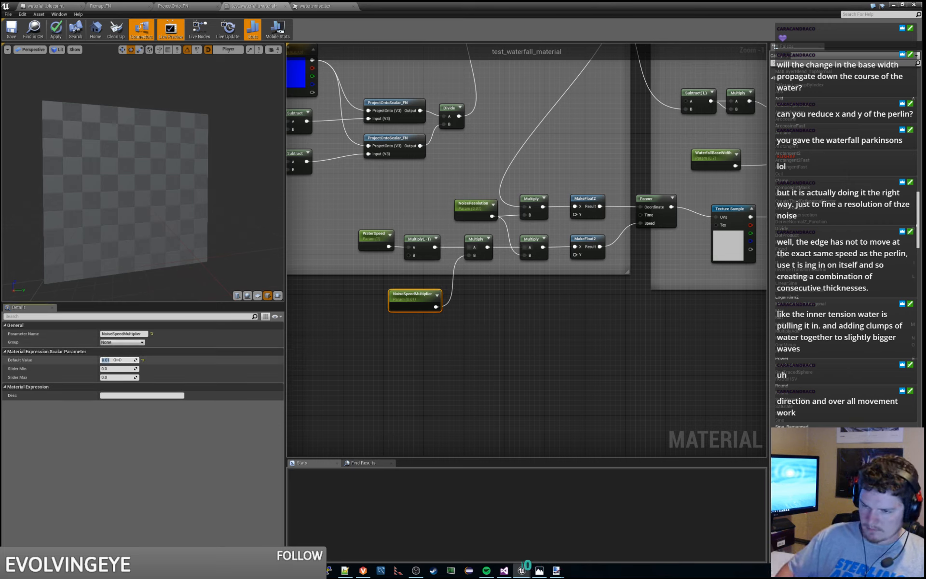
pyautogui.write('1')
pyautogui.press('Return')
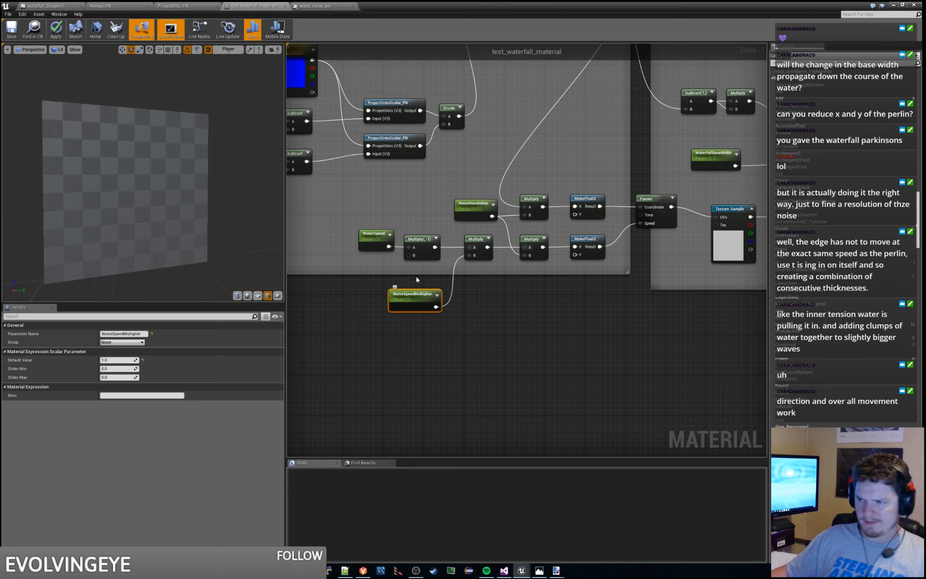
pyautogui.moveTo(416, 279); pyautogui.dragTo(415, 273)
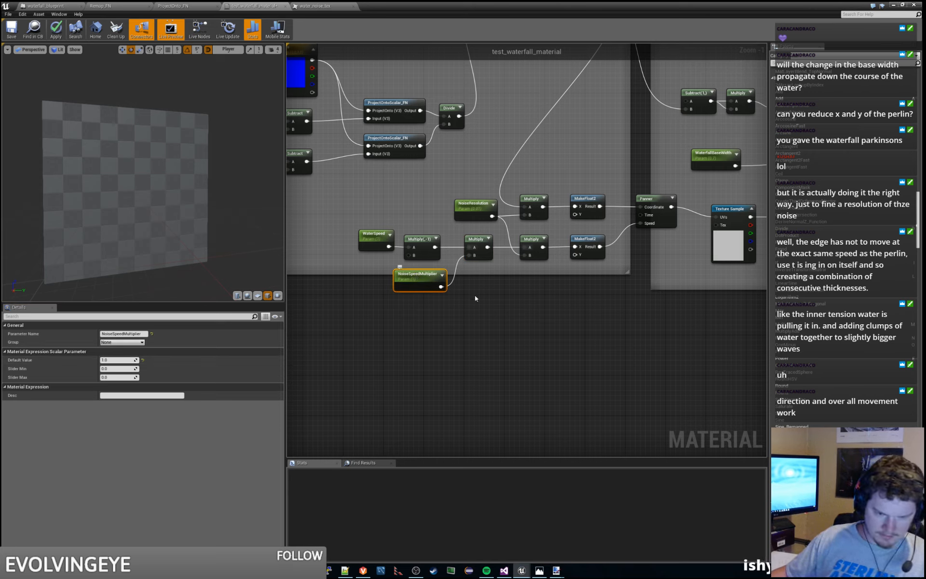
# Step: Move the noise nodes below the Create UVs group, shift the Map texture coordinates group left, and extend the Create UVs box slightly left
pyautogui.scroll(-2, 500, 299)
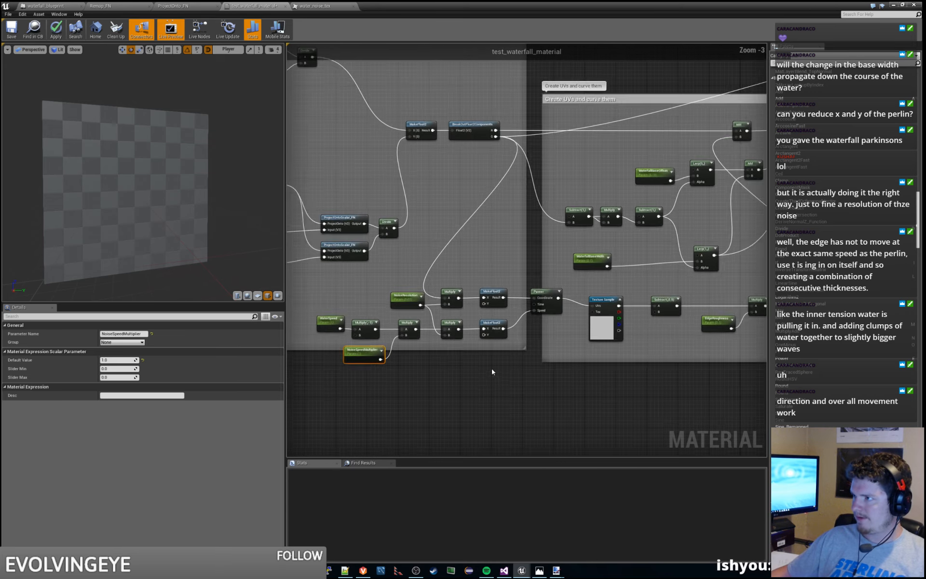
pyautogui.scroll(-1, 511, 370)
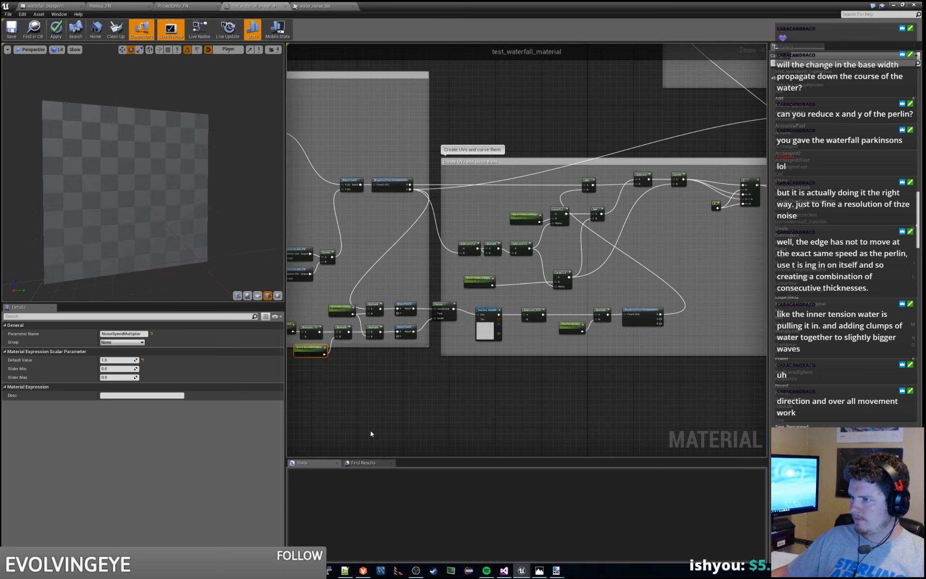
pyautogui.scroll(-2, 456, 392)
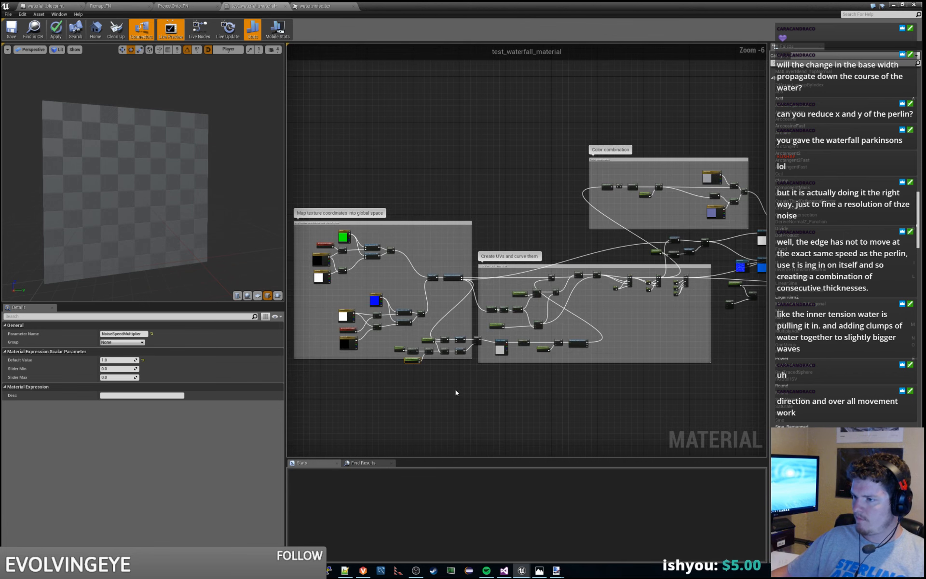
pyautogui.moveTo(385, 358); pyautogui.dragTo(584, 408)
pyautogui.moveTo(468, 223); pyautogui.dragTo(352, 224)
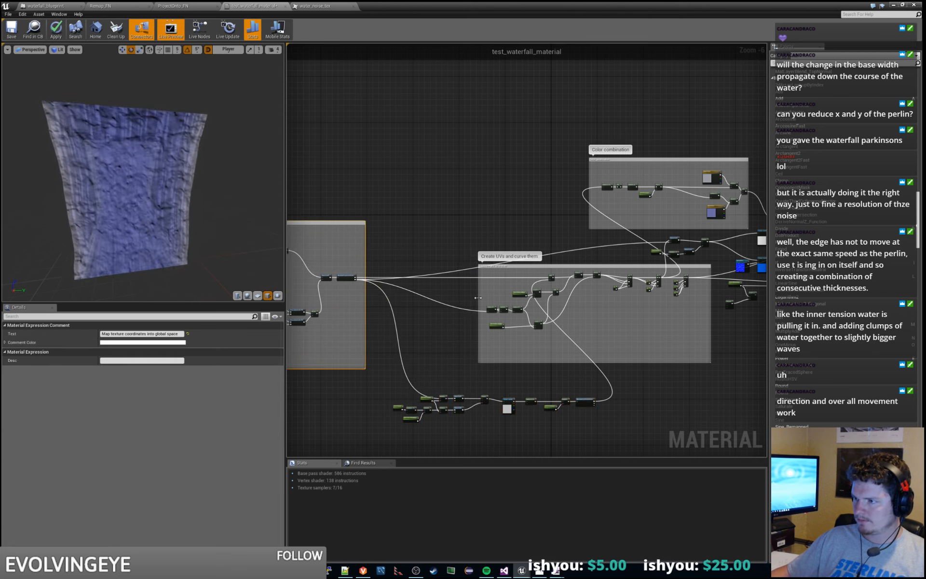
pyautogui.moveTo(478, 297)
pyautogui.mouseDown()
pyautogui.moveTo(411, 298)
pyautogui.moveTo(462, 298)
pyautogui.mouseUp()
# Step: Add a comment titled "Edge Noise" in the empty graph area above the Create UVs group
pyautogui.click(428, 232)
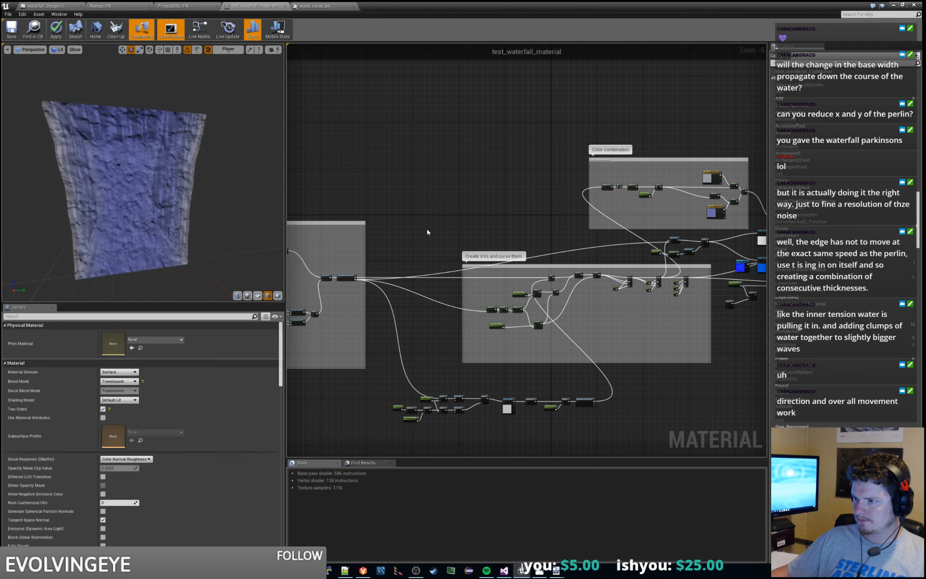
pyautogui.rightClick(428, 232)
pyautogui.write('comment')
pyautogui.press('Return')
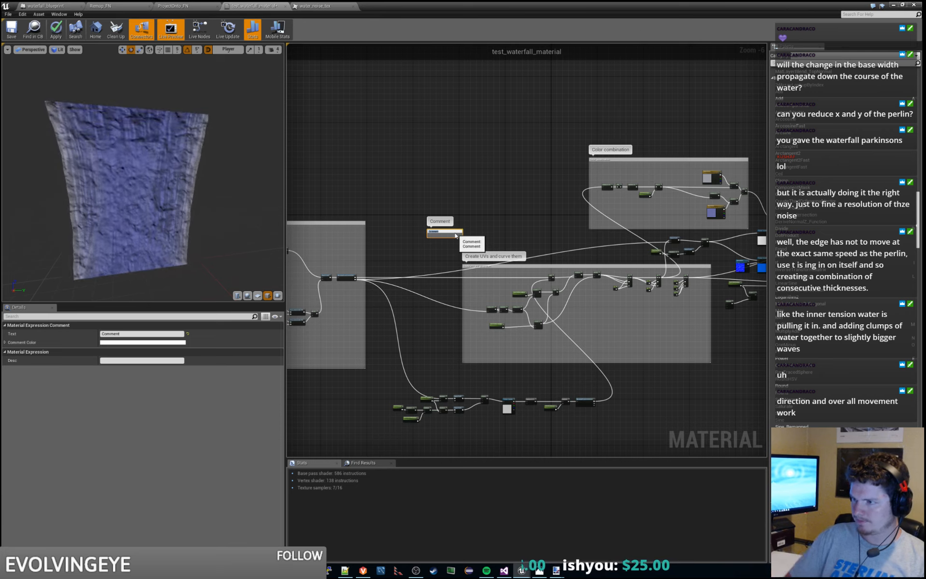
pyautogui.write('Edge')
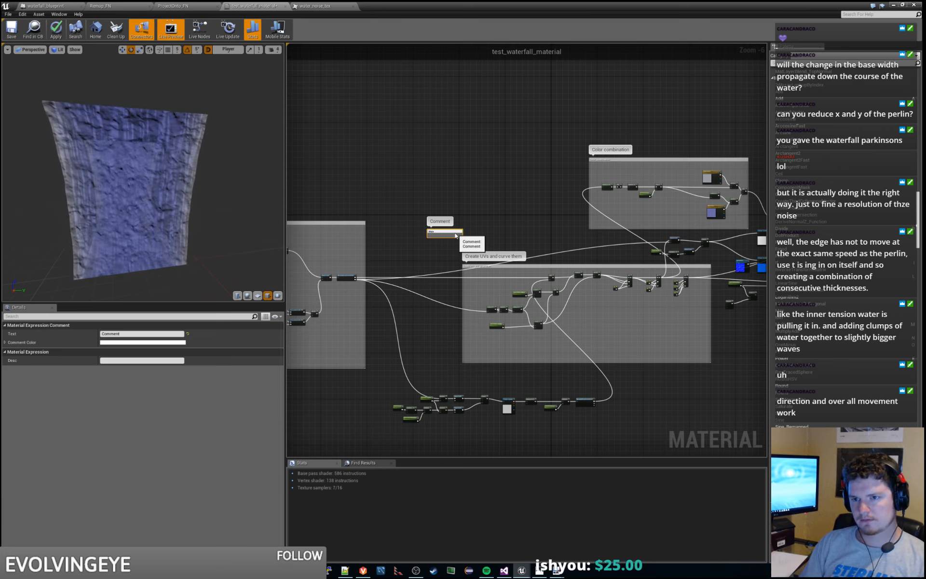
pyautogui.write(' Noise')
pyautogui.press('Return')
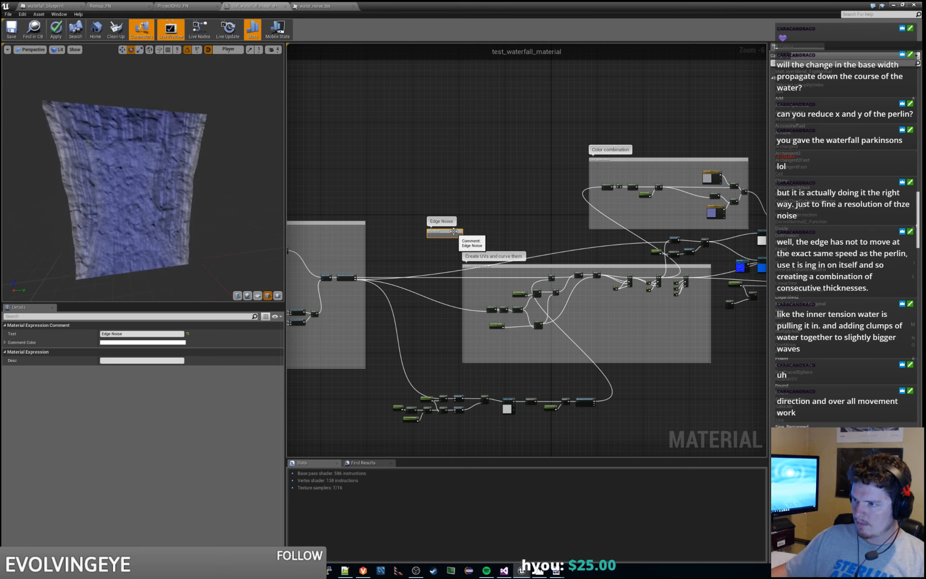
# Step: Enlarge the Edge Noise comment box above the Create UVs group and move the noise node chain into it
pyautogui.moveTo(453, 232); pyautogui.dragTo(576, 248)
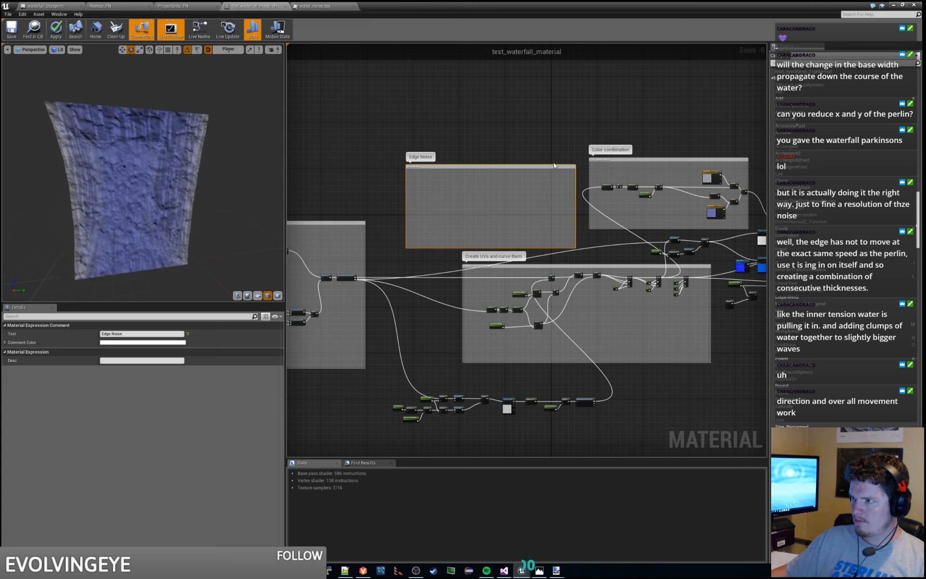
pyautogui.moveTo(542, 167); pyautogui.dragTo(525, 151)
pyautogui.moveTo(381, 373); pyautogui.dragTo(579, 422)
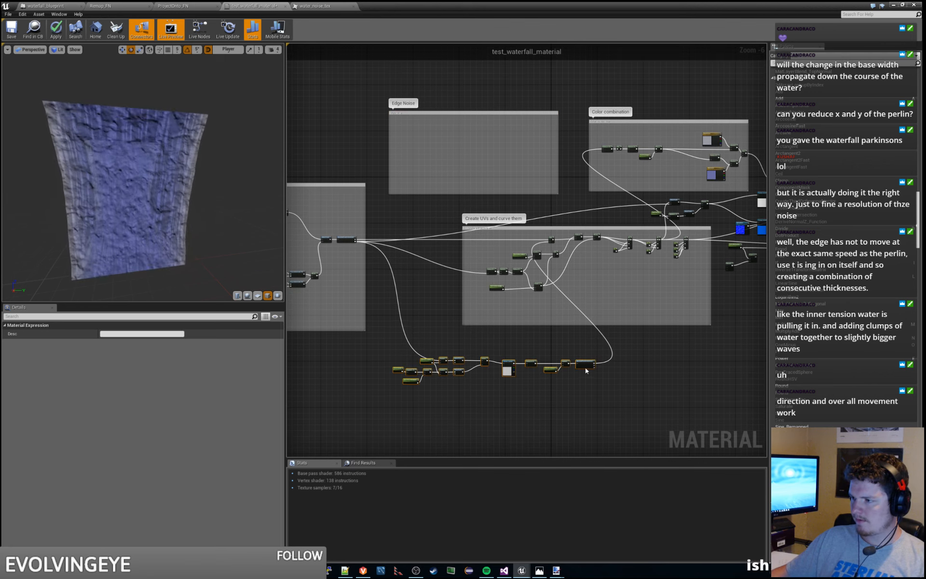
pyautogui.moveTo(585, 369); pyautogui.dragTo(545, 151)
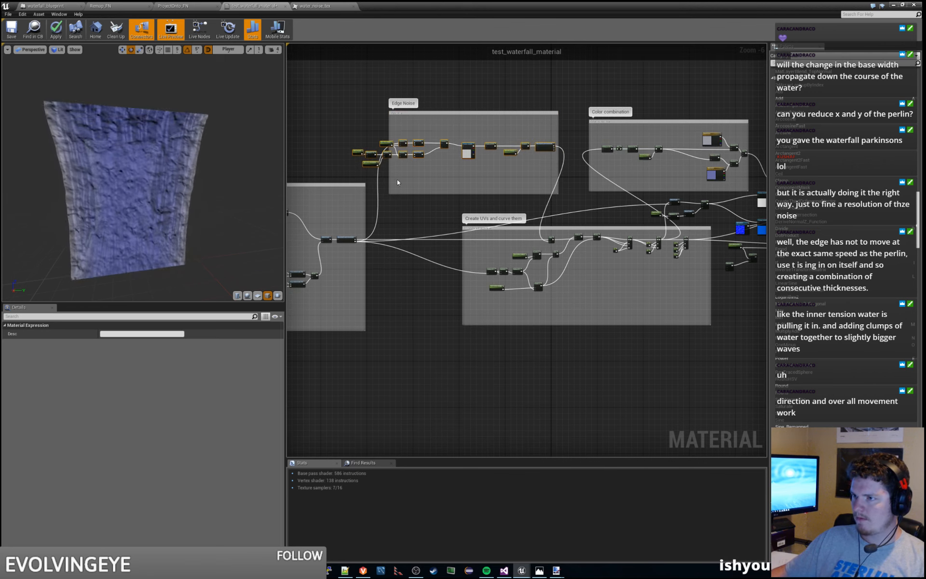
# Step: Widen the Edge Noise box to enclose all its nodes, reduce its height to fit them, and nudge it lower
pyautogui.moveTo(379, 177); pyautogui.dragTo(333, 178)
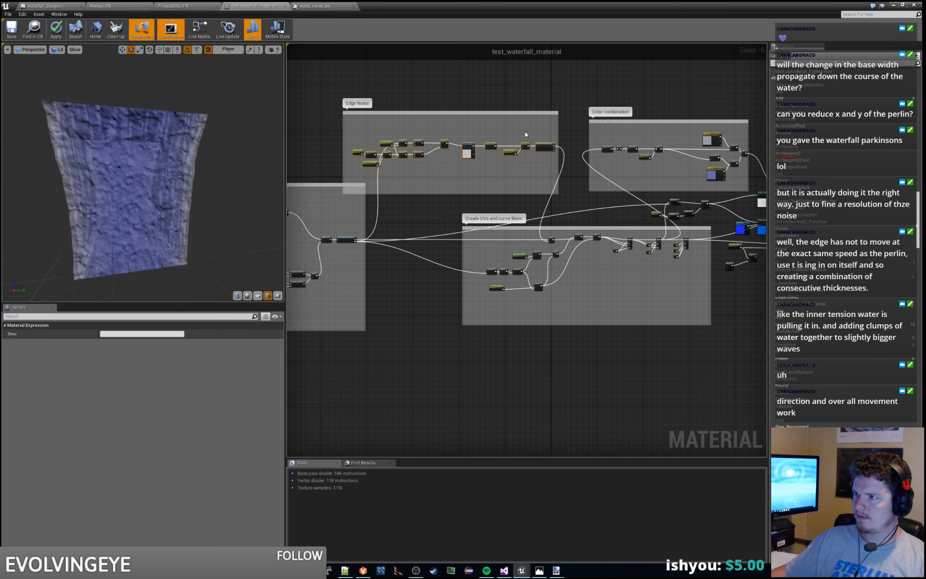
pyautogui.moveTo(541, 146); pyautogui.dragTo(537, 128)
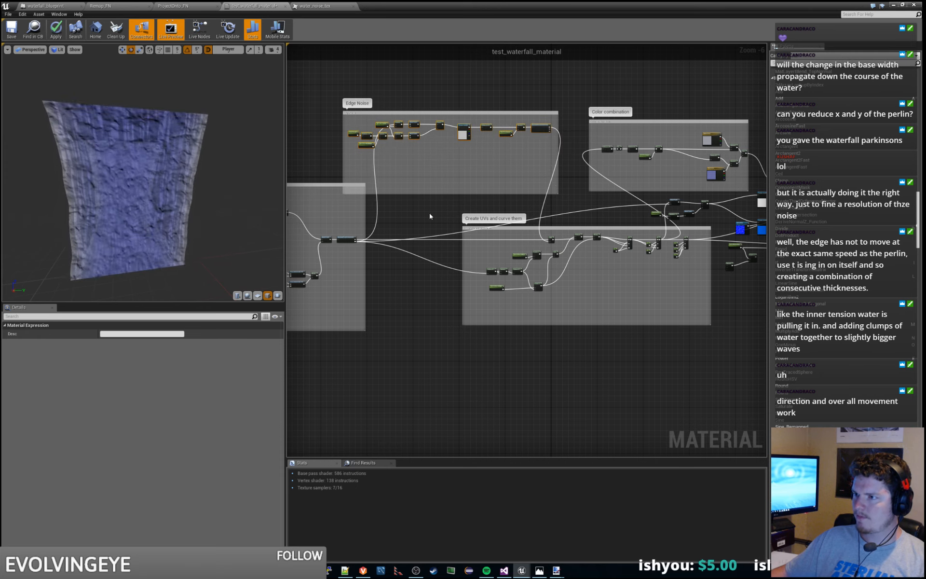
pyautogui.moveTo(438, 195); pyautogui.dragTo(445, 158)
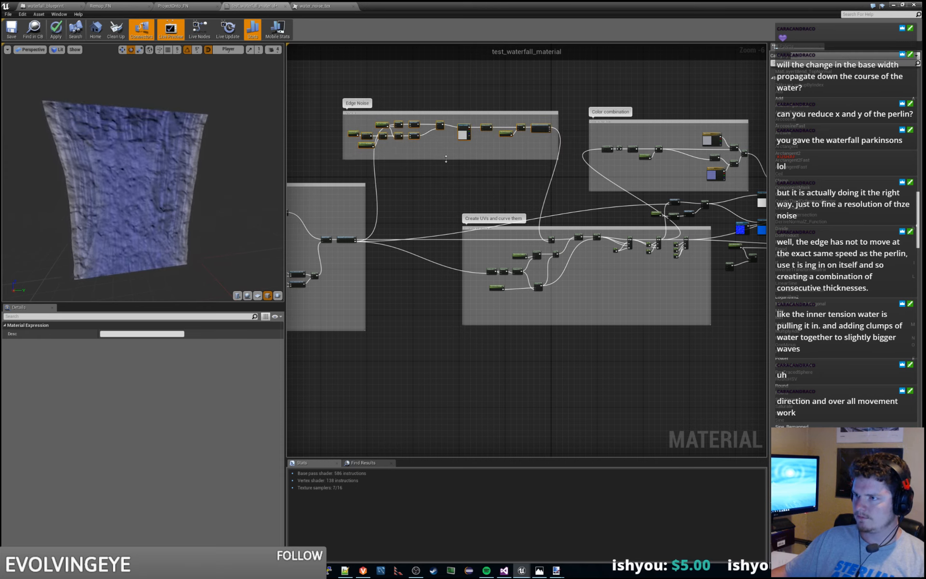
pyautogui.moveTo(475, 114)
pyautogui.mouseDown()
pyautogui.moveTo(495, 128)
pyautogui.moveTo(483, 122)
pyautogui.moveTo(483, 130)
pyautogui.mouseUp()
# Step: Shift the Map texture coordinates group further left and lower the Edge Noise group closer to the Create UVs group
pyautogui.moveTo(295, 186); pyautogui.dragTo(462, 178, button='right')
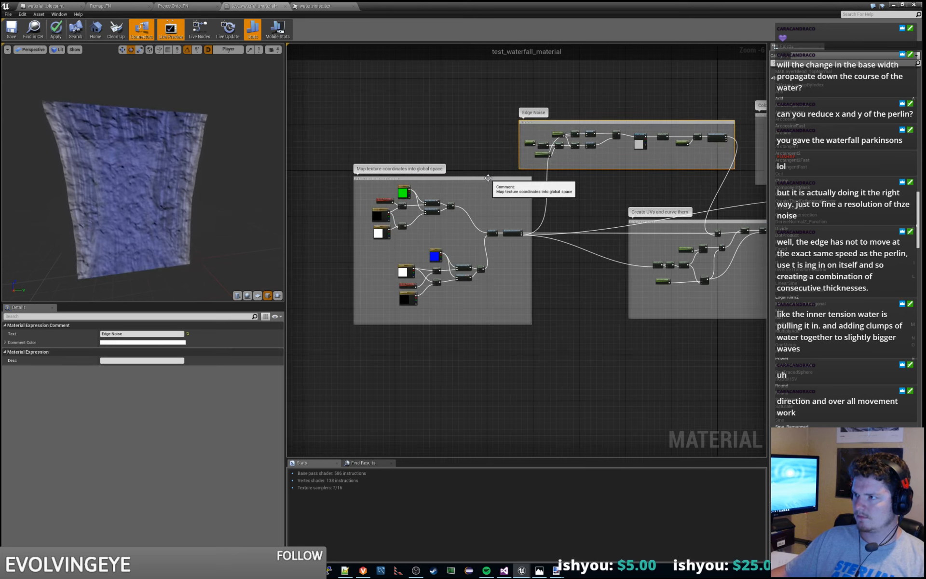
pyautogui.moveTo(488, 179); pyautogui.dragTo(463, 179)
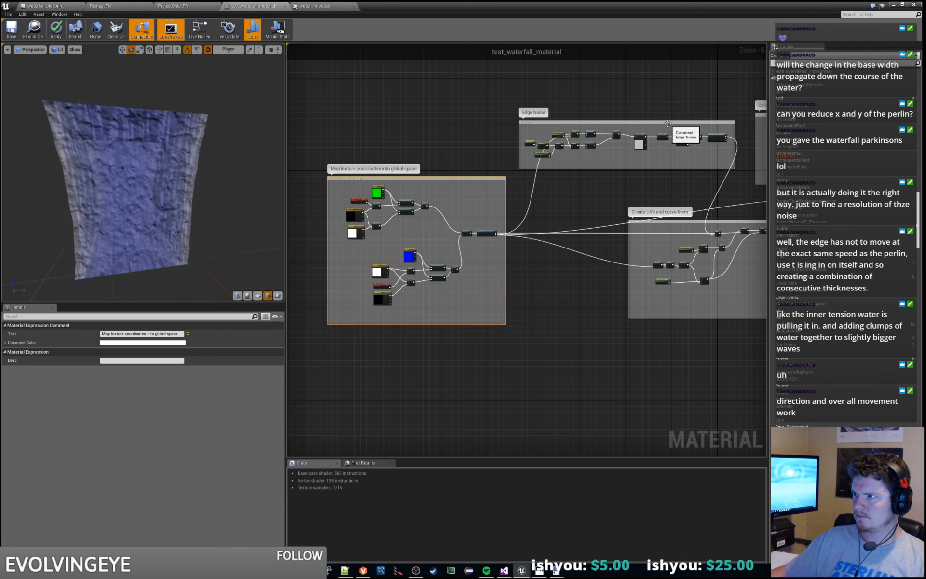
pyautogui.moveTo(667, 124); pyautogui.dragTo(670, 157)
pyautogui.moveTo(737, 240); pyautogui.dragTo(555, 289, button='right')
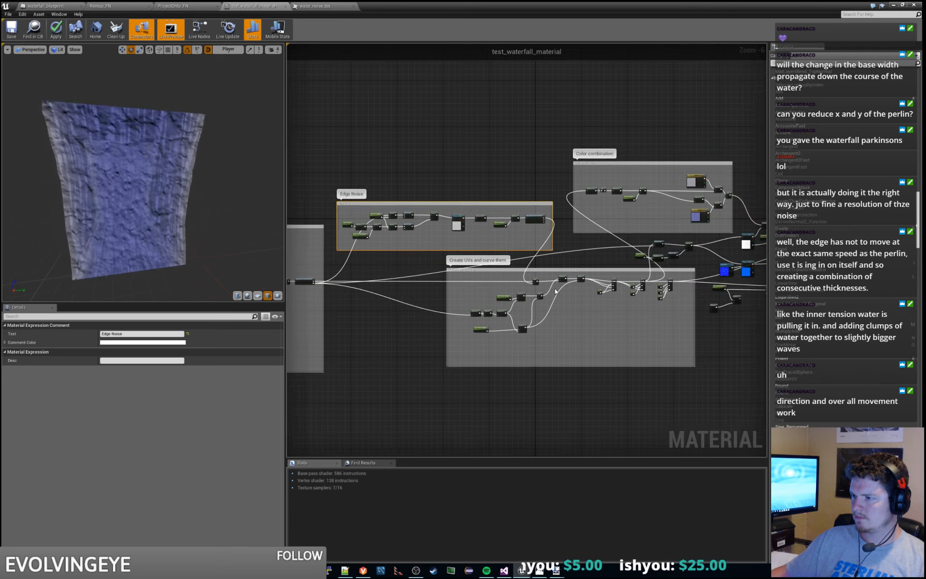
pyautogui.scroll(2, 554, 289)
pyautogui.click(531, 158)
pyautogui.scroll(2, 481, 143)
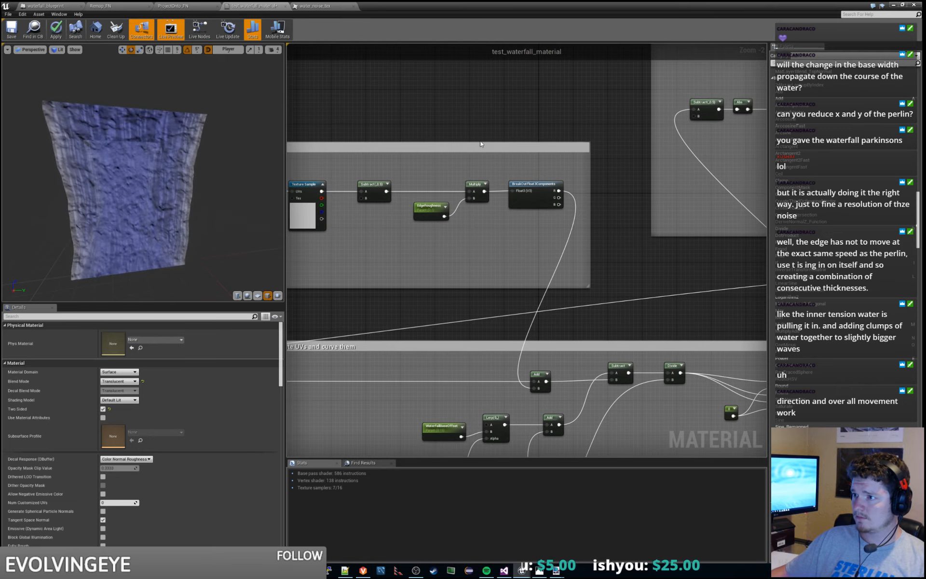
pyautogui.moveTo(467, 151); pyautogui.dragTo(467, 174)
# Step: Reposition the NoiseSpeedMultiplier node directly below the Multiply node it feeds in the Edge Noise group
pyautogui.moveTo(436, 127); pyautogui.dragTo(757, 112, button='right')
pyautogui.scroll(-1, 714, 120)
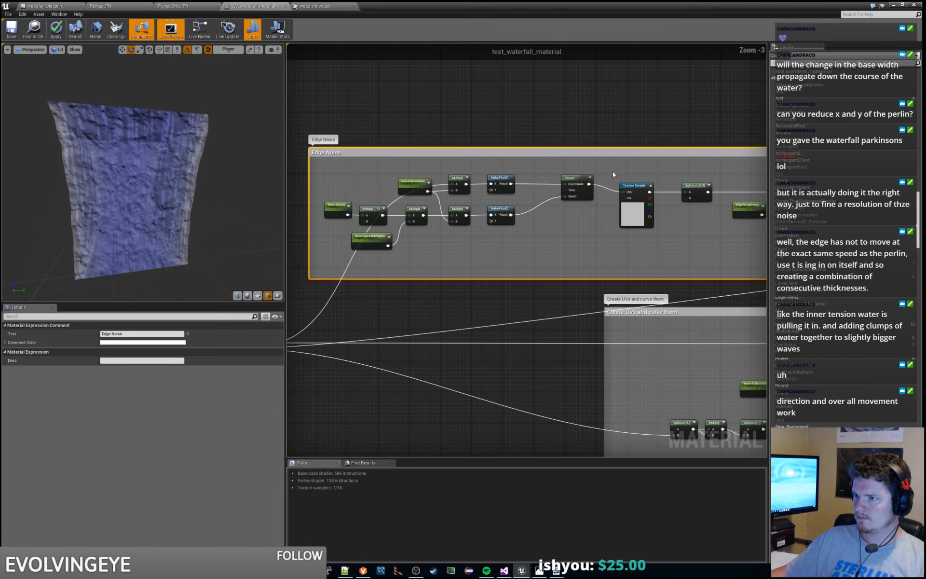
pyautogui.scroll(2, 412, 301)
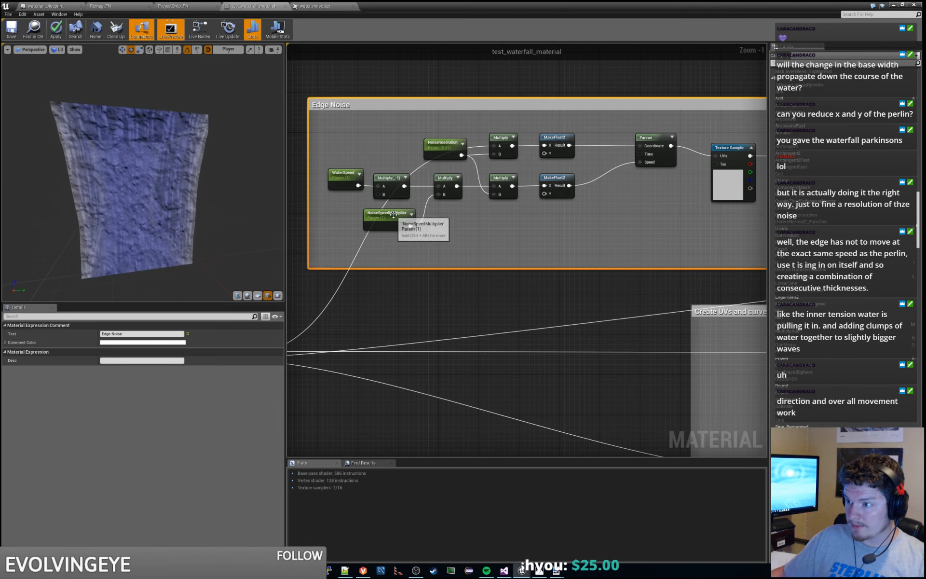
pyautogui.click(396, 221)
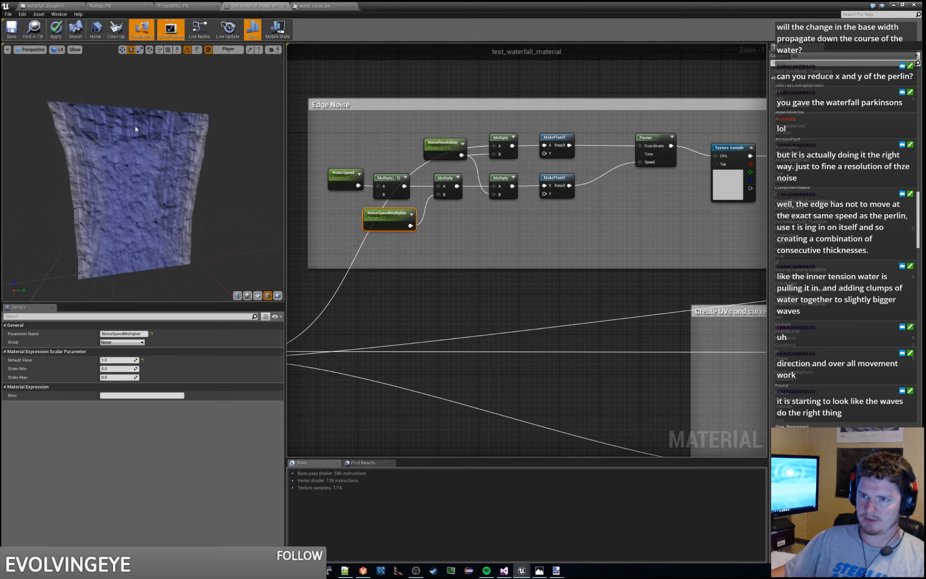
pyautogui.moveTo(396, 221); pyautogui.dragTo(422, 231)
pyautogui.click(478, 229)
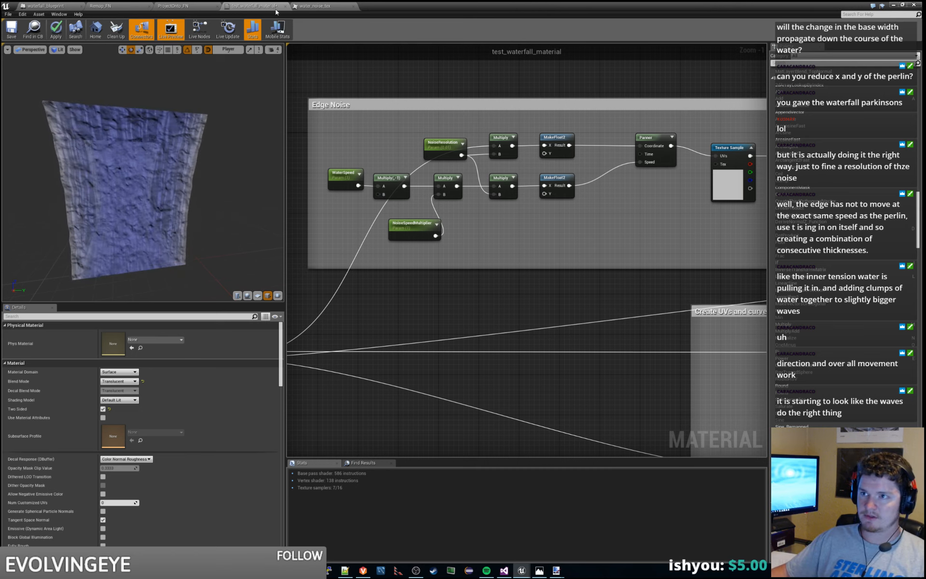
# Step: Look up the exact parameter names of the NoiseSpeedMultiplier, NoiseResolution and EdgeRoughness nodes
pyautogui.click(424, 234)
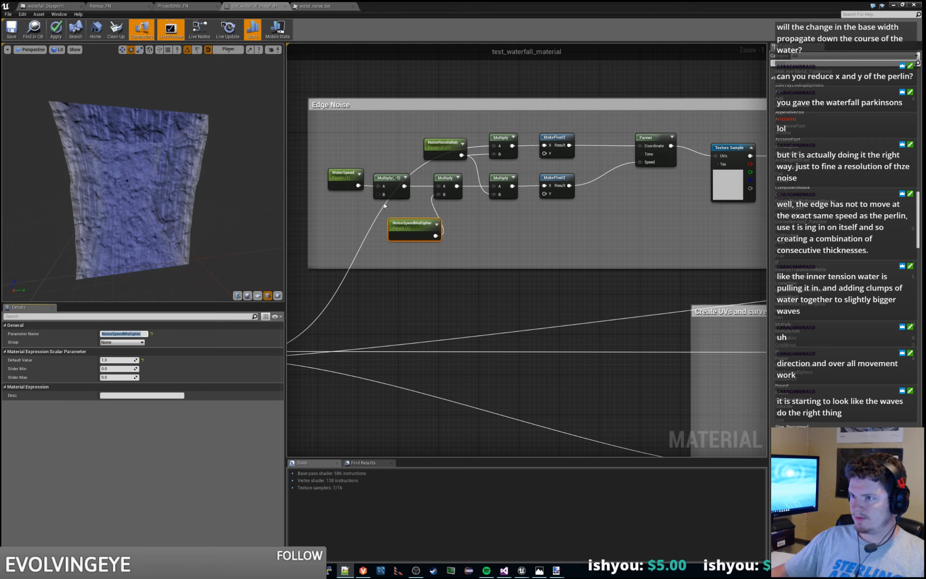
pyautogui.click(449, 143)
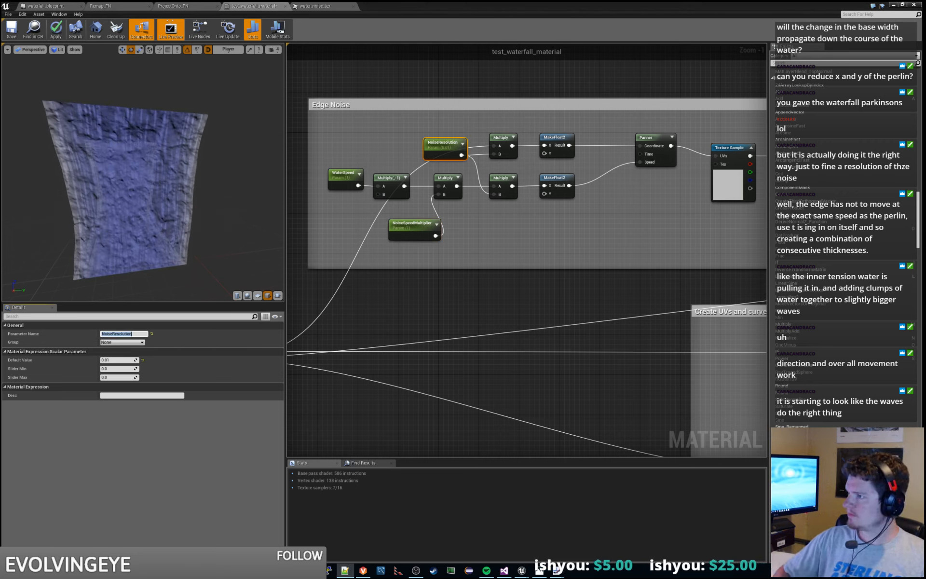
pyautogui.click(610, 213)
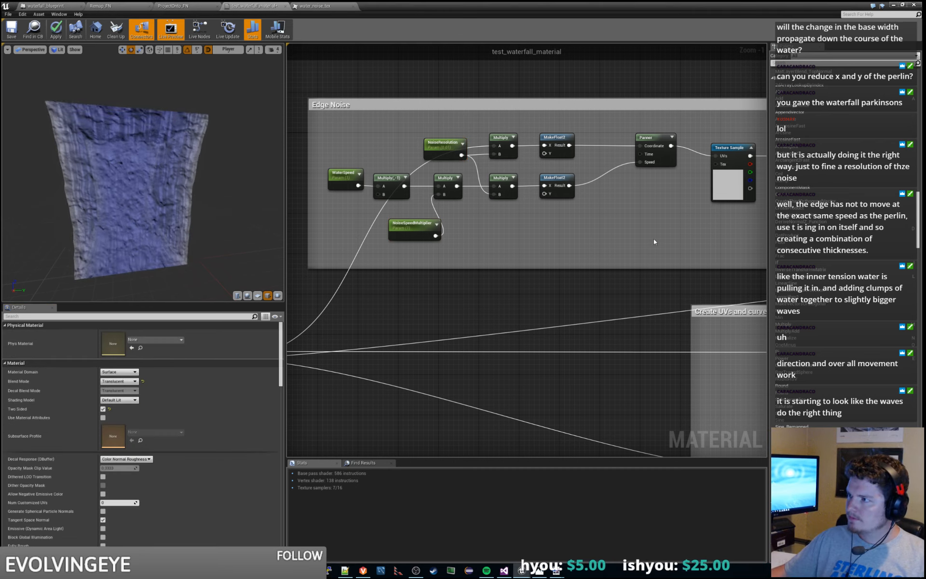
pyautogui.scroll(-2, 654, 241)
pyautogui.moveTo(668, 236); pyautogui.dragTo(347, 269, button='right')
pyautogui.click(499, 227)
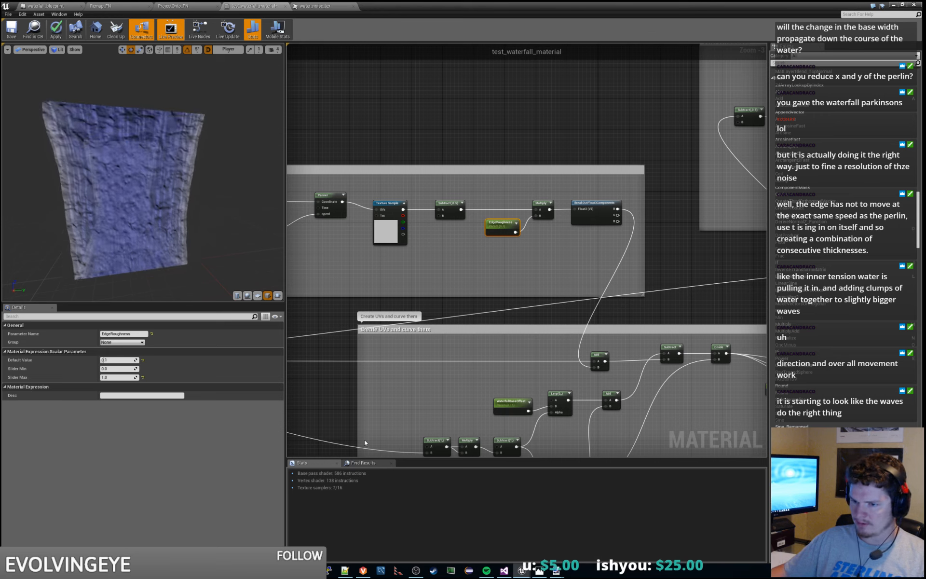
pyautogui.click(124, 333)
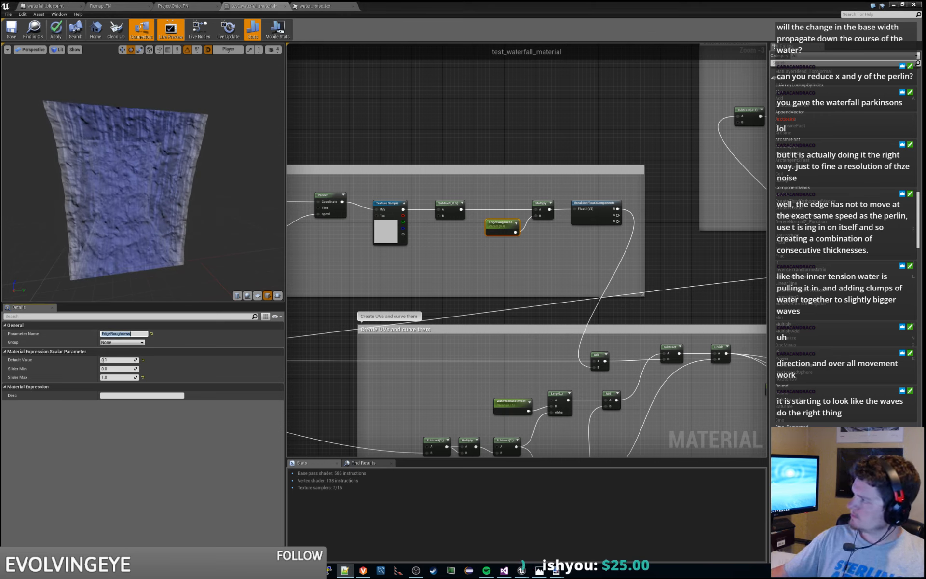
pyautogui.click(369, 113)
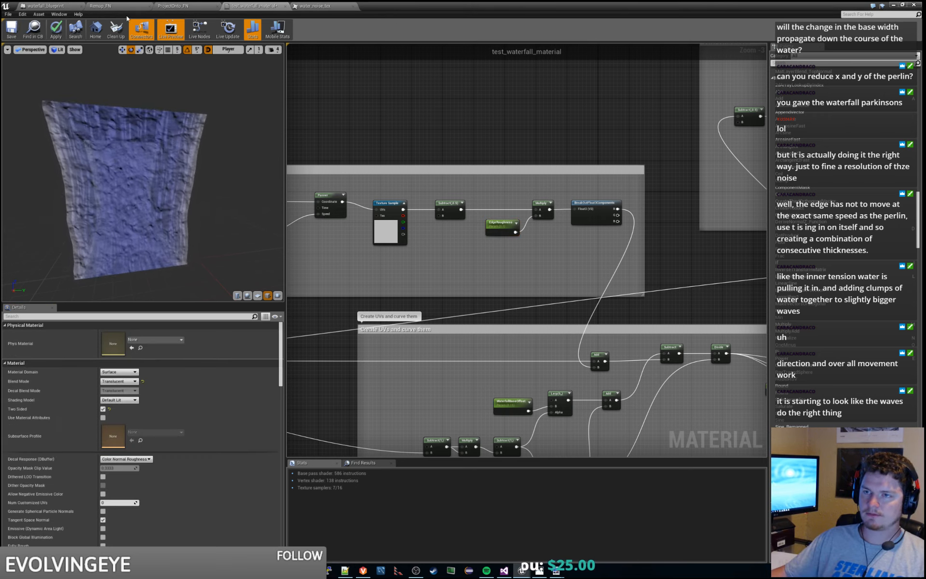
# Step: In waterfall_blueprint, duplicate the WaterColorExponent variable in the Falls category and name the copy NoiseSpeedMultiplier
pyautogui.click(54, 6)
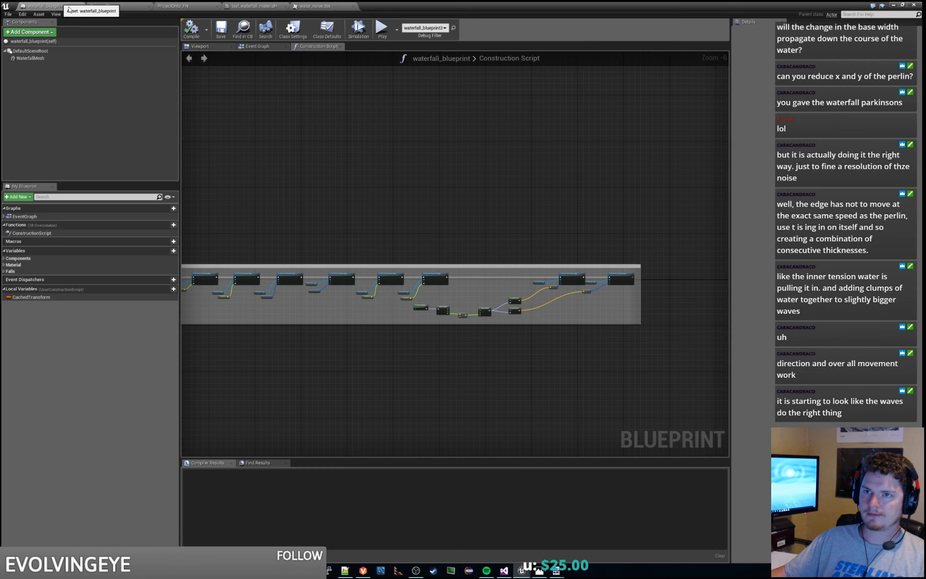
pyautogui.click(9, 271)
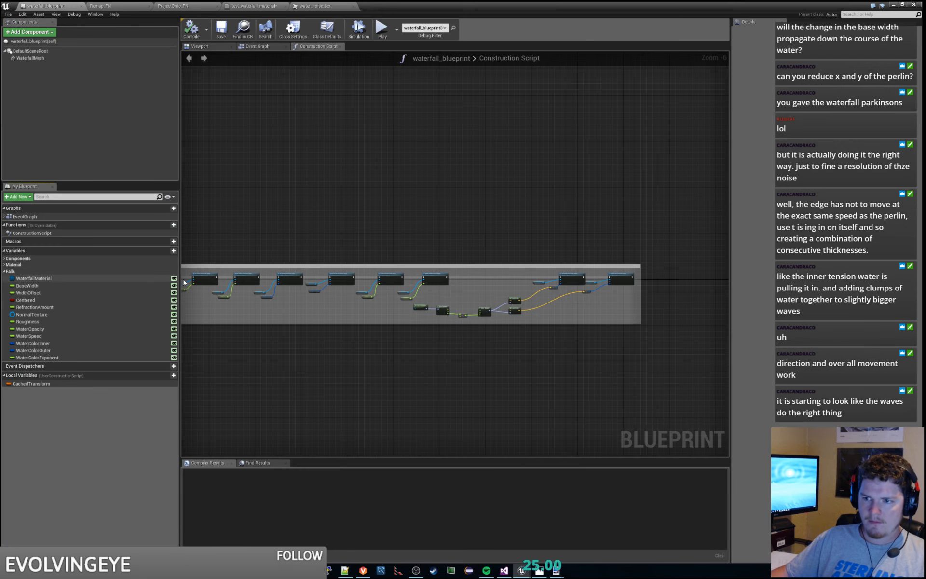
pyautogui.rightClick(47, 357)
pyautogui.click(52, 369)
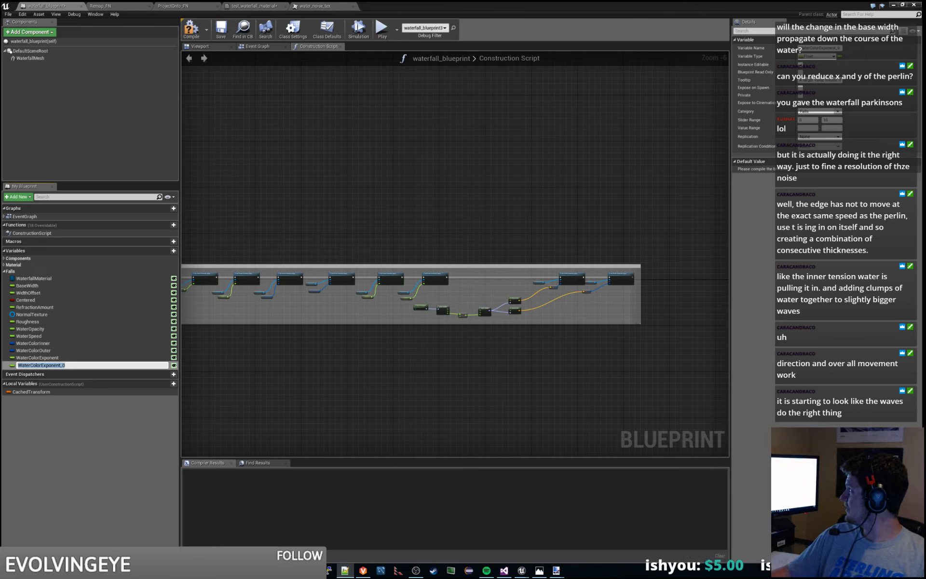
pyautogui.click(73, 366)
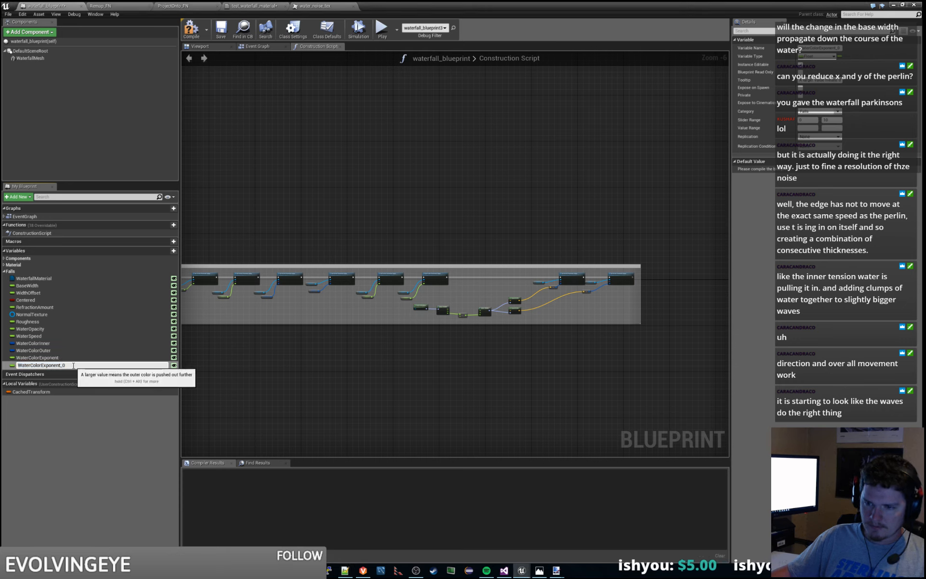
pyautogui.hotkey('ctrl', 'a')
pyautogui.write('NoiseSpeedMultiplier')
pyautogui.press('Return')
# Step: Duplicate the NoiseSpeedMultiplier variable in the Falls category and name the copy NoiseResolution
pyautogui.rightClick(47, 365)
pyautogui.click(55, 365)
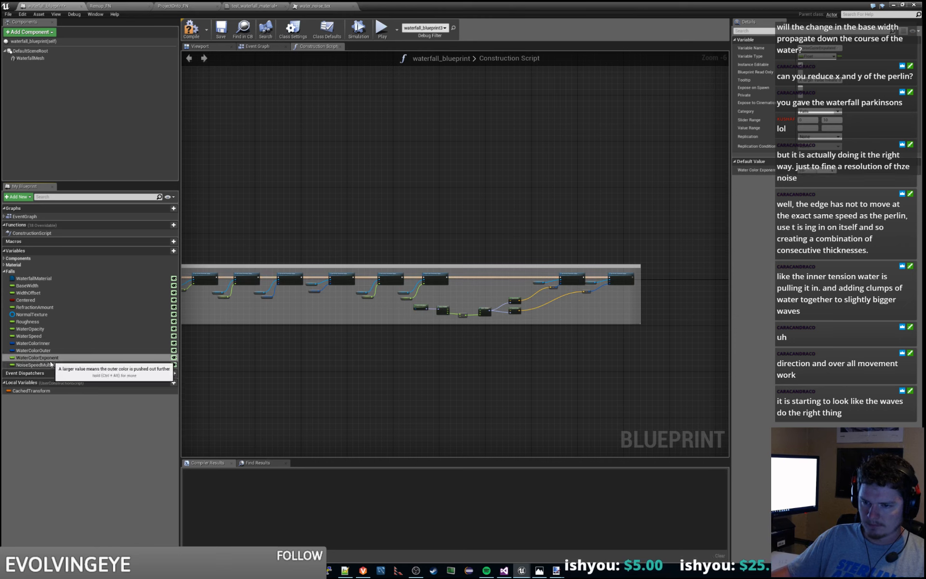
pyautogui.rightClick(50, 363)
pyautogui.click(72, 381)
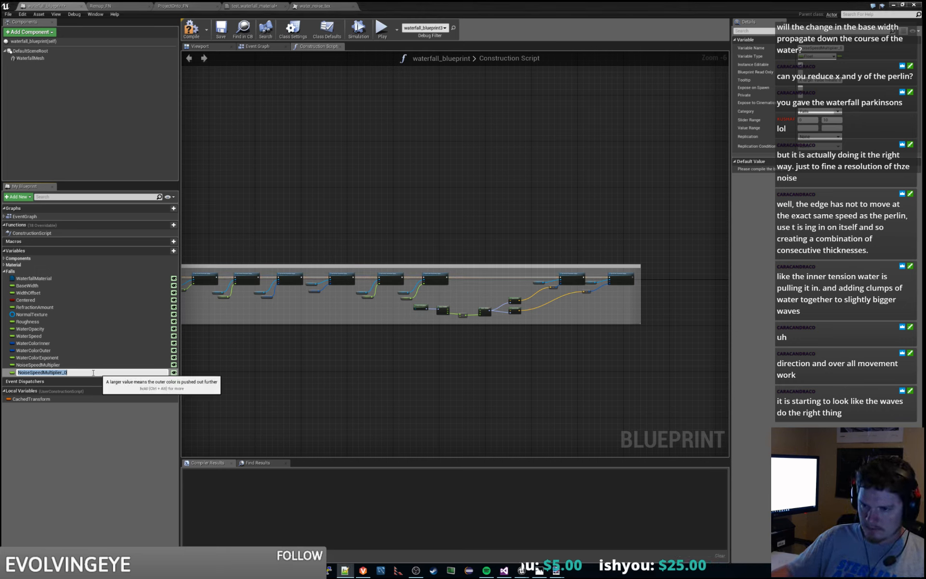
pyautogui.write('NoiseResolution')
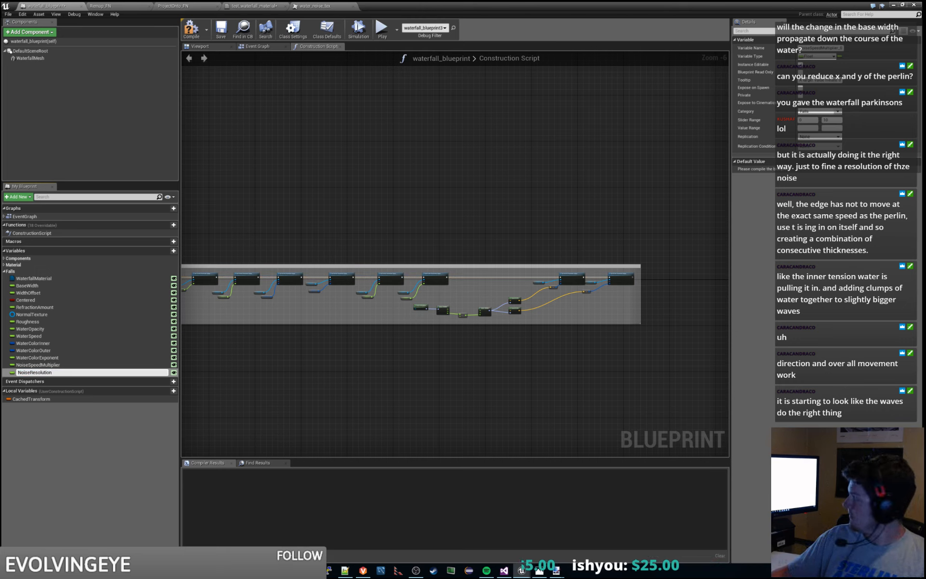
pyautogui.click(38, 371)
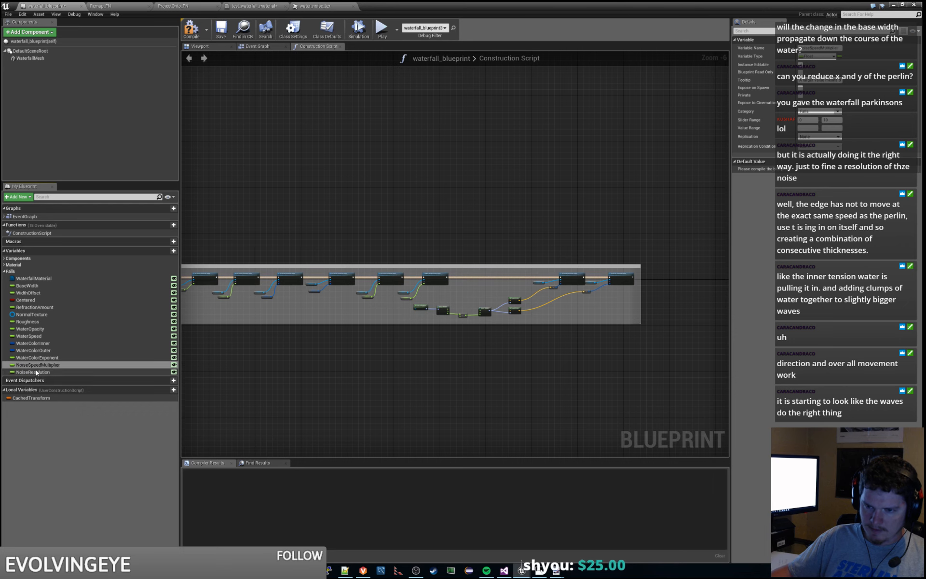
# Step: Duplicate the NoiseResolution variable and name the copy EdgeRoughness
pyautogui.rightClick(41, 373)
pyautogui.click(47, 382)
pyautogui.write('EdgeRoughness')
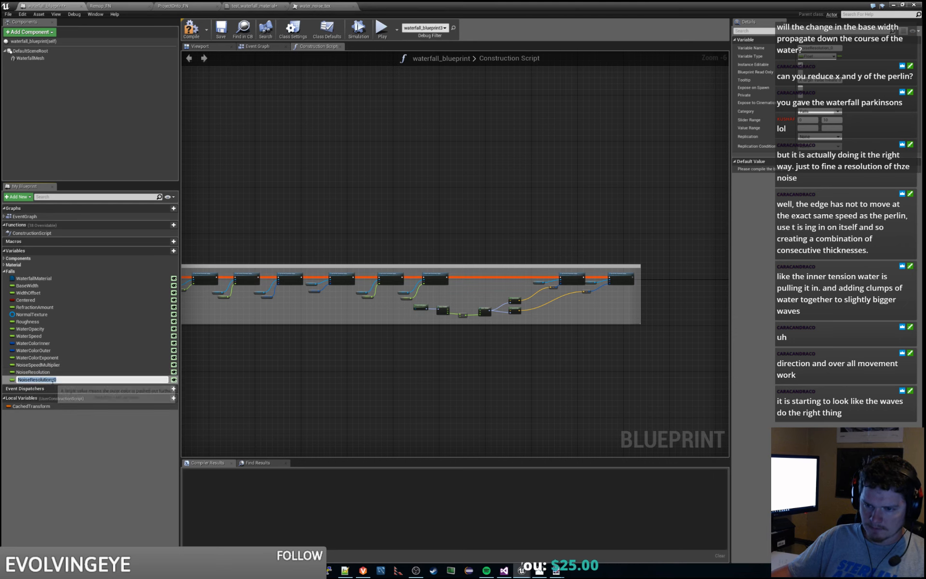
pyautogui.press('Return')
# Step: Set the maximum of the NoiseSpeedMultiplier variable's slider range to 2 and compile the blueprint
pyautogui.click(38, 365)
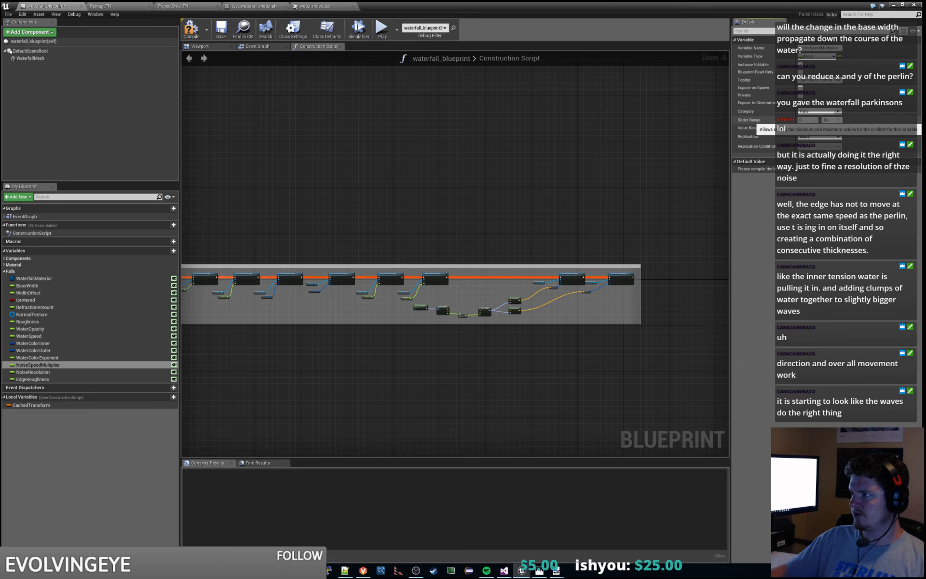
pyautogui.moveTo(834, 120); pyautogui.dragTo(813, 120)
pyautogui.write('2')
pyautogui.click(194, 32)
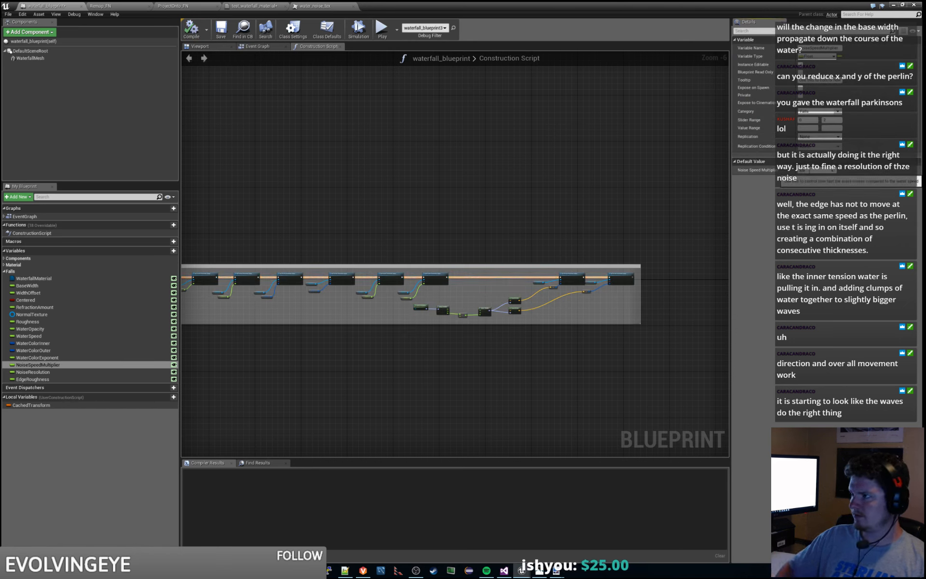
# Step: Close the water_noise_tex editor and check the NoiseResolution node's default value in test_waterfall_material
pyautogui.click(33, 373)
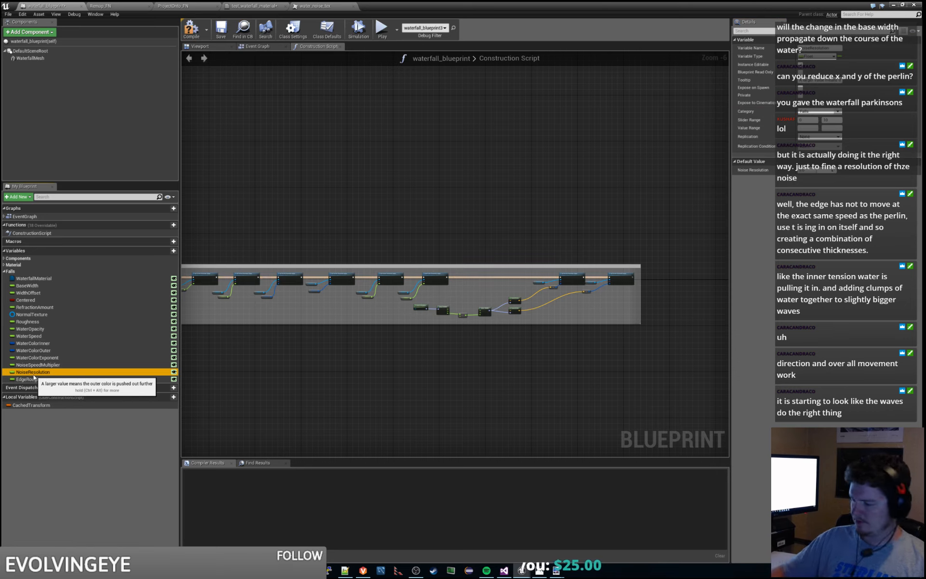
pyautogui.press('XF86AudioNext')
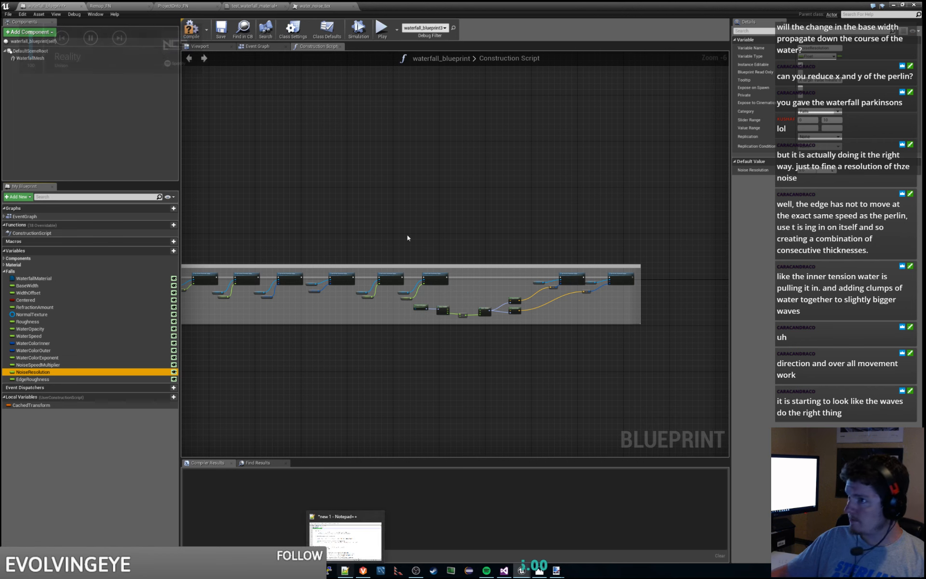
pyautogui.click(318, 6)
pyautogui.click(269, 6)
pyautogui.click(353, 6)
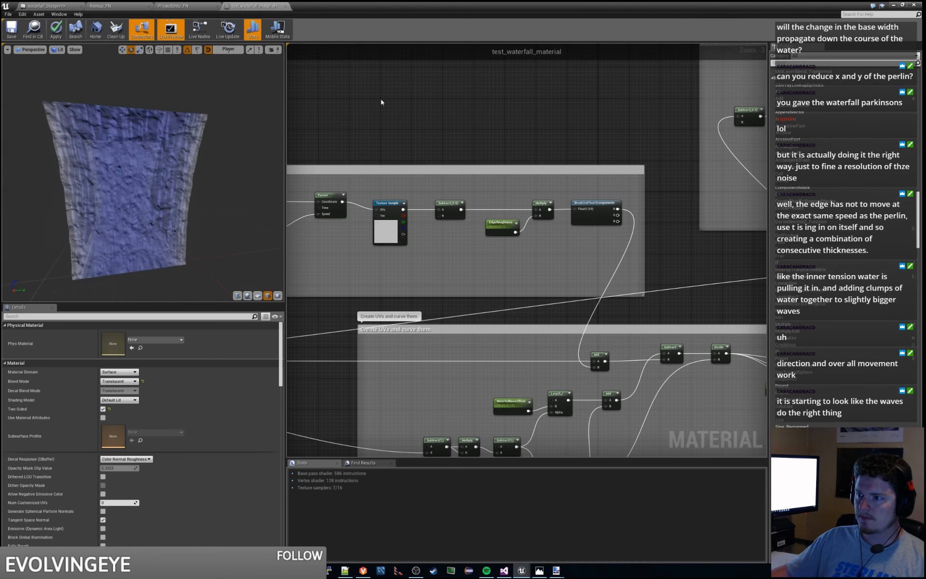
pyautogui.moveTo(459, 405); pyautogui.dragTo(688, 369, button='right')
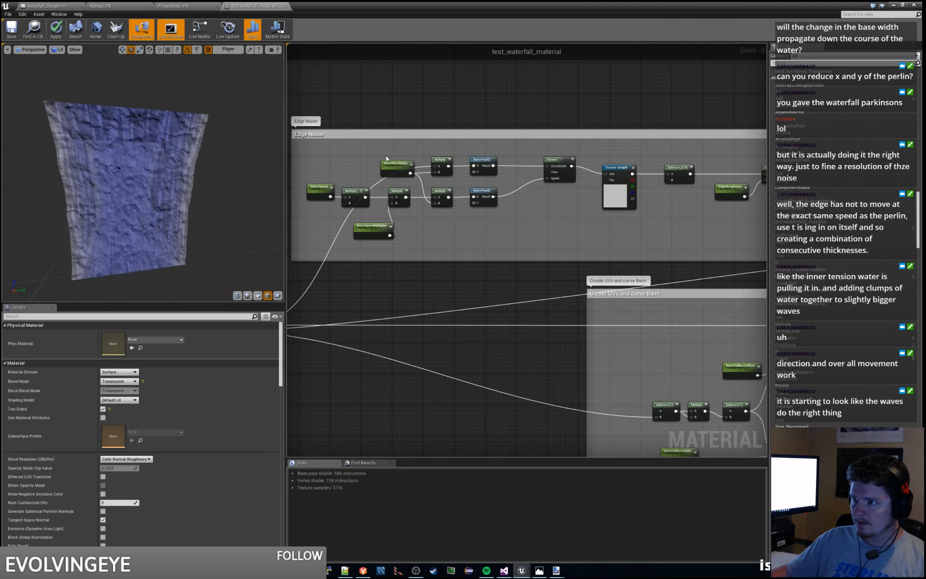
pyautogui.click(396, 165)
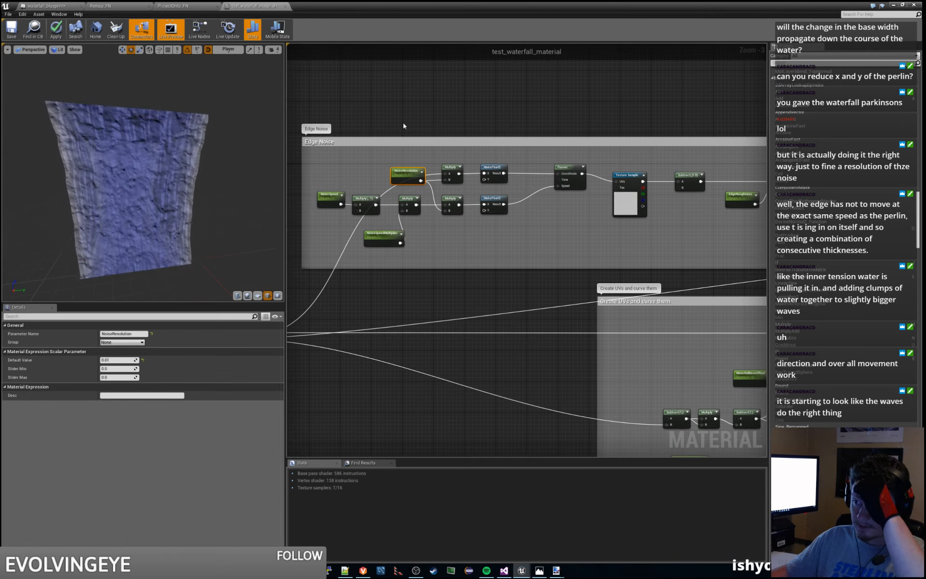
# Step: Back in waterfall_blueprint, adjust the slider ranges of the NoiseResolution and EdgeRoughness variables
pyautogui.click(46, 6)
pyautogui.scroll(1, 496, 233)
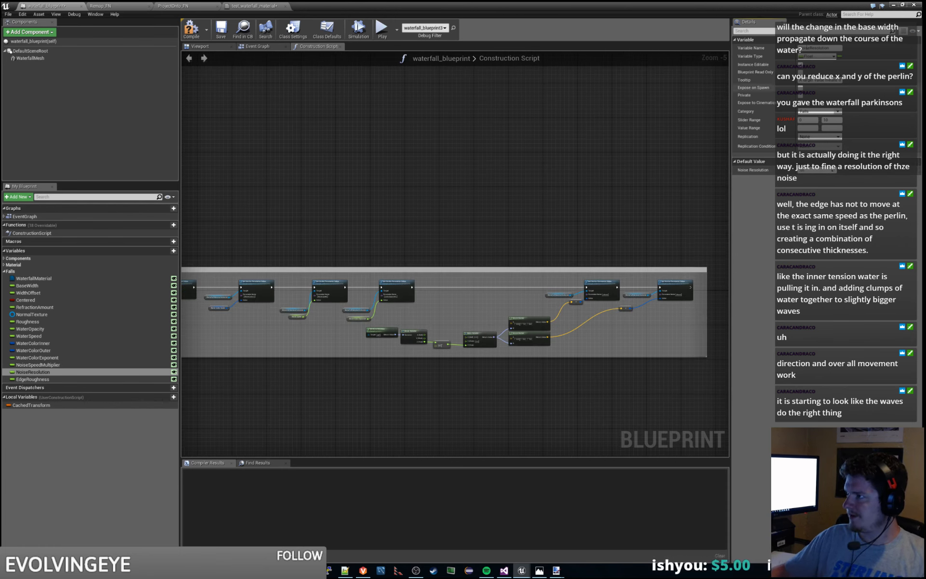
pyautogui.click(802, 120)
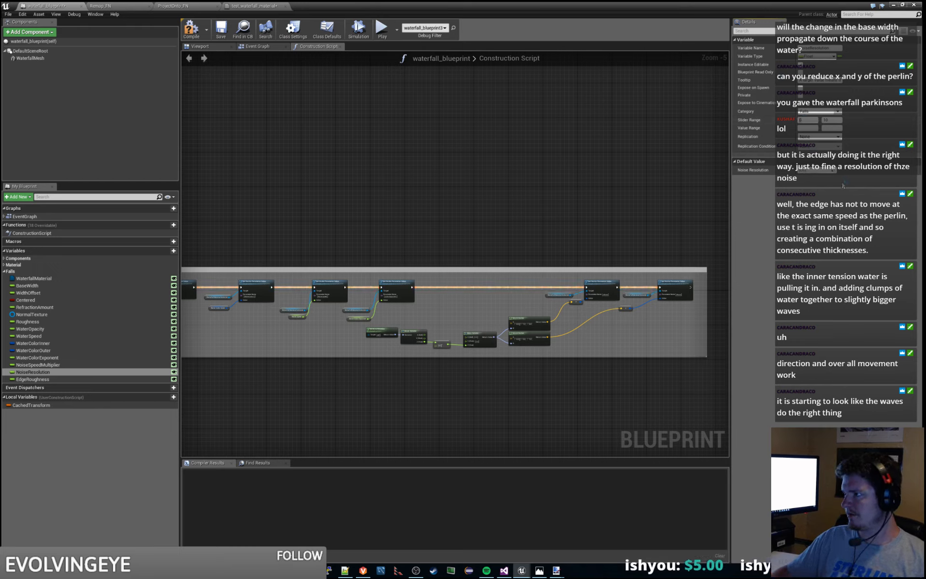
pyautogui.click(831, 119)
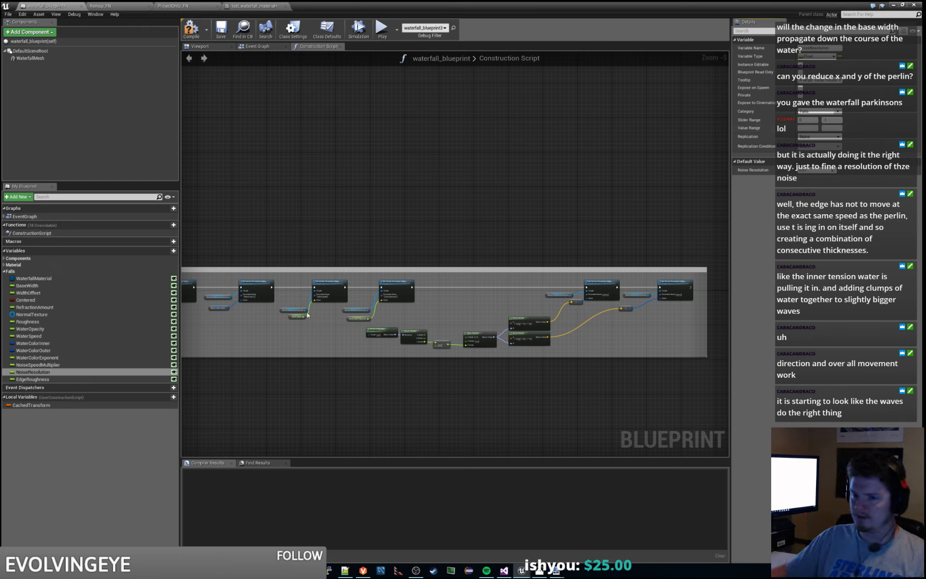
pyautogui.click(50, 379)
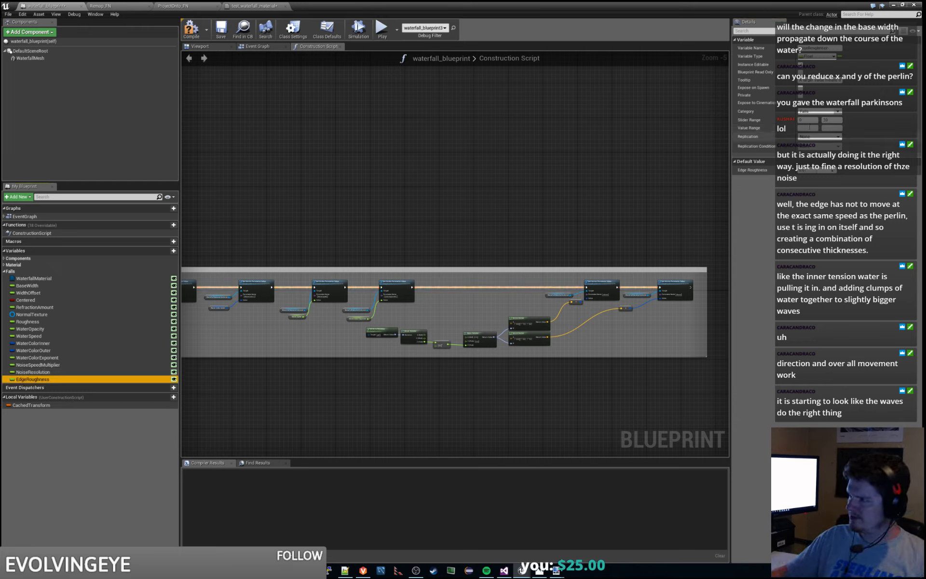
pyautogui.click(808, 121)
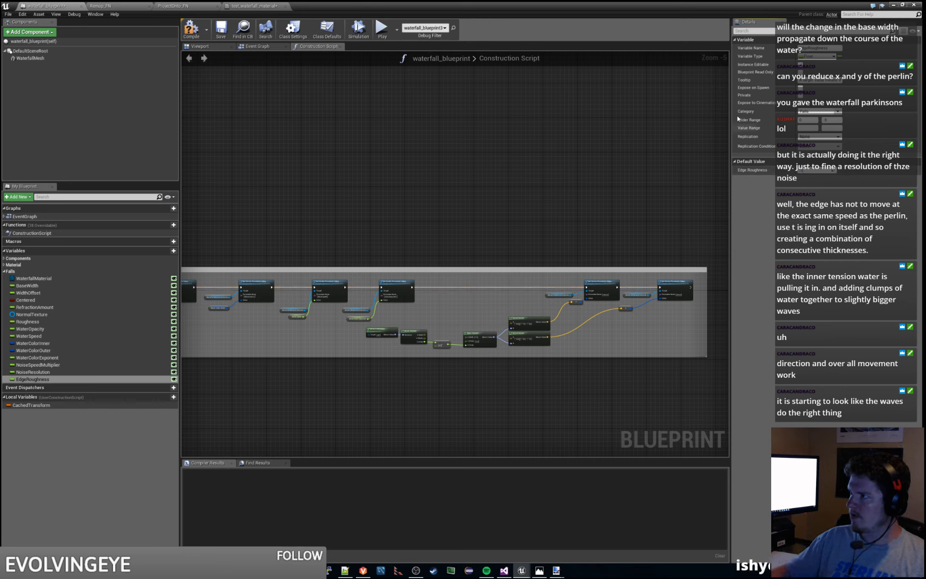
# Step: Replace the copied tooltips of the NoiseResolution and EdgeRoughness variables with descriptions of their own
pyautogui.click(80, 371)
pyautogui.click(812, 81)
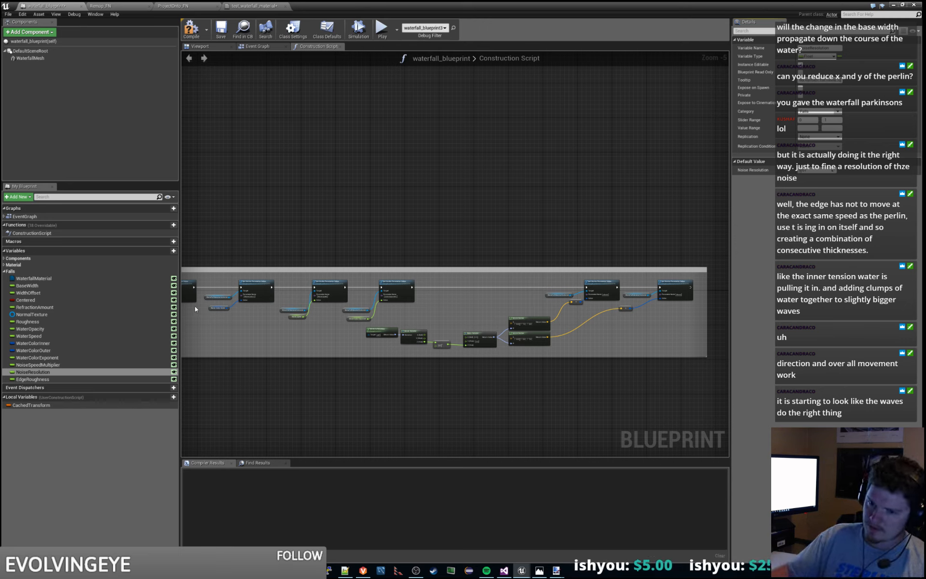
pyautogui.click(41, 380)
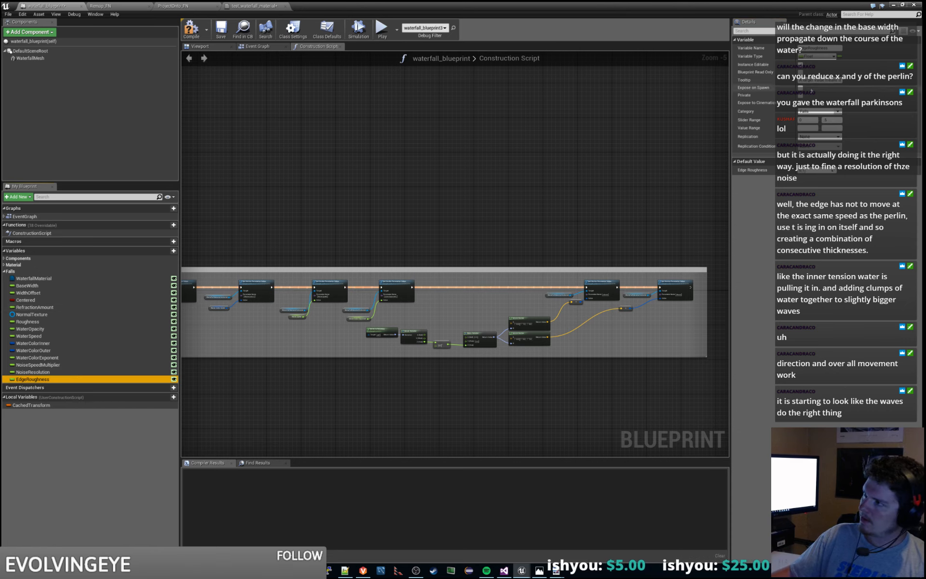
pyautogui.click(37, 365)
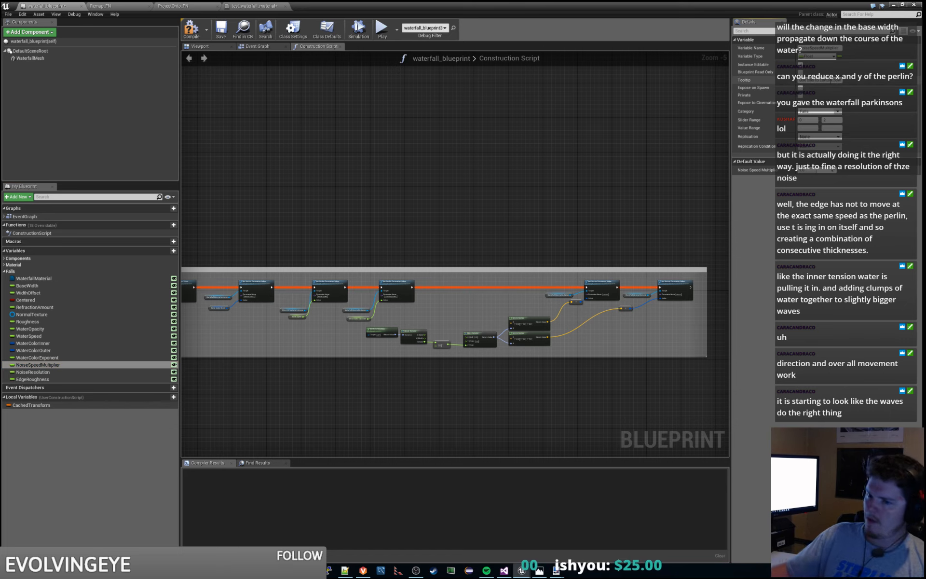
pyautogui.click(48, 372)
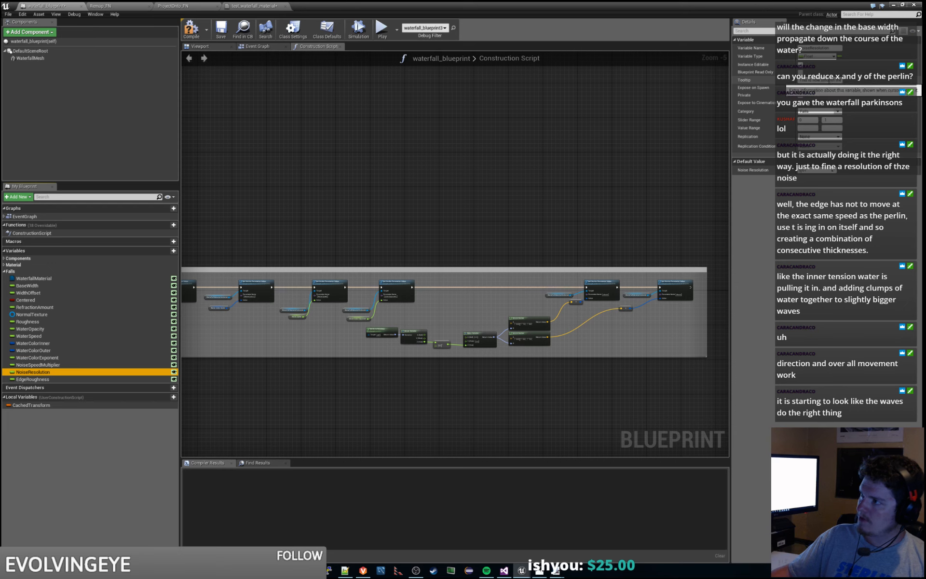
pyautogui.click(829, 81)
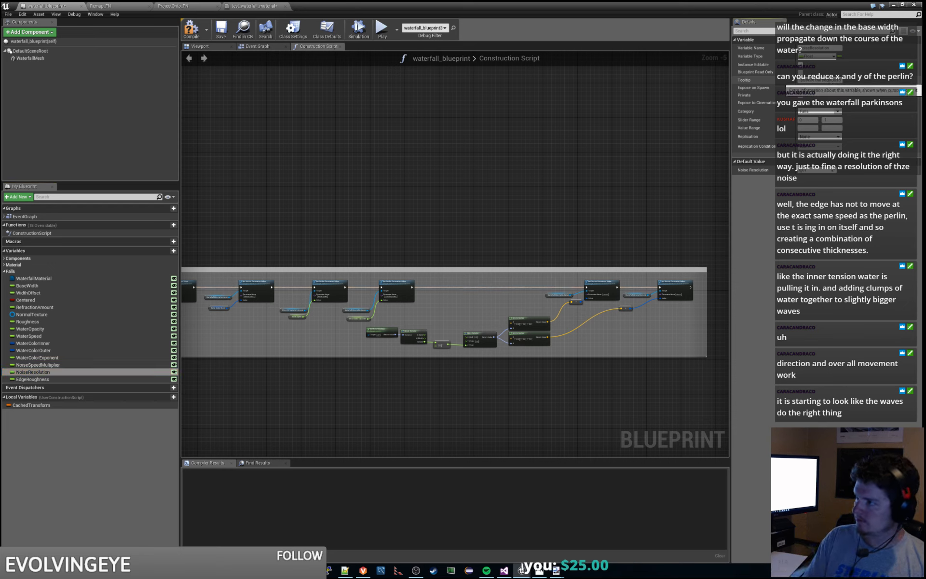
pyautogui.press('Return')
pyautogui.click(87, 379)
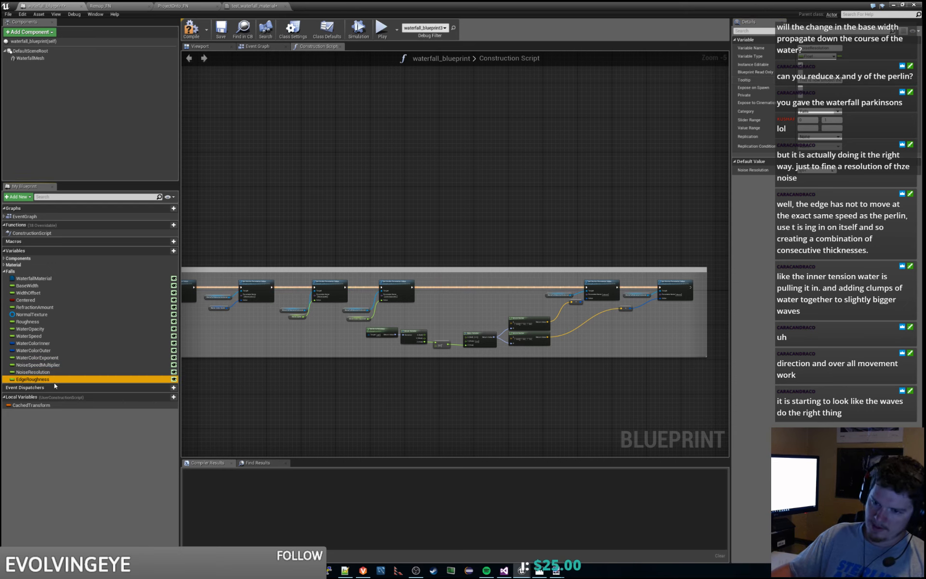
pyautogui.click(821, 81)
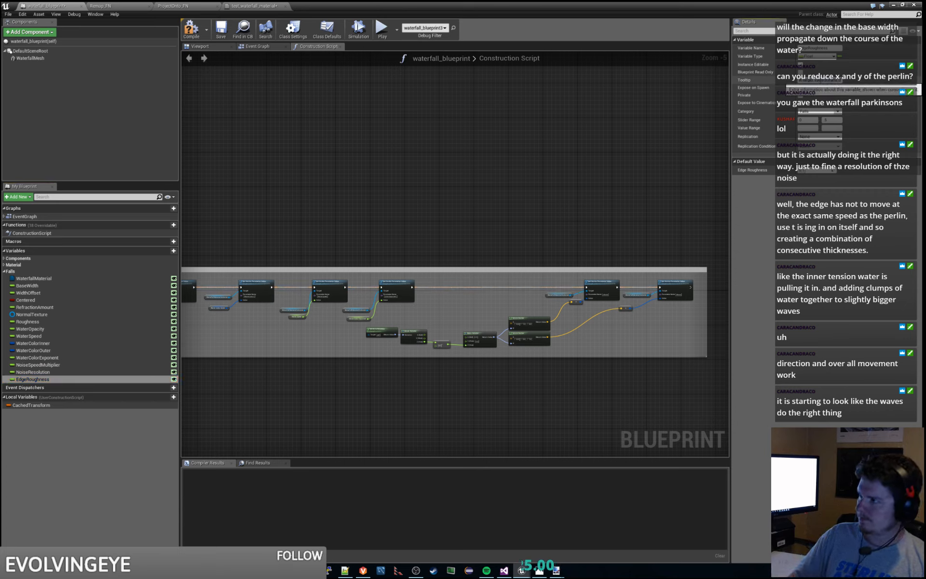
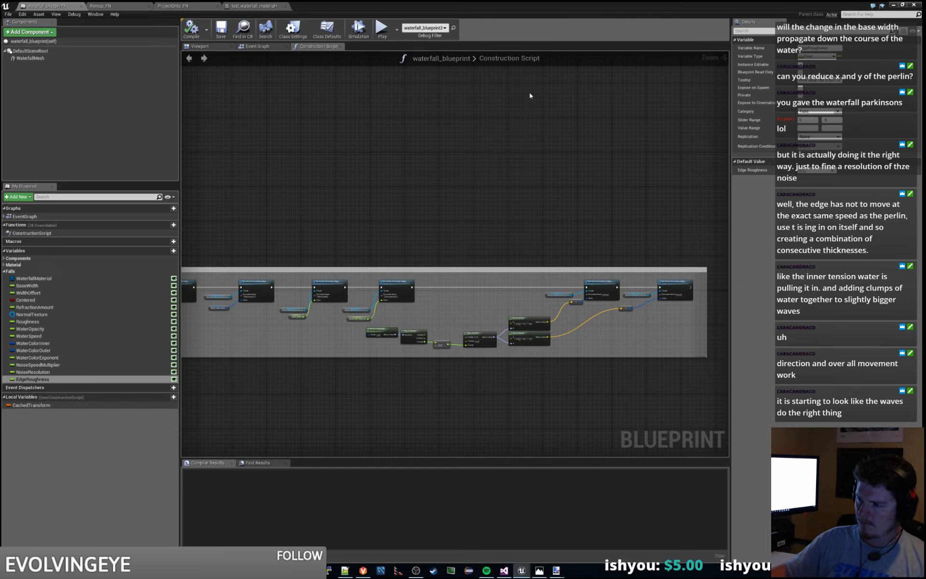
# Step: Widen the comment box around the material parameter nodes past the last Set Vector Parameter Value node
pyautogui.scroll(-2, 530, 96)
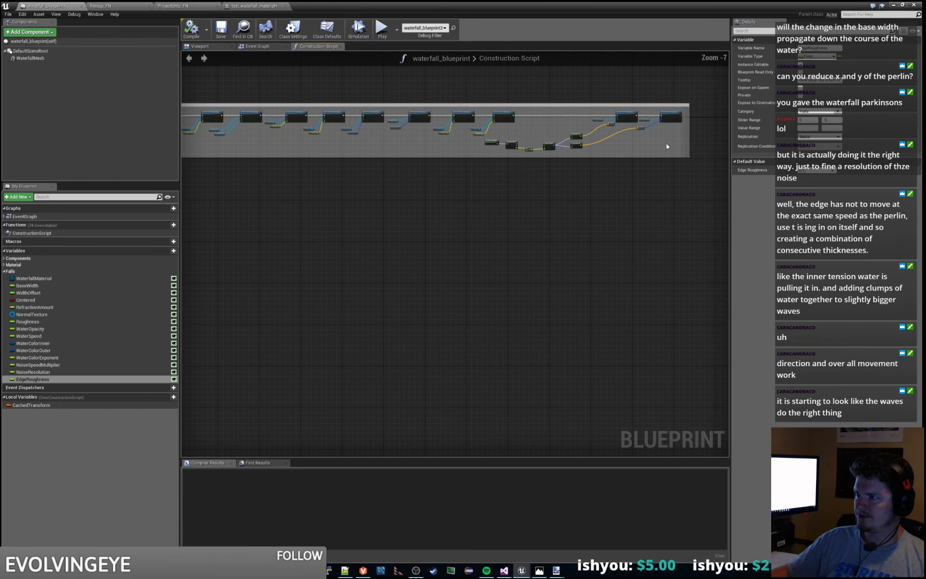
pyautogui.moveTo(667, 144); pyautogui.dragTo(457, 227, button='right')
pyautogui.moveTo(473, 220); pyautogui.dragTo(654, 224)
pyautogui.scroll(4, 471, 222)
# Step: Copy the ColorExponent Set Scalar Parameter Value node with its two inputs and place the copy after the last Set Vector Parameter Value node
pyautogui.moveTo(308, 194); pyautogui.dragTo(391, 180, button='right')
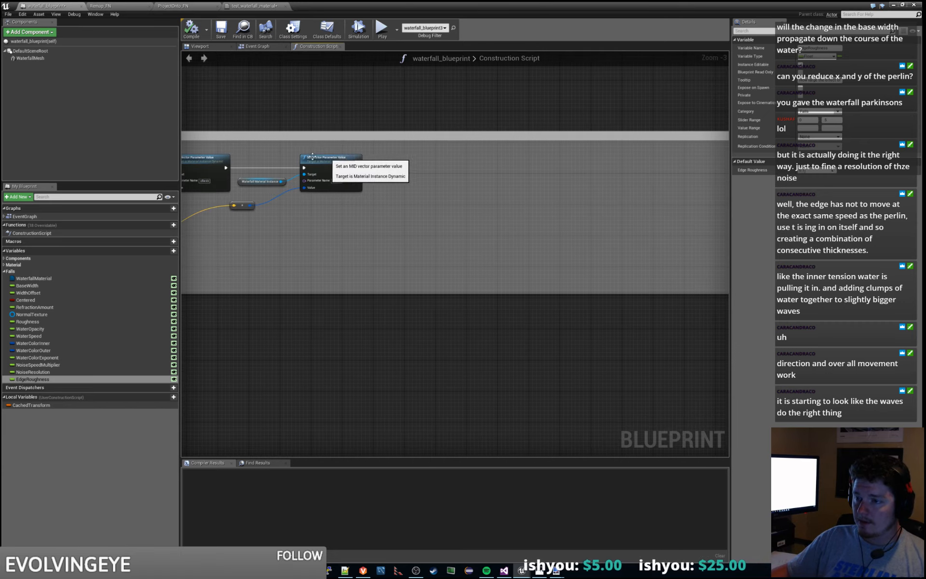
pyautogui.moveTo(290, 156); pyautogui.dragTo(456, 157, button='right')
pyautogui.moveTo(324, 166); pyautogui.dragTo(475, 175, button='right')
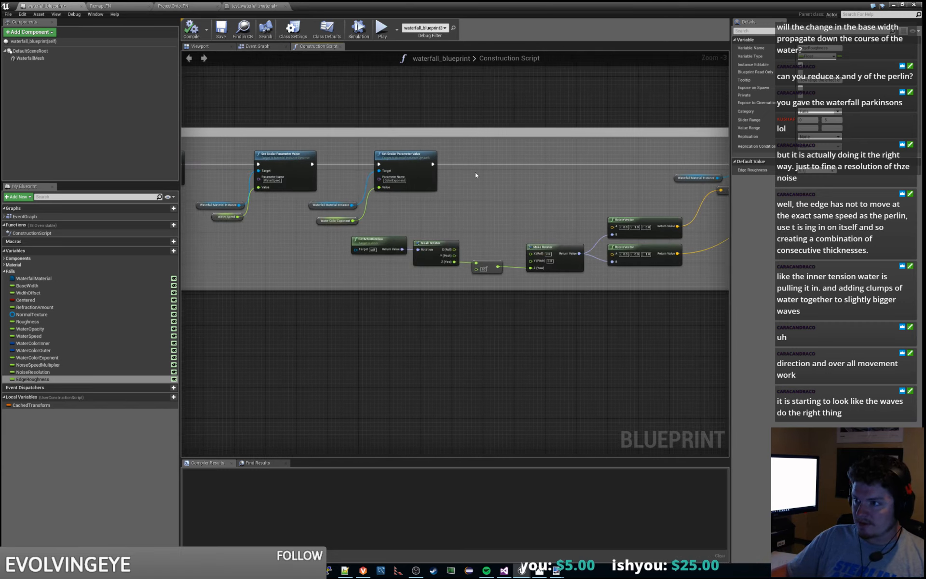
pyautogui.moveTo(348, 147); pyautogui.dragTo(424, 225)
pyautogui.moveTo(539, 219); pyautogui.dragTo(182, 263, button='right')
pyautogui.hotkey('ctrl', 'v')
pyautogui.moveTo(433, 227); pyautogui.dragTo(476, 225, button='right')
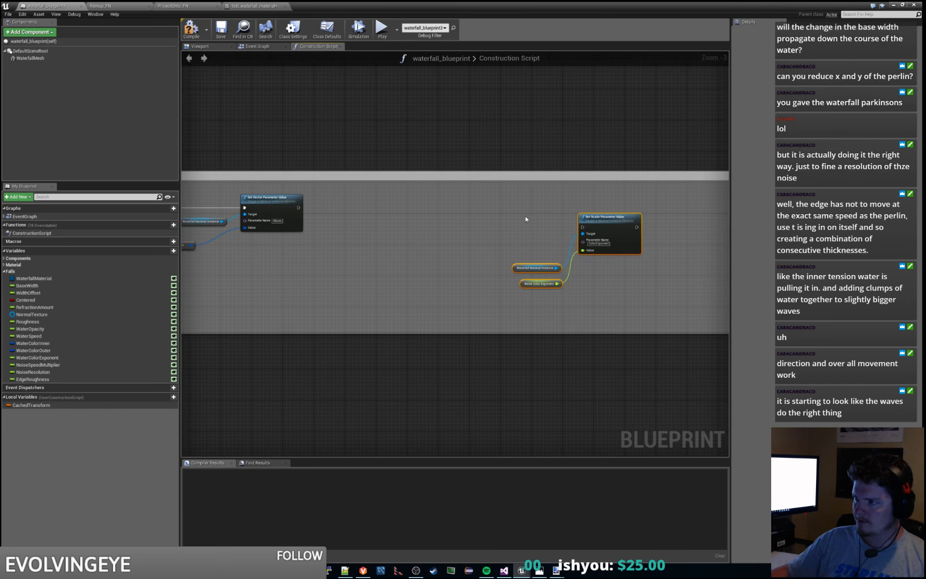
pyautogui.moveTo(617, 232); pyautogui.dragTo(445, 218)
pyautogui.click(337, 256)
# Step: Set the copied Set Scalar Parameter Value node's parameter name to NoiseSpeedMultiplier
pyautogui.scroll(3, 337, 256)
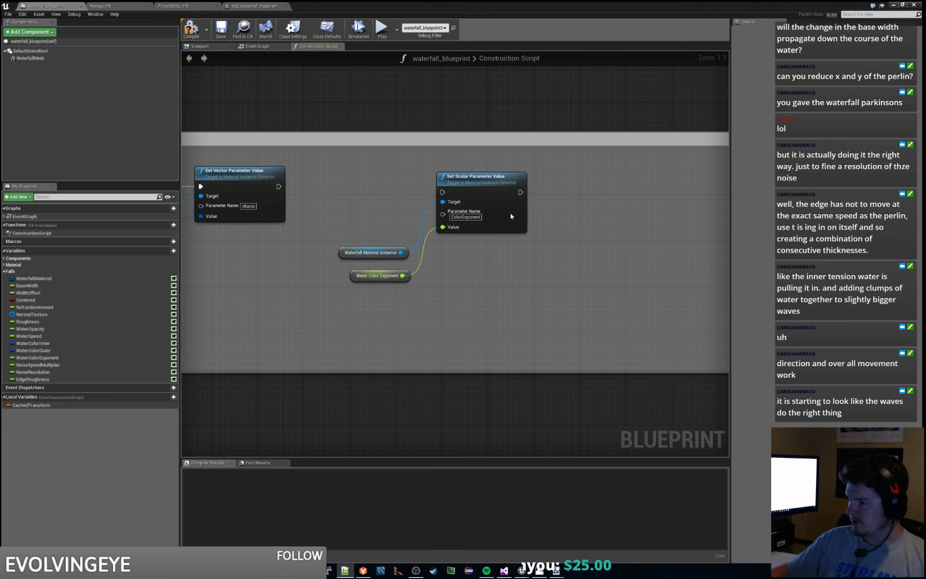
pyautogui.click(474, 217)
pyautogui.write('NoiseSpeedMultiplier')
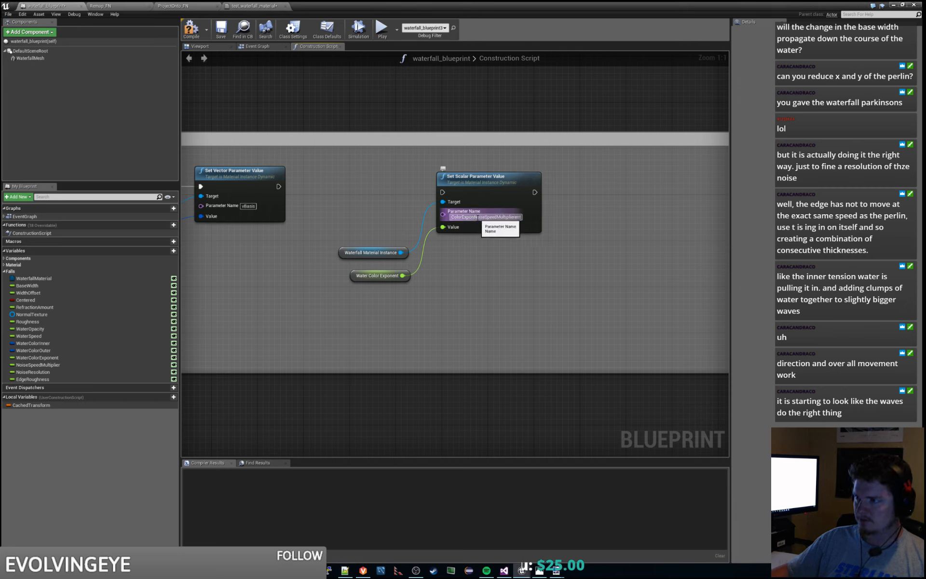
pyautogui.hotkey('ctrl', 'a')
pyautogui.write('NoiseSpeedMultiplier')
pyautogui.press('Return')
# Step: Replace the copied Water Color Exponent getter with the NoiseSpeedMultiplier variable wired into the scalar node's Value input
pyautogui.click(382, 275)
pyautogui.press('Delete')
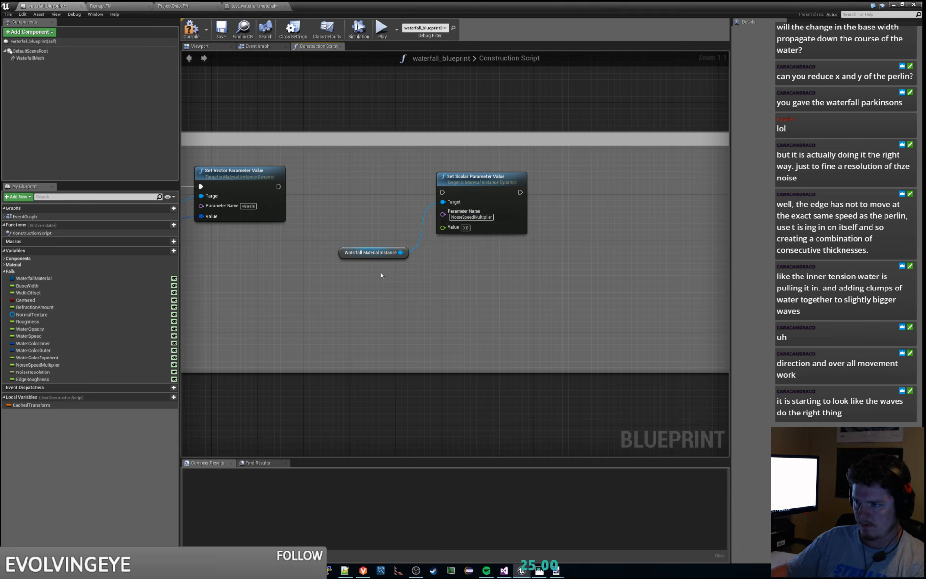
pyautogui.moveTo(38, 365); pyautogui.dragTo(443, 227)
pyautogui.click(378, 288)
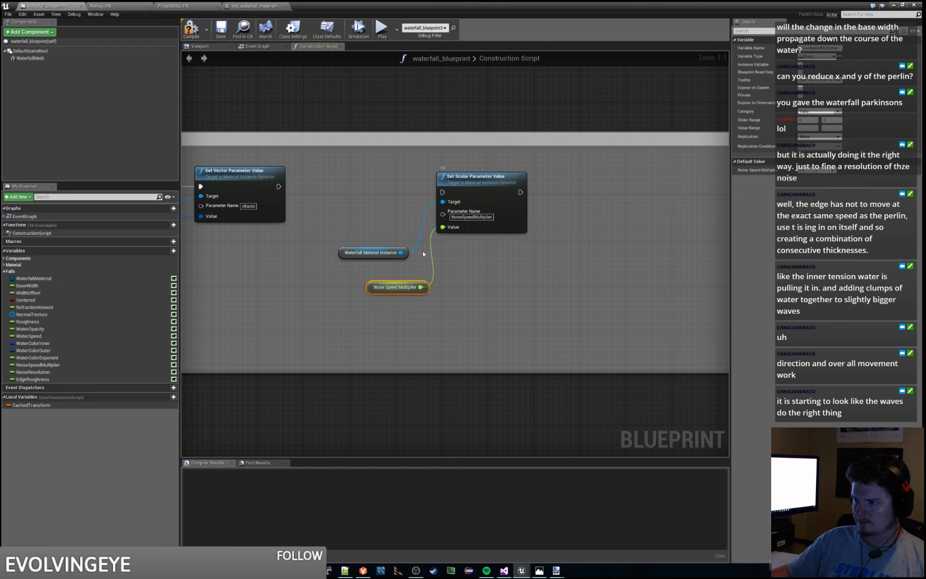
# Step: Chain the NoiseSpeedMultiplier scalar node after the vBasis node's execution output and arrange it and its getters neatly beside that node
pyautogui.moveTo(372, 278); pyautogui.dragTo(360, 260)
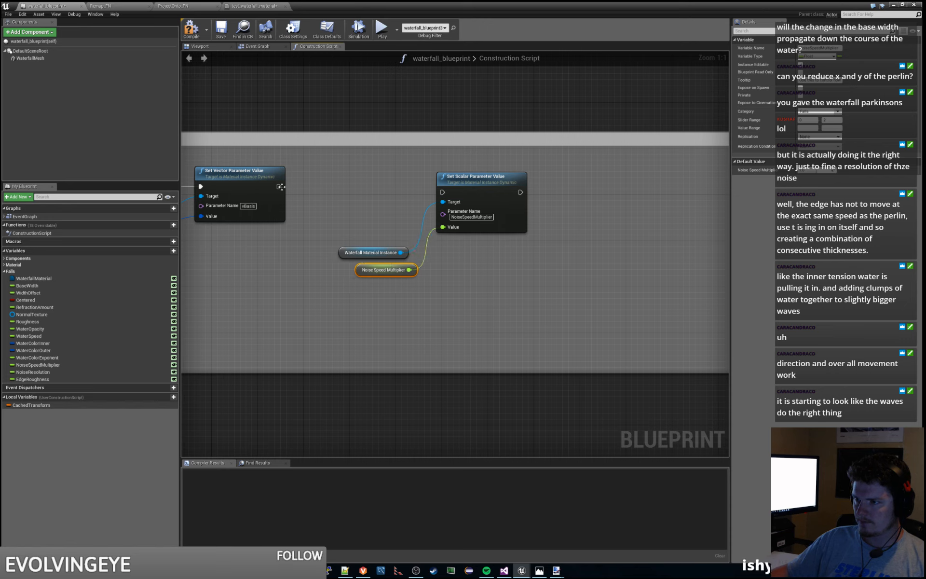
pyautogui.moveTo(281, 186); pyautogui.dragTo(442, 192)
pyautogui.moveTo(337, 290); pyautogui.dragTo(415, 185)
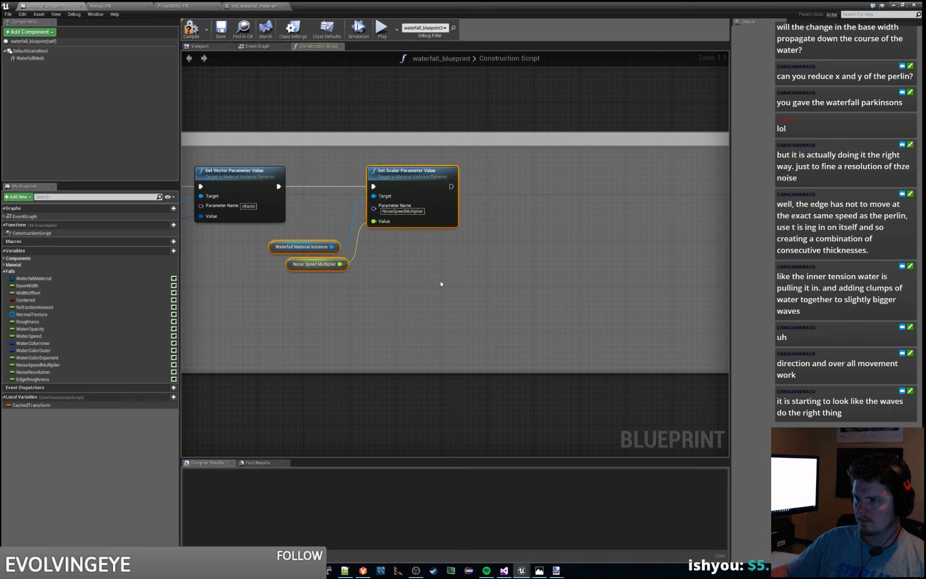
# Step: Paste another copy of the NoiseSpeedMultiplier Set Scalar Parameter Value group and chain it after the original, aligned in the row
pyautogui.hotkey('ctrl', 'v')
pyautogui.moveTo(565, 181); pyautogui.dragTo(587, 189)
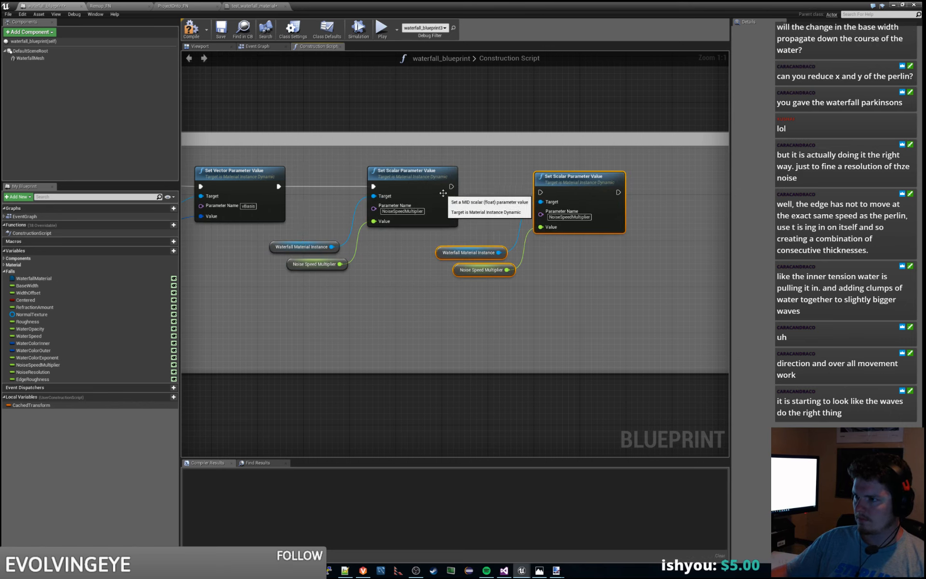
pyautogui.moveTo(451, 187); pyautogui.dragTo(569, 173)
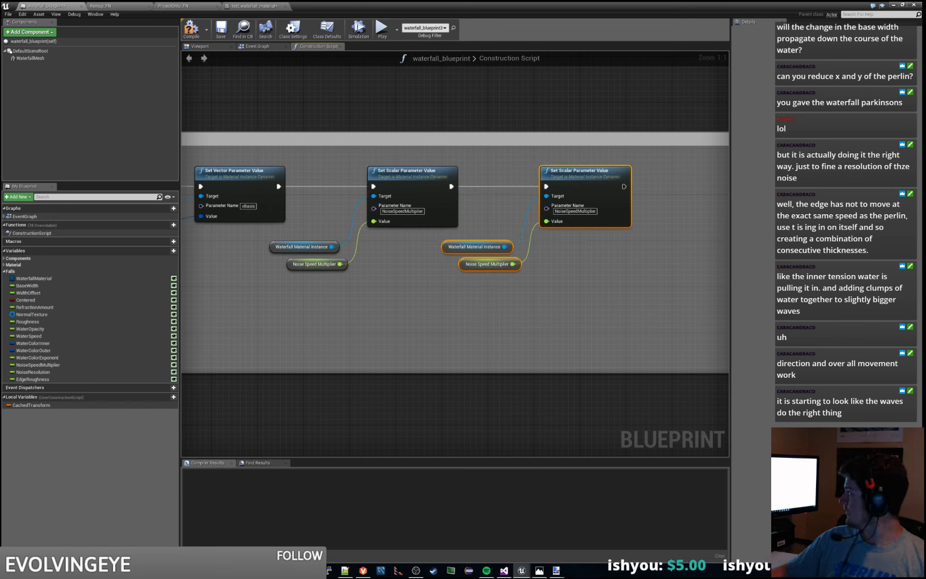
# Step: Set the pasted Set Scalar Parameter Value node's parameter name to NoiseResolution
pyautogui.click(586, 211)
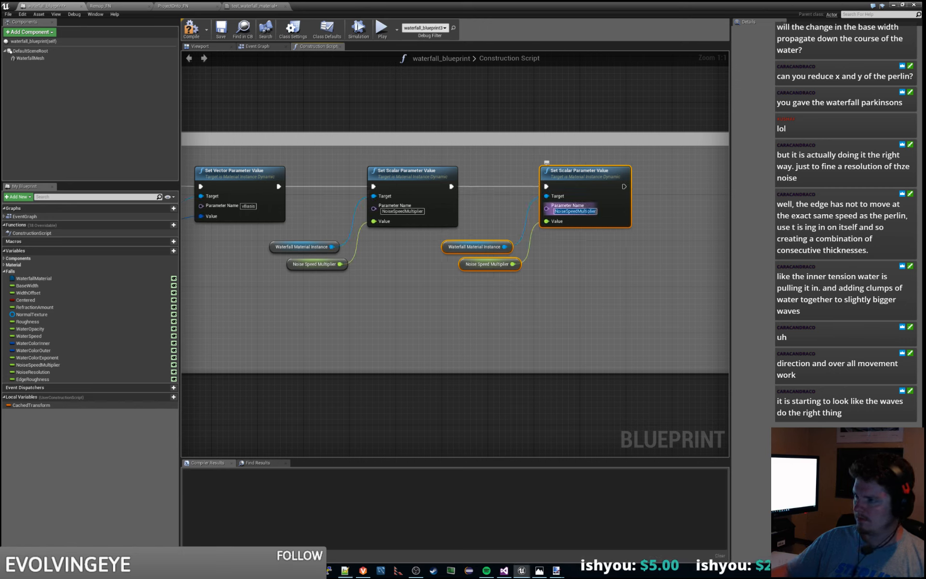
pyautogui.write('NoiseResolution')
pyautogui.hotkey('ctrl', 'a')
pyautogui.write('NoiseResolution')
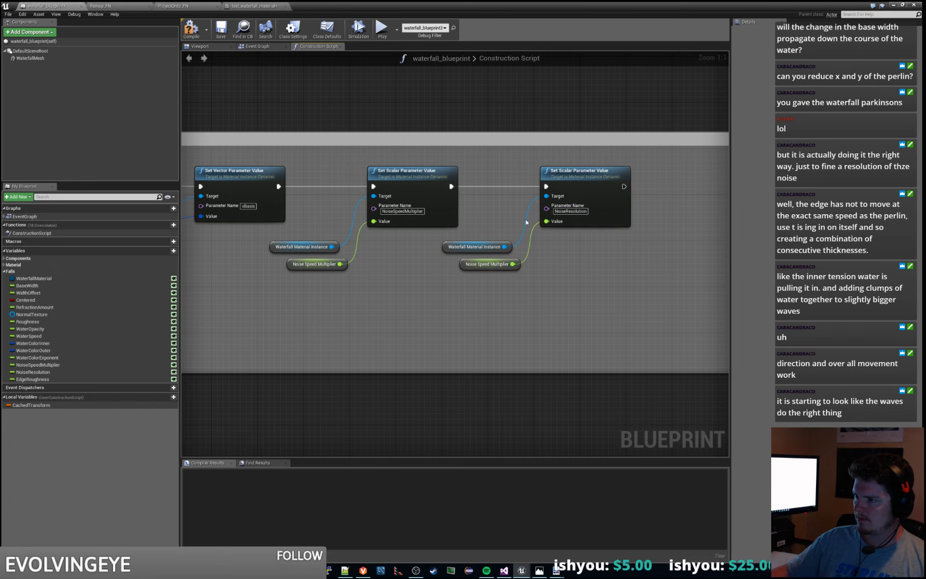
# Step: Paste one more Set Scalar Parameter Value group and chain it after the NoiseResolution node, aligned with that node
pyautogui.moveTo(589, 253); pyautogui.dragTo(470, 268, button='right')
pyautogui.hotkey('ctrl', 'v')
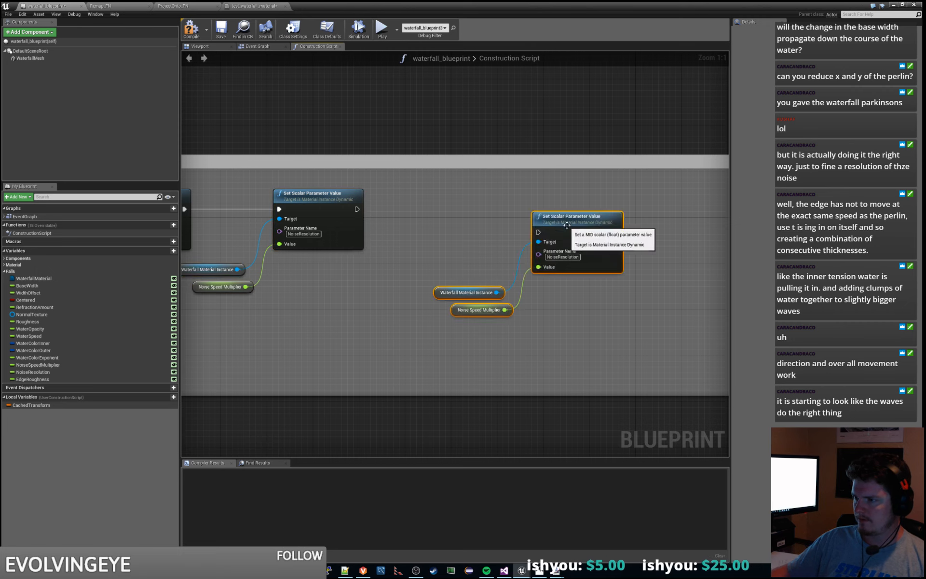
pyautogui.moveTo(564, 223); pyautogui.dragTo(453, 201)
pyautogui.moveTo(356, 209); pyautogui.dragTo(458, 234)
# Step: Set the last Set Scalar Parameter Value node's parameter name to EdgeRoughness
pyautogui.write('EdgeRoughness')
pyautogui.click(477, 300)
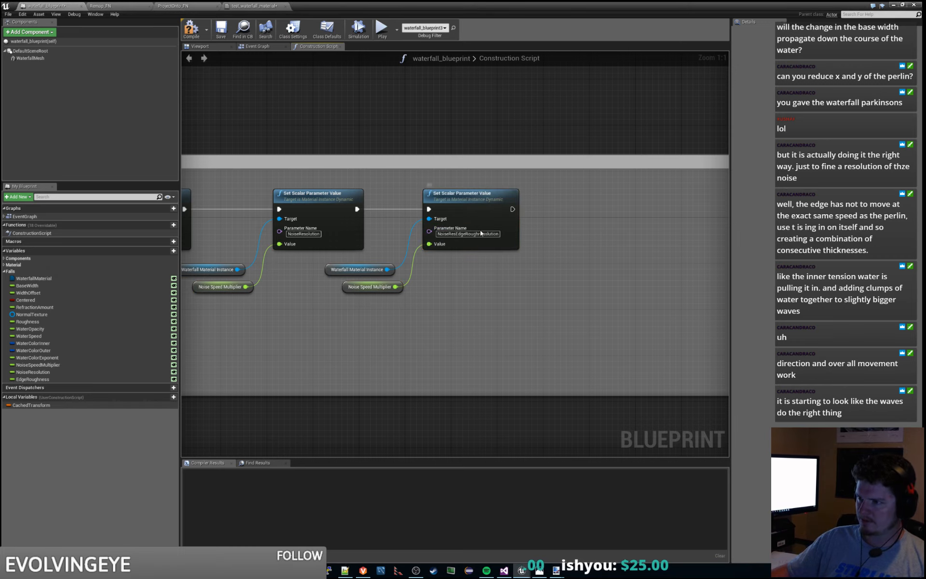
pyautogui.click(474, 233)
pyautogui.write('EdgeRoughness')
pyautogui.click(471, 294)
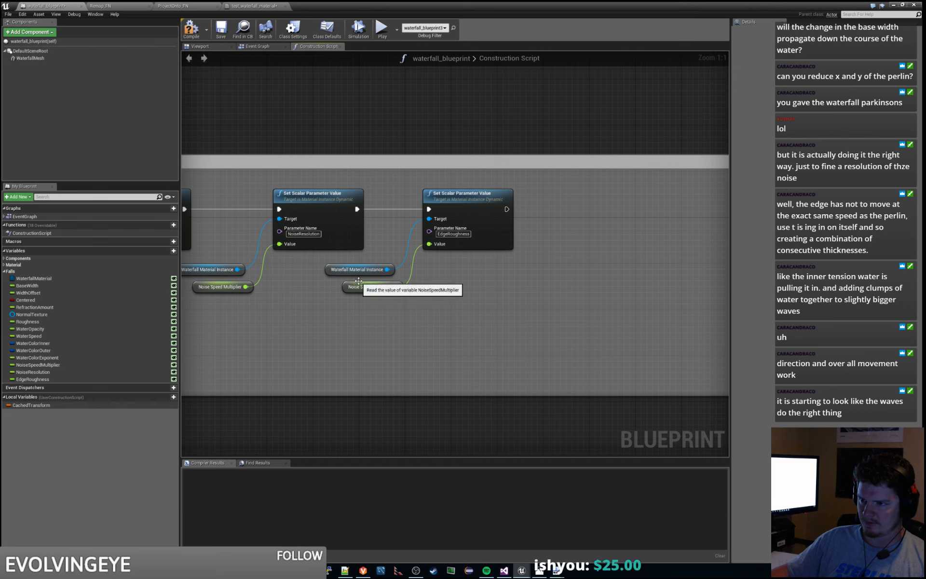
# Step: Replace the Noise Speed Multiplier getters on the last two scalar nodes with the NoiseResolution and EdgeRoughness variables wired into their Value inputs
pyautogui.moveTo(316, 320); pyautogui.dragTo(422, 339, button='right')
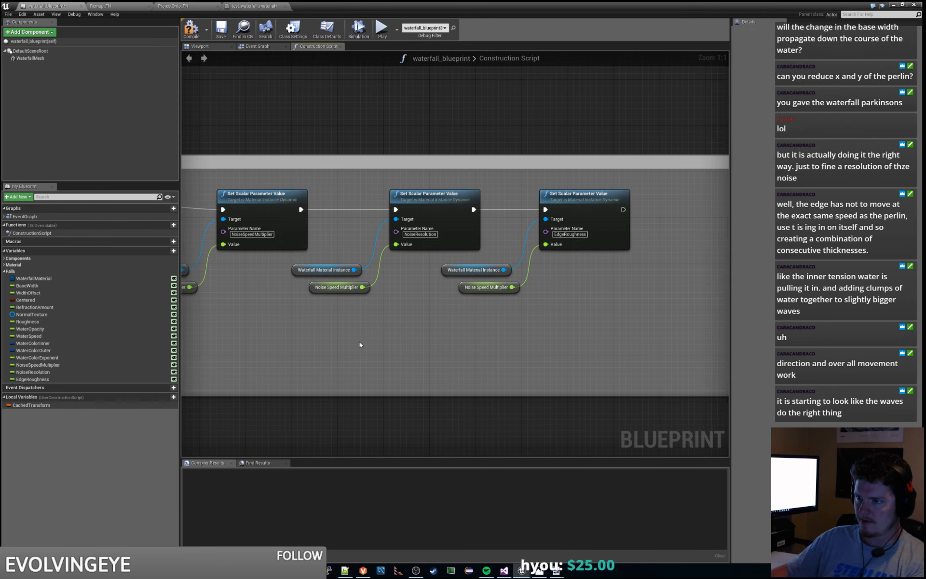
pyautogui.moveTo(360, 342); pyautogui.dragTo(381, 342, button='right')
pyautogui.moveTo(380, 342); pyautogui.dragTo(525, 288)
pyautogui.press('Delete')
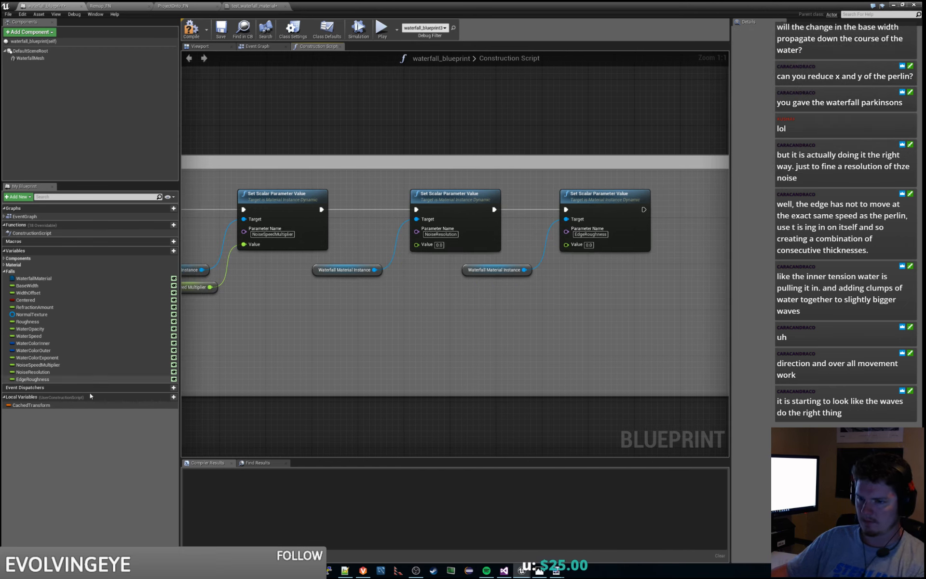
pyautogui.keyDown('ctrl'); pyautogui.moveTo(32, 372); pyautogui.dragTo(566, 244); pyautogui.keyUp('ctrl')
pyautogui.click(516, 333)
# Step: Compile and save waterfall_blueprint
pyautogui.click(367, 195)
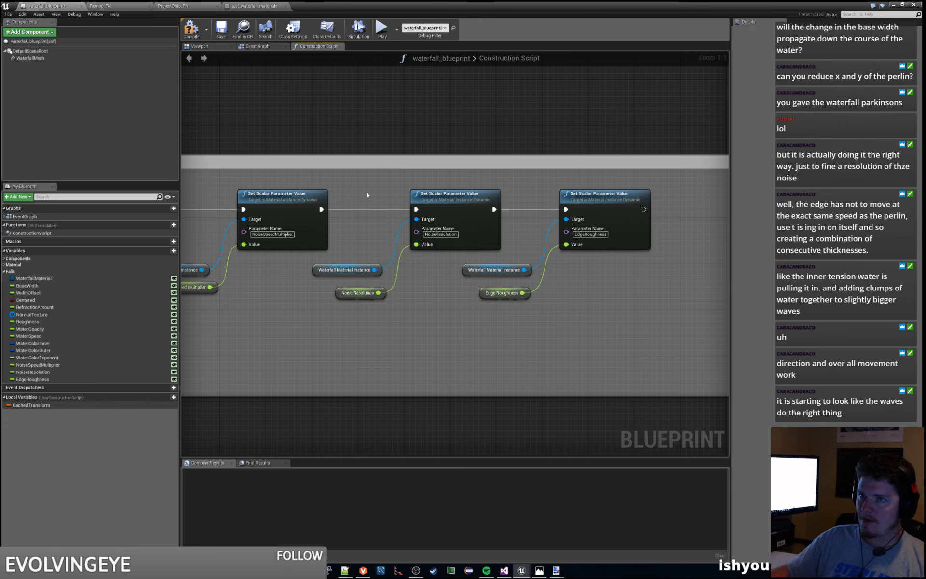
pyautogui.click(196, 30)
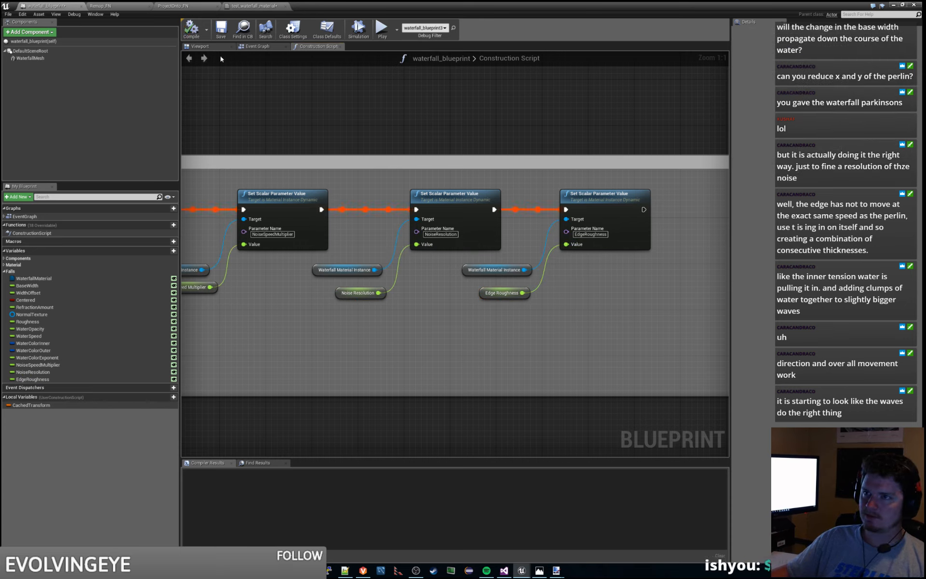
pyautogui.click(221, 29)
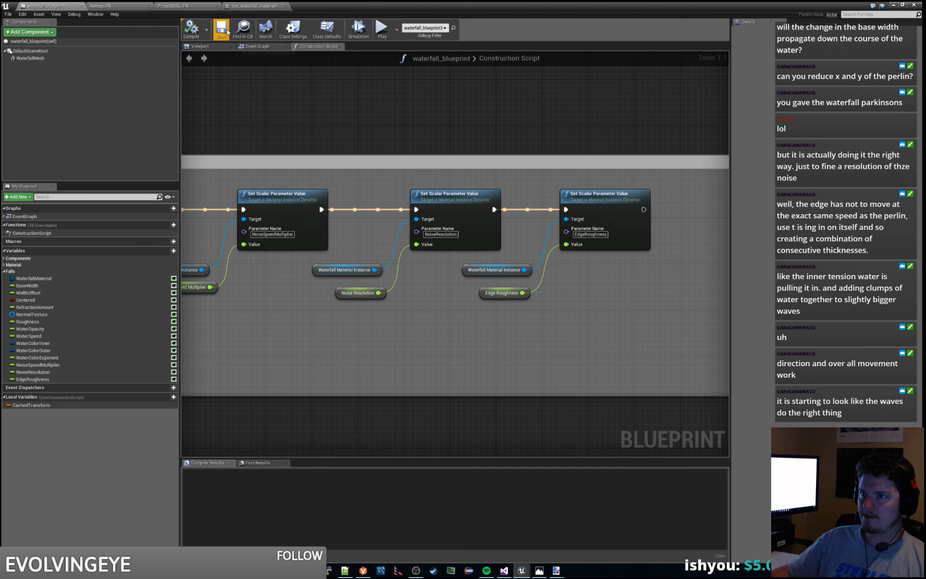
# Step: Review the Edge Noise nodes and the preview mesh in test_waterfall_material, and apply the material
pyautogui.click(249, 7)
pyautogui.moveTo(458, 226); pyautogui.dragTo(455, 227, button='right')
pyautogui.click(523, 248)
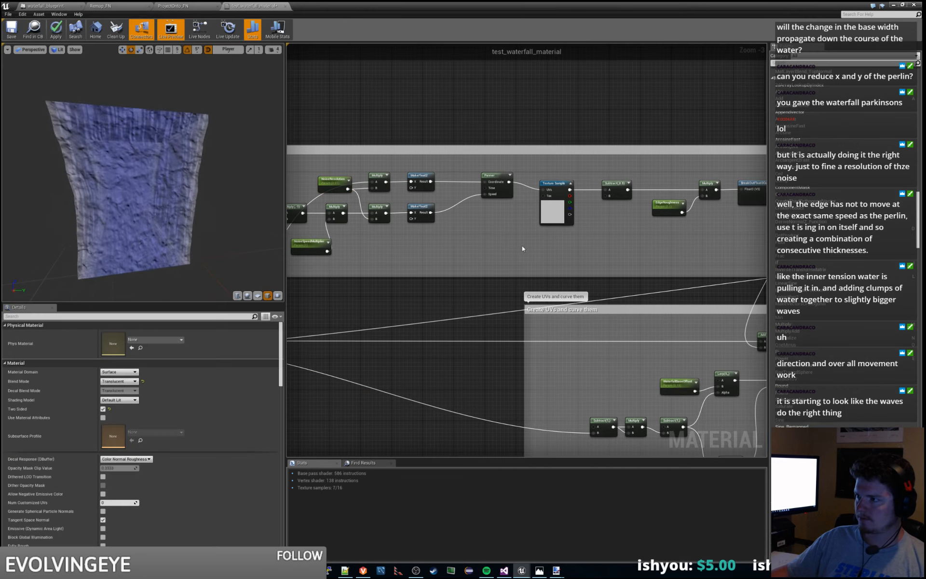
pyautogui.moveTo(550, 238); pyautogui.dragTo(483, 205, button='right')
pyautogui.scroll(2, 545, 237)
pyautogui.scroll(1, 545, 237)
pyautogui.click(483, 153)
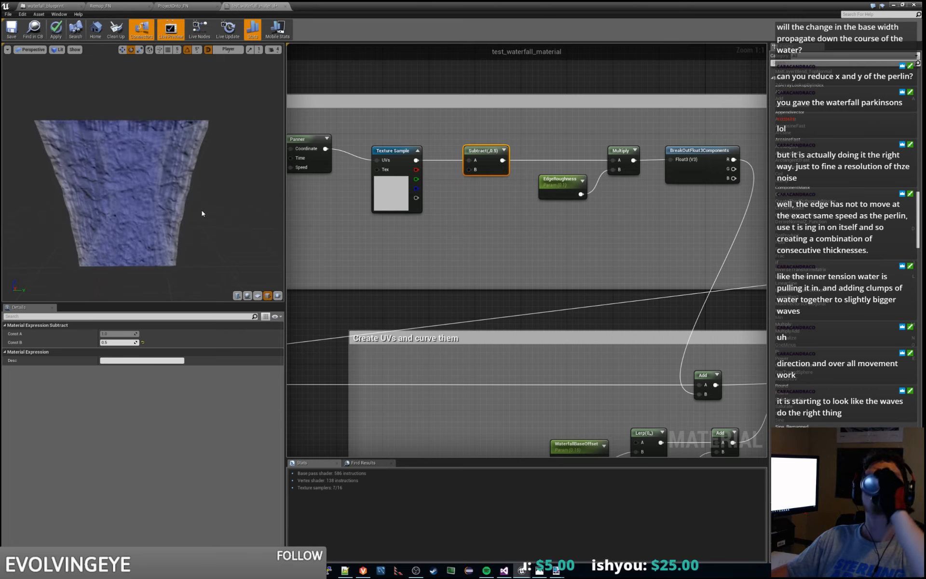
pyautogui.moveTo(202, 210); pyautogui.dragTo(169, 199)
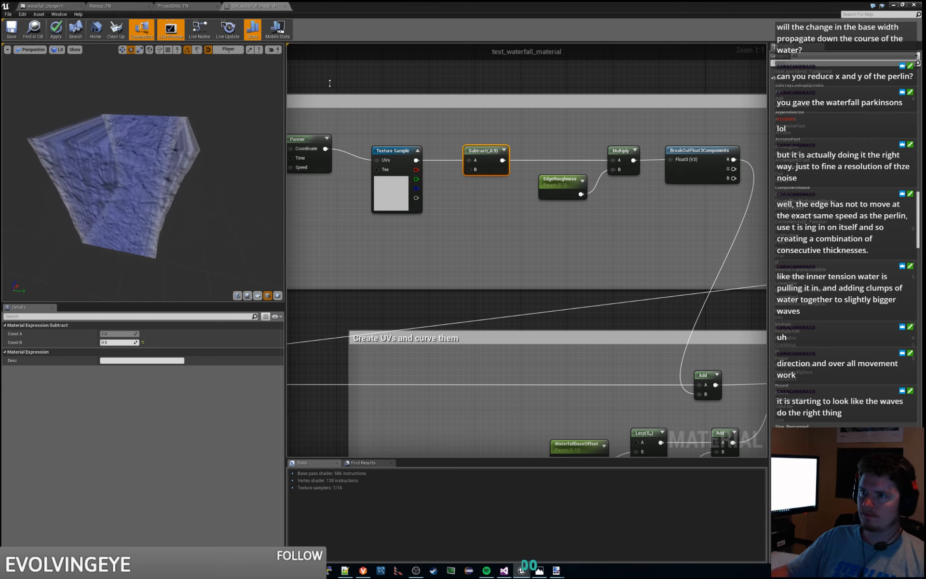
pyautogui.click(455, 224)
pyautogui.click(56, 32)
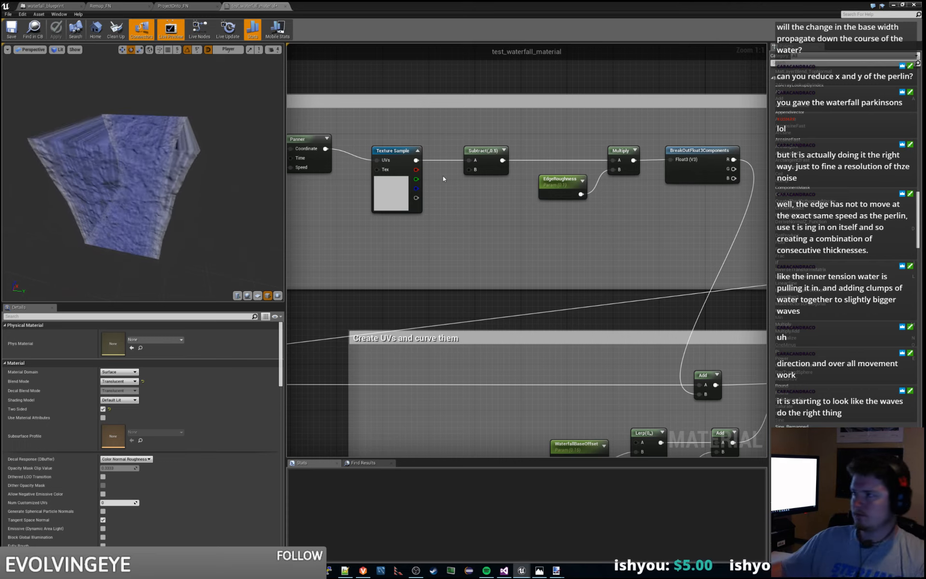
# Step: Return to the Waterfall_in_cave level, select the waterfall_blueprint actor and adjust its Edge Roughness value
pyautogui.moveTo(423, 5); pyautogui.dragTo(446, 1)
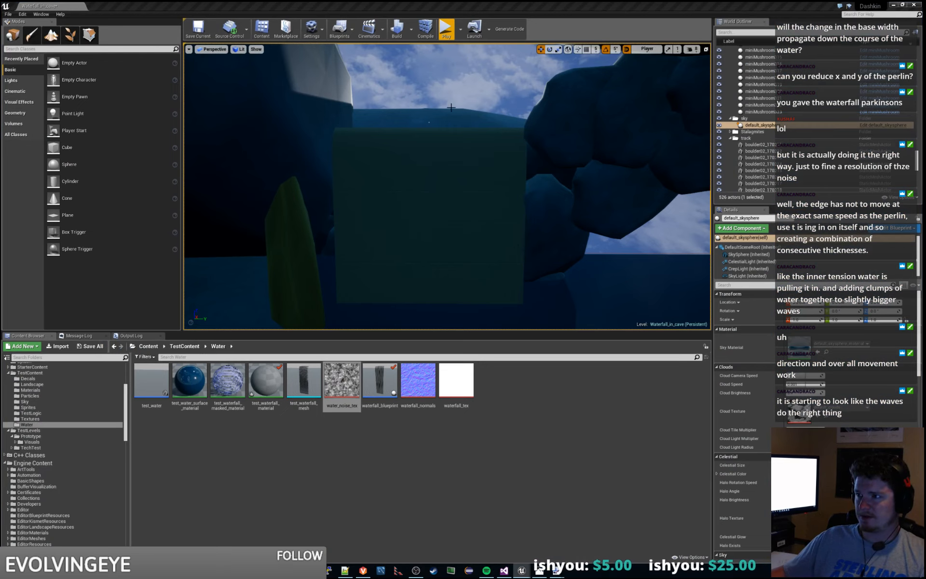
pyautogui.moveTo(320, 135)
pyautogui.mouseDown(button='right')
pyautogui.moveTo(320, 87)
pyautogui.moveTo(332, 151)
pyautogui.moveTo(386, 183)
pyautogui.moveTo(396, 135)
pyautogui.moveTo(453, 150)
pyautogui.moveTo(367, 155)
pyautogui.moveTo(366, 145)
pyautogui.moveTo(395, 145)
pyautogui.moveTo(407, 178)
pyautogui.moveTo(438, 214)
pyautogui.mouseUp(button='right')
pyautogui.click(438, 214)
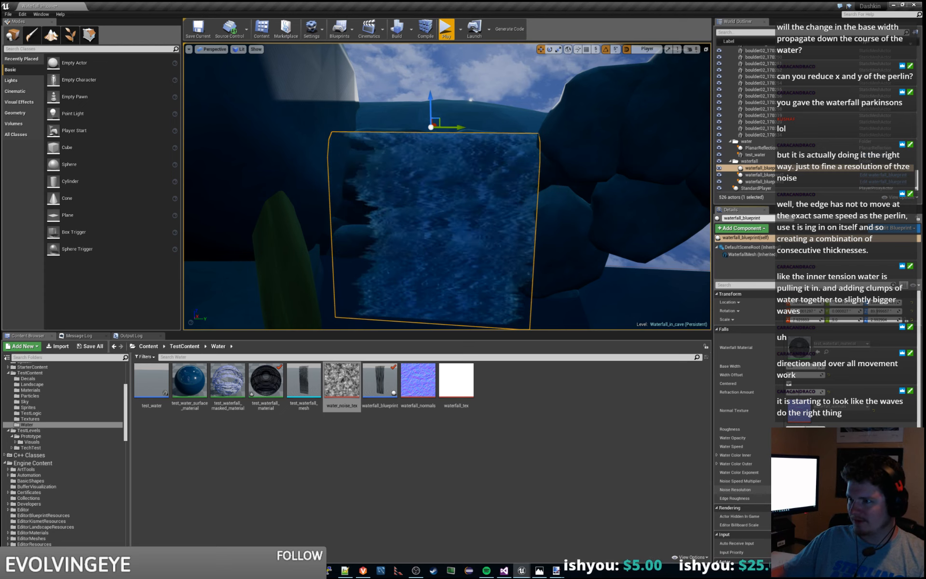
pyautogui.press('Return')
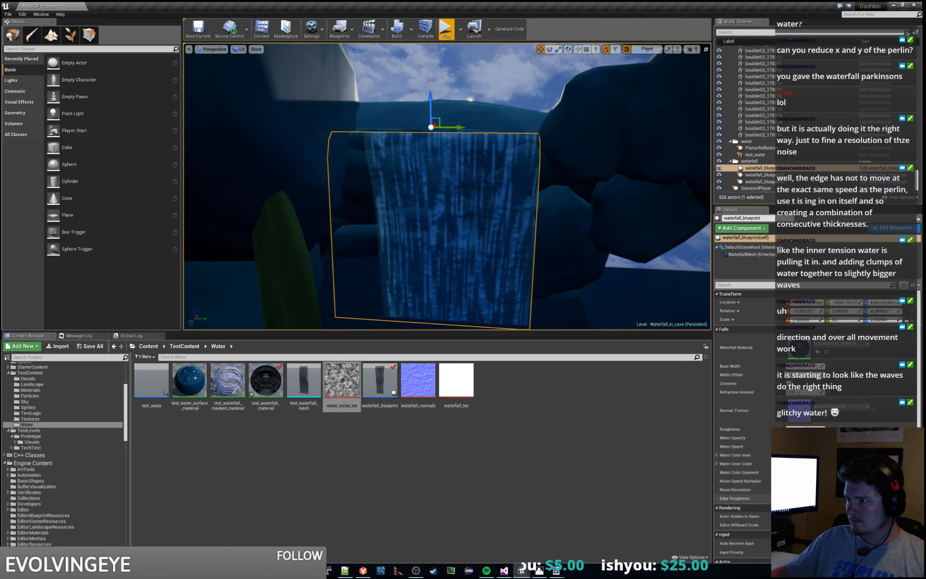
# Step: Examine the waterfall's edges and water flow in the cave level from several angles
pyautogui.press('s')
pyautogui.press('d')
pyautogui.press('d')
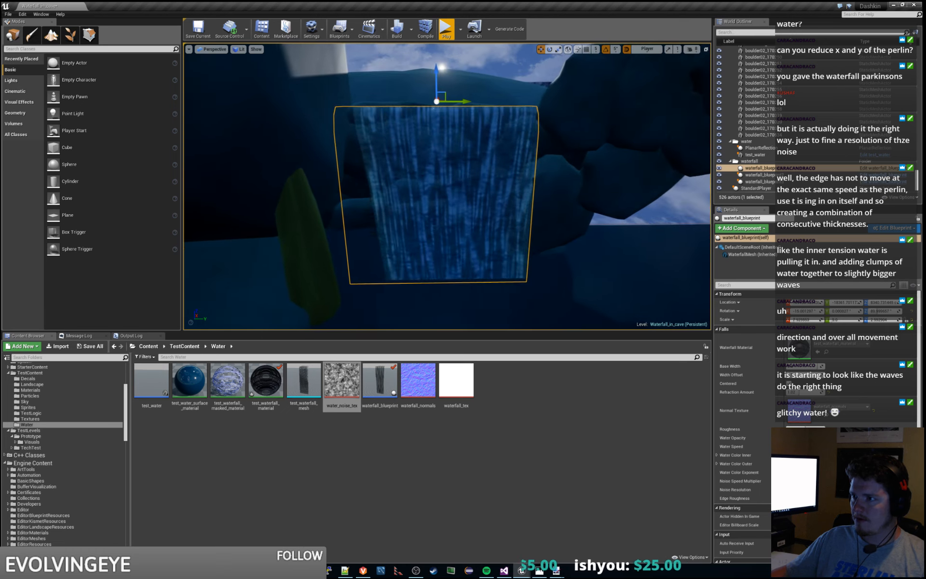
pyautogui.press('w')
pyautogui.moveTo(541, 213); pyautogui.dragTo(488, 198, button='right')
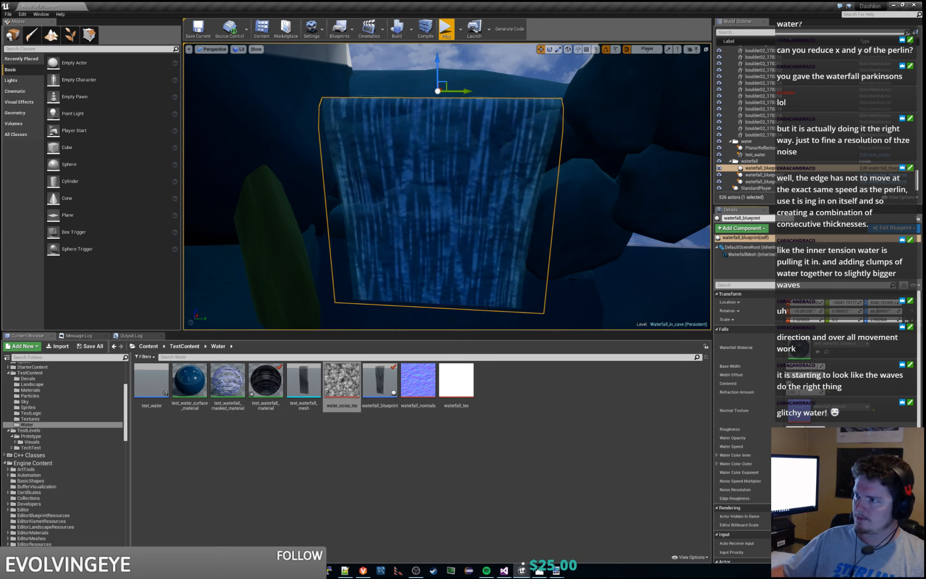
pyautogui.moveTo(447, 186); pyautogui.dragTo(502, 167, button='right')
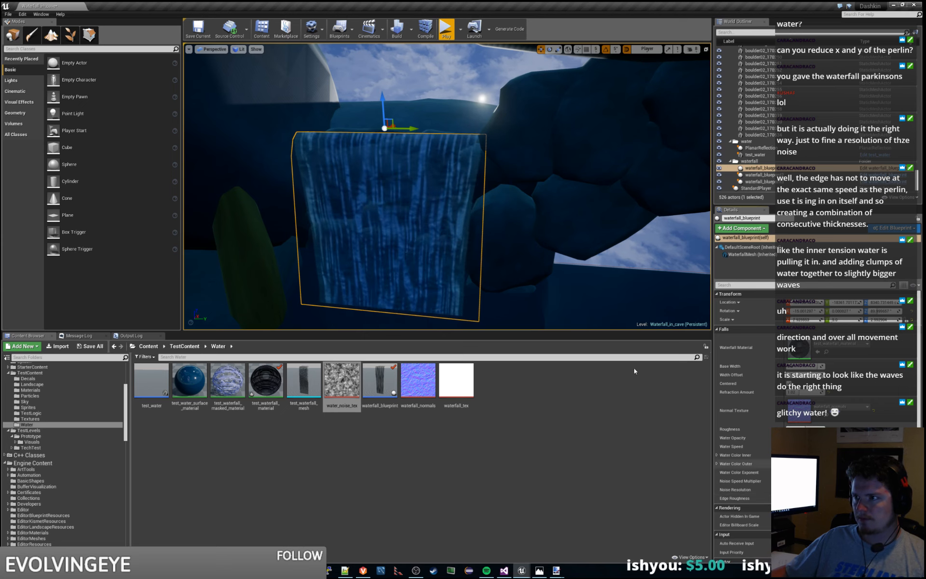
pyautogui.moveTo(447, 187); pyautogui.dragTo(505, 200, button='right')
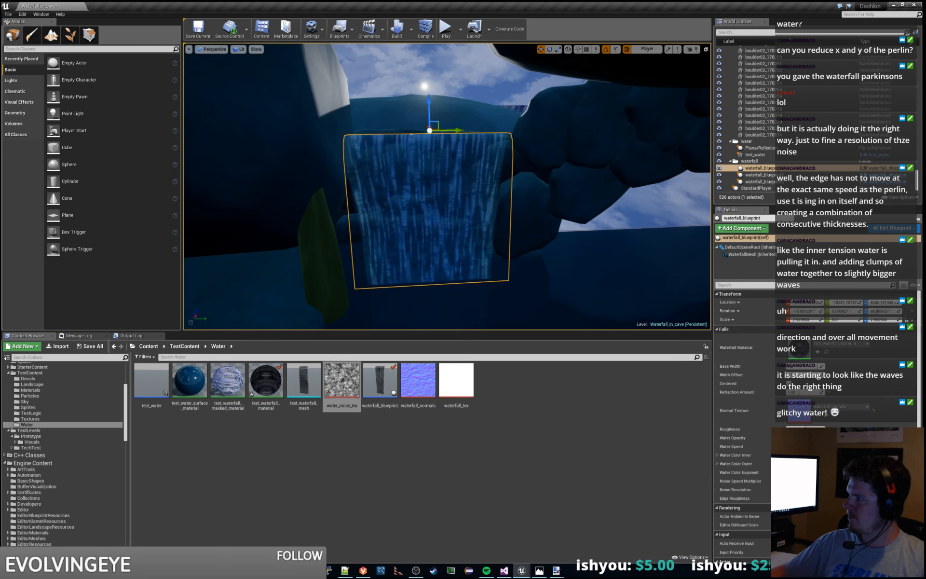
# Step: Check the waterfall without its selection outline, reselect it and save the Waterfall_in_cave level
pyautogui.click(624, 219)
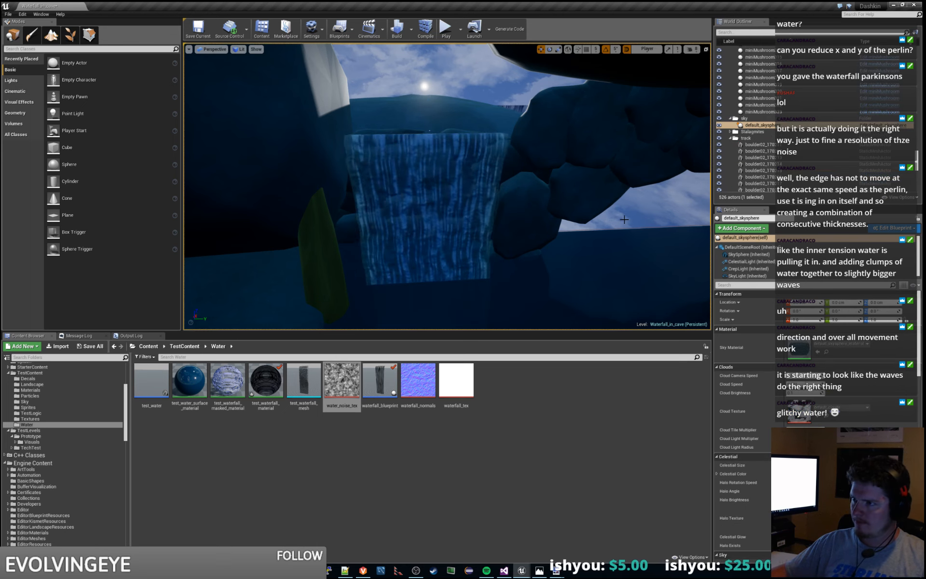
pyautogui.click(428, 159)
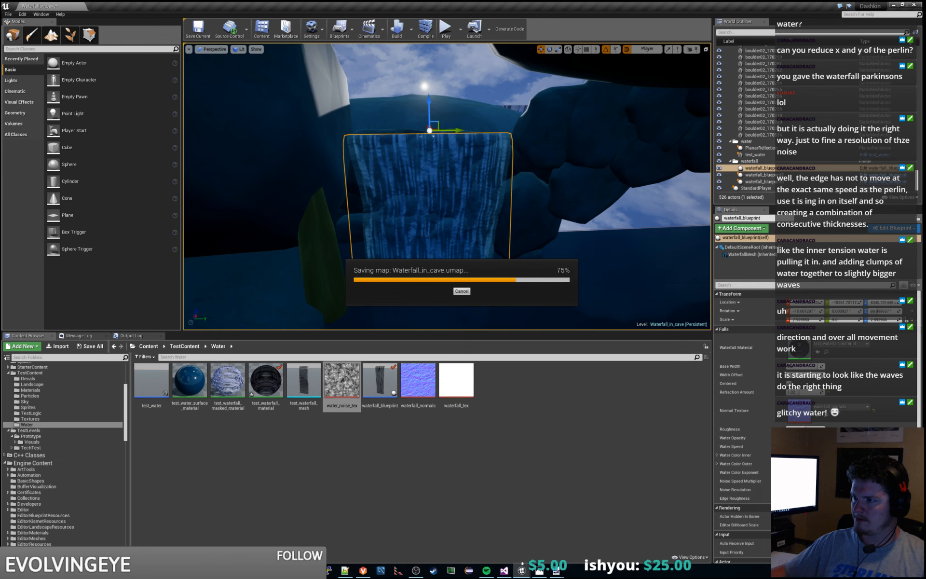
# Step: In test_waterfall_material, duplicate the NoiseResolution parameter and place the copy above the Edge Noise comment box
pyautogui.hotkey('alt', 'Tab')
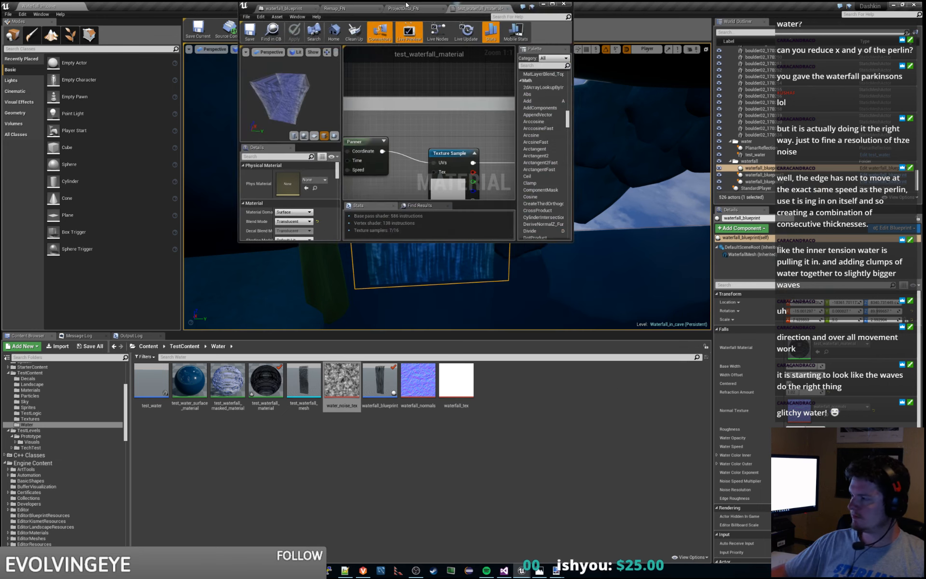
pyautogui.moveTo(390, 232); pyautogui.dragTo(639, 241, button='right')
pyautogui.scroll(-4, 590, 245)
pyautogui.moveTo(519, 258); pyautogui.dragTo(617, 238, button='right')
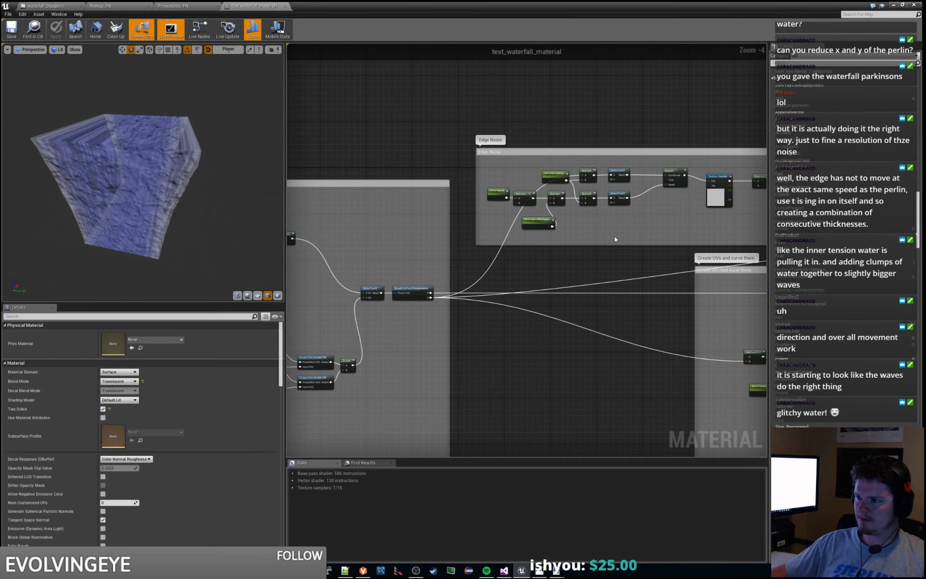
pyautogui.scroll(3, 450, 284)
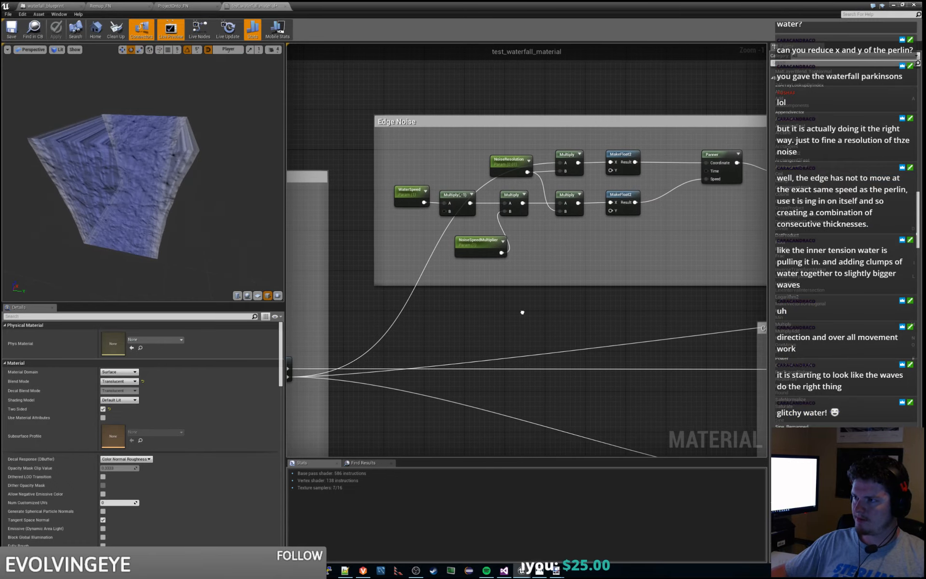
pyautogui.click(512, 159)
pyautogui.hotkey('ctrl', 'c')
pyautogui.moveTo(581, 95); pyautogui.dragTo(553, 233, button='right')
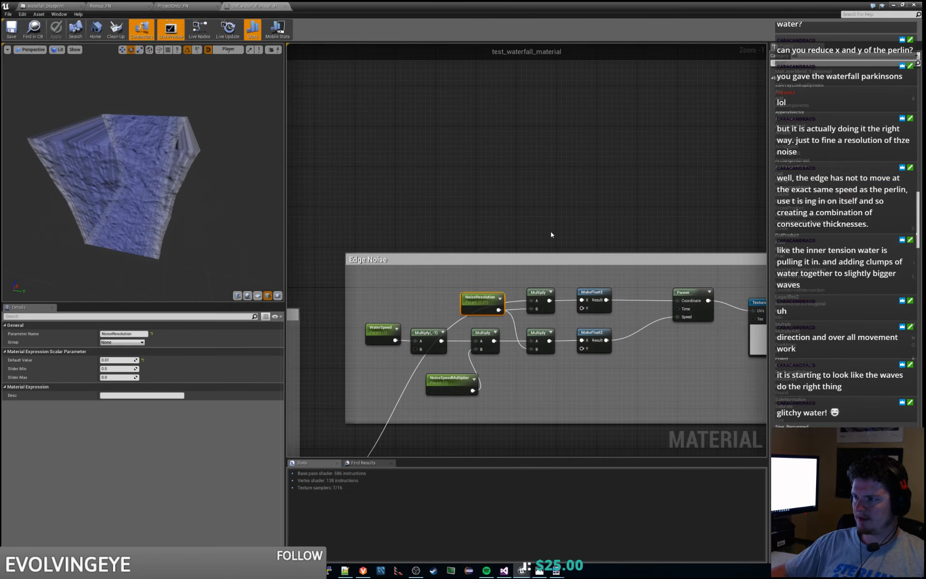
pyautogui.hotkey('ctrl', 'v')
pyautogui.moveTo(574, 238); pyautogui.dragTo(398, 202)
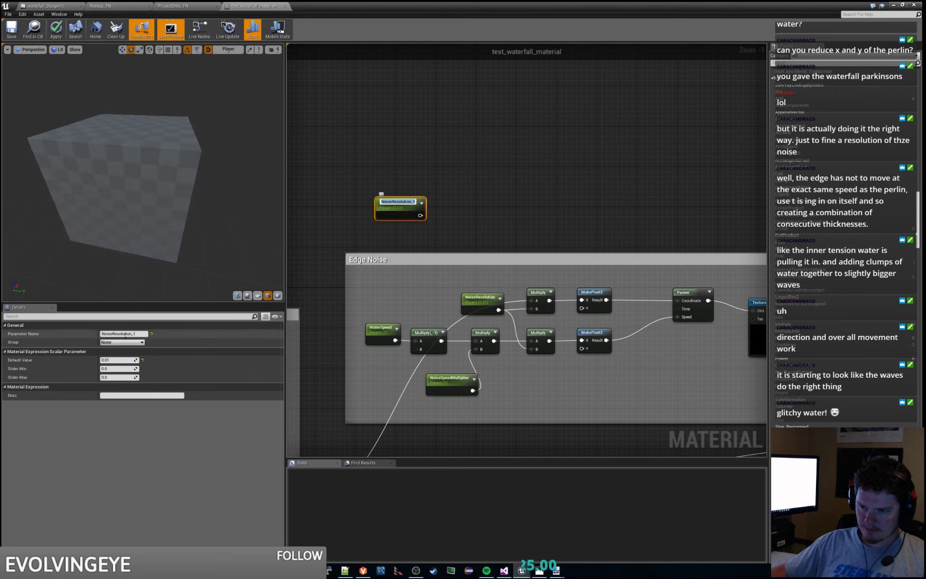
# Step: Shift the copied NoiseResolution parameter slightly and rename it to EdgeMinHeight
pyautogui.click(143, 332)
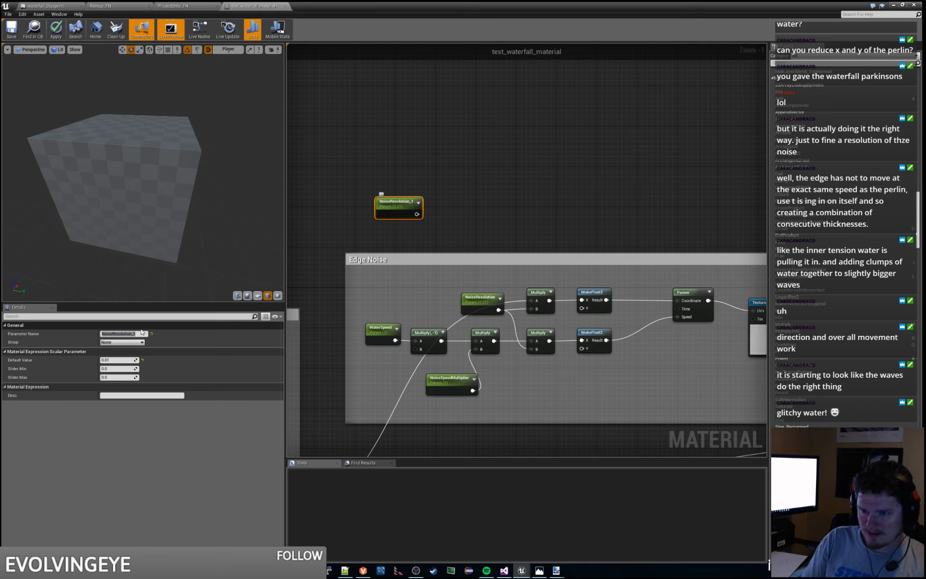
pyautogui.click(494, 183)
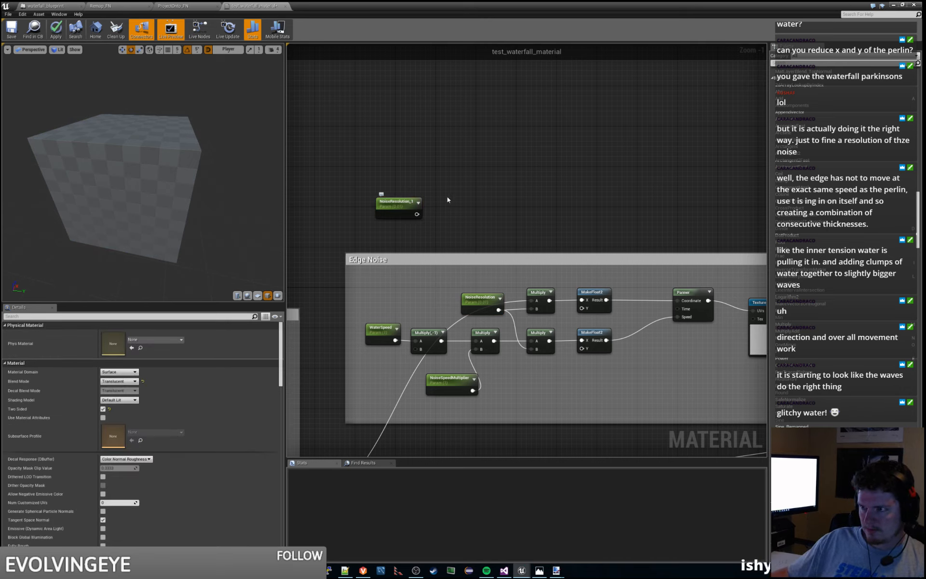
pyautogui.moveTo(408, 203); pyautogui.dragTo(387, 207)
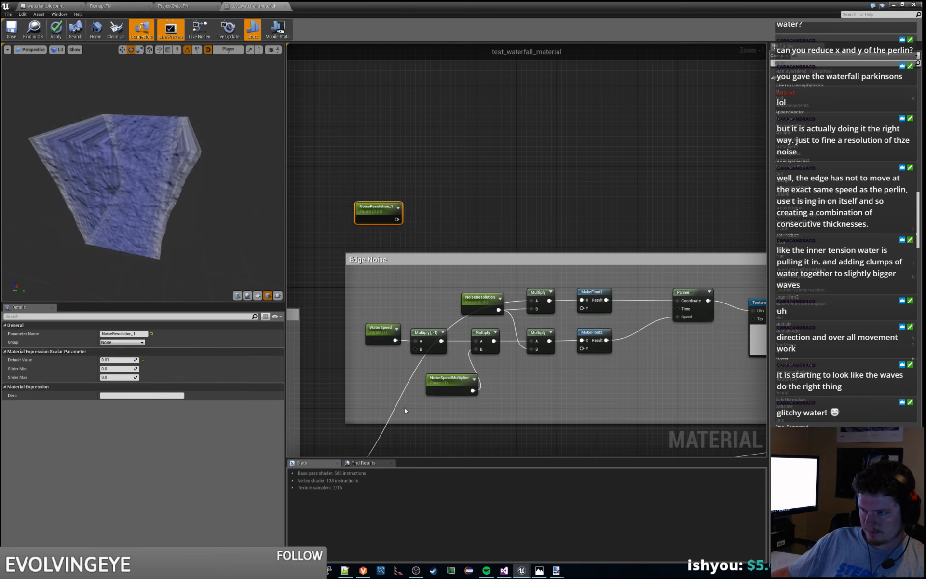
pyautogui.click(135, 334)
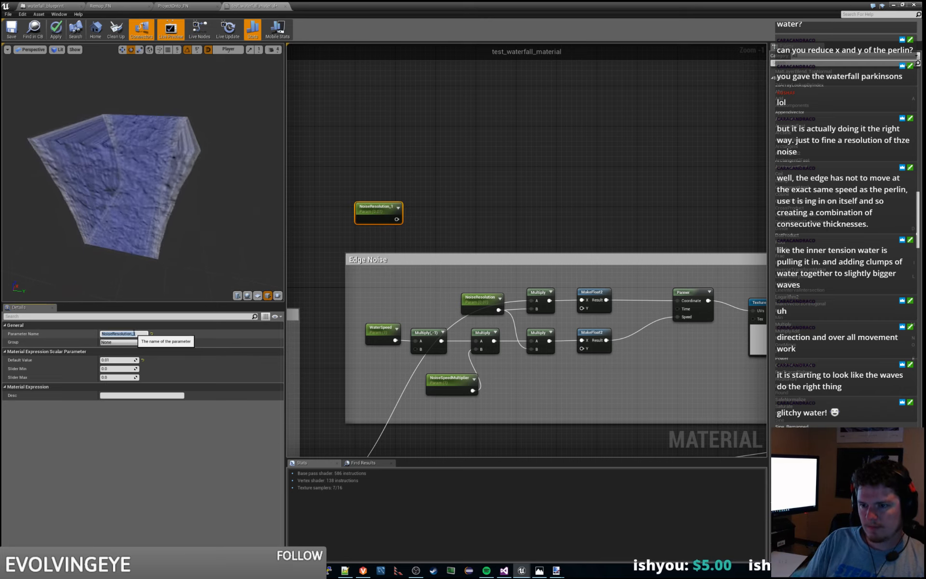
pyautogui.write('EdgeMinHeight')
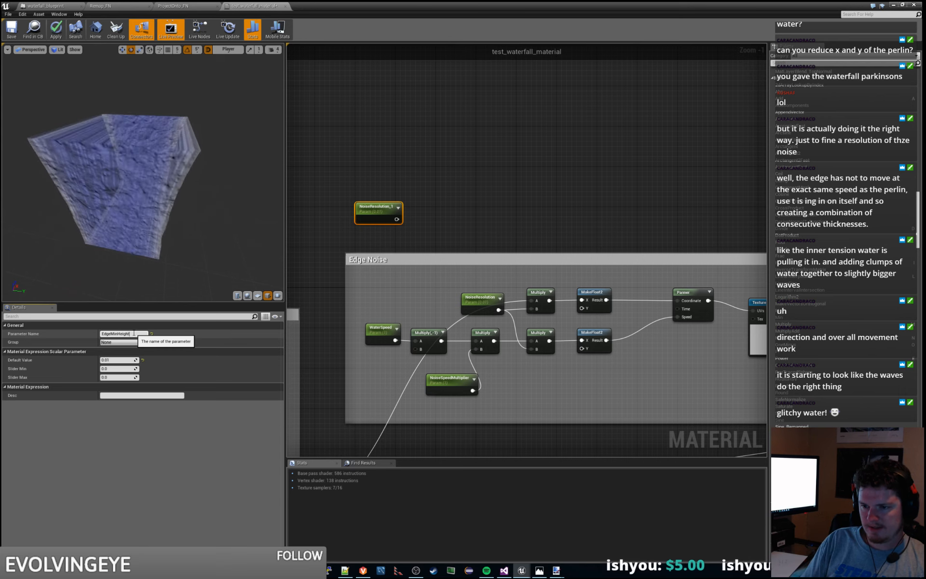
# Step: Confirm the EdgeMinHeight name, then duplicate the parameter and place the copy beside it above the Edge Noise comment box
pyautogui.press('Return')
pyautogui.click(428, 161)
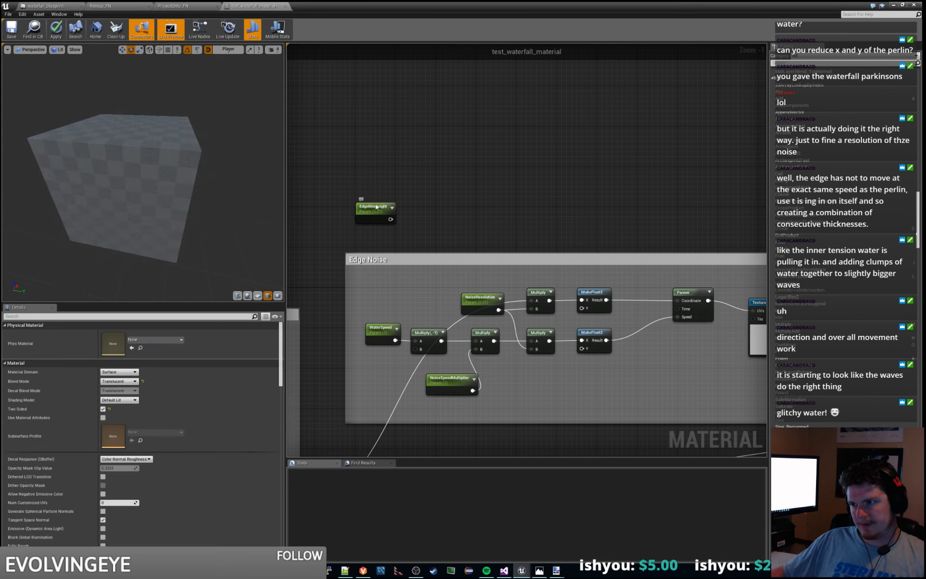
pyautogui.click(382, 210)
pyautogui.hotkey('ctrl', 'w')
pyautogui.moveTo(469, 244); pyautogui.dragTo(439, 209)
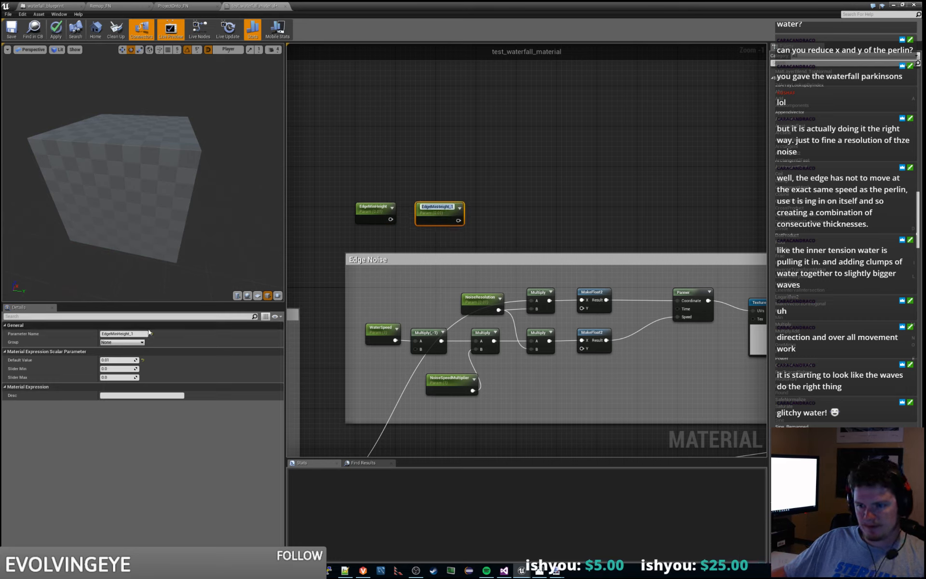
# Step: Rename the copied EdgeMinHeight parameter to EdgeTransitionPercent
pyautogui.click(146, 333)
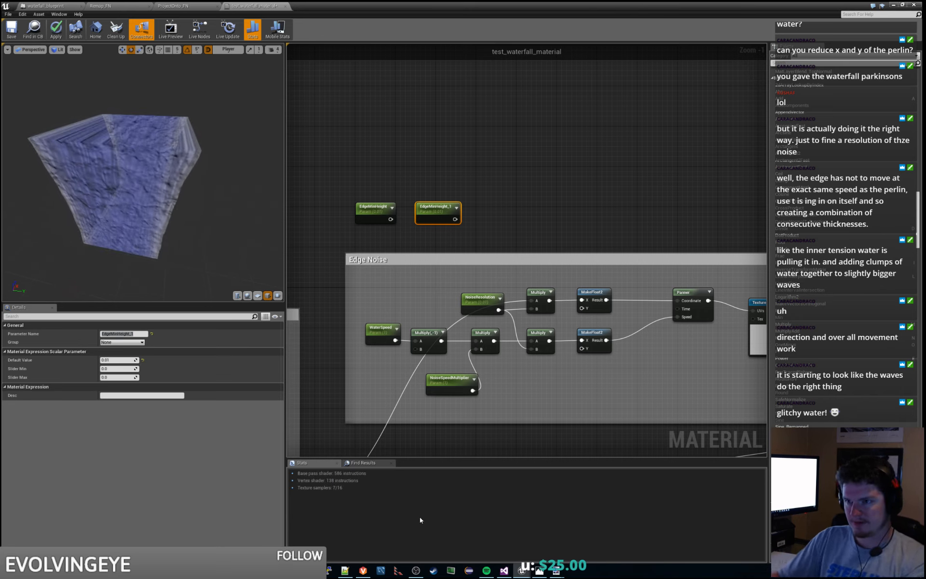
pyautogui.click(538, 224)
pyautogui.click(437, 211)
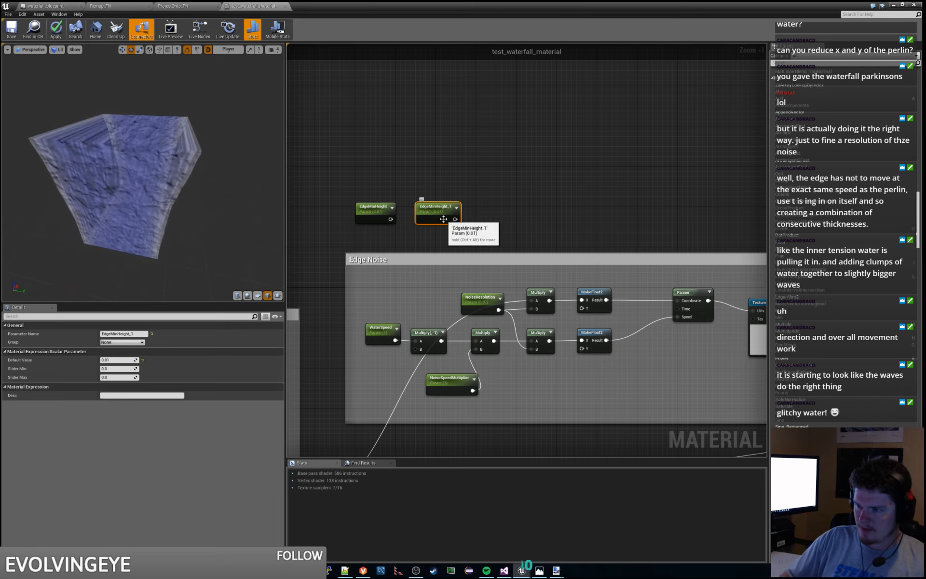
pyautogui.click(139, 334)
pyautogui.write('EdgeTra')
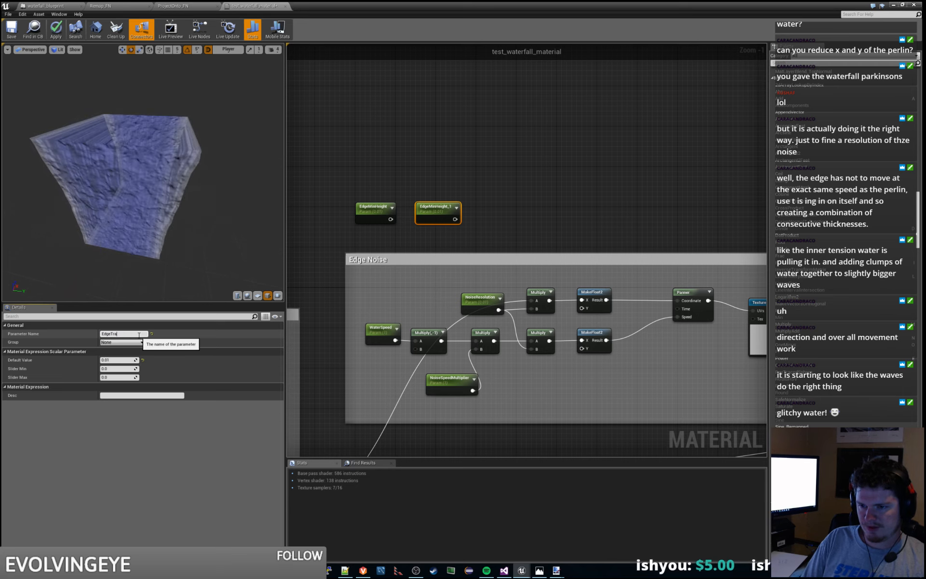
pyautogui.press('Return')
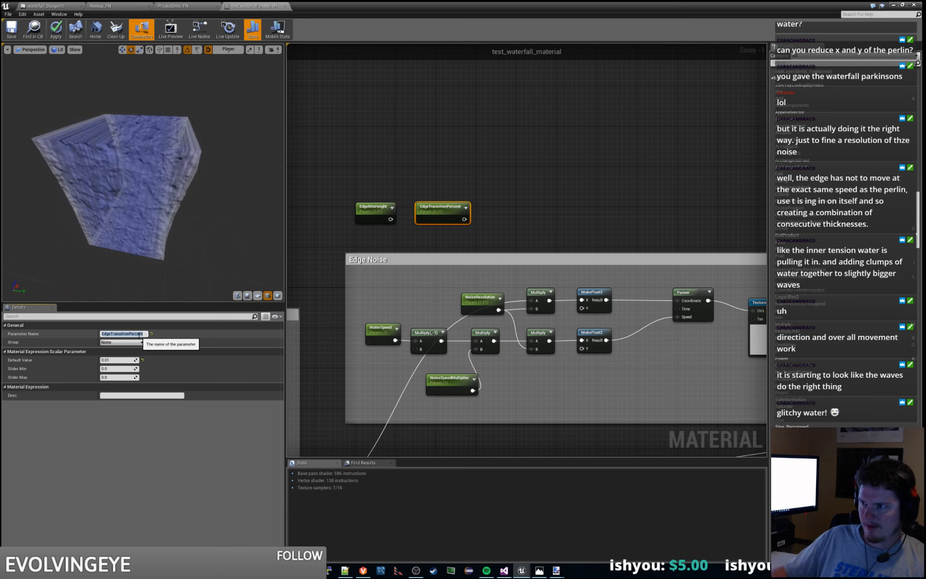
# Step: Stack EdgeMinHeight directly above EdgeTransitionPercent so the two parameters form a column
pyautogui.moveTo(381, 211); pyautogui.dragTo(432, 199)
pyautogui.moveTo(401, 146); pyautogui.dragTo(410, 207)
pyautogui.click(454, 208)
# Step: Add a LinearInterpolate node beside the two edge parameters
pyautogui.rightClick(483, 192)
pyautogui.write('linter')
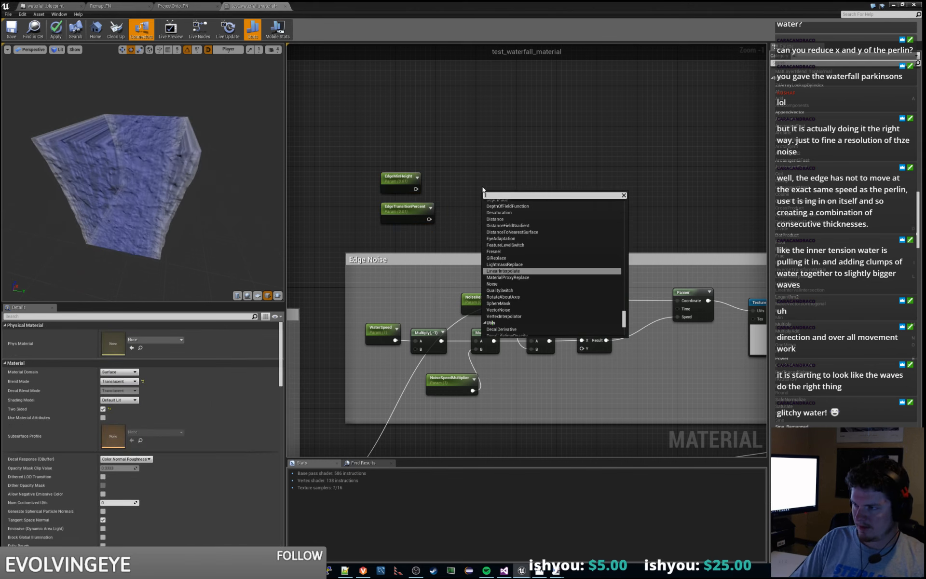
pyautogui.press('Down')
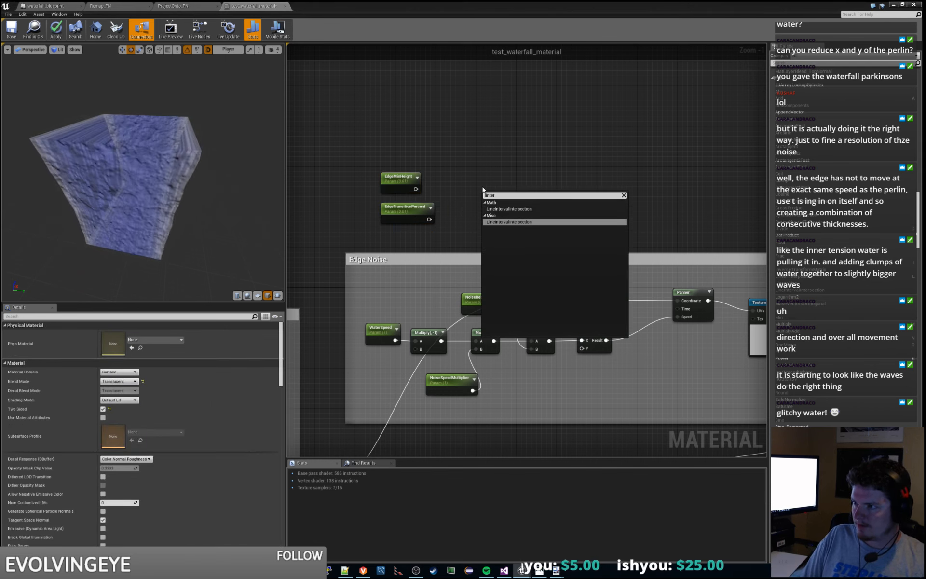
pyautogui.press('BackSpace')
pyautogui.press('BackSpace')
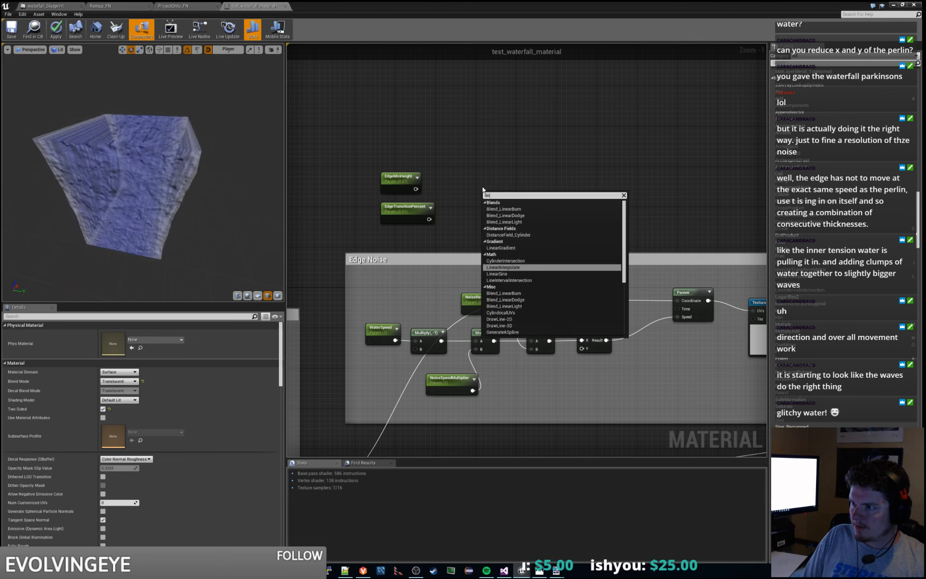
pyautogui.write('ear')
pyautogui.press('Return')
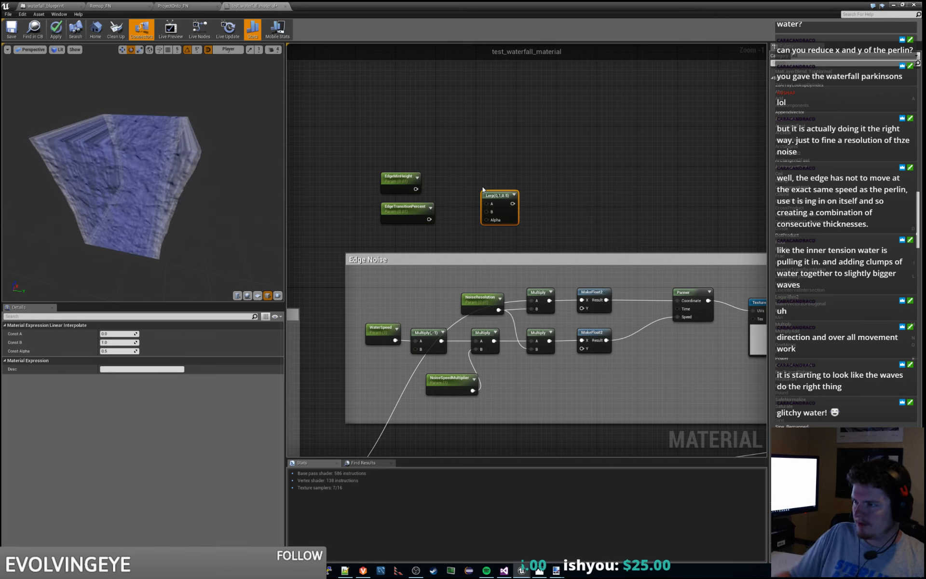
# Step: Position the Lerp node above and to the right of the EdgeMinHeight parameter
pyautogui.moveTo(492, 194); pyautogui.dragTo(521, 150)
pyautogui.click(437, 145)
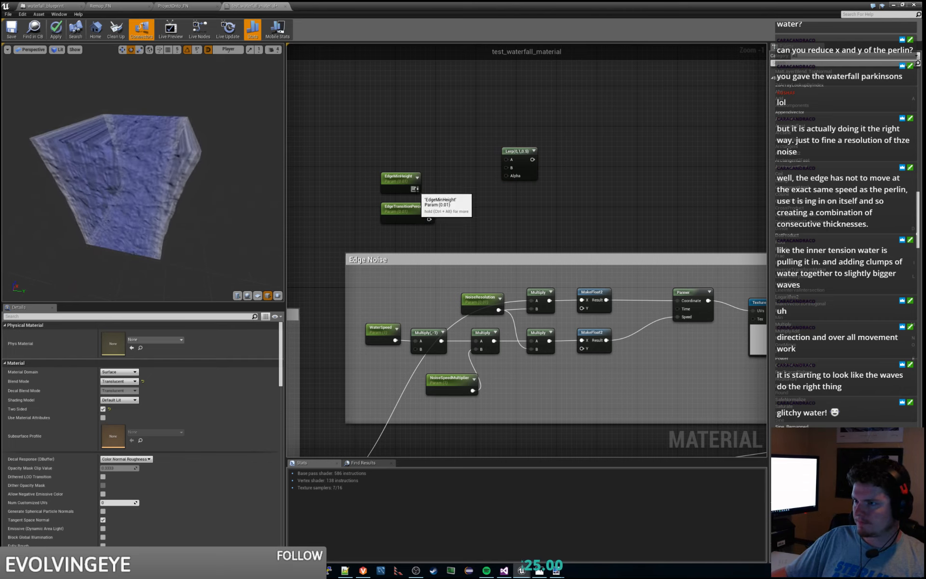
pyautogui.moveTo(416, 189); pyautogui.dragTo(450, 187)
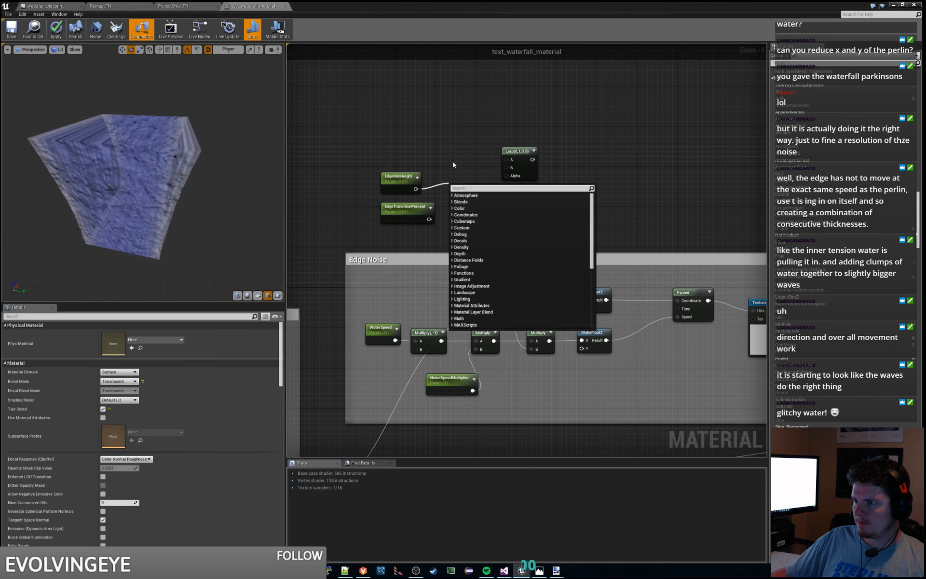
pyautogui.click(454, 161)
pyautogui.moveTo(526, 155); pyautogui.dragTo(506, 138)
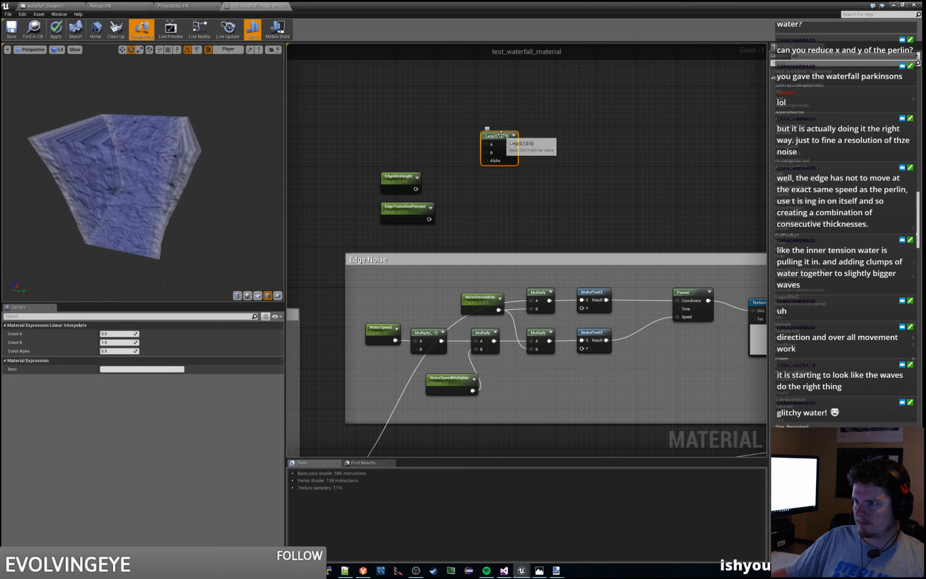
pyautogui.moveTo(501, 135); pyautogui.dragTo(501, 145)
pyautogui.click(492, 149)
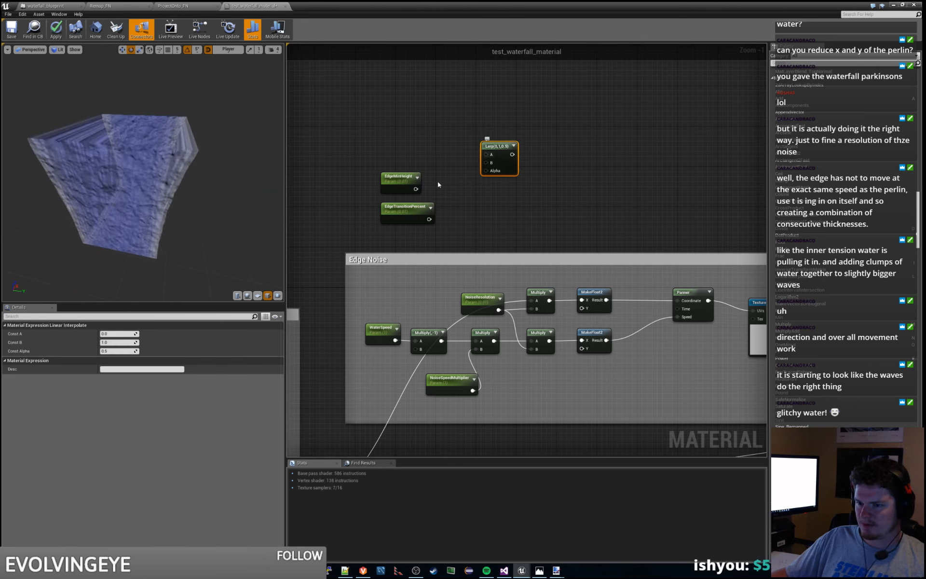
pyautogui.click(498, 197)
pyautogui.moveTo(507, 146); pyautogui.dragTo(517, 131)
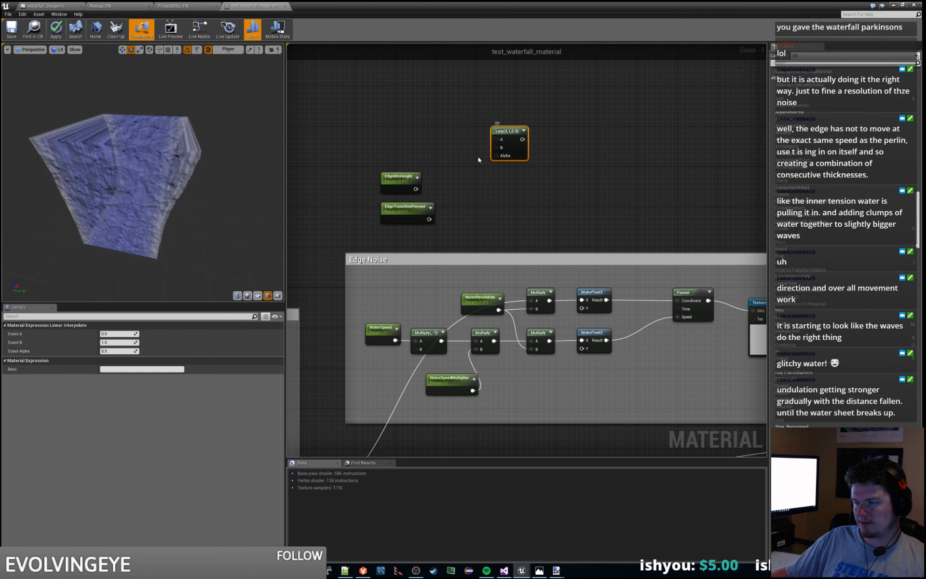
pyautogui.click(524, 186)
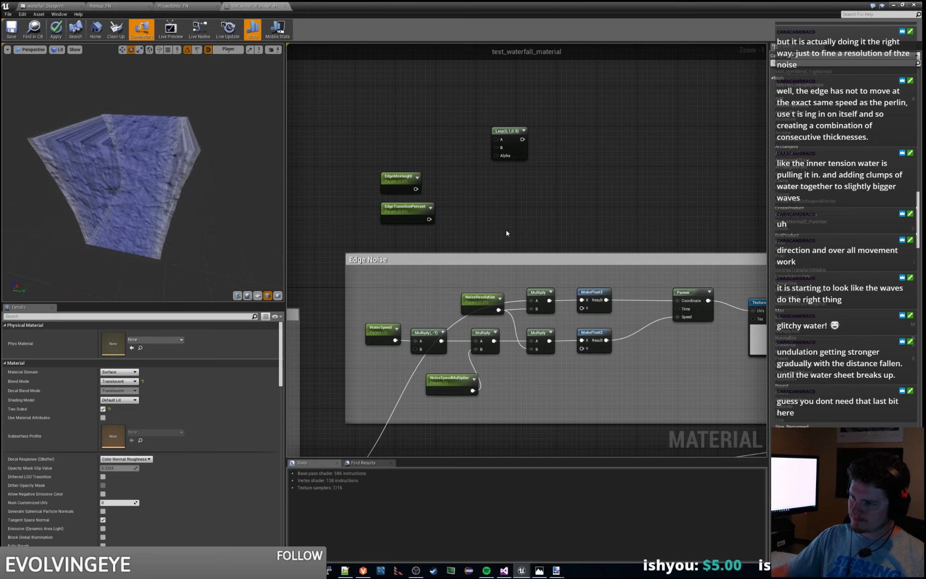
# Step: Extend the Edge Noise comment box upward and move EdgeMinHeight and EdgeTransitionPercent together closer to the Lerp node
pyautogui.moveTo(506, 233); pyautogui.dragTo(451, 218, button='right')
pyautogui.moveTo(477, 228); pyautogui.dragTo(465, 190)
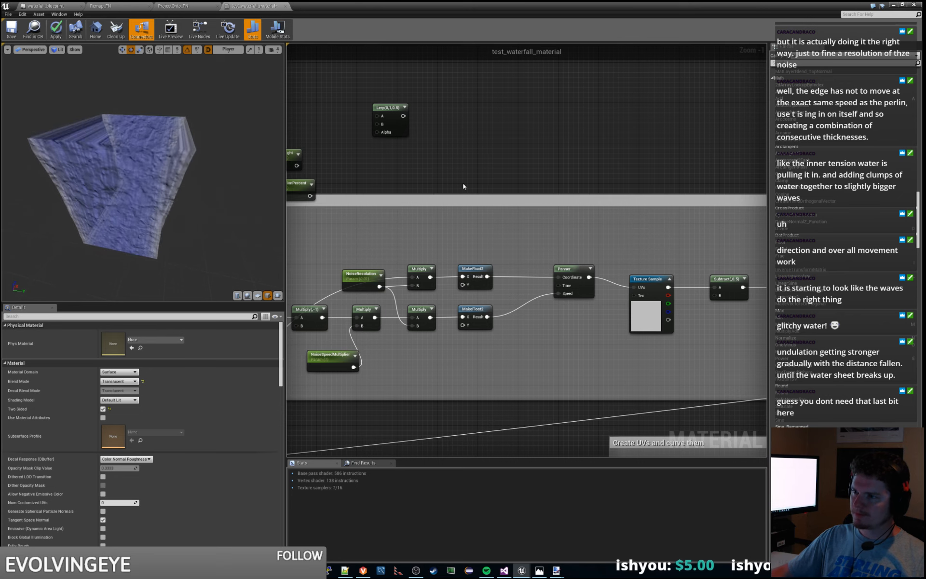
pyautogui.moveTo(427, 172); pyautogui.dragTo(525, 197, button='right')
pyautogui.moveTo(293, 147); pyautogui.dragTo(430, 247)
pyautogui.click(380, 177)
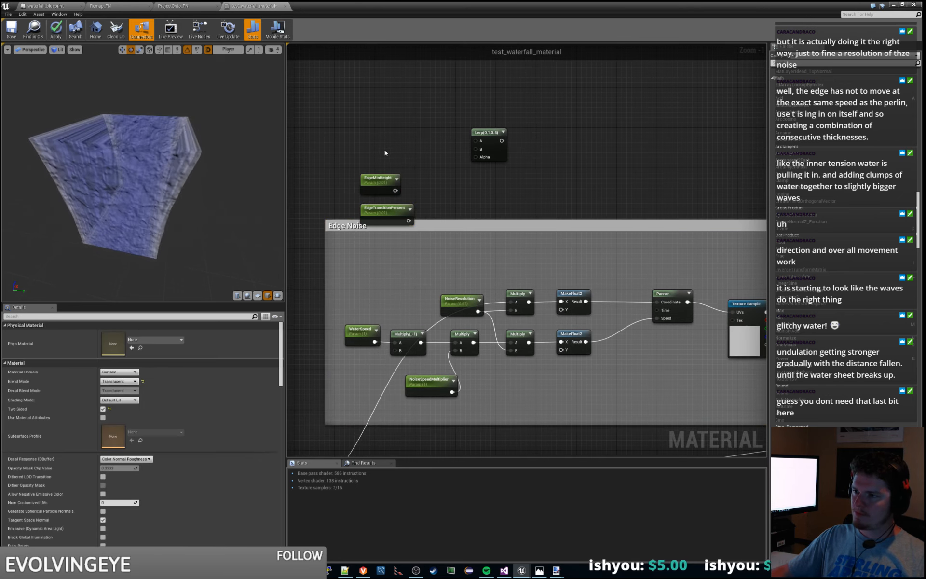
pyautogui.keyDown('shift'); pyautogui.click(394, 213); pyautogui.keyUp('shift')
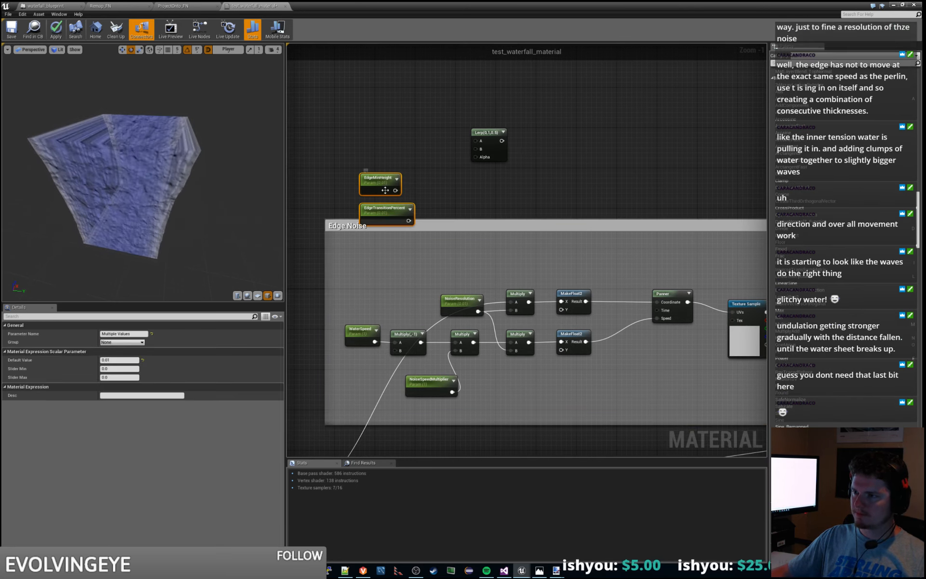
pyautogui.moveTo(394, 212); pyautogui.dragTo(439, 177)
pyautogui.click(555, 200)
# Step: Move the Edge Noise comment group up and away from the other groups, and widen its box on the right side
pyautogui.moveTo(616, 209); pyautogui.dragTo(407, 197, button='right')
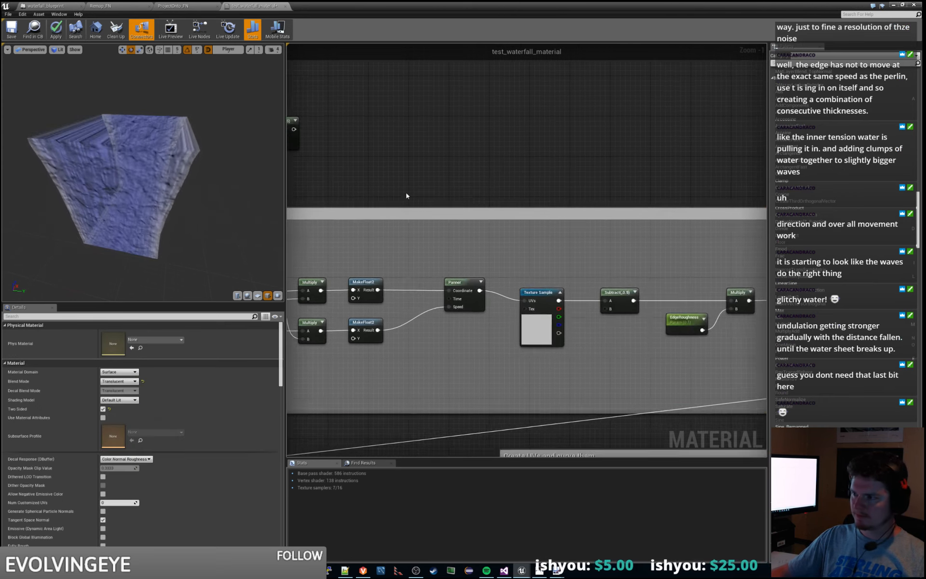
pyautogui.scroll(-2, 511, 239)
pyautogui.moveTo(583, 231); pyautogui.dragTo(331, 151, button='right')
pyautogui.moveTo(466, 179); pyautogui.dragTo(547, 262, button='right')
pyautogui.scroll(-4, 575, 169)
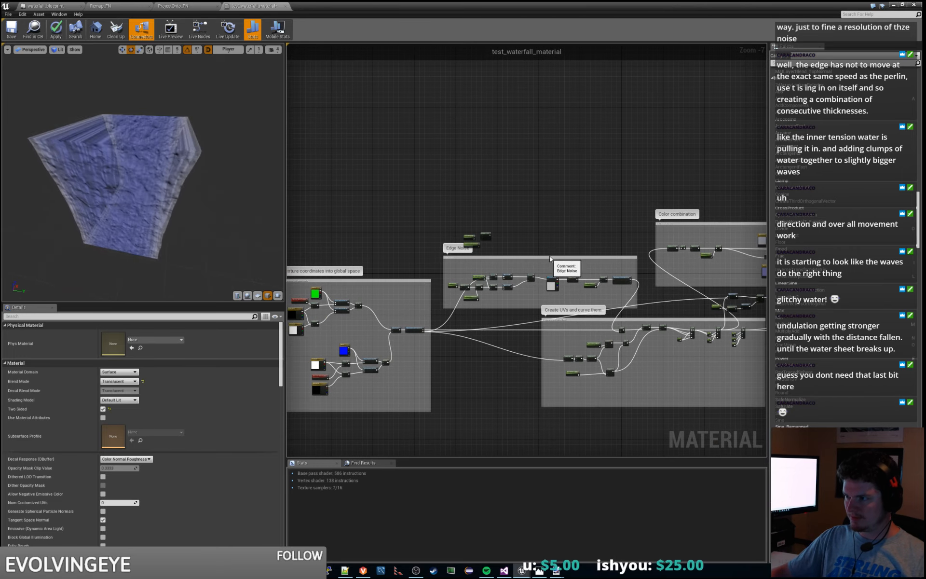
pyautogui.moveTo(550, 259); pyautogui.dragTo(477, 151)
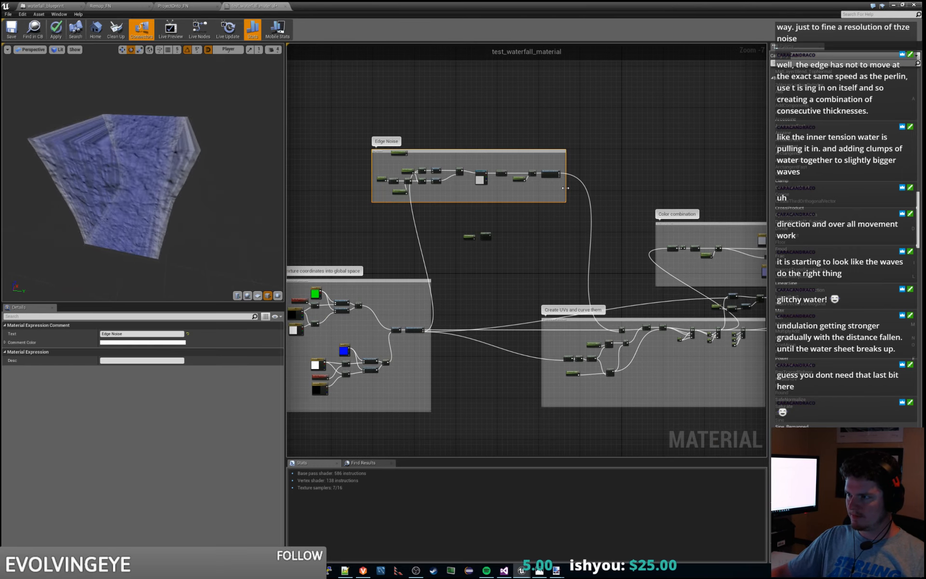
pyautogui.moveTo(565, 187); pyautogui.dragTo(620, 188)
pyautogui.click(525, 234)
# Step: Move the EdgeMinHeight and Lerp nodes together into the Edge Noise box, beneath the BreakOutFloat3Components node
pyautogui.scroll(4, 519, 213)
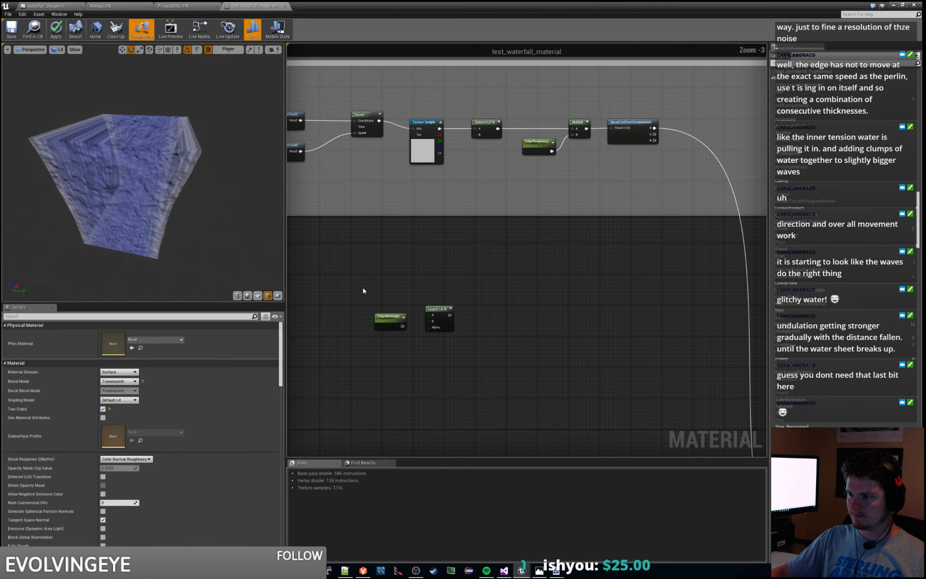
pyautogui.moveTo(448, 345); pyautogui.dragTo(683, 170)
pyautogui.scroll(-3, 497, 266)
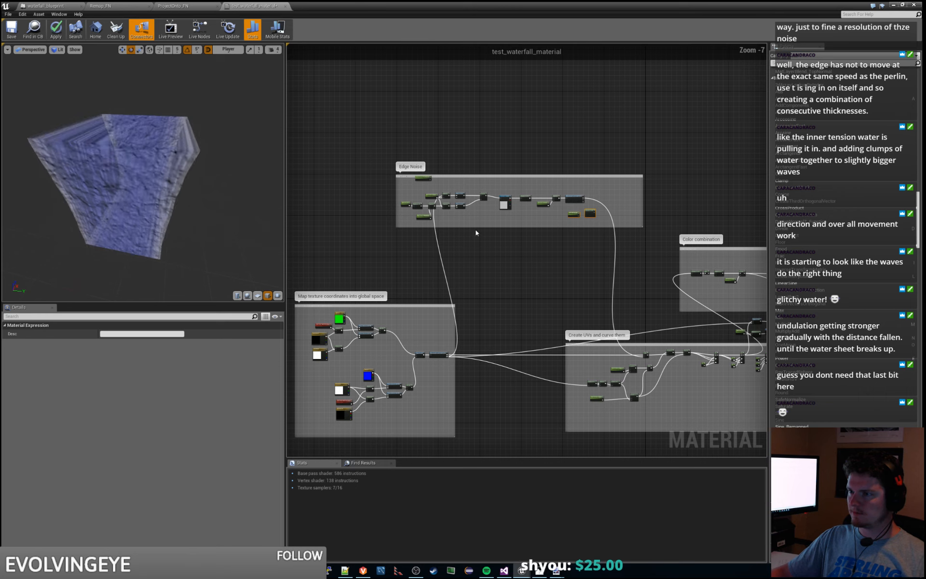
# Step: Move the EdgeTransitionPercent parameter to the same area of the Edge Noise box, directly beneath EdgeMinHeight
pyautogui.scroll(2, 447, 183)
pyautogui.moveTo(395, 173); pyautogui.dragTo(712, 318)
pyautogui.moveTo(727, 299); pyautogui.dragTo(532, 301, button='right')
pyautogui.scroll(3, 523, 295)
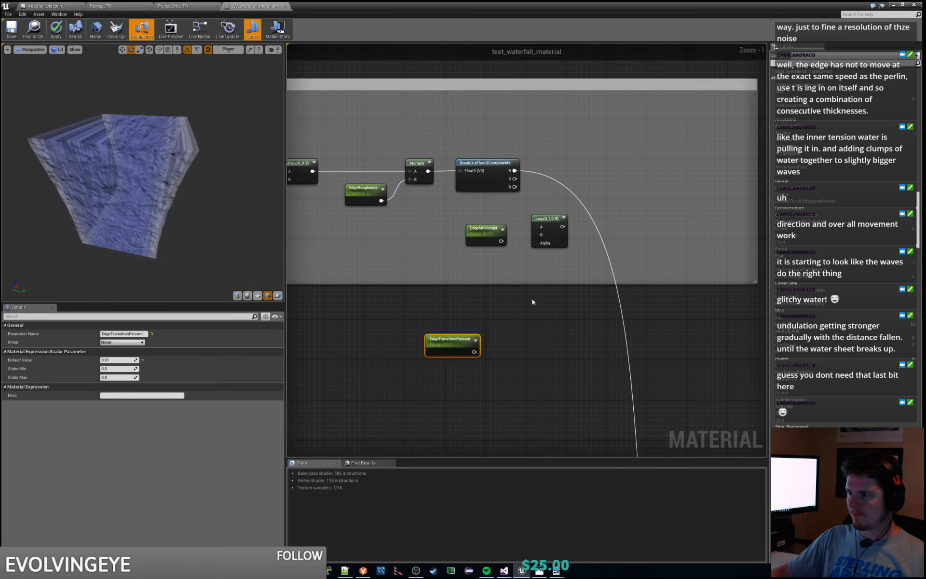
pyautogui.moveTo(456, 335); pyautogui.dragTo(487, 260)
# Step: Examine the Edge Noise node chain from the WaterSpeed parameter through to the BreakOutFloat3Components node
pyautogui.scroll(-2, 471, 305)
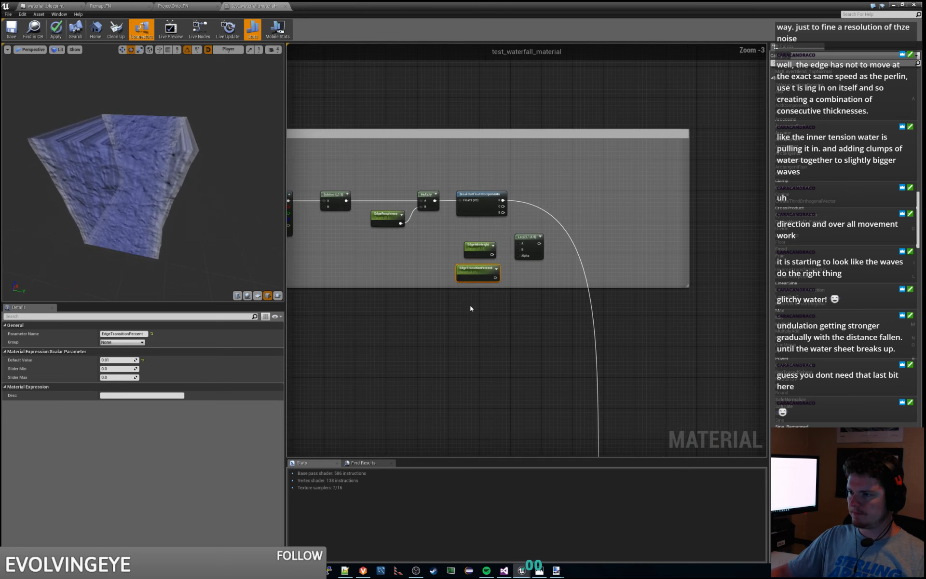
pyautogui.moveTo(550, 328); pyautogui.dragTo(663, 324, button='right')
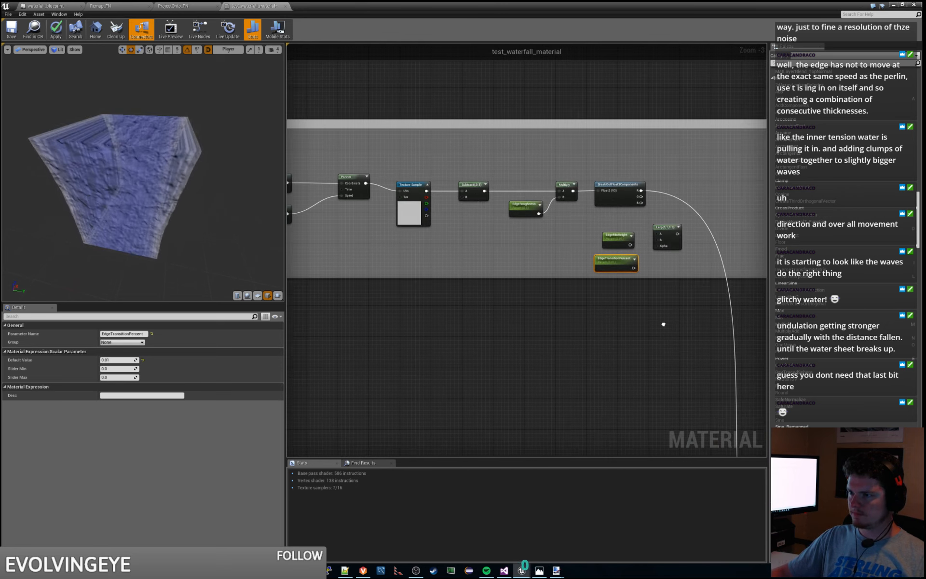
pyautogui.click(598, 325)
pyautogui.scroll(-2, 583, 323)
pyautogui.rightClick(560, 321)
pyautogui.click(531, 317)
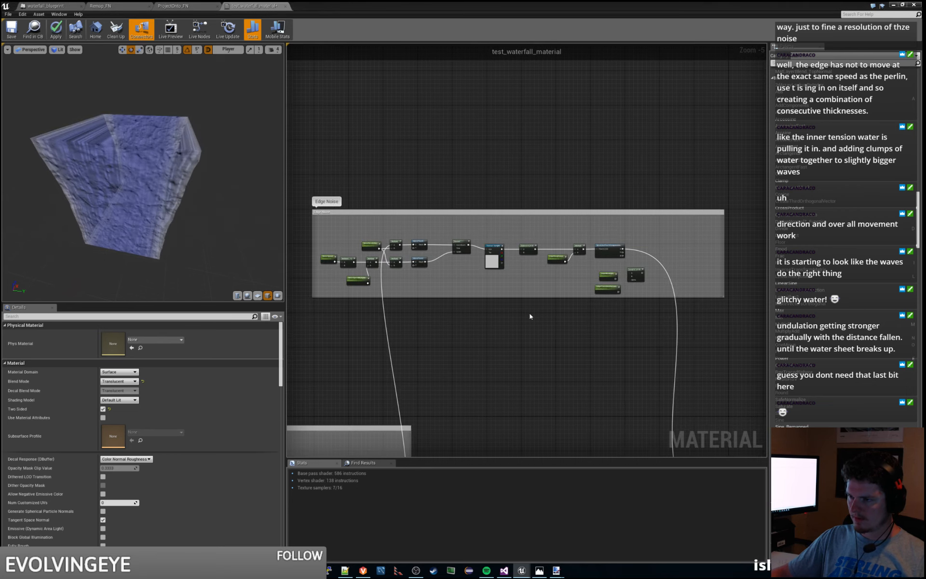
pyautogui.moveTo(567, 328); pyautogui.dragTo(485, 313, button='right')
pyautogui.scroll(1, 482, 226)
pyautogui.scroll(2, 483, 318)
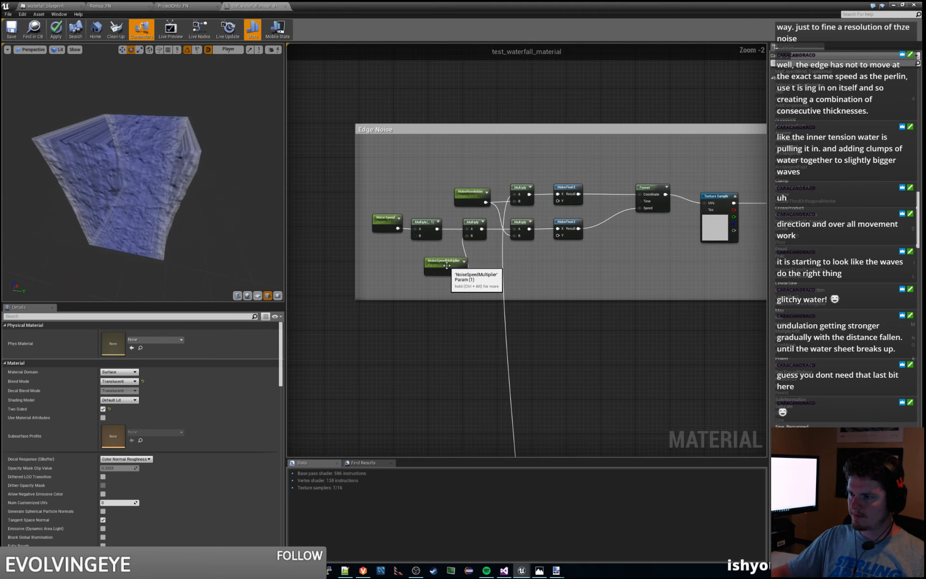
pyautogui.click(422, 263)
pyautogui.click(559, 307)
pyautogui.moveTo(665, 356); pyautogui.dragTo(332, 334, button='right')
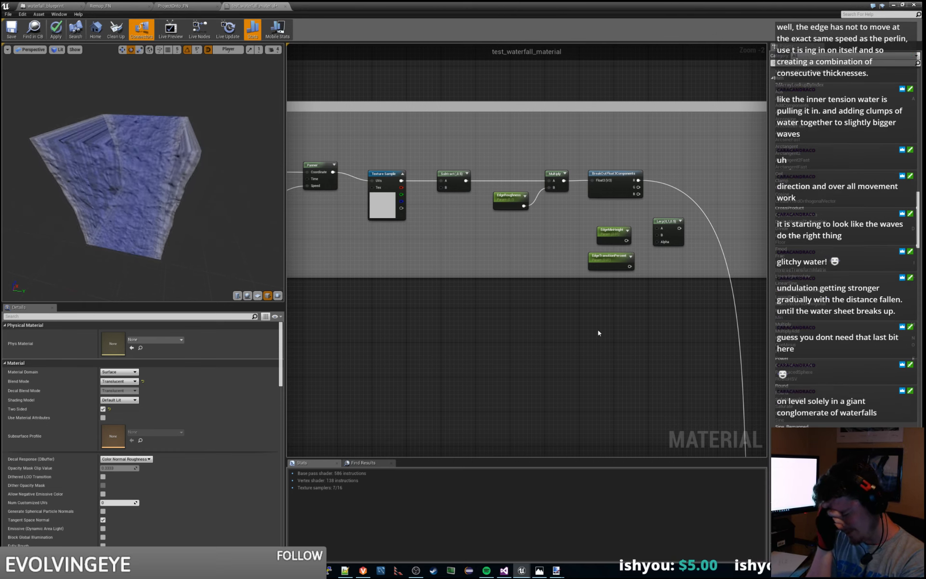
# Step: Create an If node fed from the second output of BreakOutFloat2Components in the texture coordinate mapping group
pyautogui.scroll(-3, 527, 323)
pyautogui.moveTo(505, 315); pyautogui.dragTo(647, 178, button='right')
pyautogui.scroll(3, 496, 399)
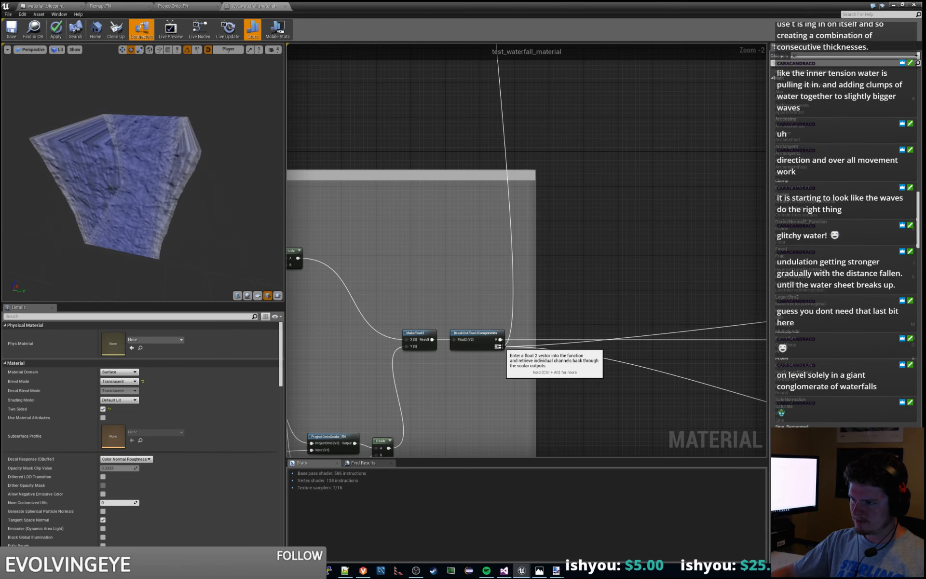
pyautogui.moveTo(499, 346); pyautogui.dragTo(587, 91)
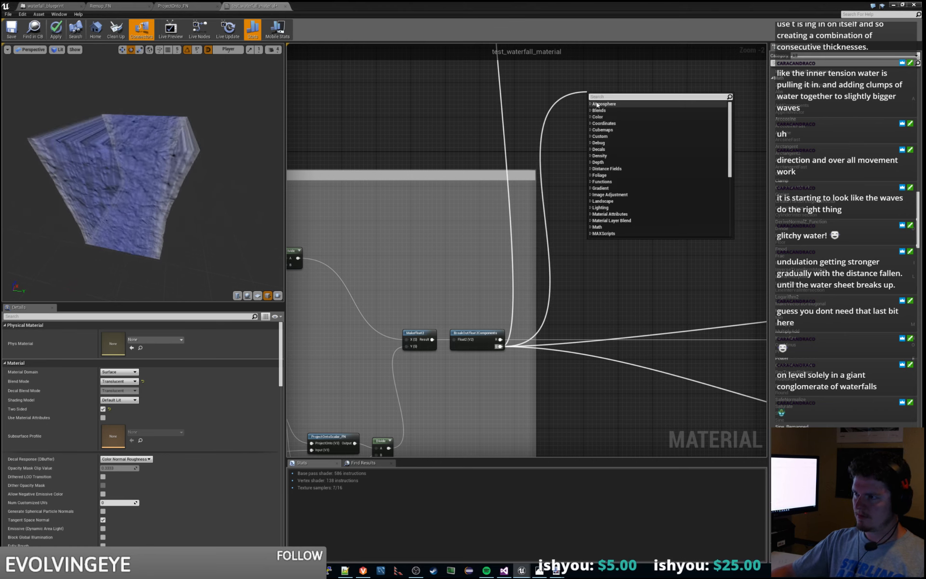
pyautogui.write('if')
pyautogui.press('Return')
# Step: Move the If node into the Edge Noise box beside the edge parameters and extend the box downward
pyautogui.moveTo(597, 103); pyautogui.dragTo(448, 365, button='right')
pyautogui.moveTo(429, 353); pyautogui.dragTo(607, 124)
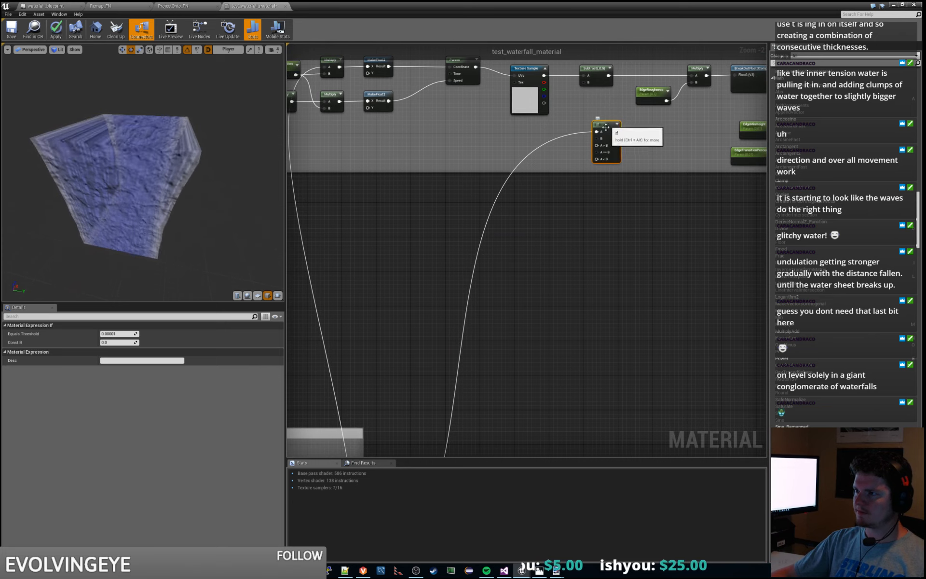
pyautogui.moveTo(584, 173); pyautogui.dragTo(589, 239)
pyautogui.moveTo(654, 182); pyautogui.dragTo(526, 309, button='right')
pyautogui.moveTo(491, 257); pyautogui.dragTo(569, 261)
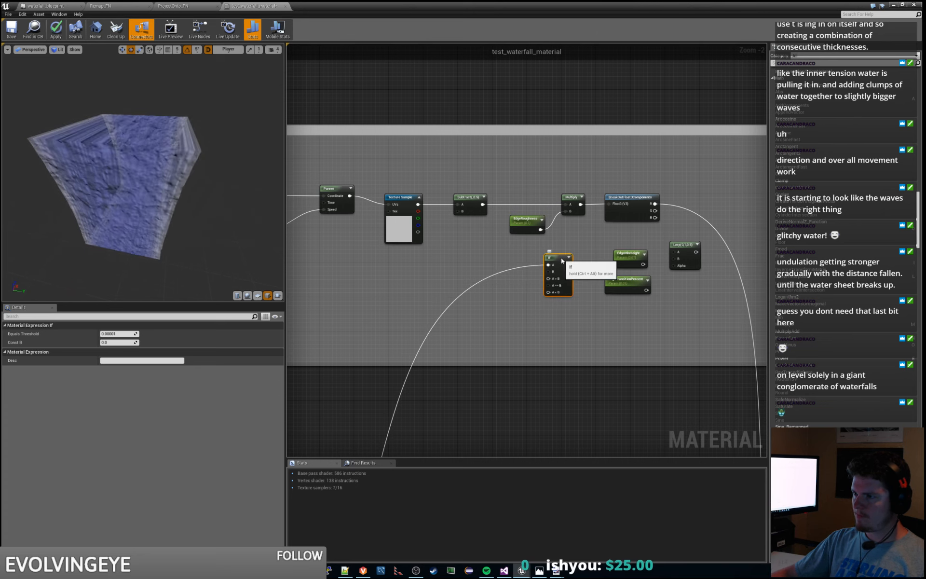
pyautogui.moveTo(508, 322); pyautogui.dragTo(487, 322, button='right')
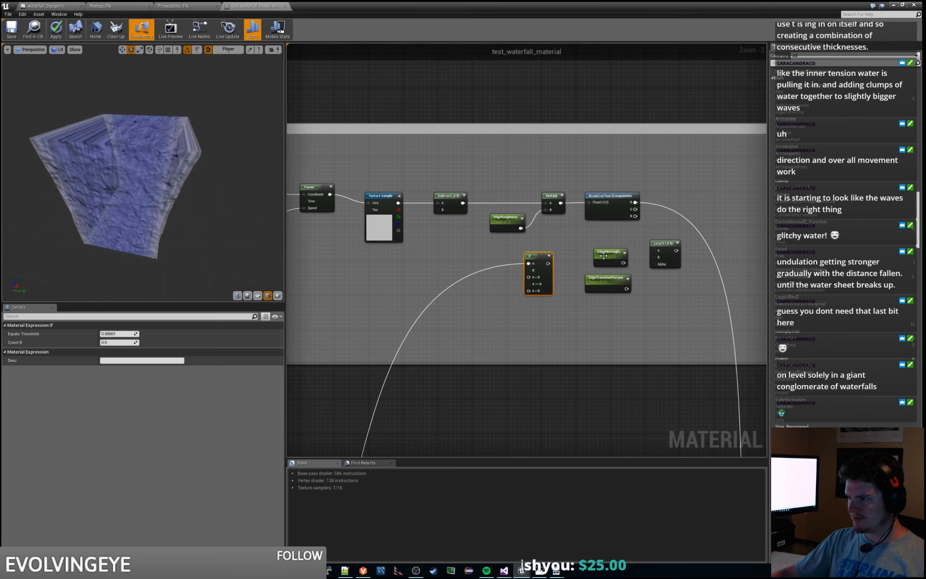
# Step: Wire EdgeMinHeight into the If node's A > B input and a new Constant node of 0 into its A < B input
pyautogui.moveTo(603, 256); pyautogui.dragTo(514, 263)
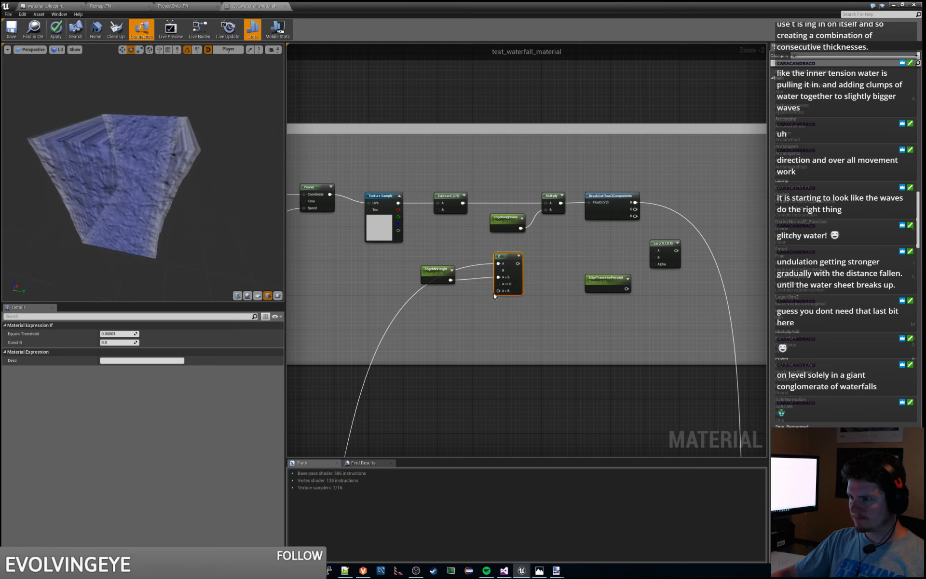
pyautogui.moveTo(498, 290); pyautogui.dragTo(475, 305)
pyautogui.write('consta')
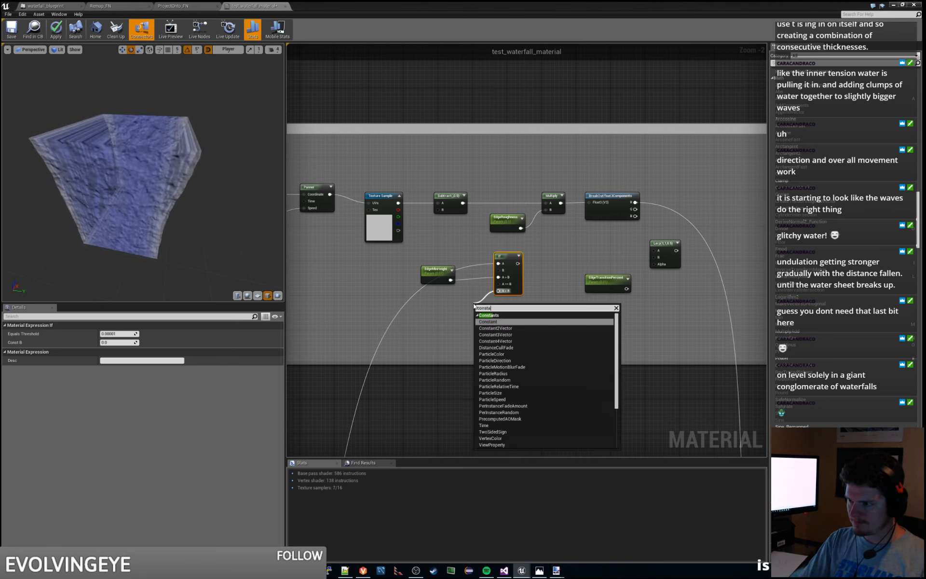
pyautogui.press('Return')
pyautogui.moveTo(474, 305); pyautogui.dragTo(446, 296)
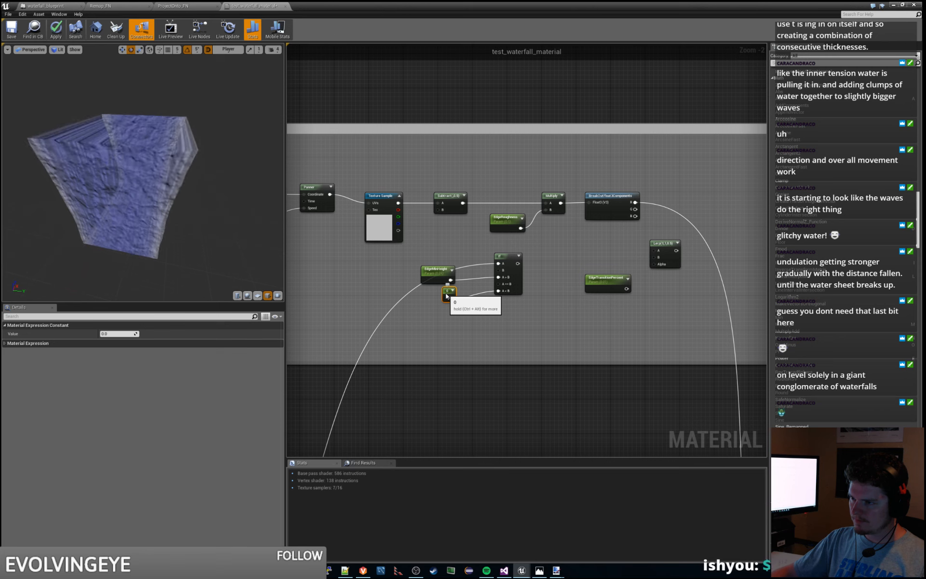
pyautogui.click(488, 318)
# Step: Move the EdgeTransitionPercent parameter down, clear of the space between the If and Lerp nodes
pyautogui.moveTo(608, 282); pyautogui.dragTo(595, 273)
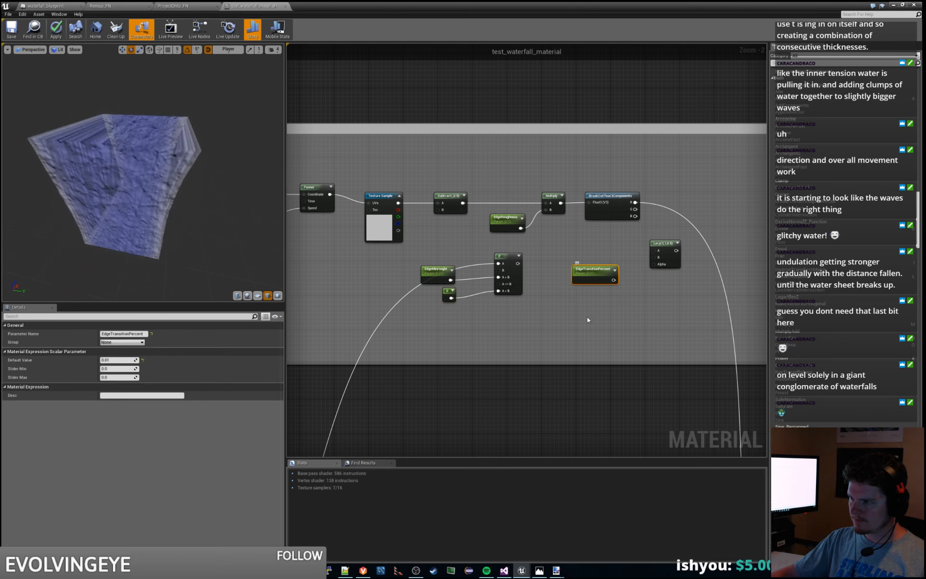
pyautogui.moveTo(586, 316); pyautogui.dragTo(525, 351, button='right')
pyautogui.scroll(2, 526, 351)
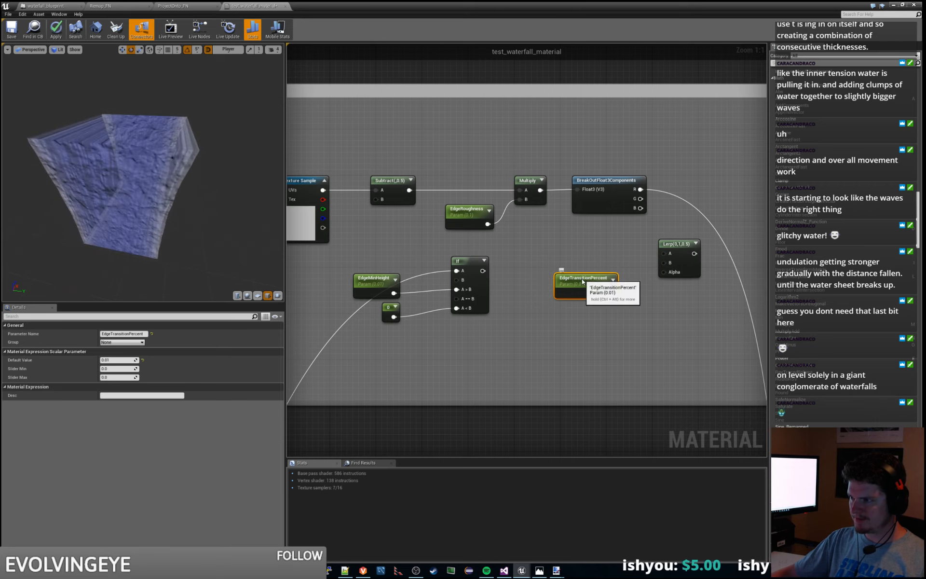
pyautogui.moveTo(581, 278); pyautogui.dragTo(534, 348)
pyautogui.moveTo(482, 271); pyautogui.dragTo(579, 270)
pyautogui.click(573, 253)
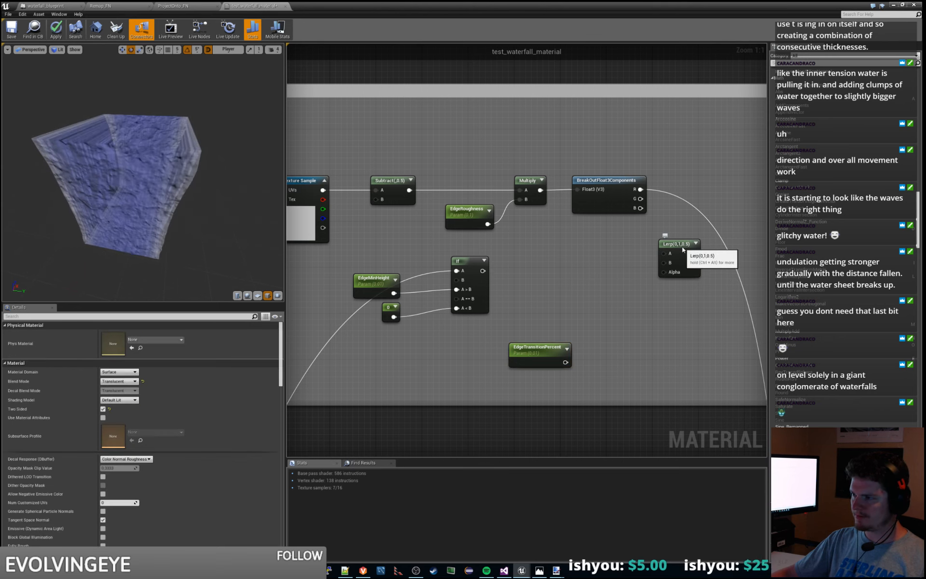
# Step: Shift the Lerp node slightly toward the If node and nudge BreakOutFloat3Components above it away from Multiply
pyautogui.moveTo(682, 247); pyautogui.dragTo(665, 252)
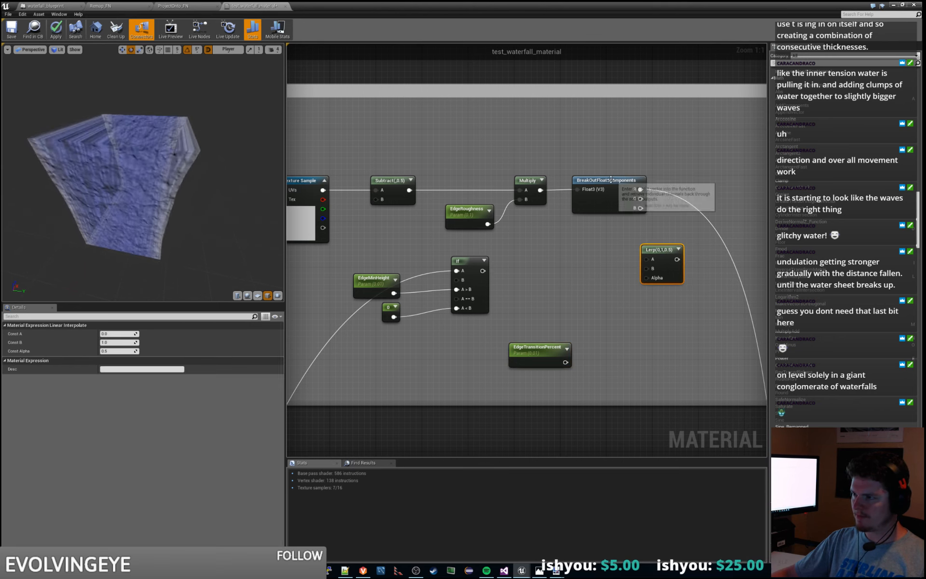
pyautogui.moveTo(611, 182); pyautogui.dragTo(616, 182)
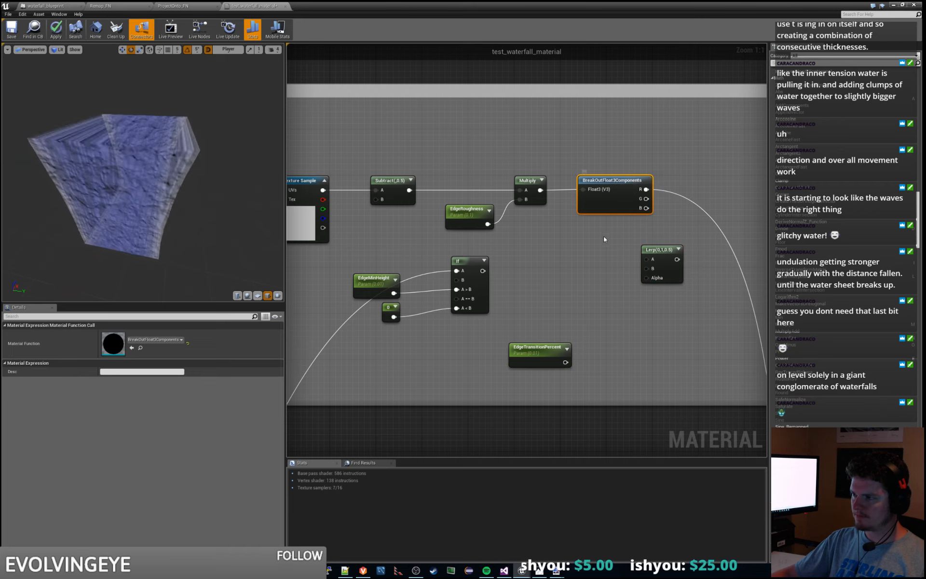
pyautogui.click(657, 251)
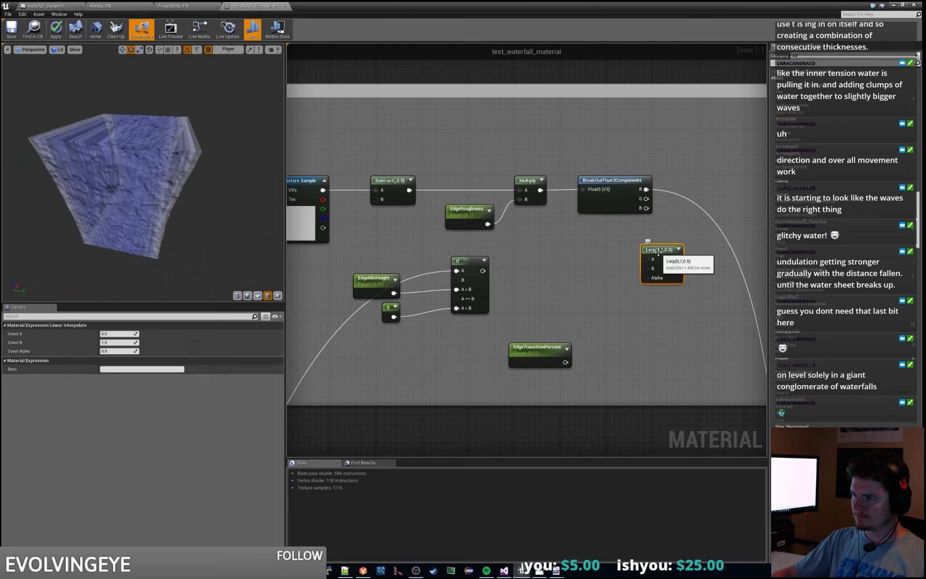
pyautogui.click(123, 342)
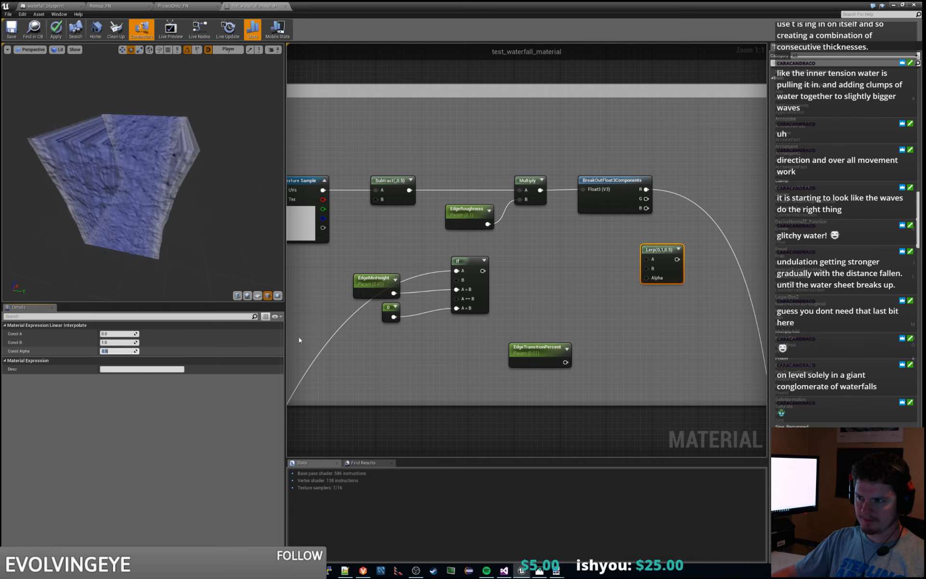
# Step: Reposition the EdgeTransitionPercent parameter directly beneath the If node in the Edge Noise box
pyautogui.moveTo(551, 349); pyautogui.dragTo(614, 338)
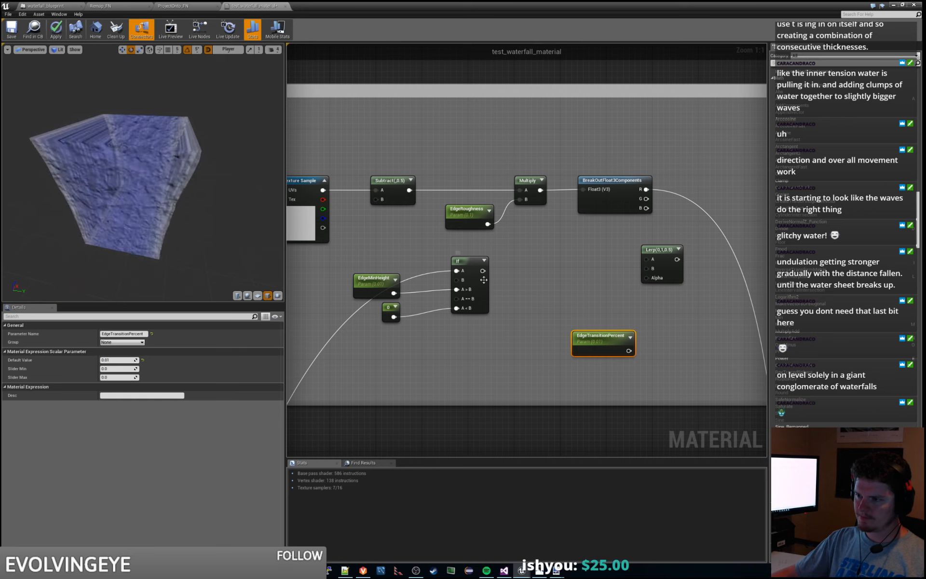
pyautogui.moveTo(509, 308); pyautogui.dragTo(528, 293, button='right')
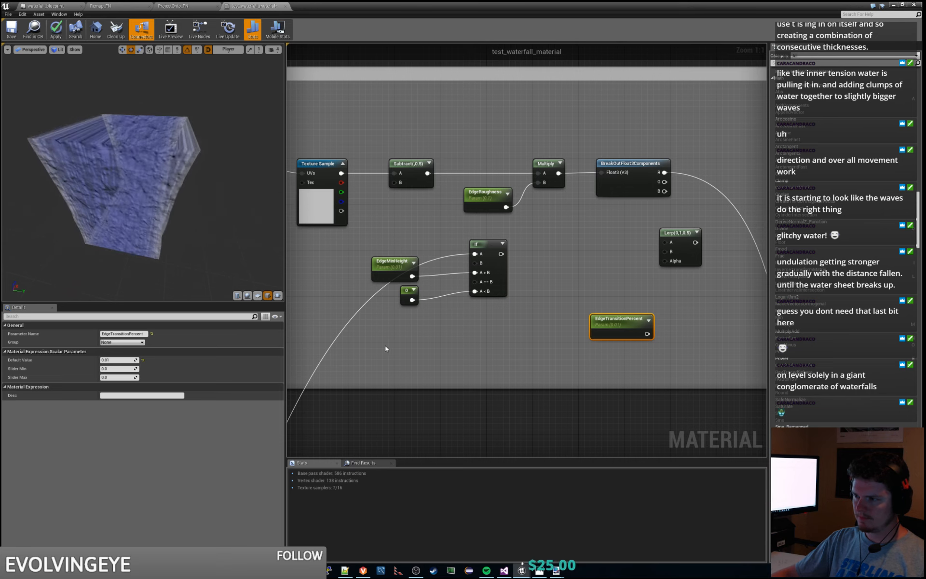
pyautogui.moveTo(669, 319); pyautogui.dragTo(676, 314, button='right')
pyautogui.moveTo(624, 323); pyautogui.dragTo(470, 346)
# Step: Add a Clamp node that takes the If node's output and feeds the Lerp node's Alpha input
pyautogui.rightClick(531, 331)
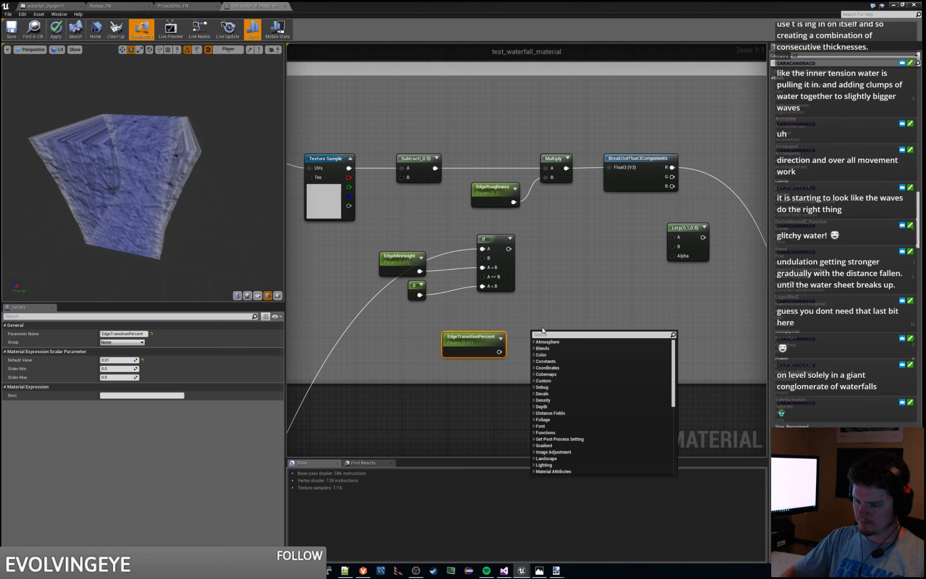
pyautogui.write('clamp')
pyautogui.press('Return')
pyautogui.moveTo(563, 330); pyautogui.dragTo(674, 259)
pyautogui.moveTo(582, 331); pyautogui.dragTo(599, 256)
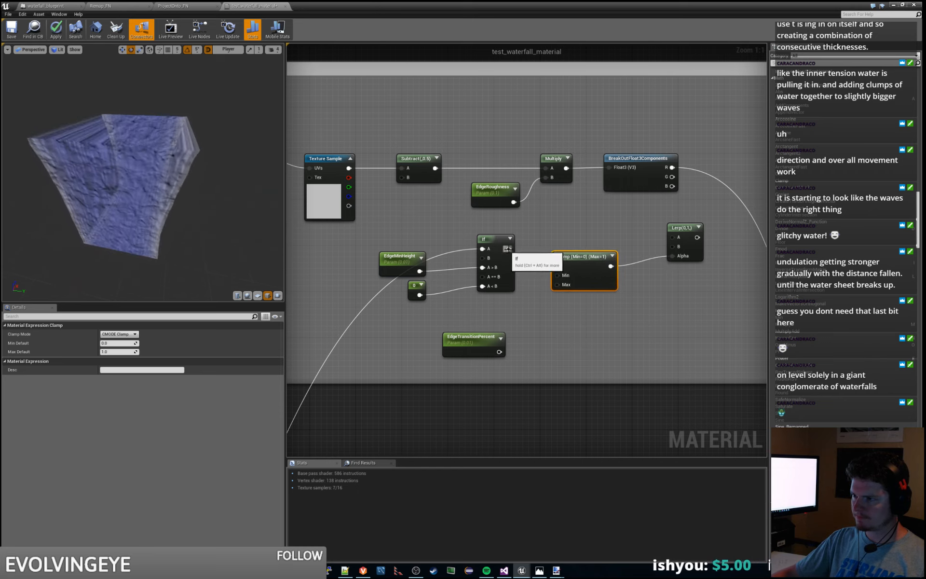
pyautogui.moveTo(508, 249); pyautogui.dragTo(600, 253)
# Step: Rewire EdgeMinHeight from the If node's A > B input to its B input and tidy the surrounding parameter and constant nodes
pyautogui.moveTo(461, 310); pyautogui.dragTo(536, 296, button='right')
pyautogui.moveTo(490, 270); pyautogui.dragTo(530, 270)
pyautogui.moveTo(475, 241); pyautogui.dragTo(468, 245)
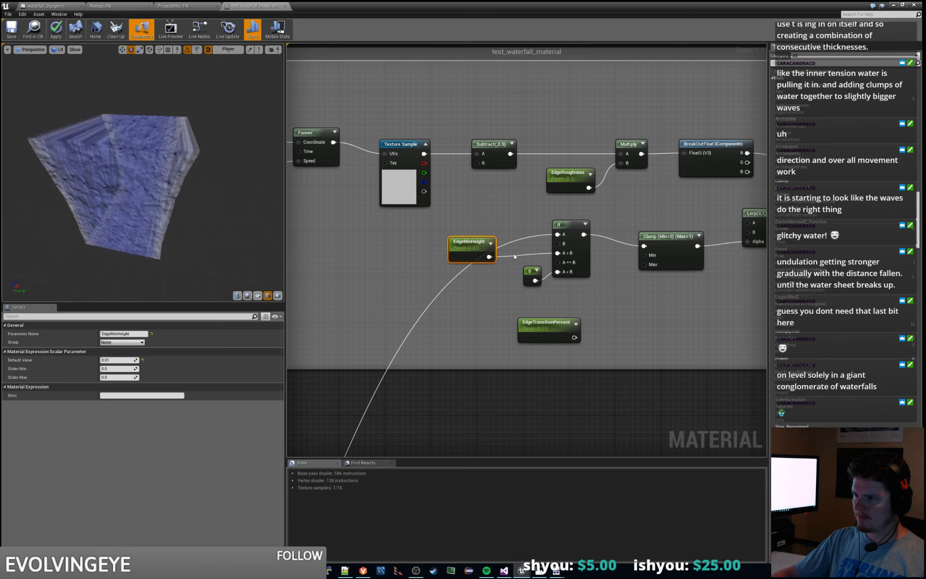
pyautogui.moveTo(489, 257); pyautogui.dragTo(559, 248)
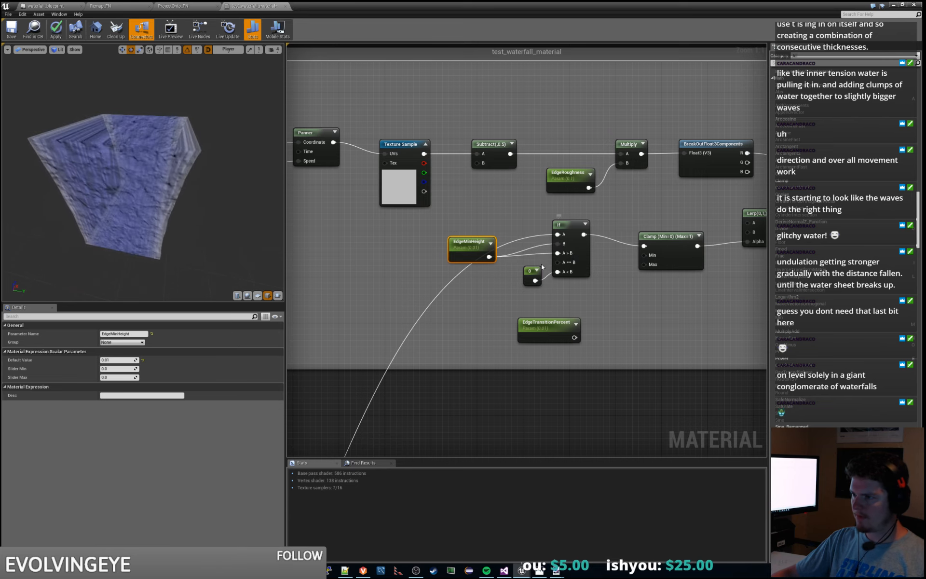
pyautogui.moveTo(475, 241); pyautogui.dragTo(489, 224)
pyautogui.moveTo(548, 333); pyautogui.dragTo(512, 311)
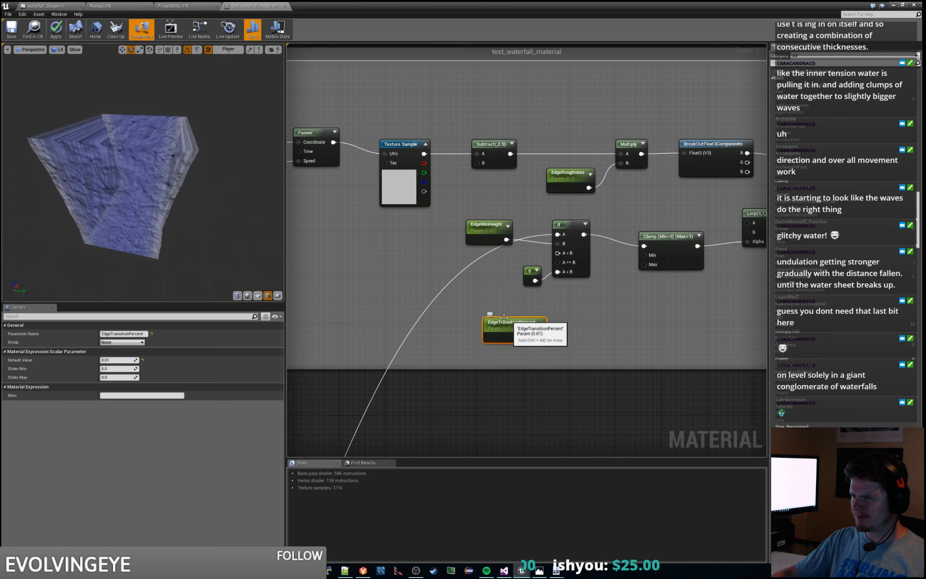
# Step: Create a Subtract node in the Edge Noise box, fed from the second output of BreakOutFloat2Components
pyautogui.scroll(-5, 487, 316)
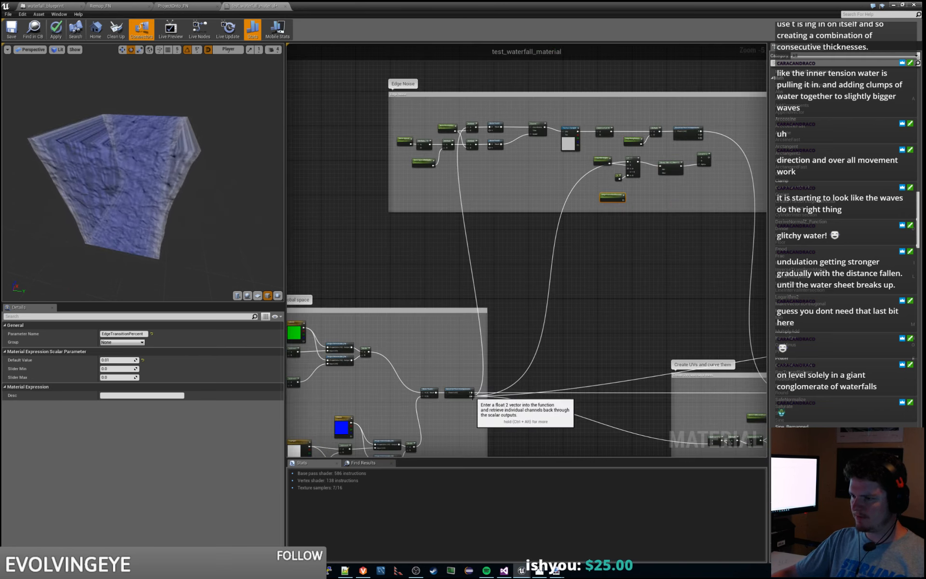
pyautogui.moveTo(475, 396); pyautogui.dragTo(556, 187)
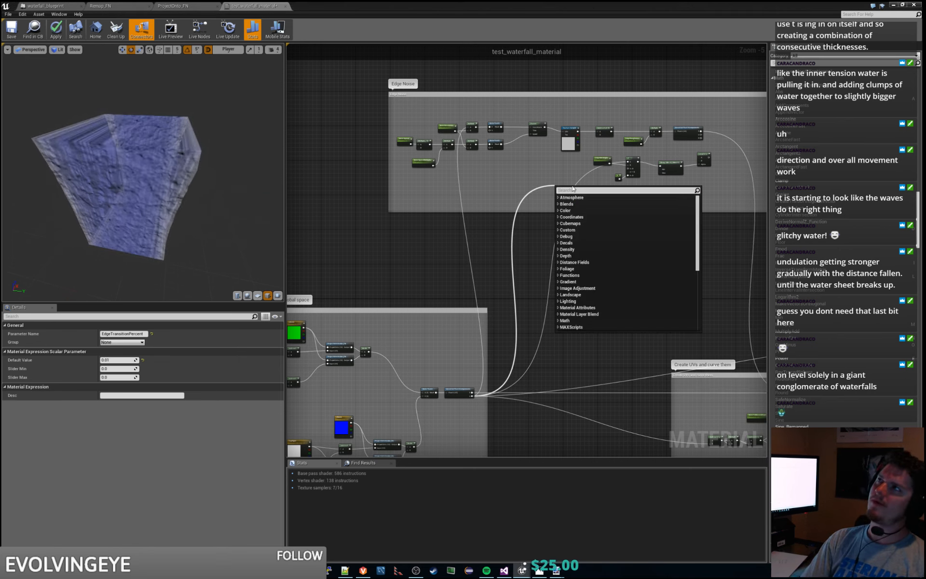
pyautogui.write('subtra')
pyautogui.press('Return')
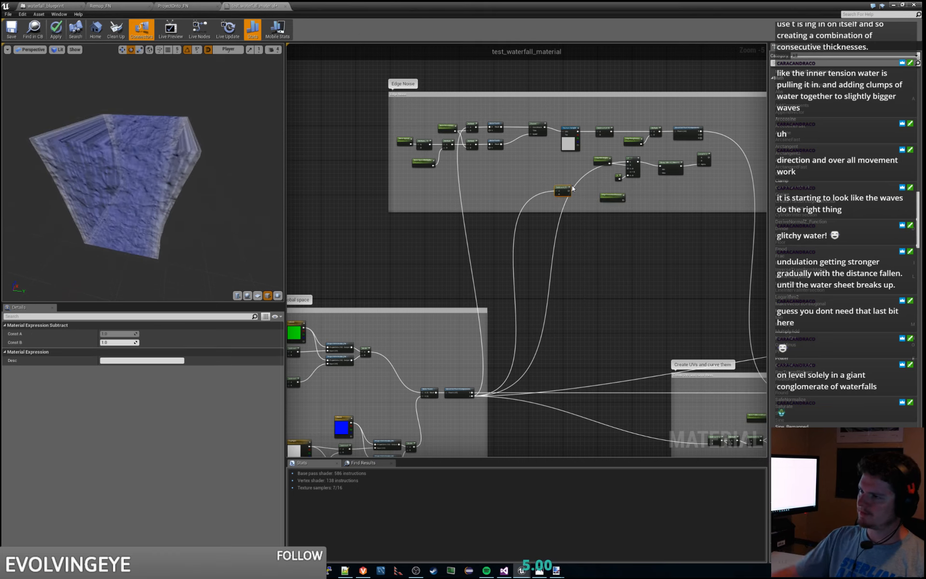
pyautogui.scroll(5, 564, 218)
pyautogui.moveTo(621, 207); pyautogui.dragTo(537, 315, button='right')
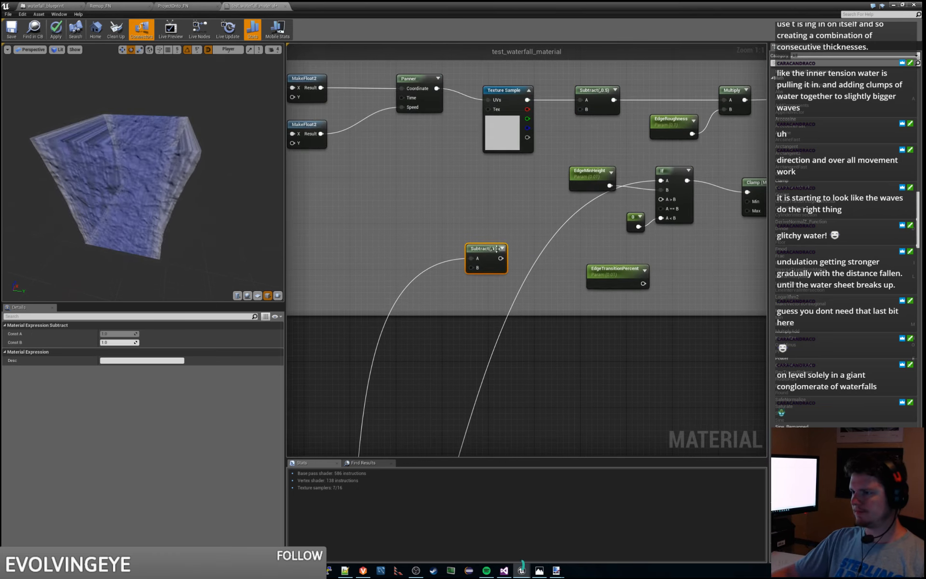
pyautogui.moveTo(490, 246); pyautogui.dragTo(502, 215)
# Step: Connect EdgeMinHeight to the new Subtract node's B input and arrange EdgeMinHeight, Subtract and EdgeTransitionPercent before the If node
pyautogui.moveTo(547, 255); pyautogui.dragTo(395, 208)
pyautogui.click(593, 174)
pyautogui.moveTo(514, 222); pyautogui.dragTo(636, 250)
pyautogui.moveTo(604, 177); pyautogui.dragTo(528, 183)
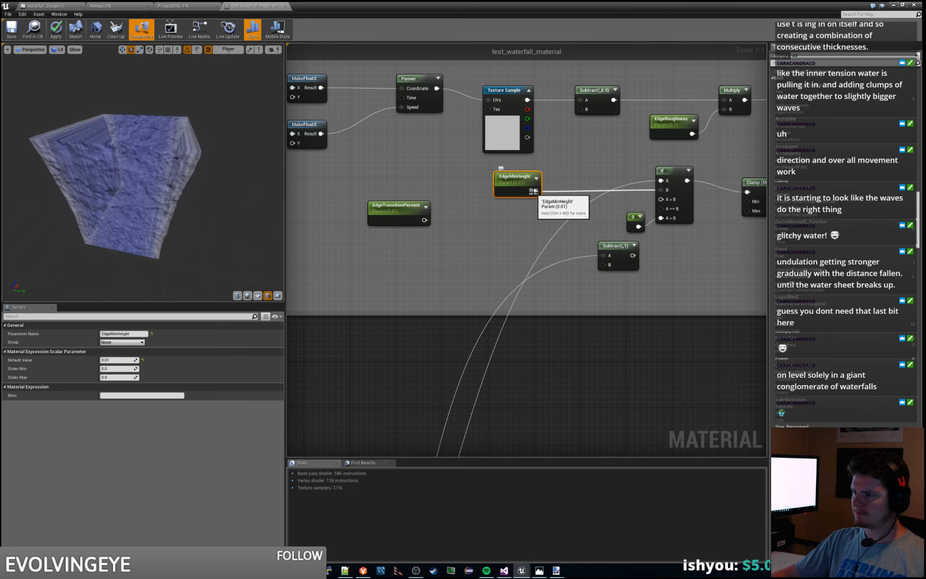
pyautogui.moveTo(534, 192); pyautogui.dragTo(579, 231)
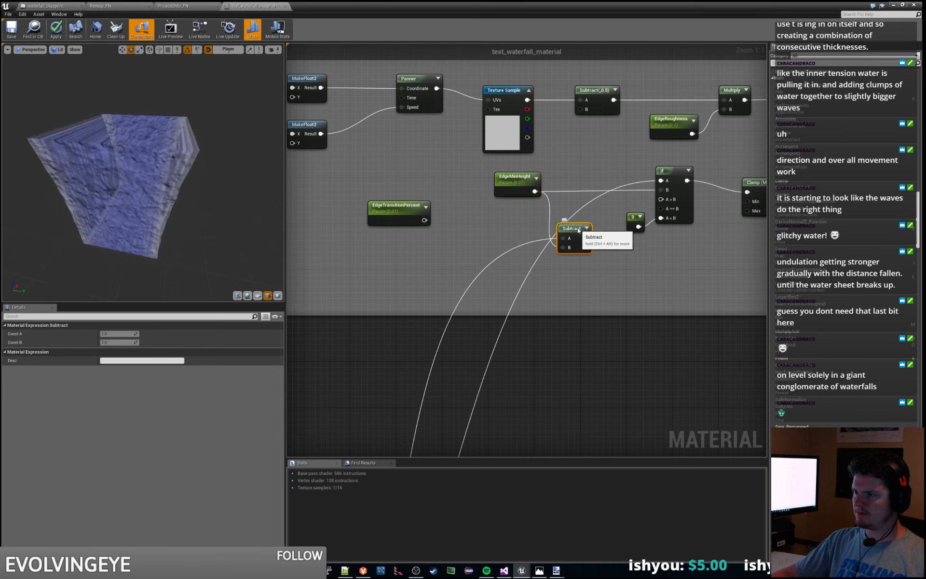
pyautogui.moveTo(519, 182); pyautogui.dragTo(485, 181)
pyautogui.moveTo(576, 234); pyautogui.dragTo(548, 218)
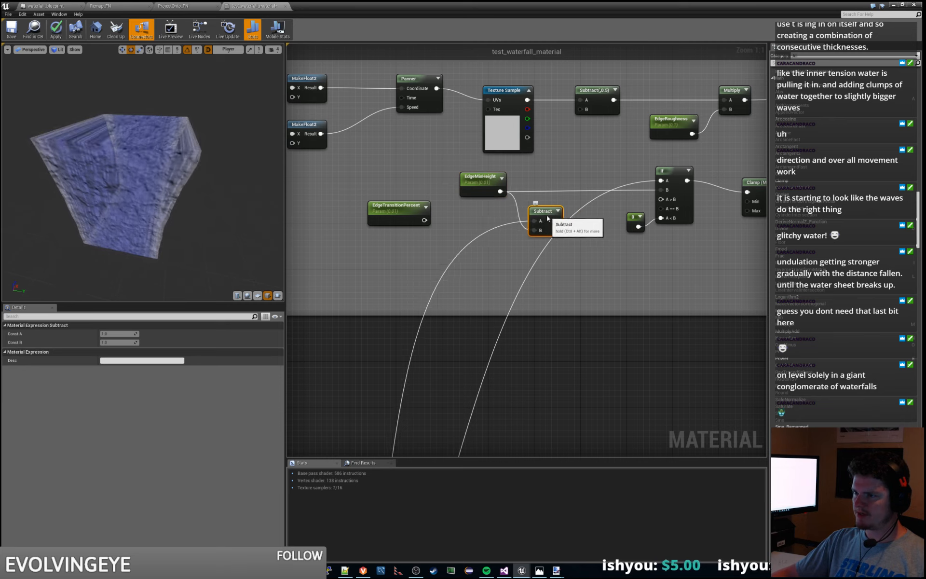
pyautogui.moveTo(404, 215); pyautogui.dragTo(554, 284)
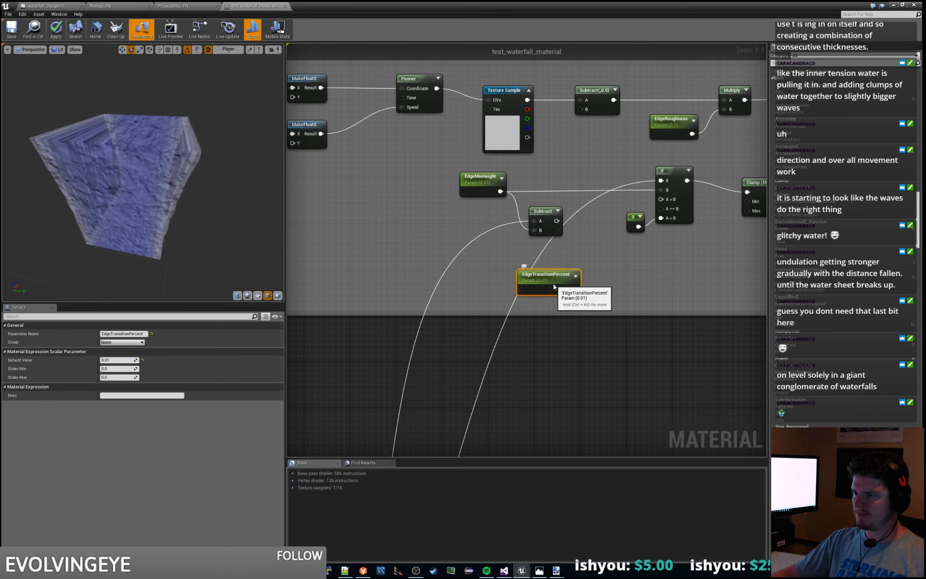
# Step: Add a Divide node below the If node, leaving a gap after EdgeTransitionPercent
pyautogui.moveTo(621, 264); pyautogui.dragTo(500, 267, button='right')
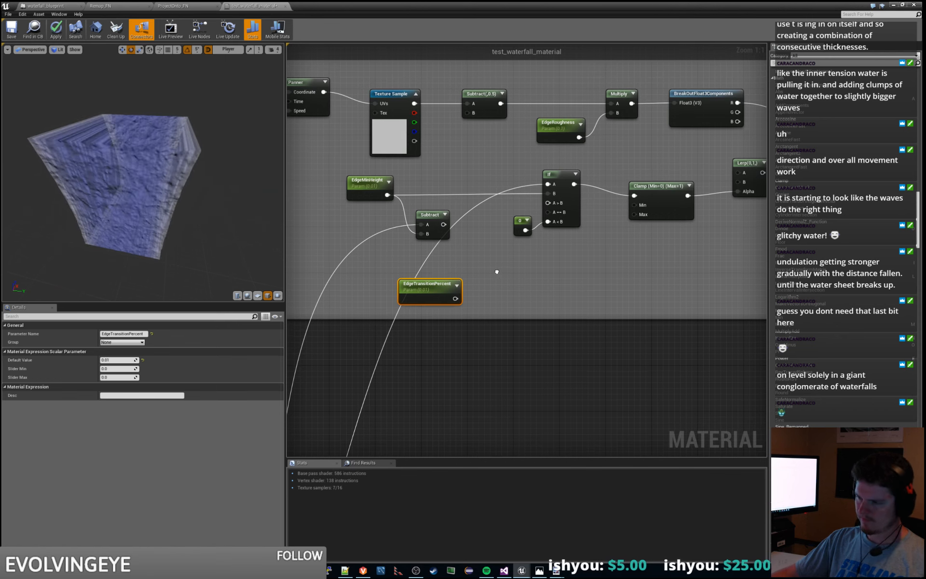
pyautogui.rightClick(497, 271)
pyautogui.write('divide')
pyautogui.press('Return')
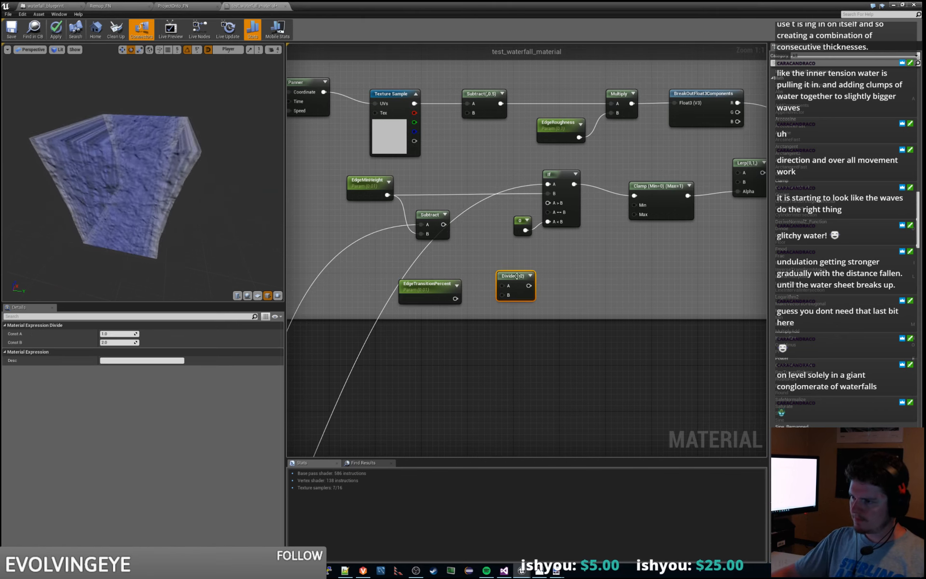
pyautogui.moveTo(498, 274); pyautogui.dragTo(550, 271)
# Step: Duplicate the Subtract node before Divide and feed it EdgeTransitionPercent as A and EdgeMinHeight as B
pyautogui.click(434, 216)
pyautogui.hotkey('ctrl', 'c')
pyautogui.hotkey('ctrl', 'v')
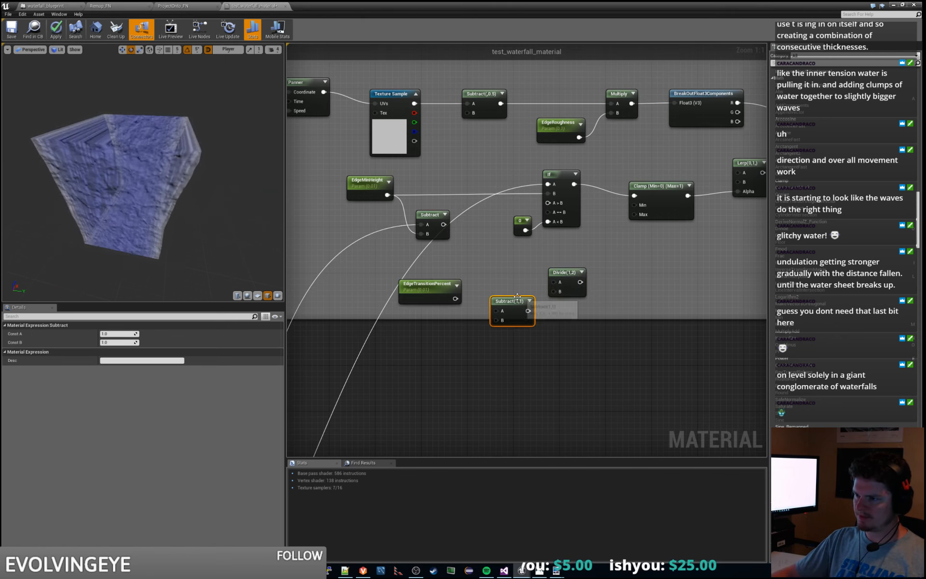
pyautogui.moveTo(517, 302); pyautogui.dragTo(512, 273)
pyautogui.moveTo(455, 298); pyautogui.dragTo(490, 282)
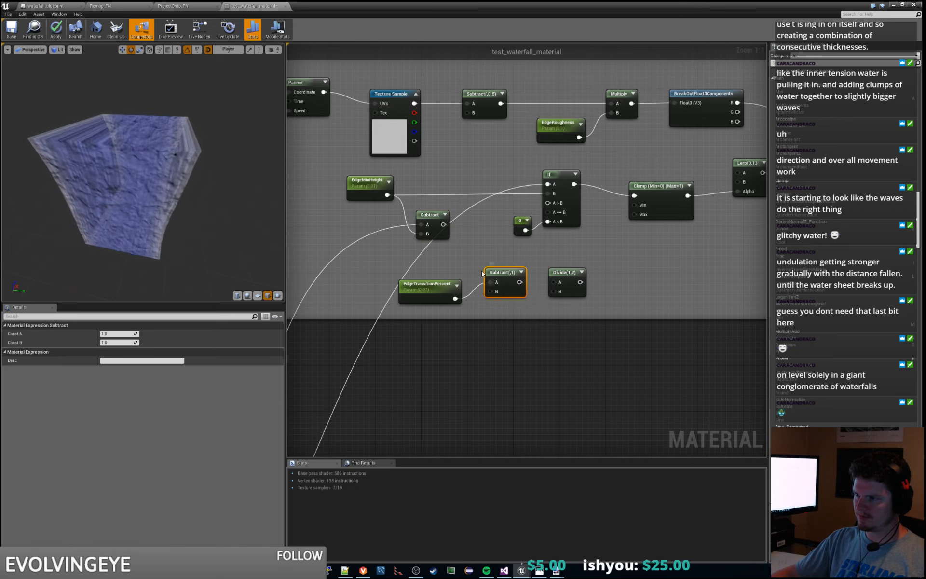
pyautogui.moveTo(388, 195); pyautogui.dragTo(489, 288)
pyautogui.moveTo(501, 272); pyautogui.dragTo(495, 278)
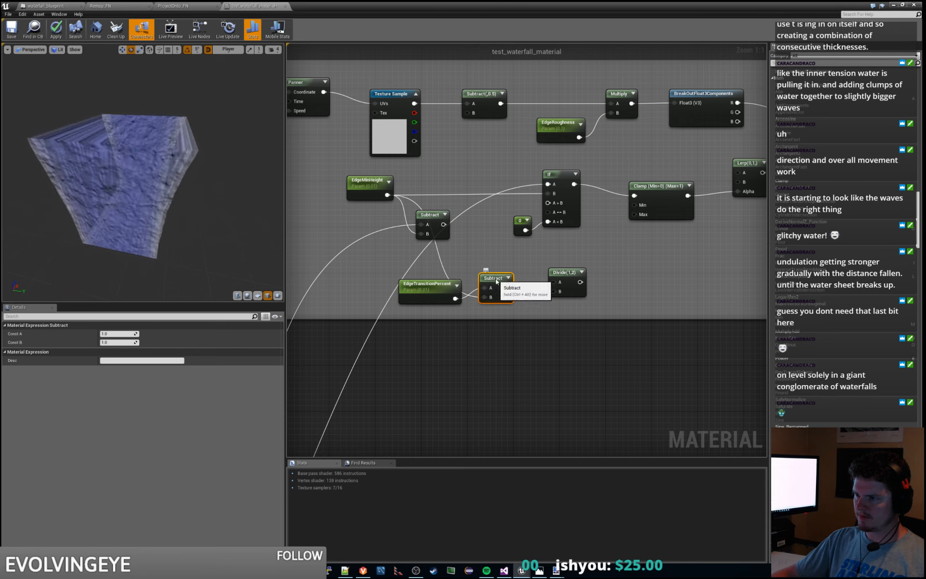
# Step: Divide the height Subtract result by the EdgeTransitionPercent Subtract result and feed the quotient into the If node's A > B input
pyautogui.moveTo(444, 224); pyautogui.dragTo(537, 271)
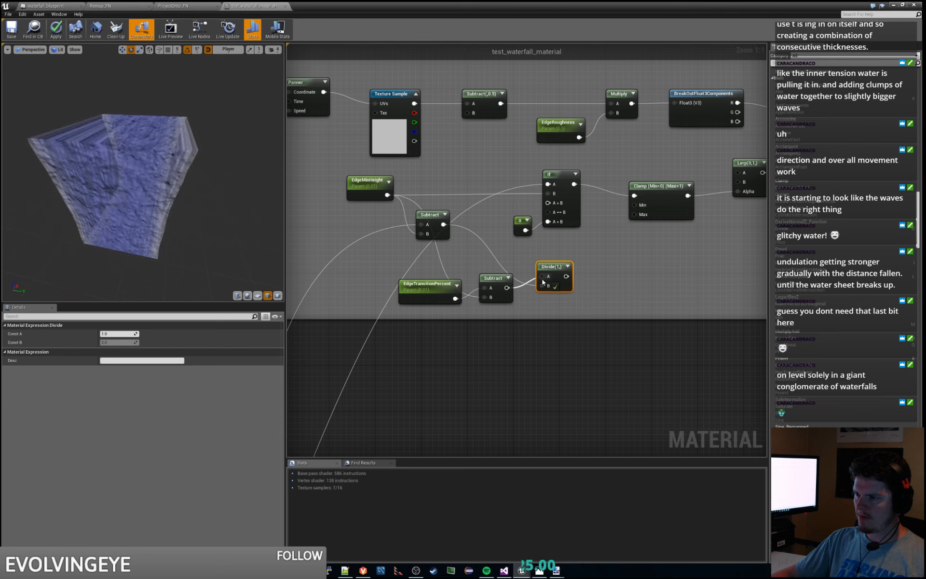
pyautogui.click(555, 305)
pyautogui.moveTo(550, 309); pyautogui.dragTo(543, 290)
pyautogui.moveTo(470, 253); pyautogui.dragTo(508, 251, button='right')
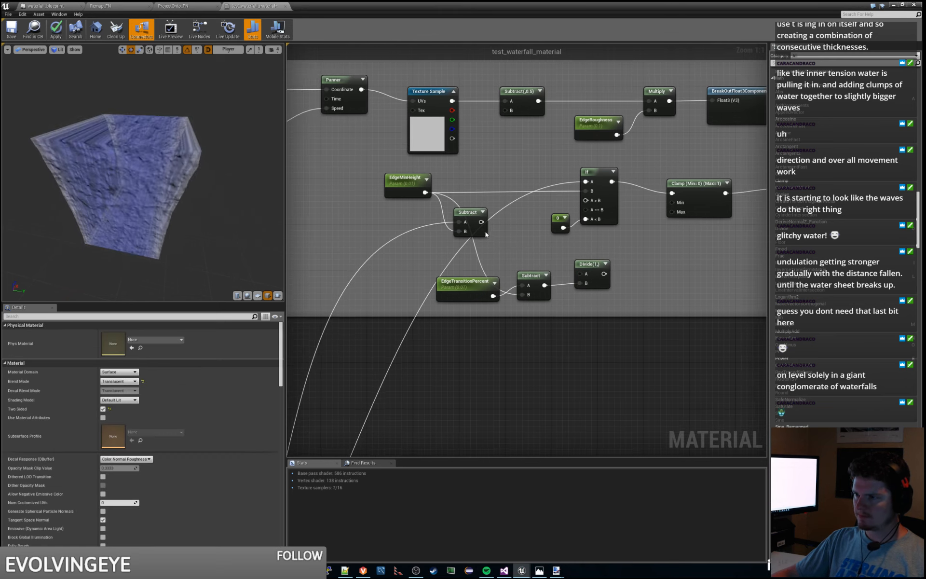
pyautogui.moveTo(478, 217); pyautogui.dragTo(506, 168)
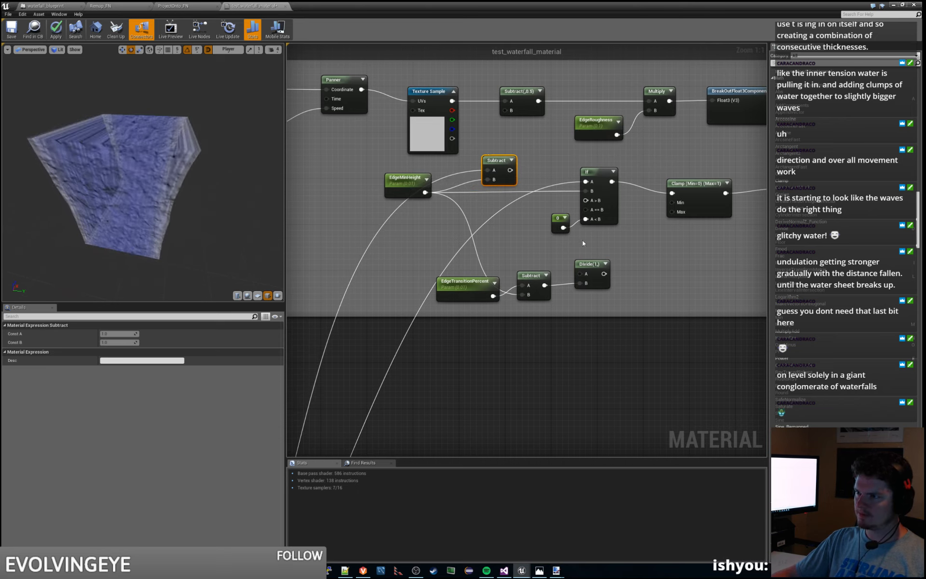
pyautogui.moveTo(511, 170); pyautogui.dragTo(582, 275)
pyautogui.moveTo(598, 274); pyautogui.dragTo(585, 200)
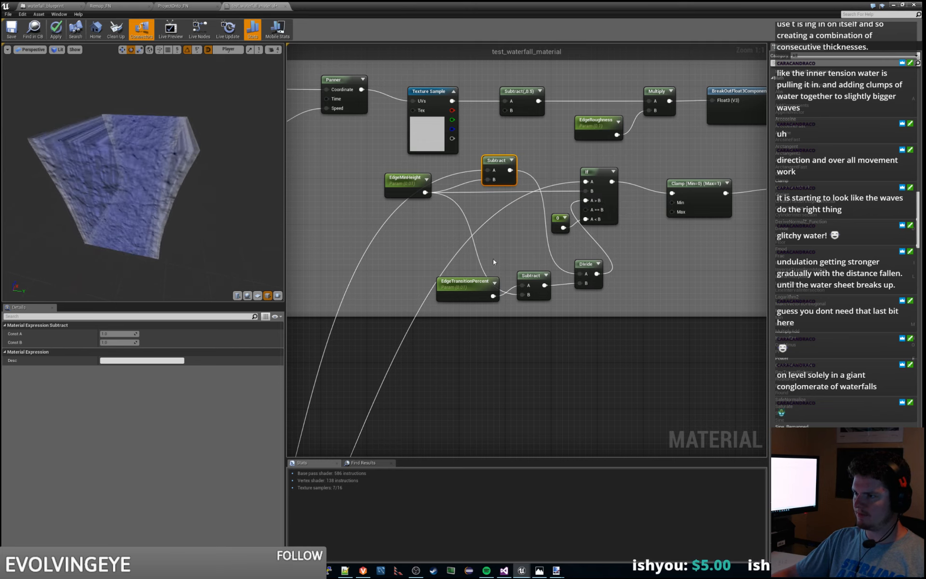
# Step: Move the EdgeTransitionPercent, Subtract and Divide chain up beneath EdgeMinHeight, ahead of the 0 constant
pyautogui.moveTo(493, 258); pyautogui.dragTo(585, 306)
pyautogui.moveTo(584, 272); pyautogui.dragTo(502, 225)
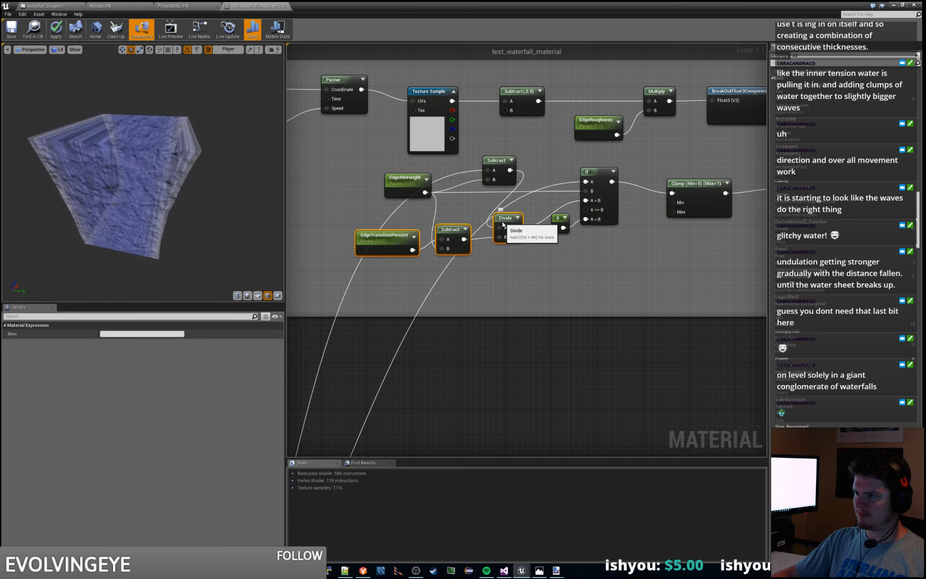
# Step: Set the default value of EdgeMinHeight to 0.5 and of EdgeTransitionPercent to 0.25, applying the changes to the material
pyautogui.moveTo(498, 167); pyautogui.dragTo(478, 169)
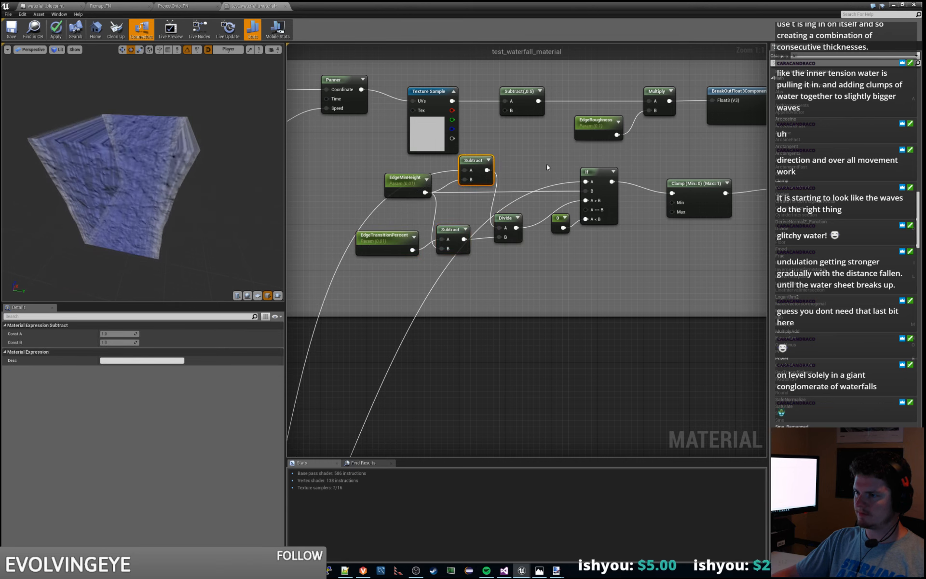
pyautogui.moveTo(392, 197); pyautogui.dragTo(390, 233, button='right')
pyautogui.click(396, 215)
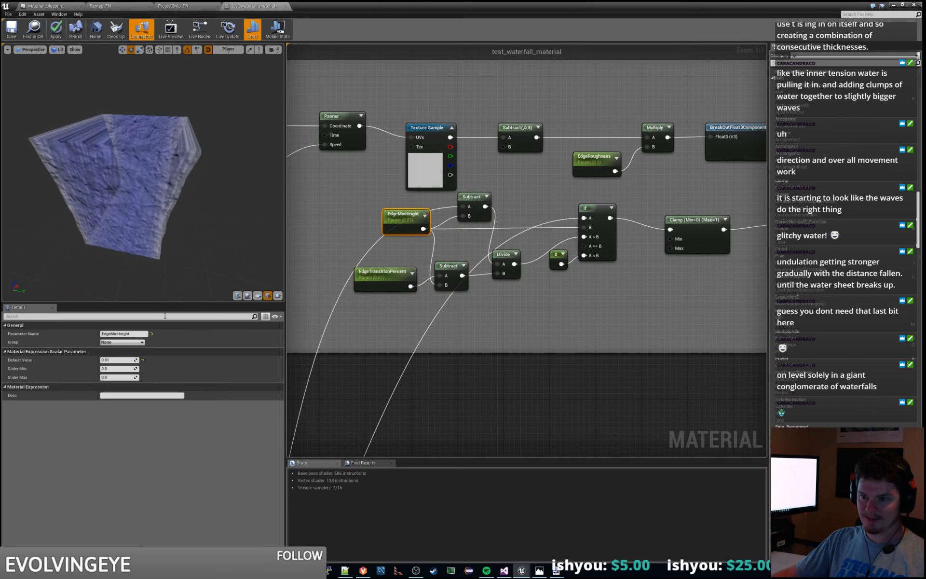
pyautogui.click(123, 359)
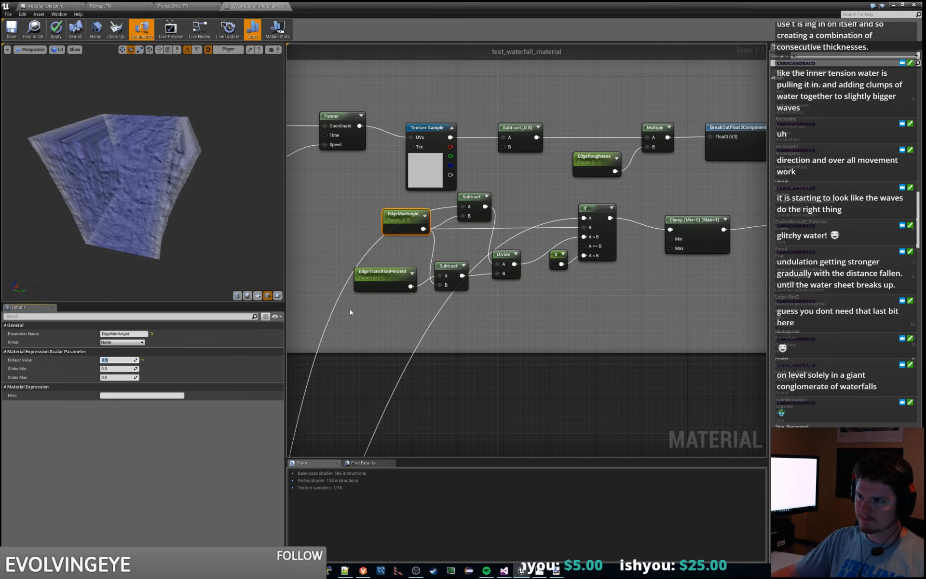
pyautogui.click(381, 271)
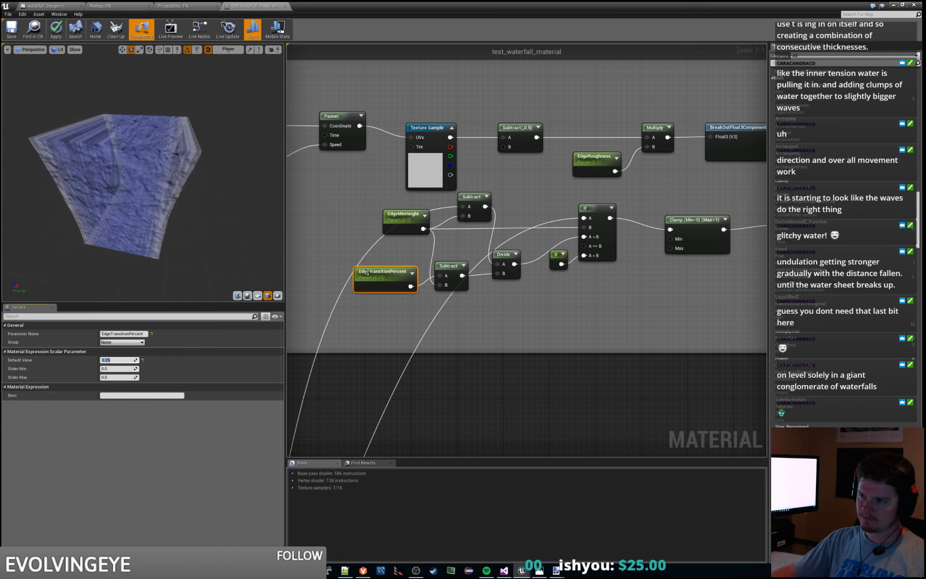
pyautogui.click(56, 31)
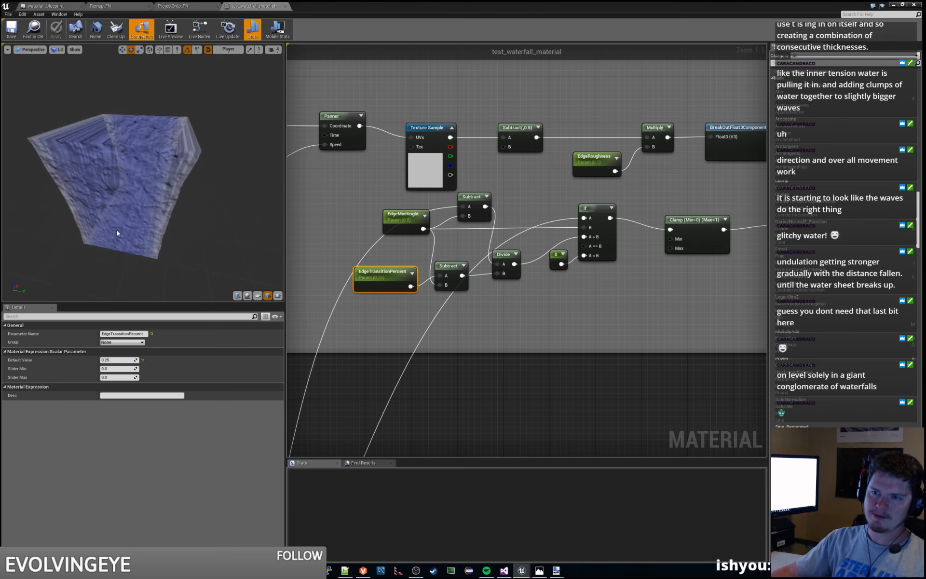
pyautogui.moveTo(117, 233); pyautogui.dragTo(97, 234)
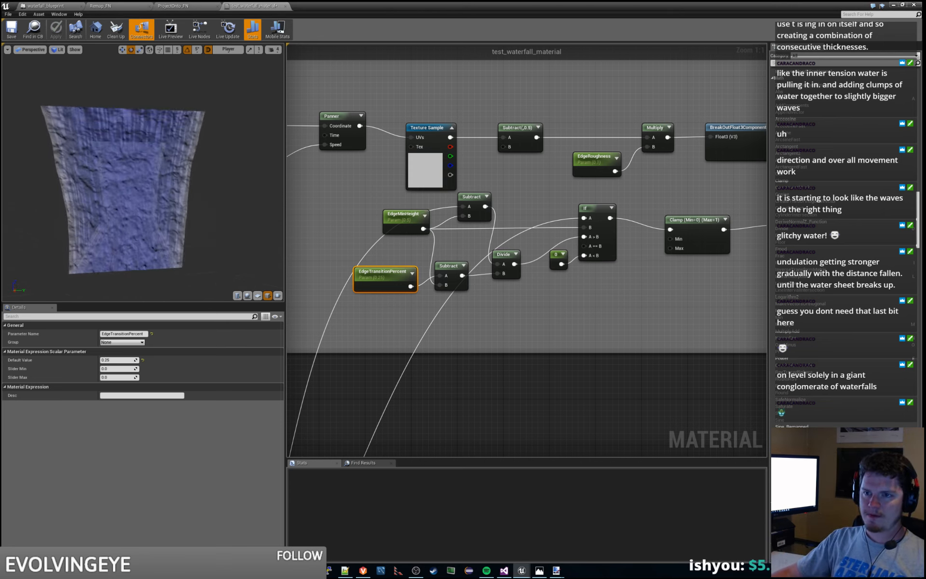
# Step: Shift the Lerp node further from the Clamp and add a Multiply node beside it in the Edge Noise section
pyautogui.moveTo(734, 254); pyautogui.dragTo(559, 293, button='right')
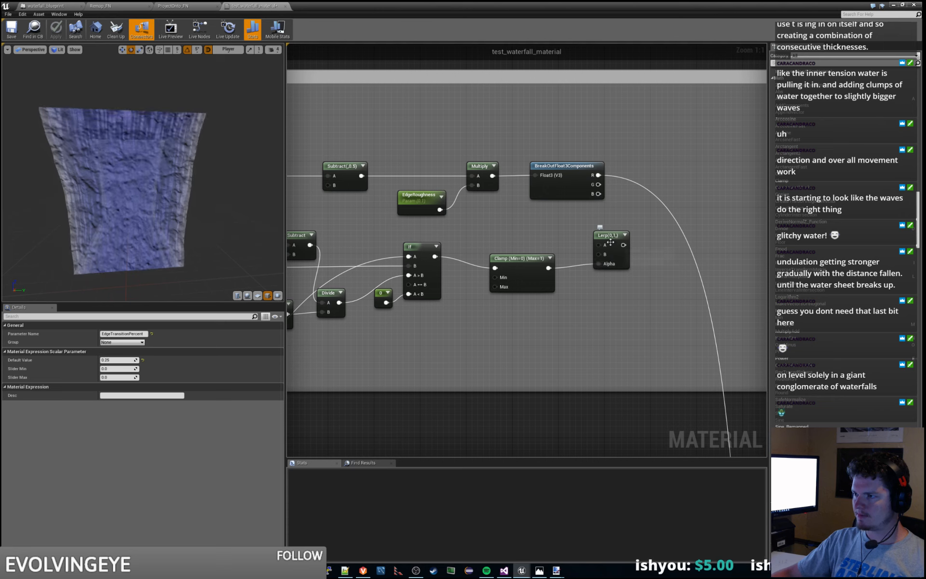
pyautogui.moveTo(610, 242); pyautogui.dragTo(634, 240)
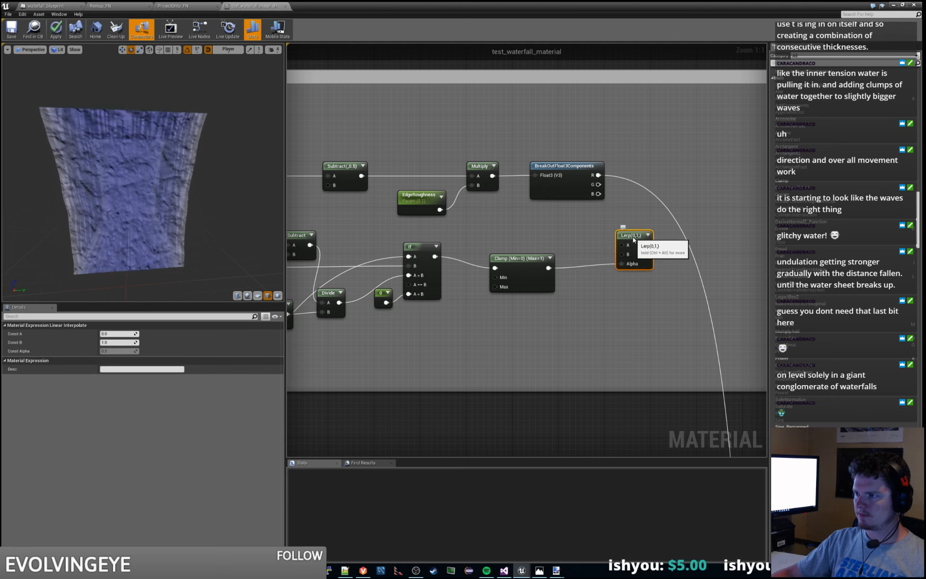
pyautogui.rightClick(645, 219)
pyautogui.write('m')
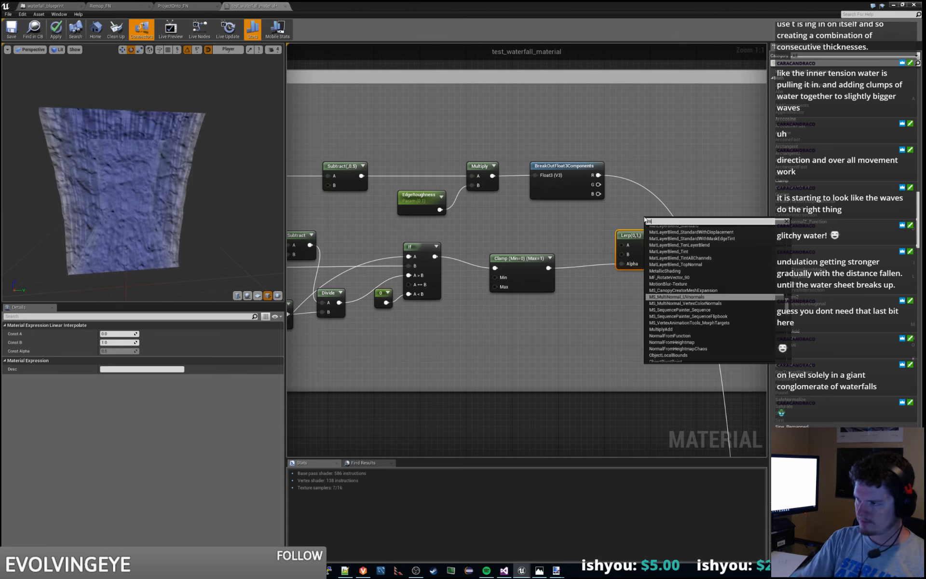
pyautogui.write('ultiply')
pyautogui.press('Return')
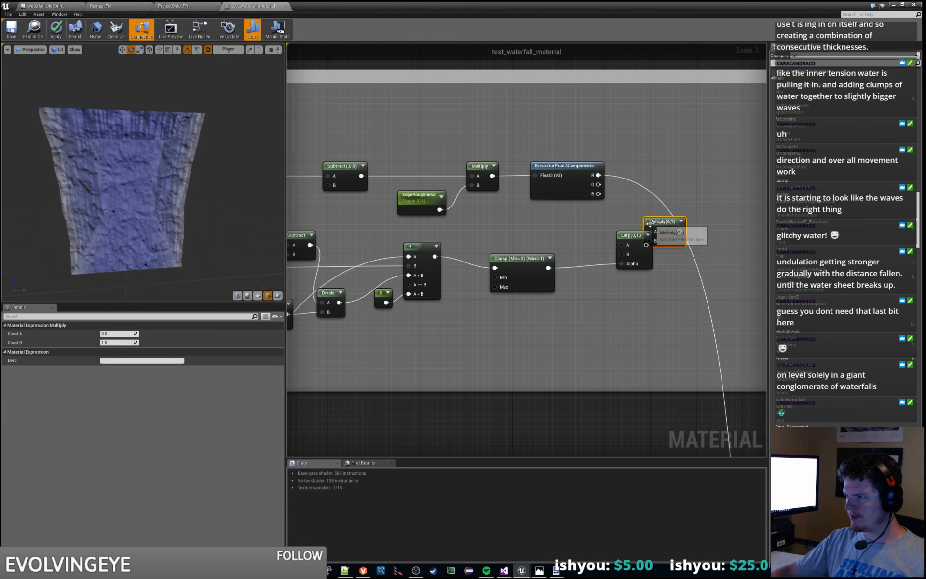
# Step: Multiply the BreakOutFloat3Components R output by the Lerp result, send the product along R's former outgoing link, and apply the material
pyautogui.scroll(-6, 650, 223)
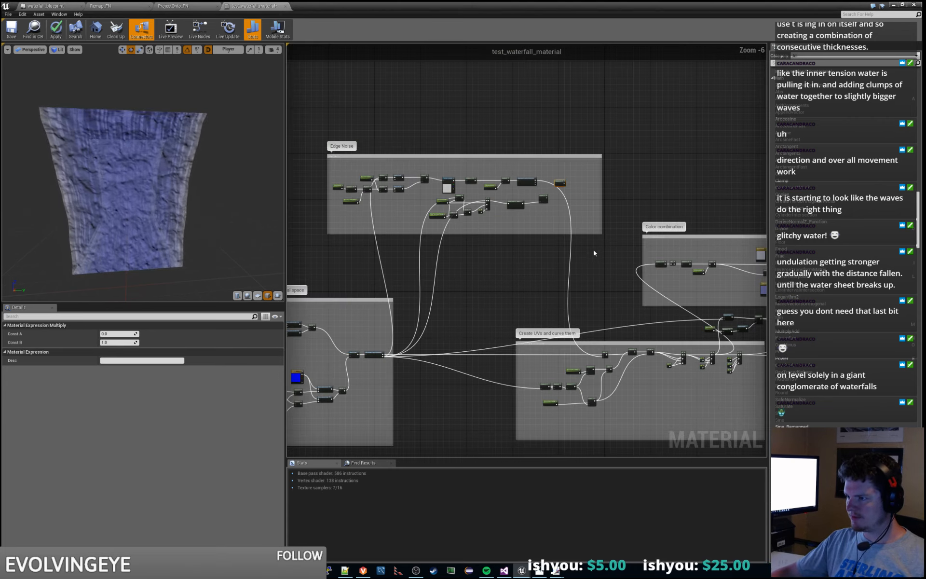
pyautogui.scroll(2, 594, 253)
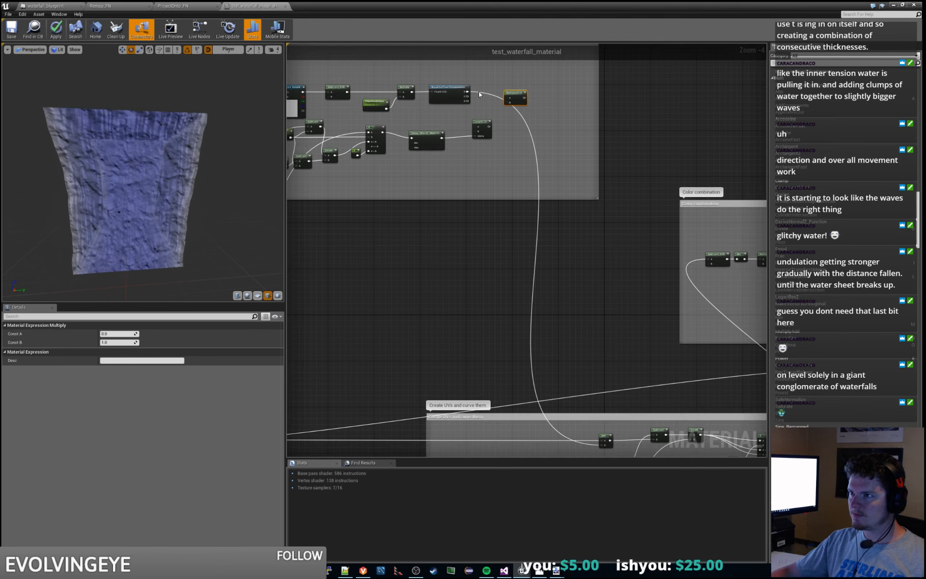
pyautogui.keyDown('ctrl'); pyautogui.moveTo(467, 91); pyautogui.dragTo(525, 100); pyautogui.keyUp('ctrl')
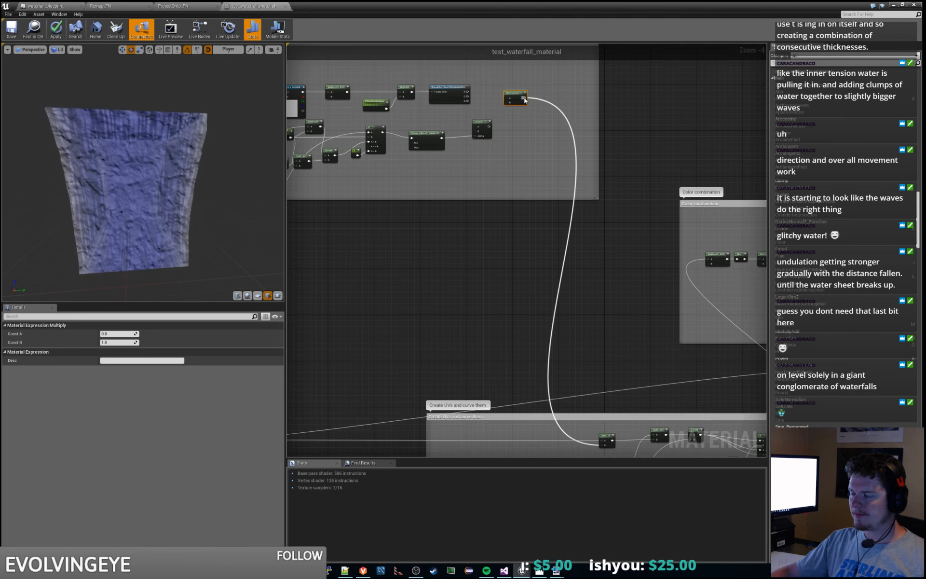
pyautogui.scroll(2, 511, 116)
pyautogui.moveTo(507, 119); pyautogui.dragTo(516, 272, button='right')
pyautogui.moveTo(487, 267); pyautogui.dragTo(516, 224)
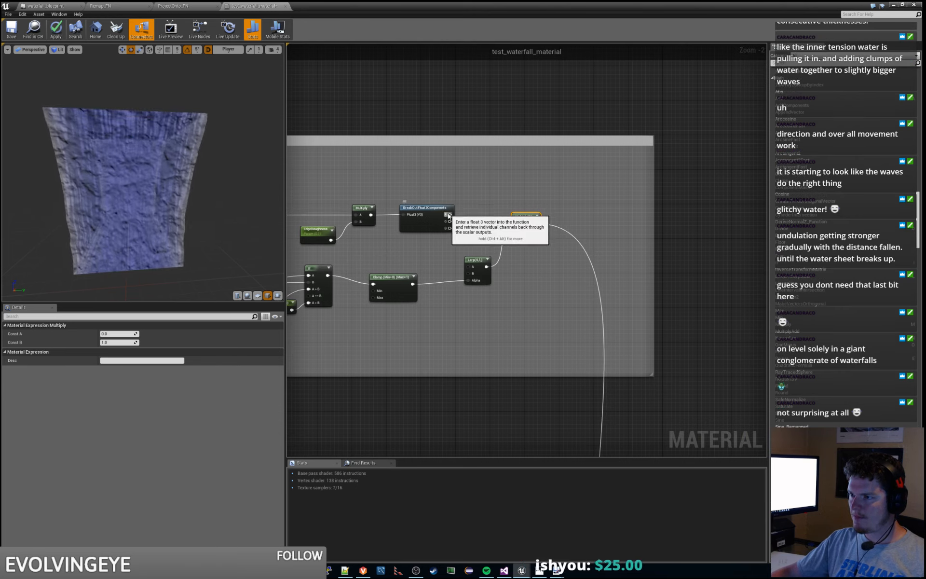
pyautogui.moveTo(447, 215); pyautogui.dragTo(516, 223)
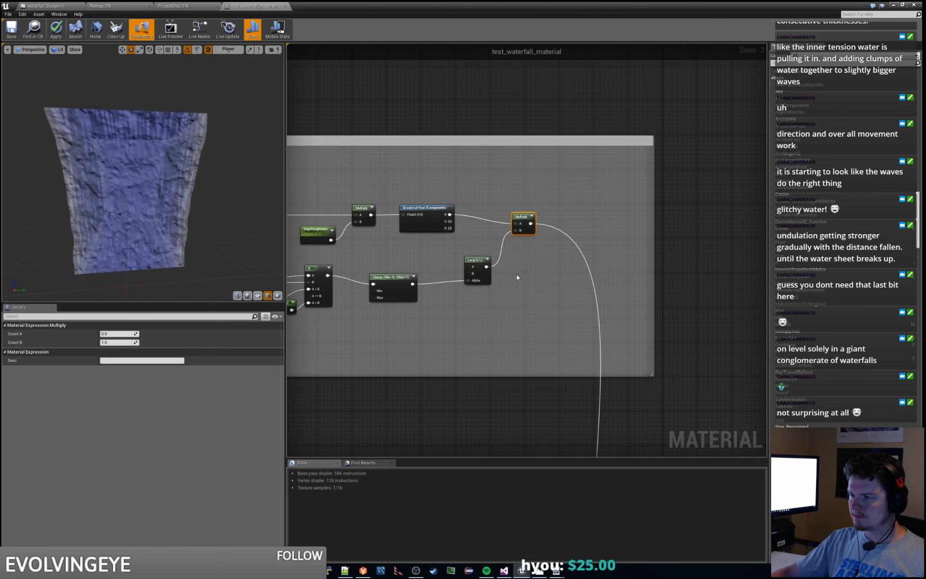
pyautogui.moveTo(517, 277); pyautogui.dragTo(599, 248, button='right')
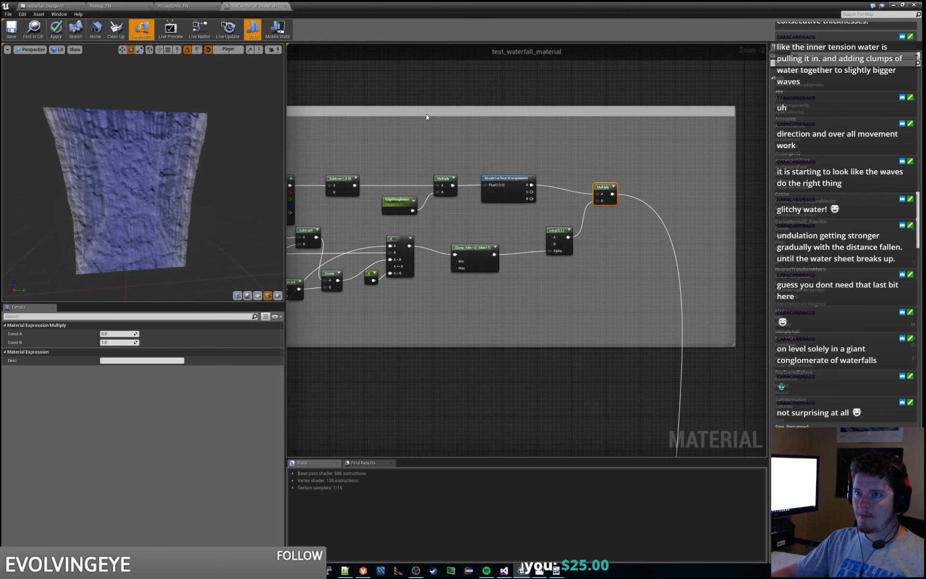
pyautogui.click(56, 32)
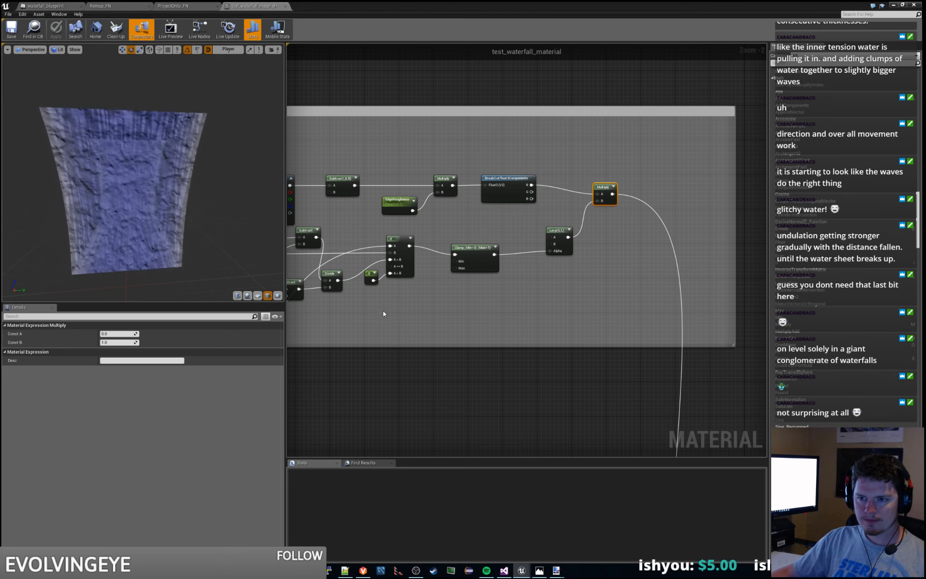
# Step: Preview the Lerp node and the final Multiply node on the mesh, with live preview enabled
pyautogui.moveTo(383, 314); pyautogui.dragTo(501, 293, button='right')
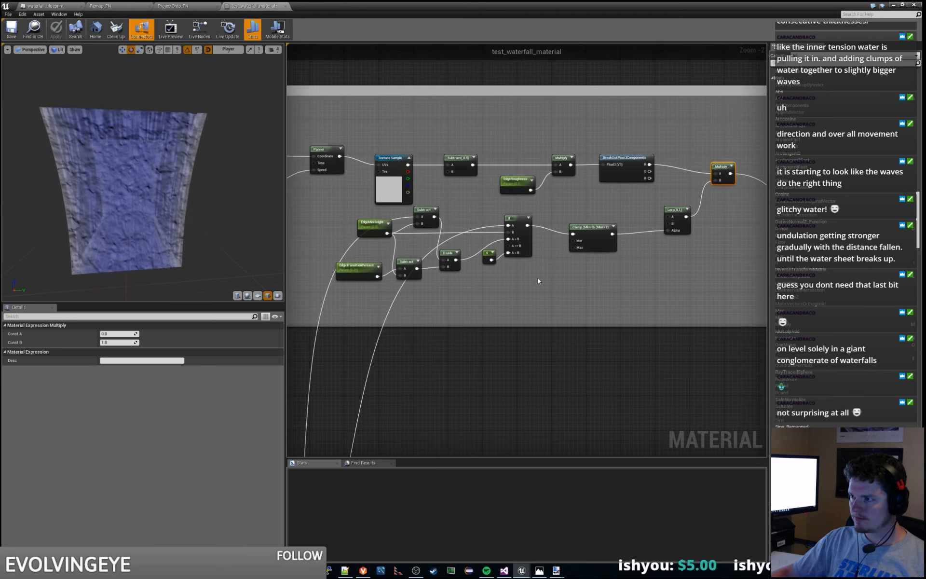
pyautogui.rightClick(679, 211)
pyautogui.click(692, 217)
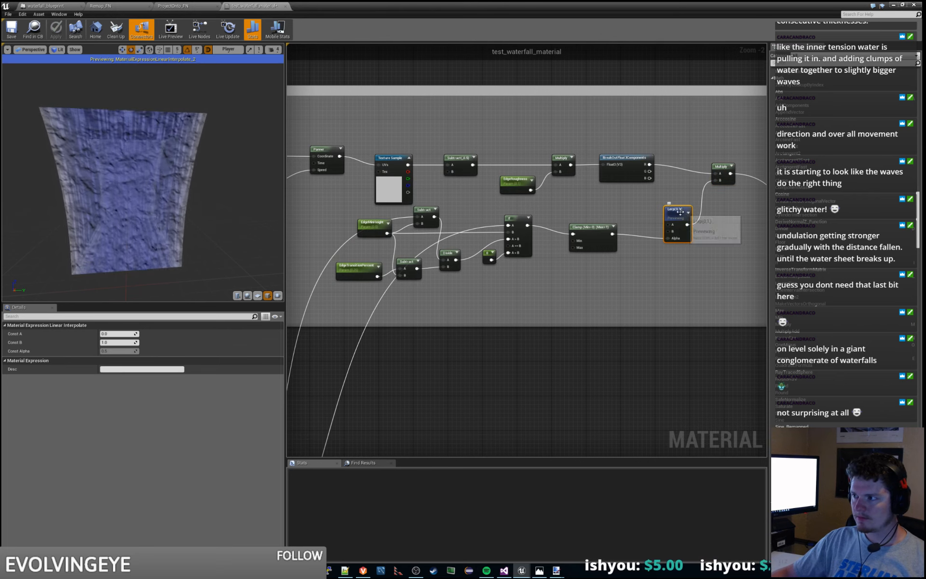
pyautogui.rightClick(723, 168)
pyautogui.click(726, 201)
pyautogui.moveTo(712, 208); pyautogui.dragTo(692, 214, button='right')
pyautogui.click(171, 29)
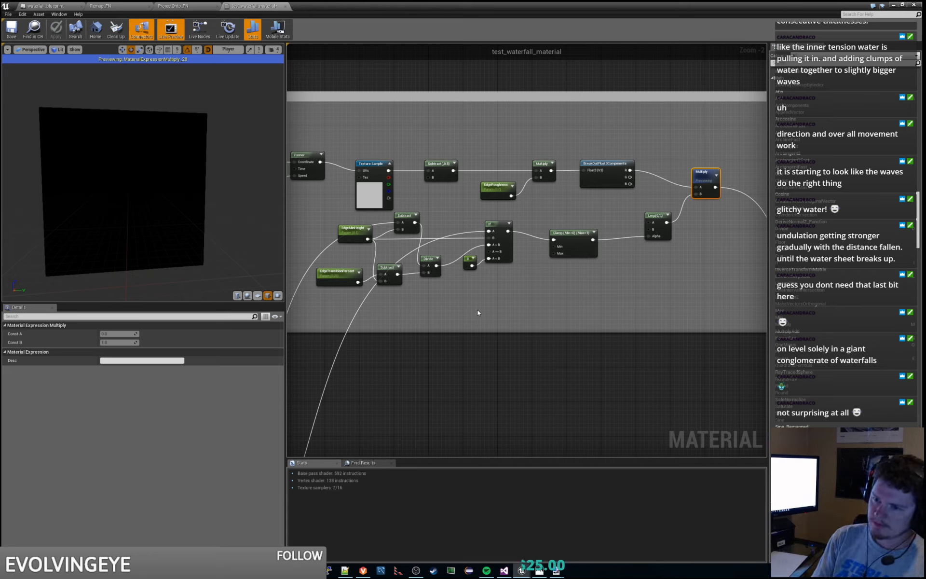
# Step: Preview the EdgeTransitionPercent Subtract node and the height Subtract node, inspecting the height gradient around the mesh
pyautogui.moveTo(72, 165)
pyautogui.mouseDown()
pyautogui.moveTo(96, 166)
pyautogui.moveTo(84, 168)
pyautogui.mouseUp()
pyautogui.moveTo(451, 294); pyautogui.dragTo(486, 288, button='right')
pyautogui.click(426, 266)
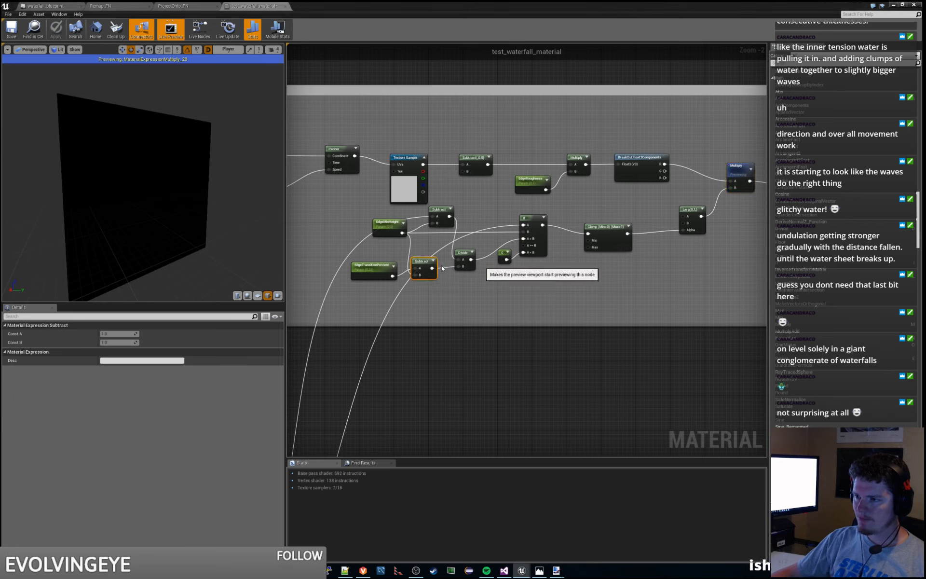
pyautogui.press('space')
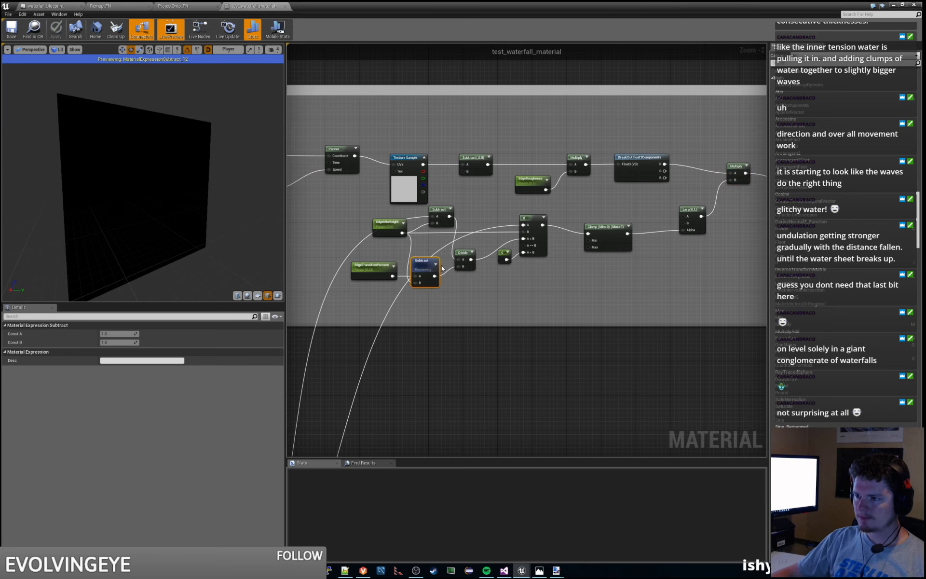
pyautogui.rightClick(442, 211)
pyautogui.click(454, 216)
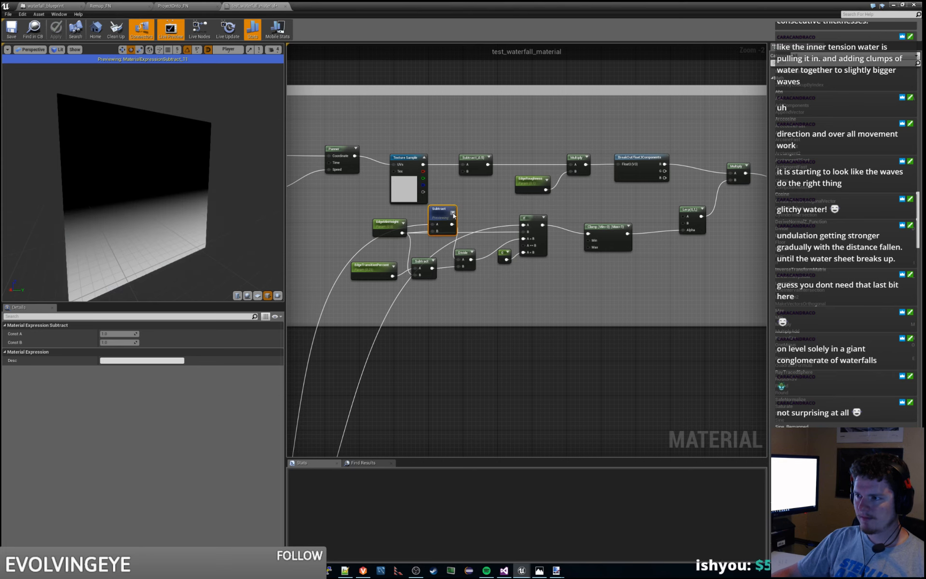
pyautogui.moveTo(160, 183)
pyautogui.mouseDown()
pyautogui.moveTo(135, 183)
pyautogui.moveTo(126, 154)
pyautogui.moveTo(125, 145)
pyautogui.moveTo(149, 136)
pyautogui.moveTo(145, 179)
pyautogui.mouseUp()
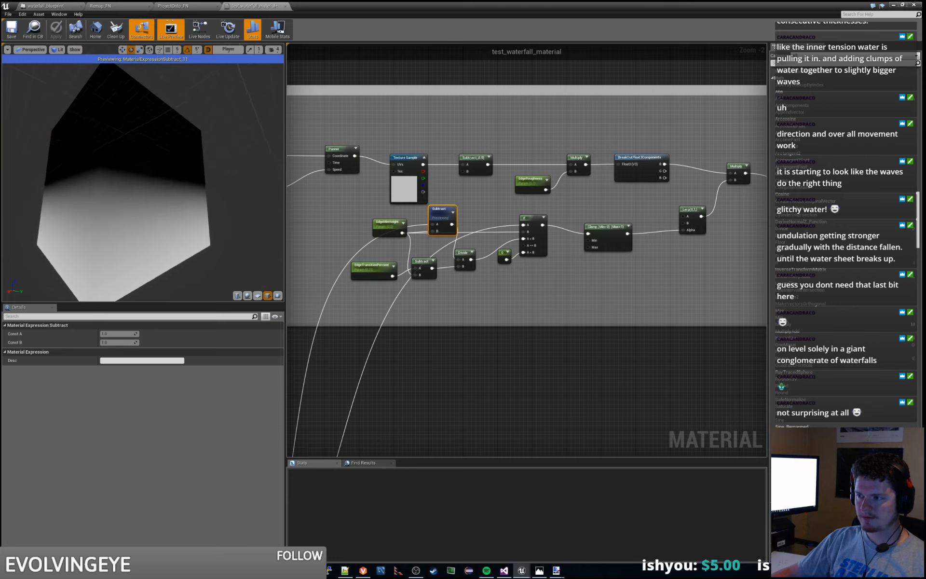
pyautogui.moveTo(443, 210); pyautogui.dragTo(459, 197)
pyautogui.moveTo(150, 186); pyautogui.dragTo(145, 179)
pyautogui.moveTo(489, 272); pyautogui.dragTo(481, 298, button='right')
# Step: Preview the Clamp node's output and recheck the Subtract node fed by EdgeTransitionPercent
pyautogui.scroll(1, 486, 304)
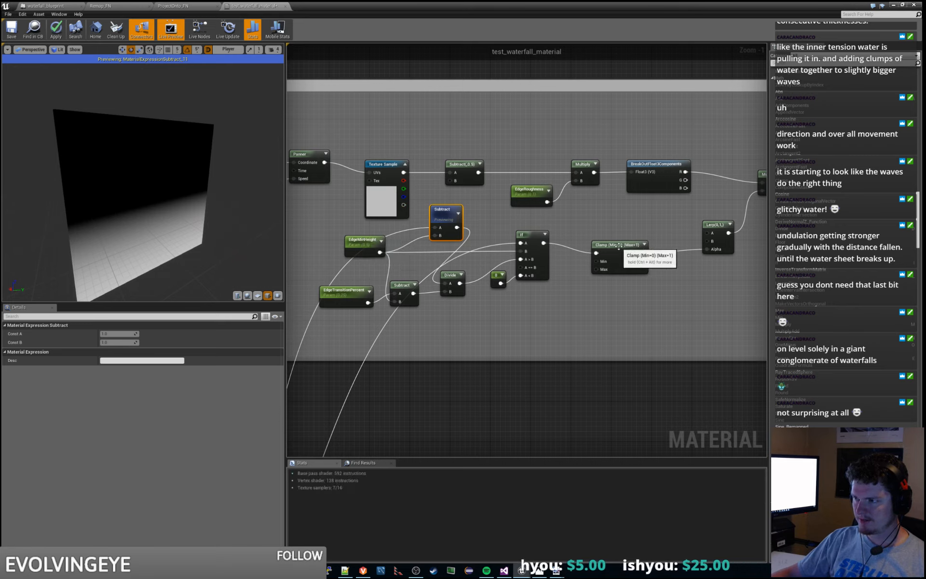
pyautogui.moveTo(617, 251); pyautogui.dragTo(618, 241)
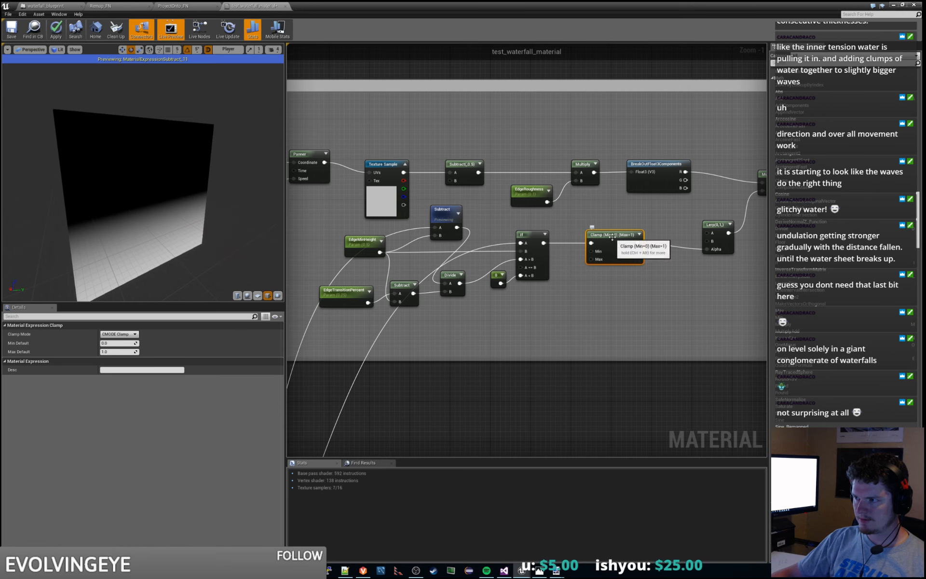
pyautogui.rightClick(617, 241)
pyautogui.click(627, 242)
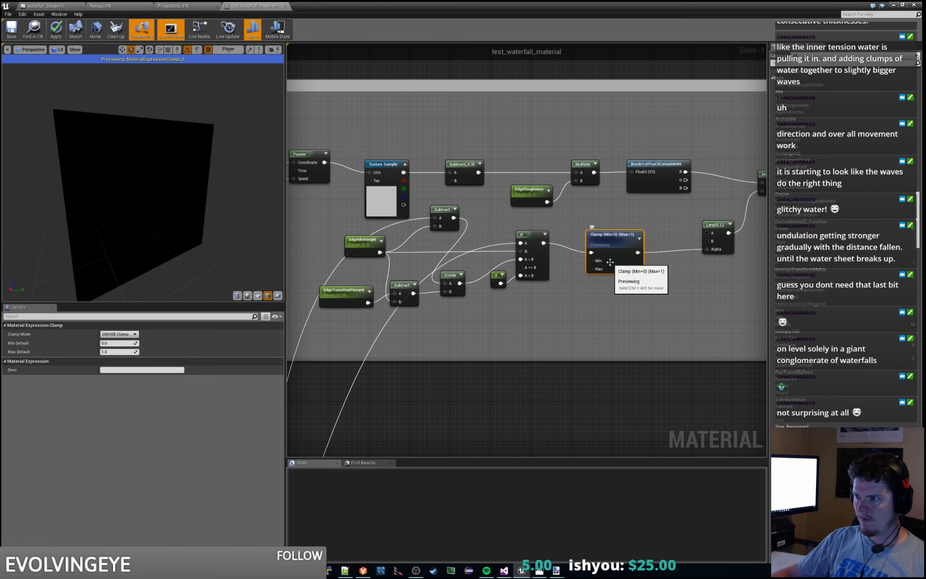
pyautogui.moveTo(188, 196)
pyautogui.mouseDown()
pyautogui.moveTo(179, 193)
pyautogui.moveTo(179, 160)
pyautogui.moveTo(177, 194)
pyautogui.mouseUp()
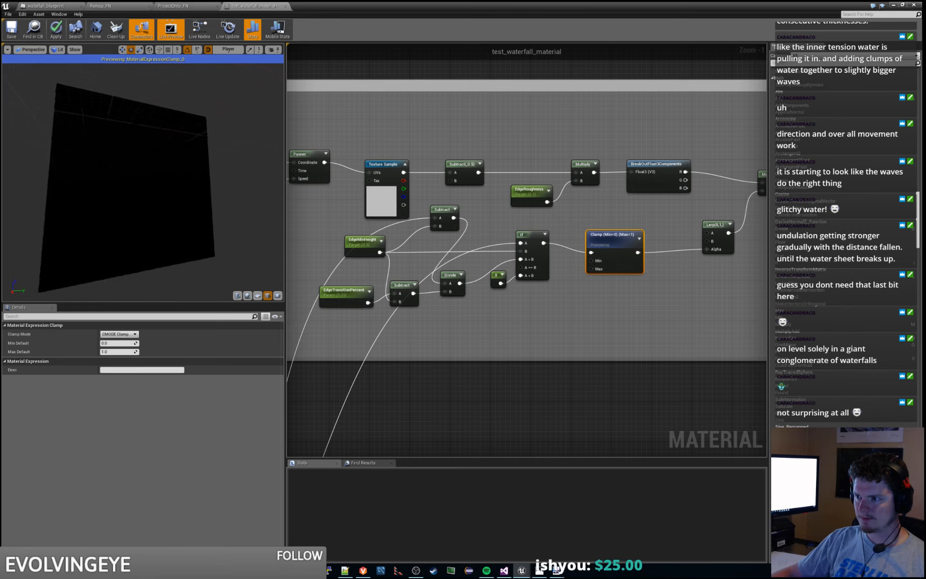
pyautogui.rightClick(401, 285)
pyautogui.click(429, 306)
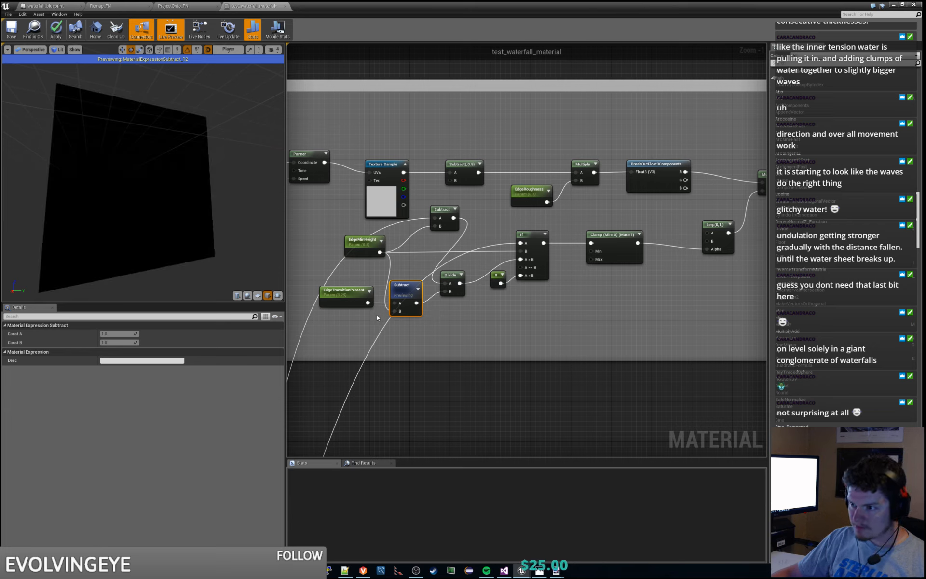
# Step: Insert an Add node that sums EdgeMinHeight and EdgeTransitionPercent, and feed the sum into input A of the Subtract node before Divide
pyautogui.moveTo(354, 299); pyautogui.dragTo(309, 294)
pyautogui.moveTo(348, 293); pyautogui.dragTo(432, 284, button='right')
pyautogui.rightClick(432, 285)
pyautogui.write('add')
pyautogui.press('Return')
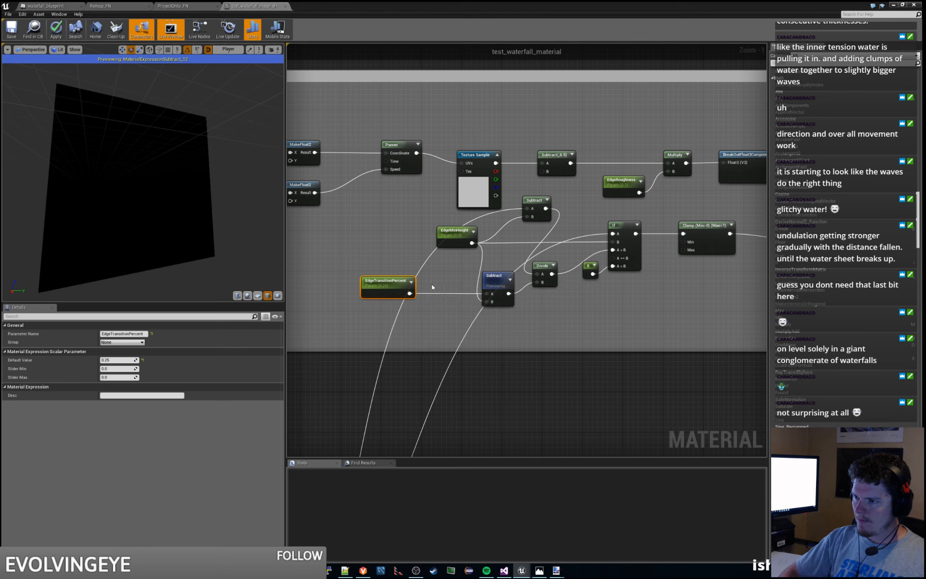
pyautogui.moveTo(432, 287); pyautogui.dragTo(437, 269)
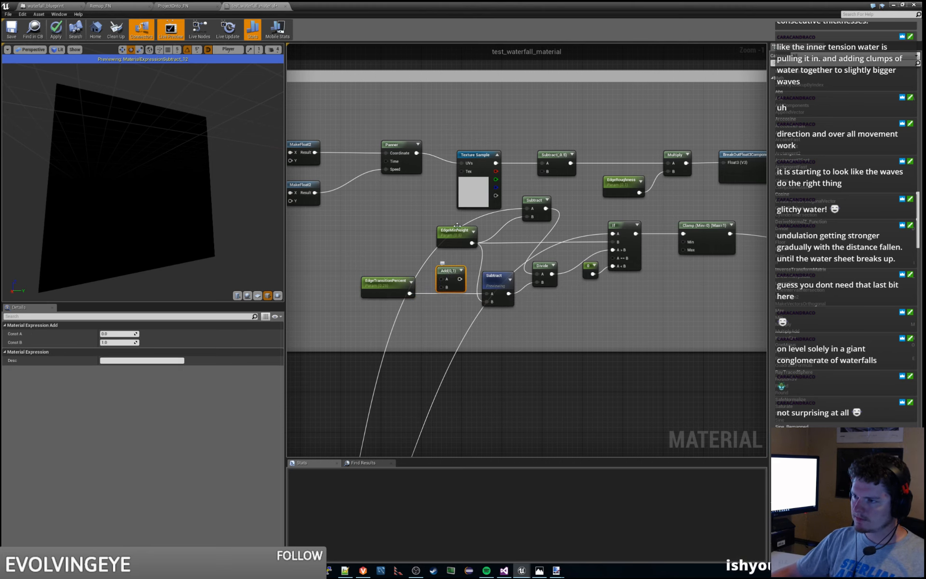
pyautogui.moveTo(434, 233); pyautogui.dragTo(448, 288)
pyautogui.moveTo(456, 279); pyautogui.dragTo(488, 294)
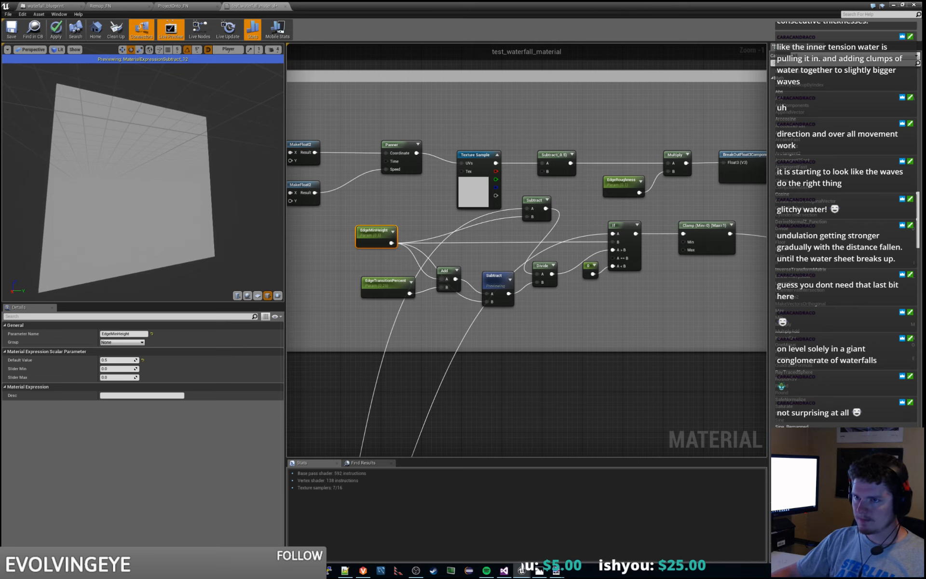
# Step: Preview the Divide node and the Clamp node on the mesh, inspecting the height gradient from several angles
pyautogui.moveTo(177, 150); pyautogui.dragTo(208, 168)
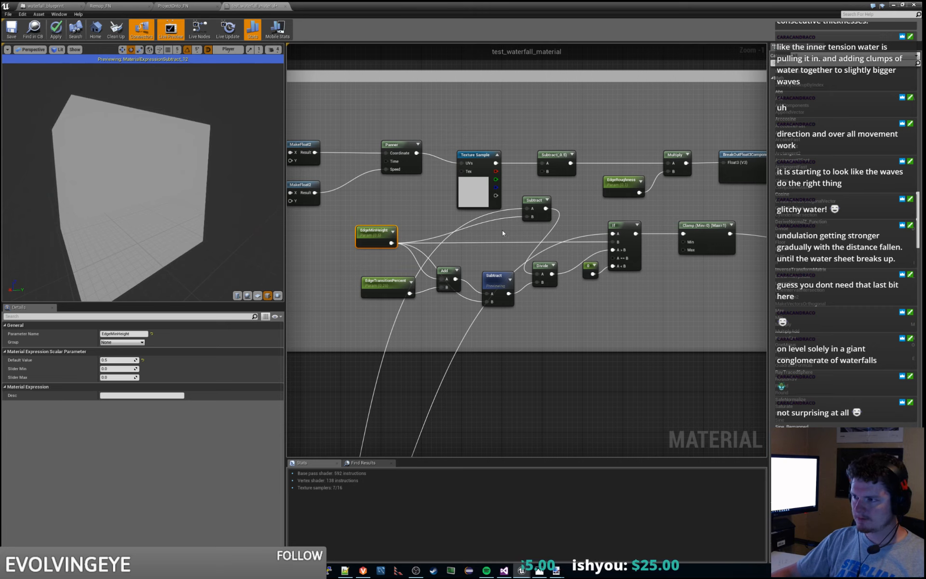
pyautogui.rightClick(548, 265)
pyautogui.click(572, 299)
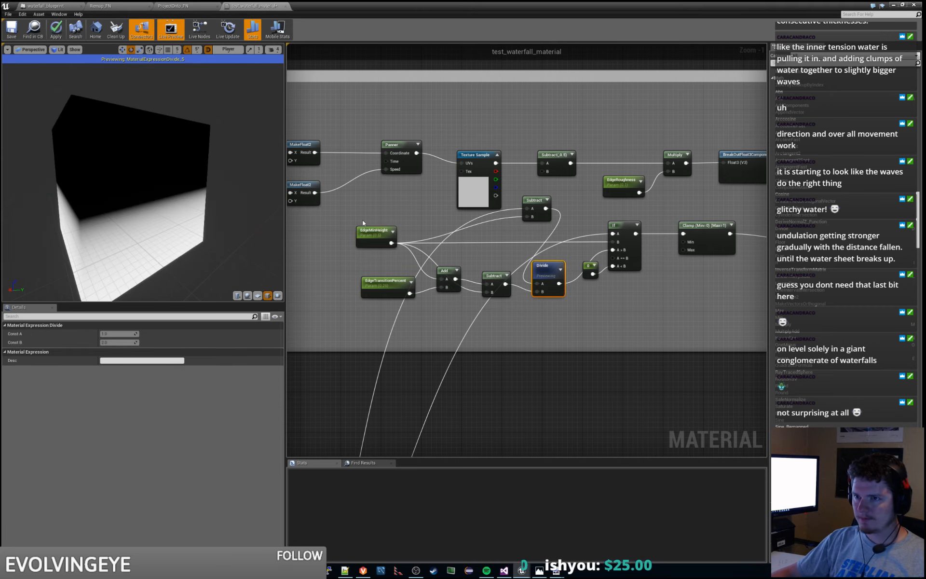
pyautogui.moveTo(145, 183)
pyautogui.mouseDown()
pyautogui.moveTo(193, 178)
pyautogui.moveTo(145, 191)
pyautogui.moveTo(155, 183)
pyautogui.mouseUp()
pyautogui.rightClick(630, 224)
pyautogui.rightClick(705, 227)
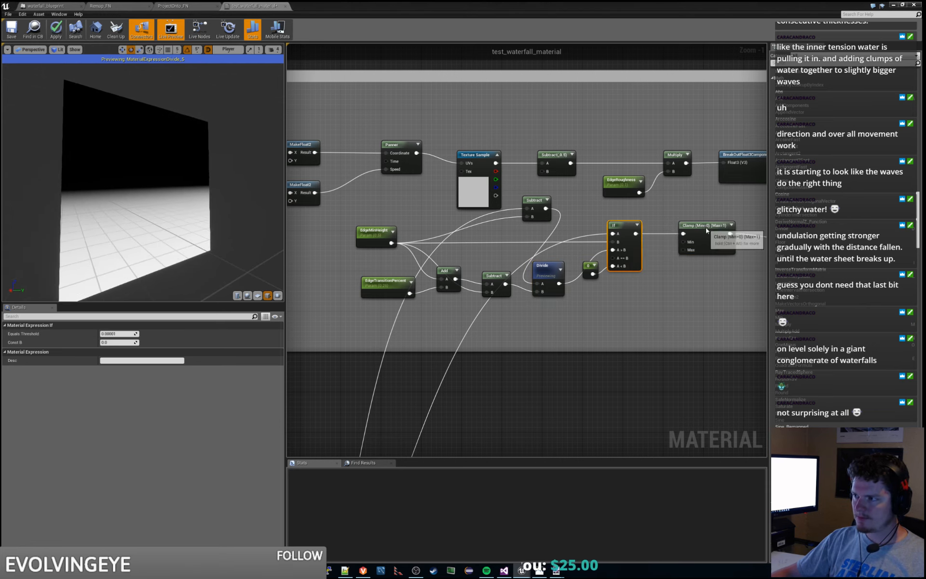
pyautogui.click(734, 231)
pyautogui.press('space')
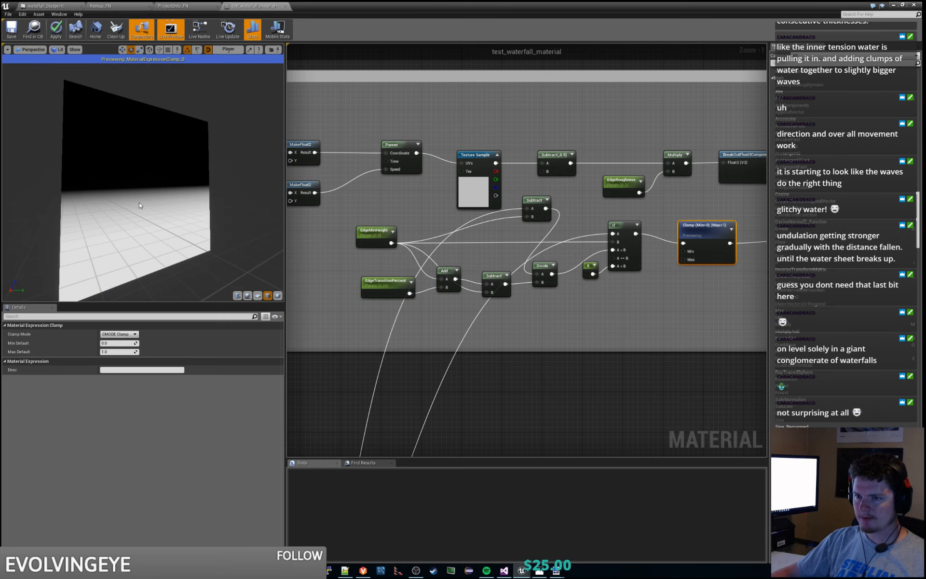
pyautogui.moveTo(140, 205); pyautogui.dragTo(159, 217)
# Step: Preview the Lerp node fed by the Clamp and inspect its gradient around the mesh
pyautogui.moveTo(567, 314); pyautogui.dragTo(371, 327, button='right')
pyautogui.rightClick(613, 234)
pyautogui.click(636, 243)
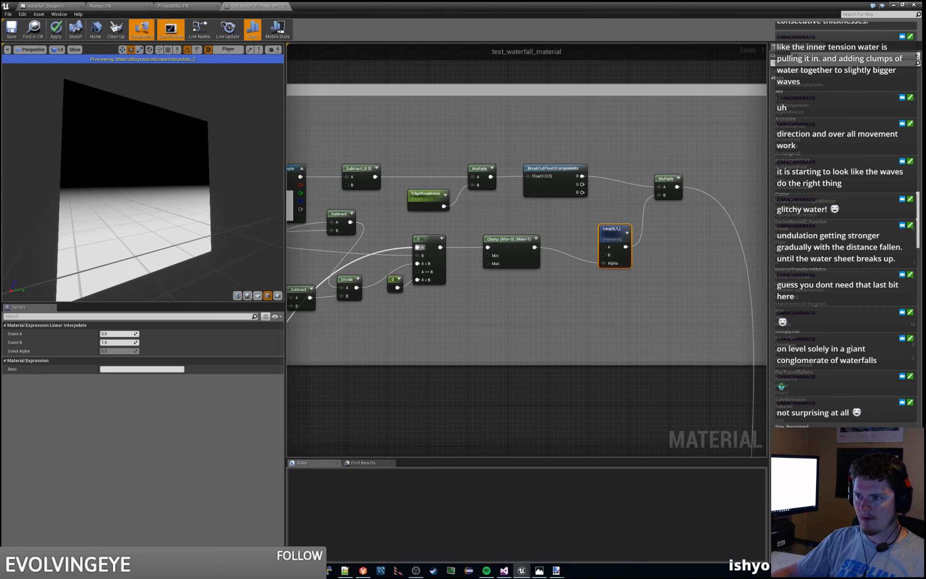
pyautogui.moveTo(438, 325); pyautogui.dragTo(612, 312, button='right')
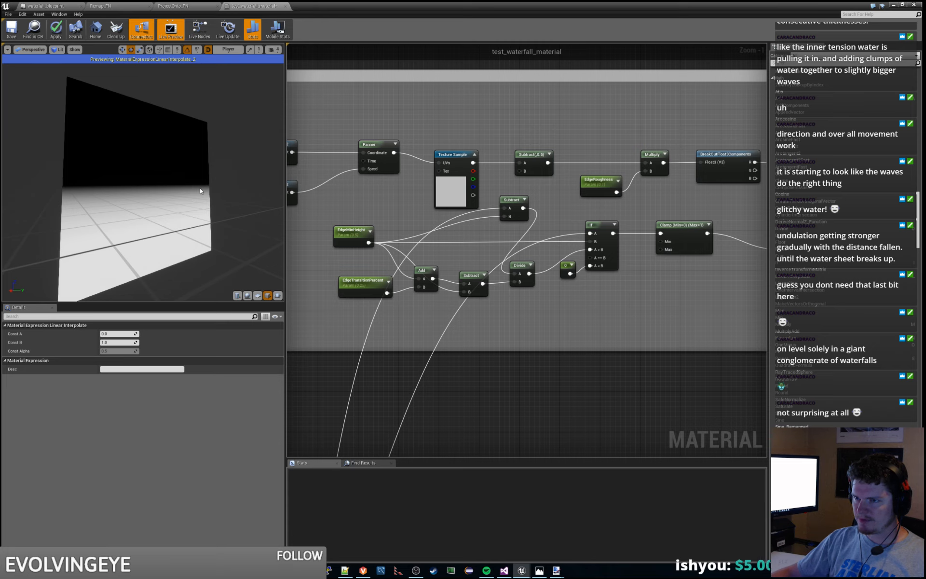
pyautogui.moveTo(199, 190); pyautogui.dragTo(178, 200)
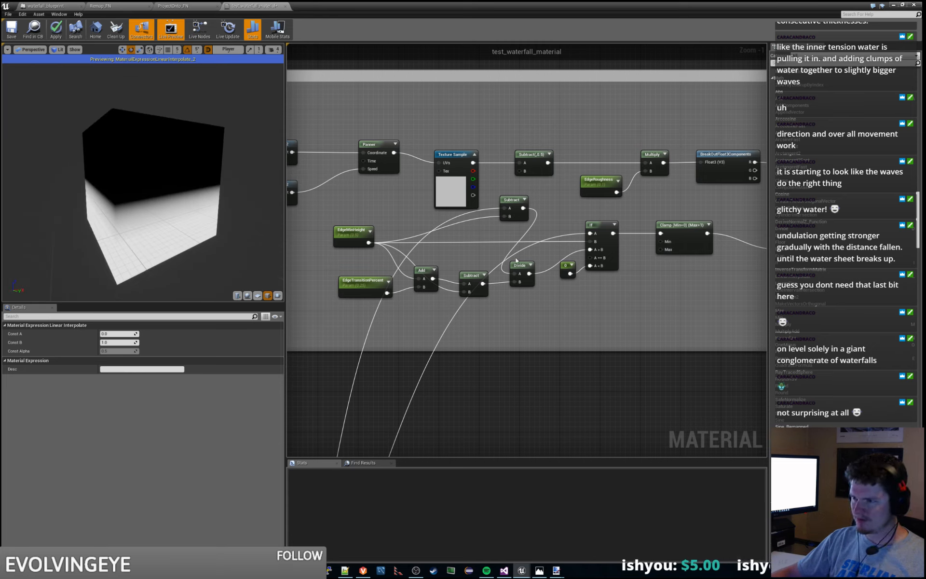
# Step: Separate the height Subtract node from the Divide node in the graph and preview the Subtract output on the mesh
pyautogui.moveTo(508, 203)
pyautogui.mouseDown()
pyautogui.moveTo(485, 221)
pyautogui.moveTo(502, 218)
pyautogui.mouseUp()
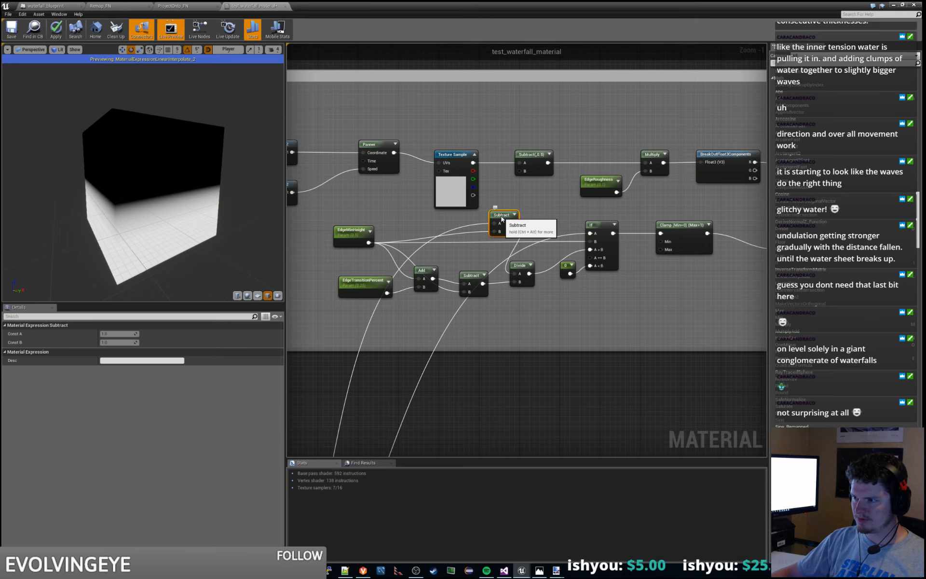
pyautogui.moveTo(525, 268); pyautogui.dragTo(520, 268)
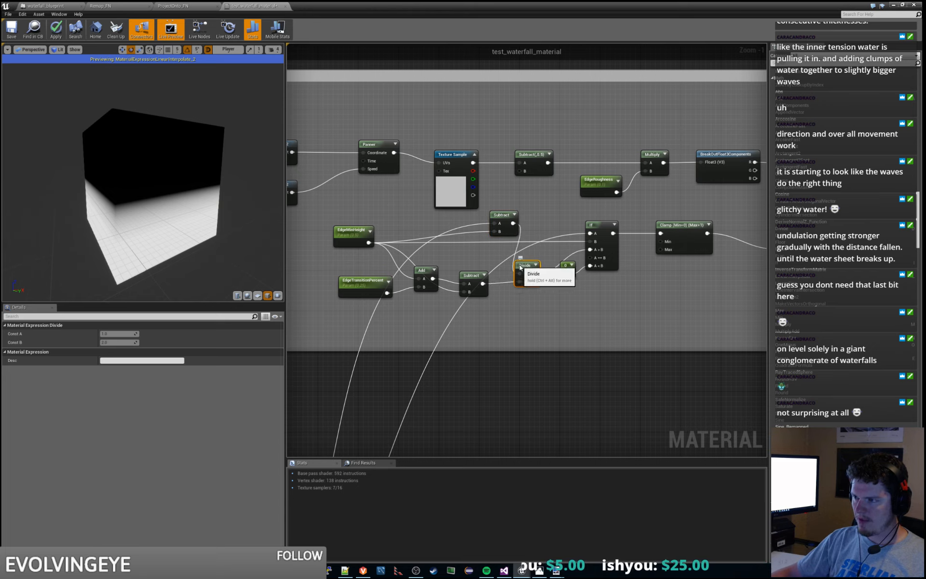
pyautogui.moveTo(499, 217); pyautogui.dragTo(473, 217)
pyautogui.rightClick(470, 216)
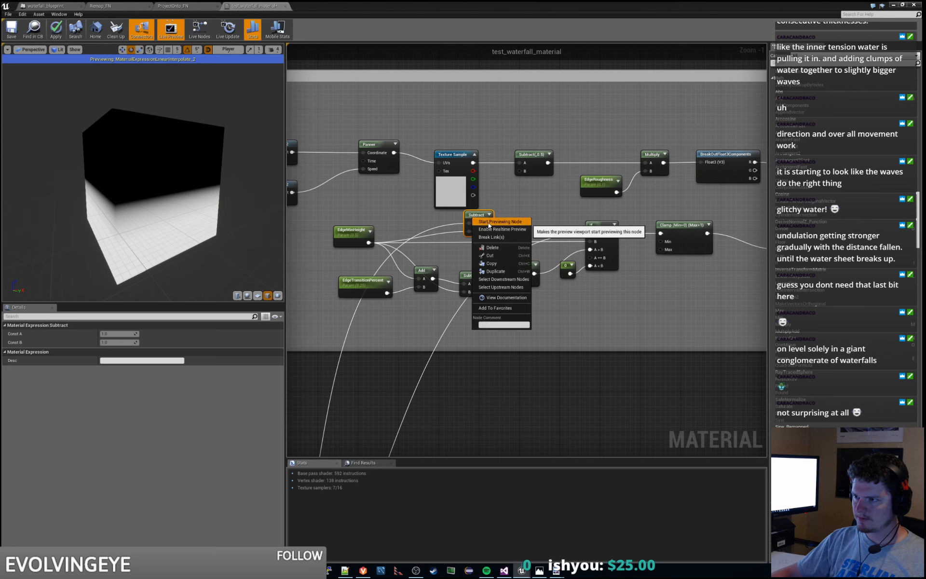
pyautogui.click(489, 223)
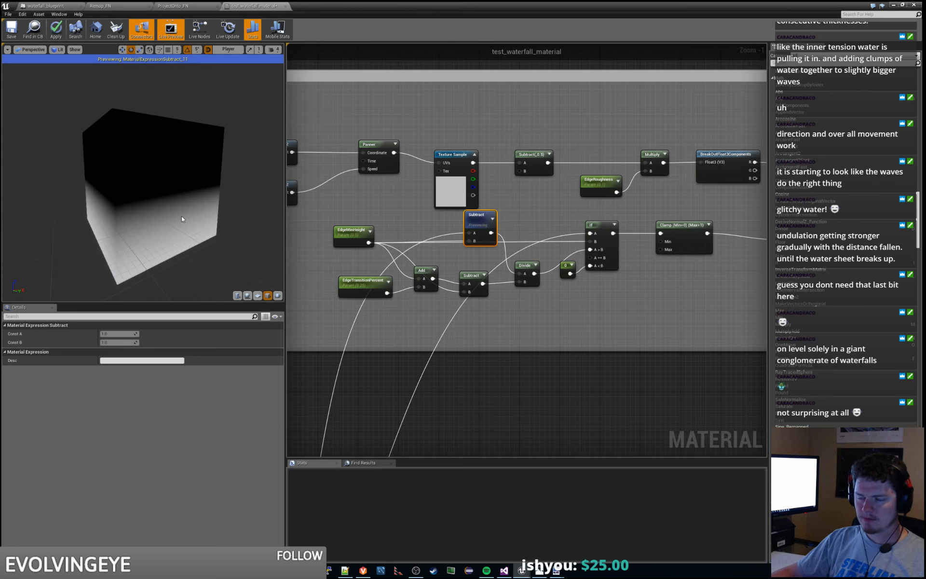
pyautogui.moveTo(182, 219); pyautogui.dragTo(182, 240)
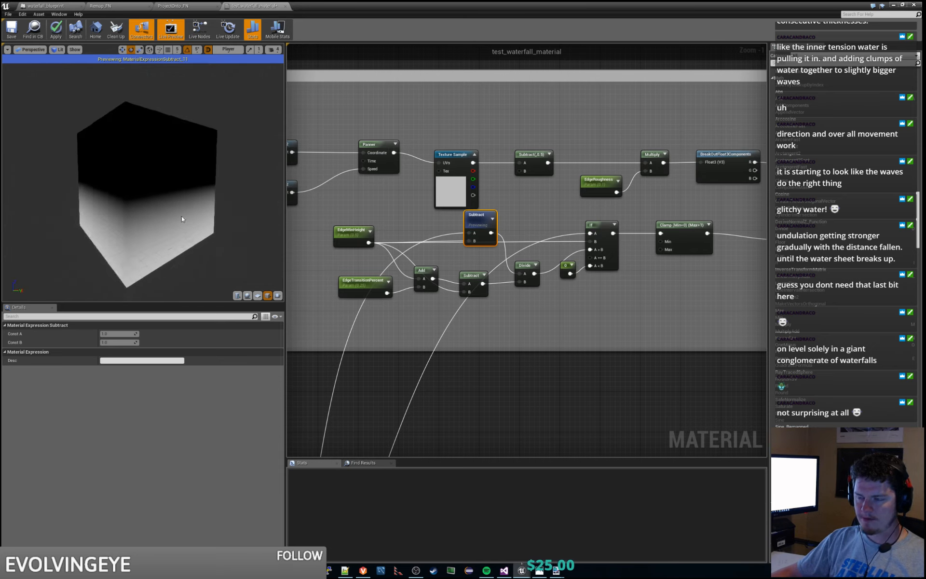
# Step: Wire EdgeTransitionPercent directly into input B of the Divide node, and delete the unneeded Subtract and Add nodes
pyautogui.keyDown('ctrl'); pyautogui.moveTo(420, 288); pyautogui.dragTo(520, 282); pyautogui.keyUp('ctrl')
pyautogui.click(488, 291)
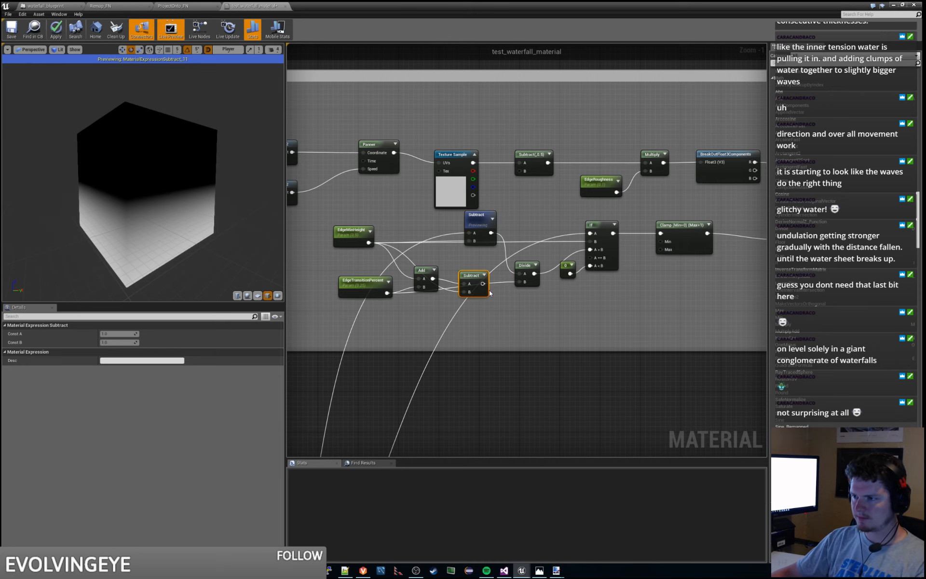
pyautogui.press('Delete')
pyautogui.click(427, 273)
pyautogui.press('Delete')
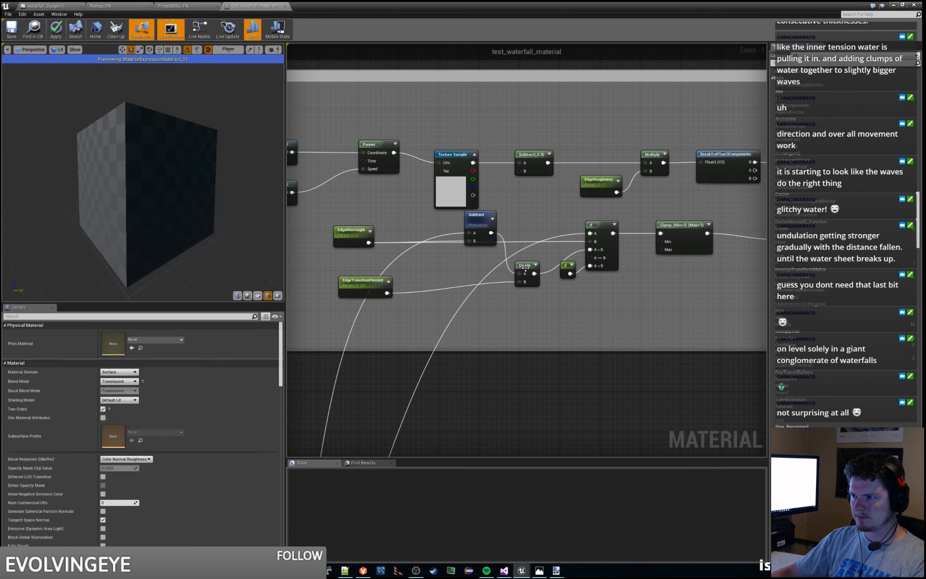
# Step: Preview the rewired Divide node on the mesh and reposition the height Subtract node between the edge parameters and Divide
pyautogui.rightClick(538, 272)
pyautogui.click(550, 270)
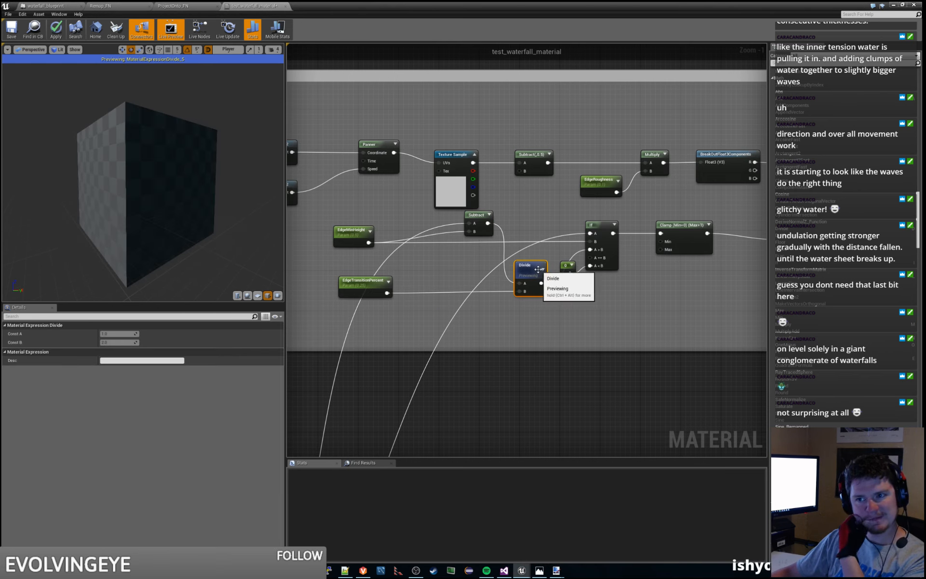
pyautogui.moveTo(479, 214); pyautogui.dragTo(494, 220)
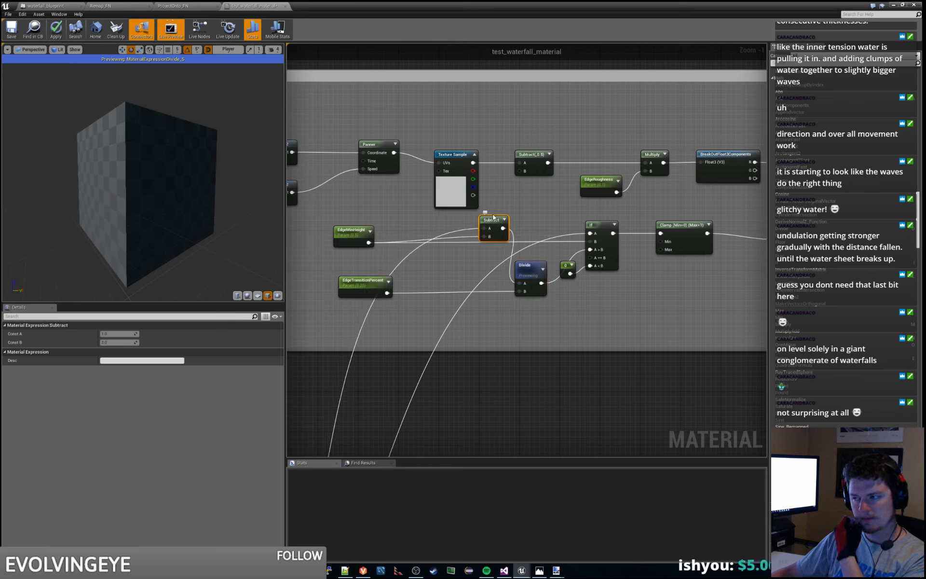
pyautogui.moveTo(169, 228); pyautogui.dragTo(137, 231)
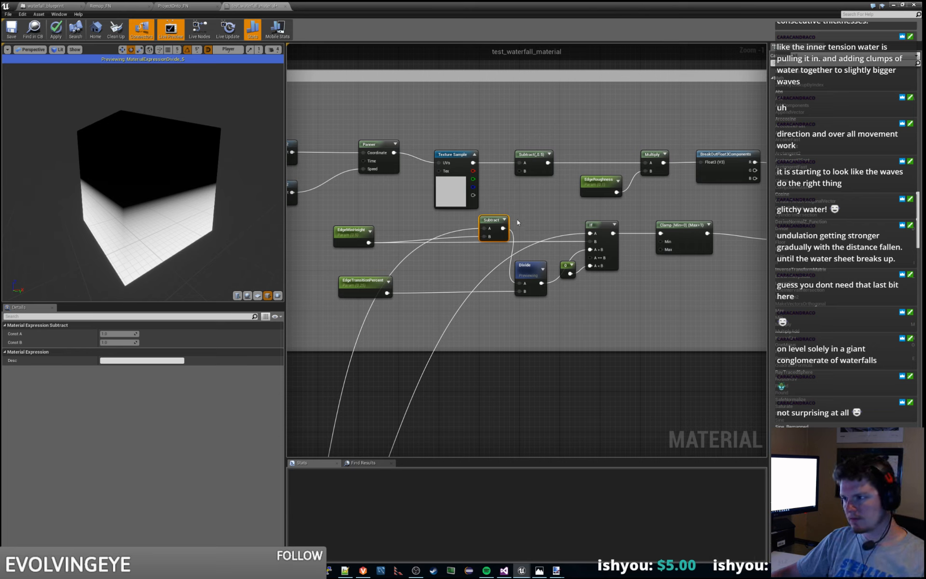
pyautogui.moveTo(500, 221); pyautogui.dragTo(469, 258)
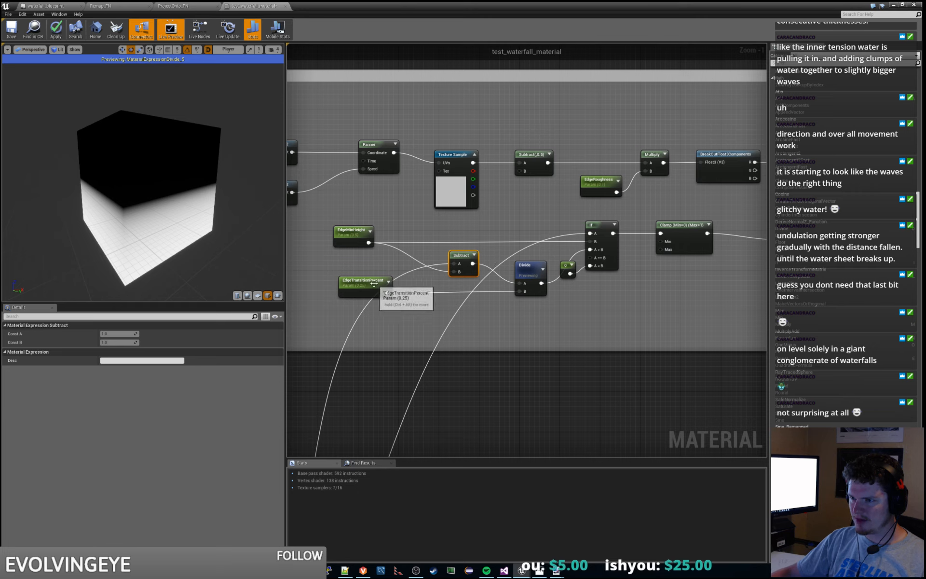
# Step: Set EdgeTransitionPercent's default value to 0.5 and inspect the Divide gradient on the mesh
pyautogui.click(371, 282)
pyautogui.moveTo(187, 242); pyautogui.dragTo(180, 212)
pyautogui.click(130, 360)
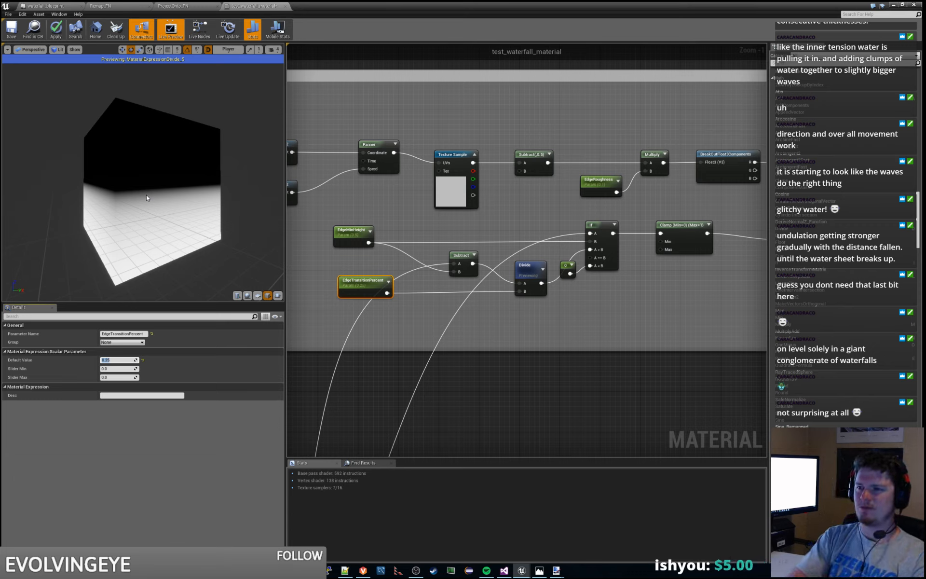
pyautogui.moveTo(146, 195); pyautogui.dragTo(163, 231)
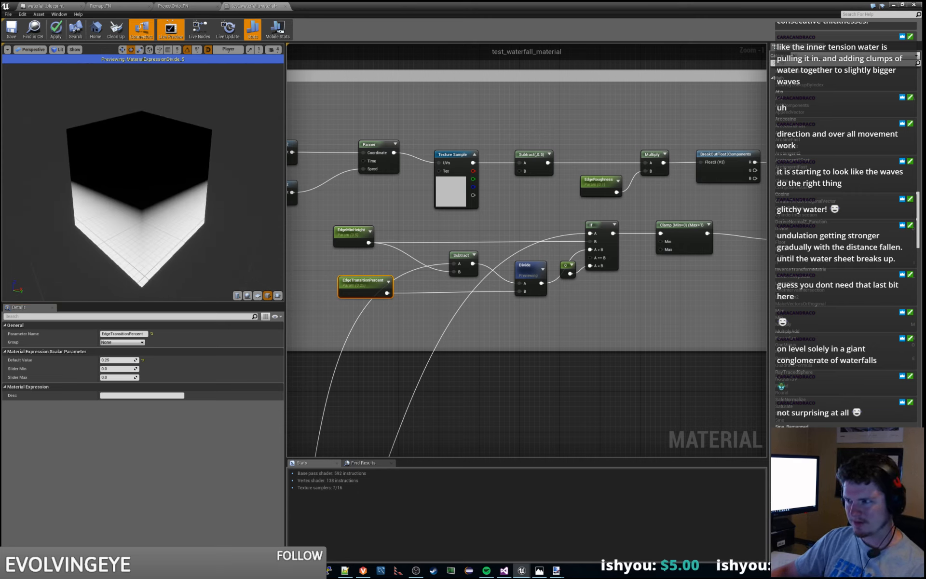
pyautogui.moveTo(230, 231); pyautogui.dragTo(165, 212)
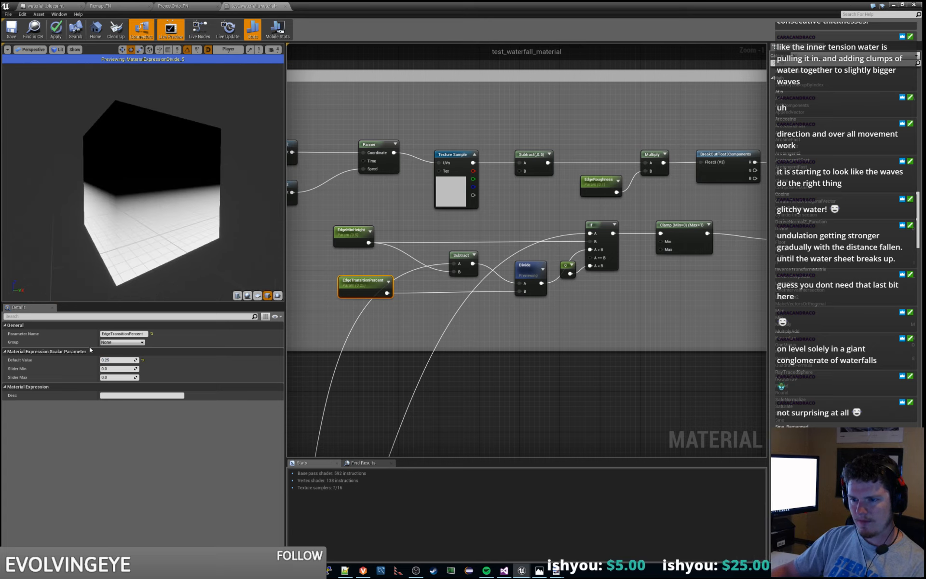
pyautogui.click(117, 359)
pyautogui.press('Return')
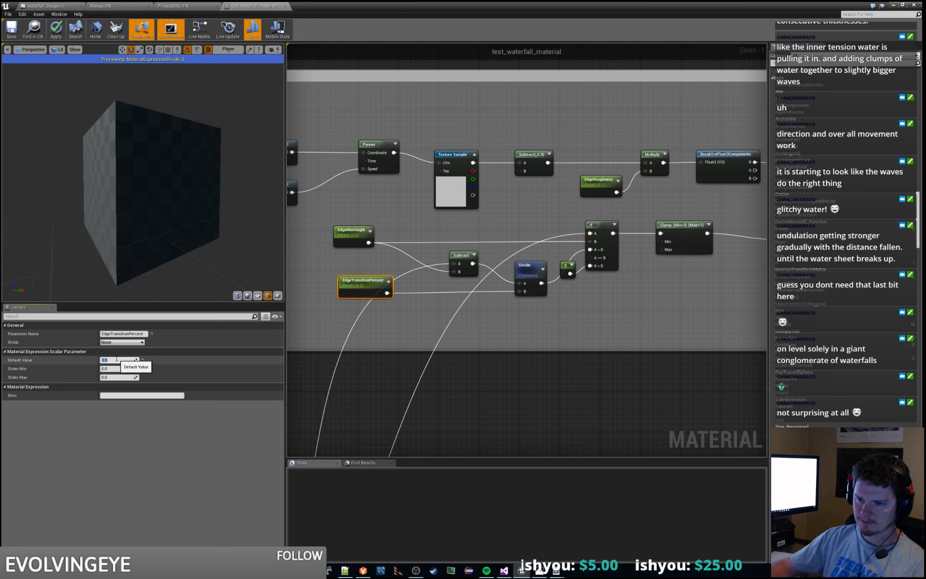
pyautogui.moveTo(212, 222); pyautogui.dragTo(236, 208)
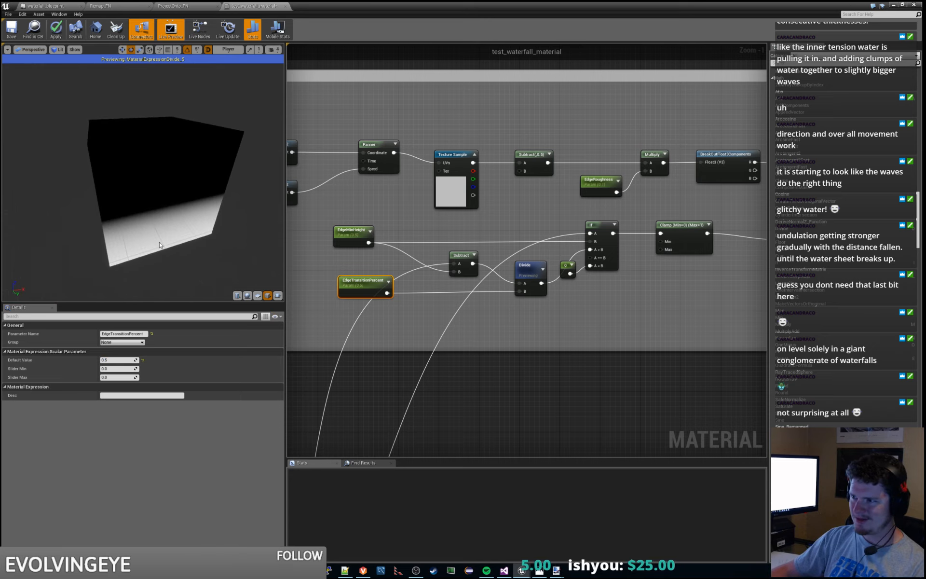
# Step: Preview the Clamp node's output on the mesh with the new transition value
pyautogui.rightClick(601, 223)
pyautogui.click(675, 217)
pyautogui.rightClick(682, 224)
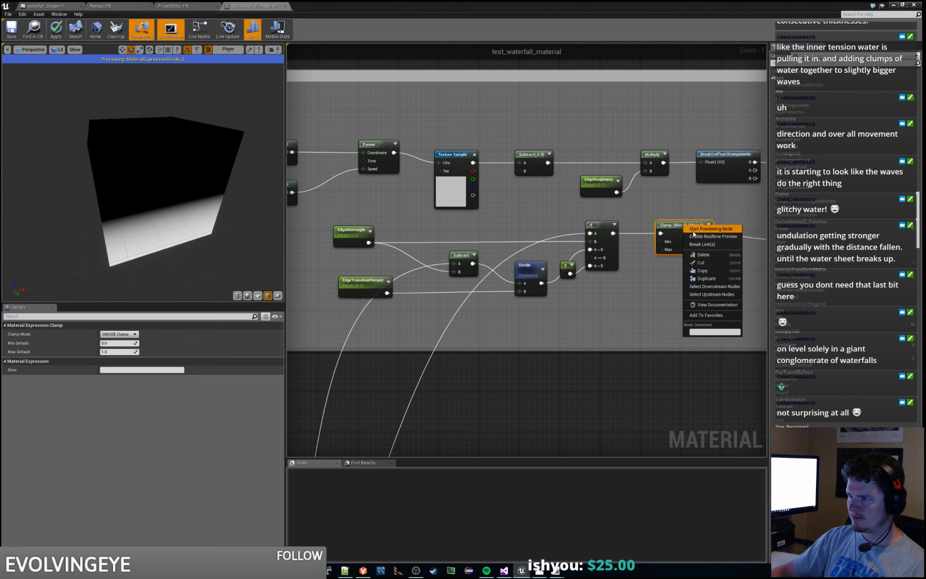
pyautogui.click(700, 229)
pyautogui.moveTo(213, 202); pyautogui.dragTo(231, 193)
# Step: Preview the Divide node and the Lerp node, checking the gradient around the mesh
pyautogui.rightClick(523, 265)
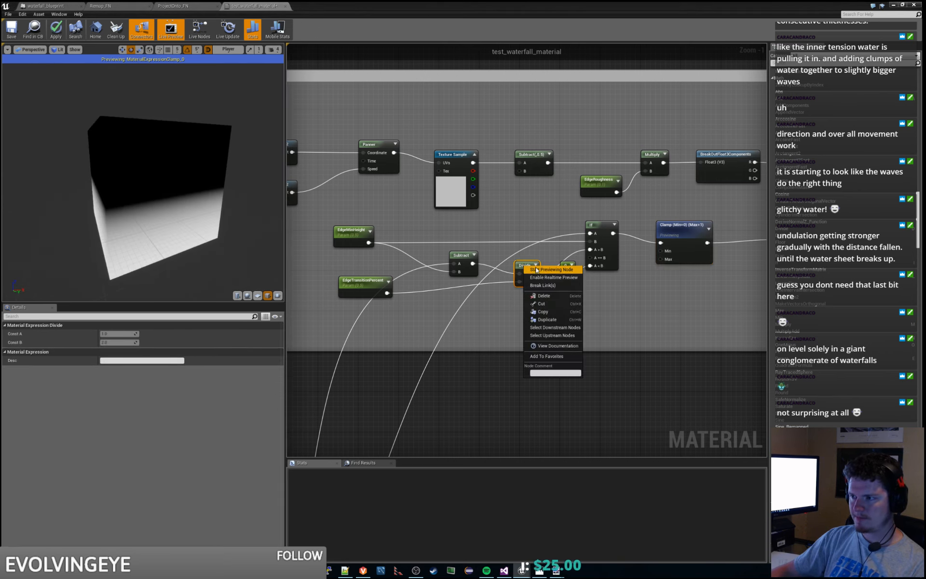
pyautogui.click(544, 270)
pyautogui.moveTo(576, 294); pyautogui.dragTo(387, 301, button='right')
pyautogui.click(610, 229)
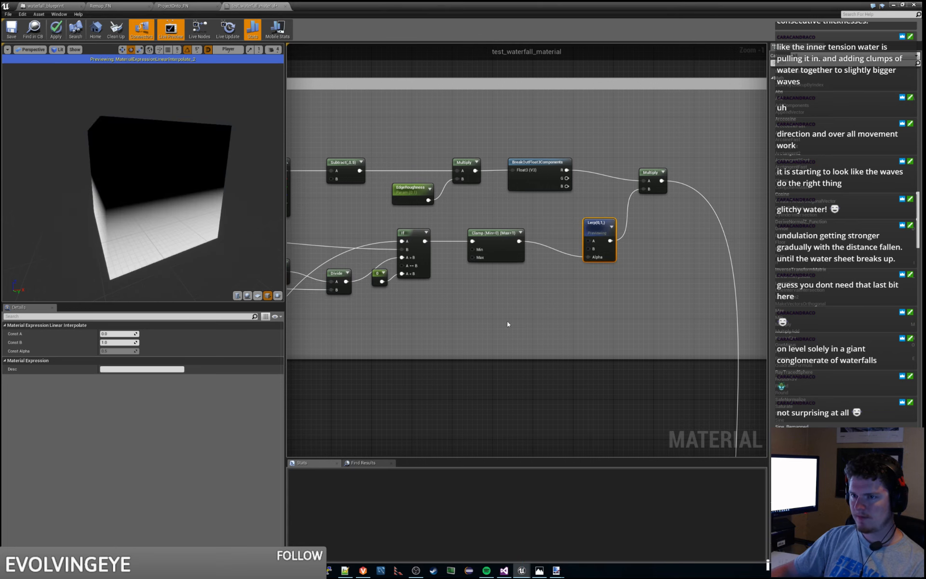
pyautogui.moveTo(143, 184)
pyautogui.mouseDown()
pyautogui.moveTo(123, 181)
pyautogui.moveTo(109, 148)
pyautogui.moveTo(97, 181)
pyautogui.moveTo(148, 184)
pyautogui.moveTo(143, 164)
pyautogui.mouseUp()
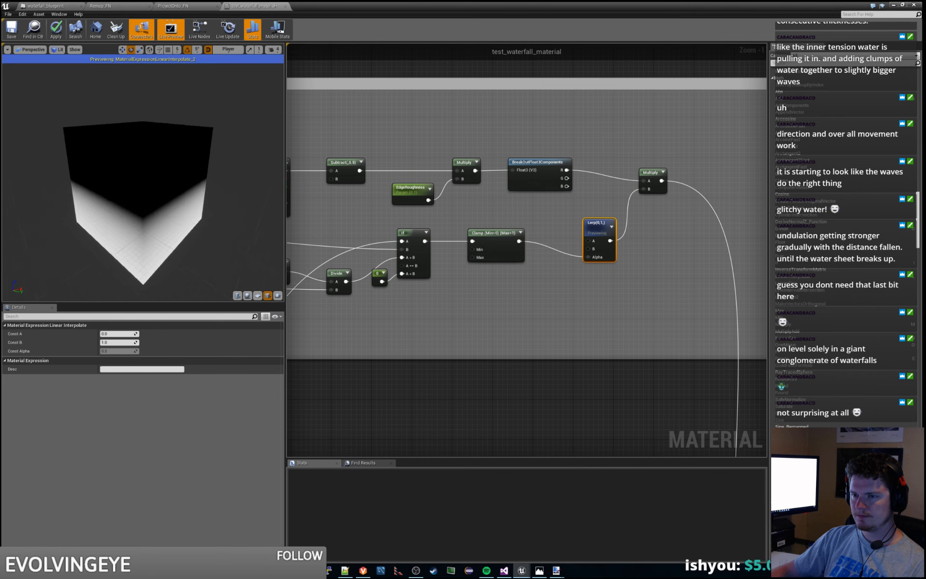
# Step: Connect the Clamp output directly to input B of the final Multiply node and delete the Lerp node
pyautogui.rightClick(656, 176)
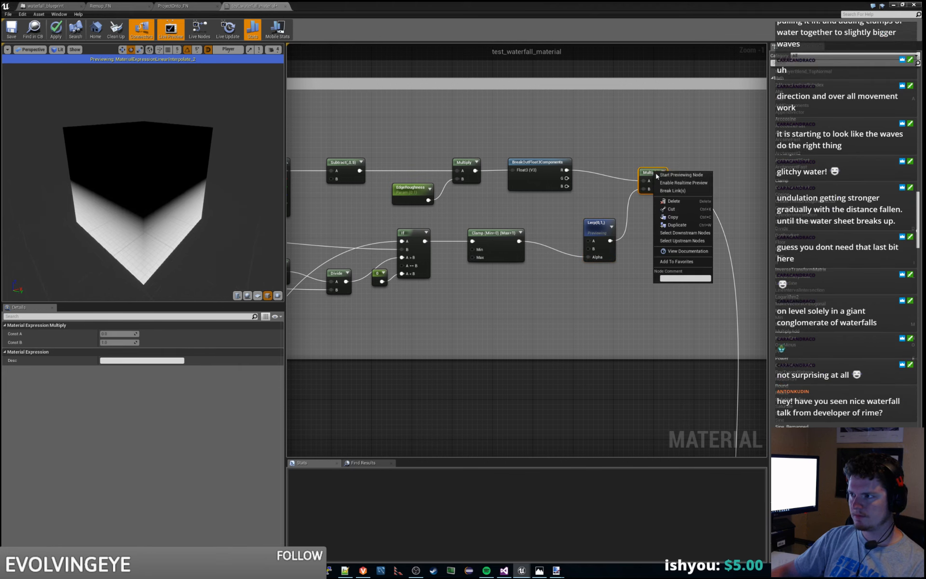
pyautogui.click(609, 200)
pyautogui.click(593, 222)
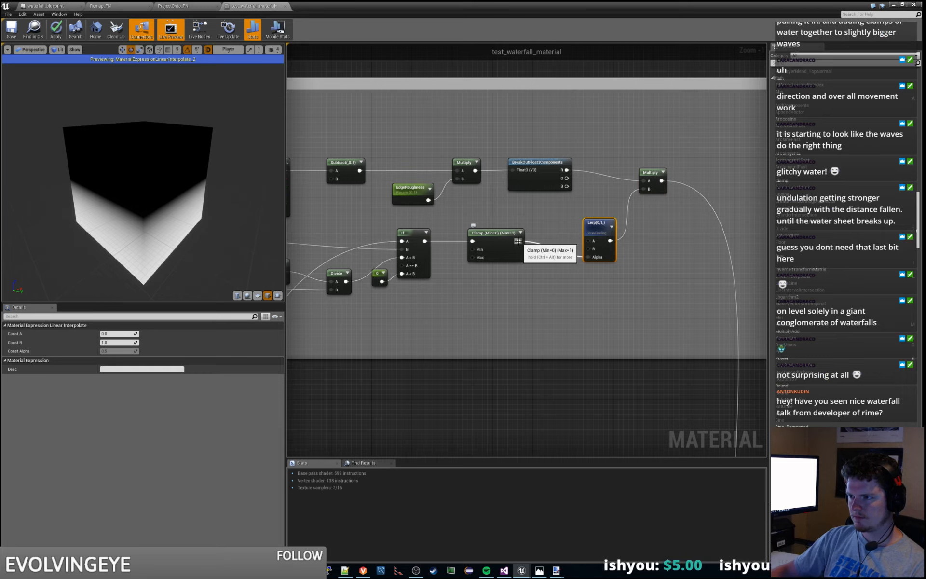
pyautogui.moveTo(518, 241); pyautogui.dragTo(648, 188)
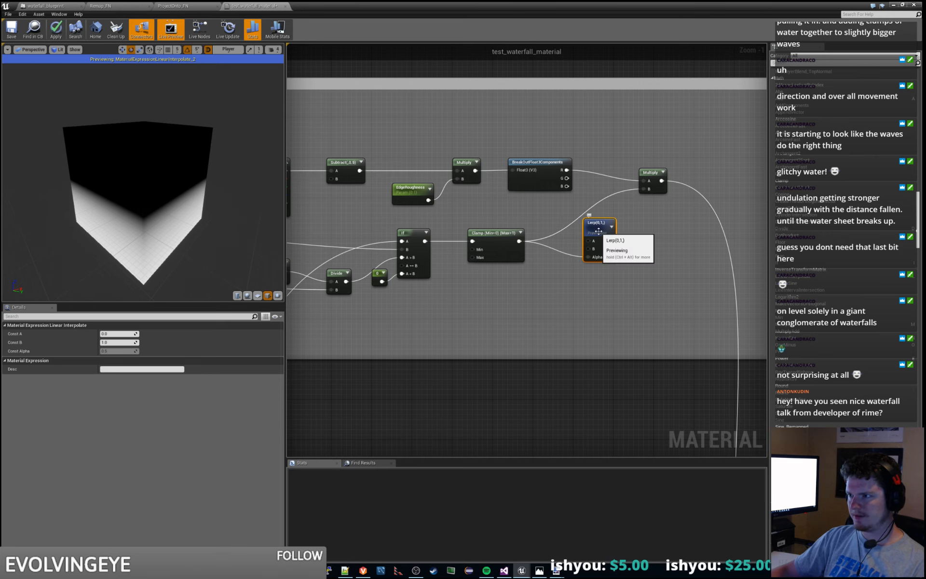
pyautogui.click(662, 238)
pyautogui.click(609, 232)
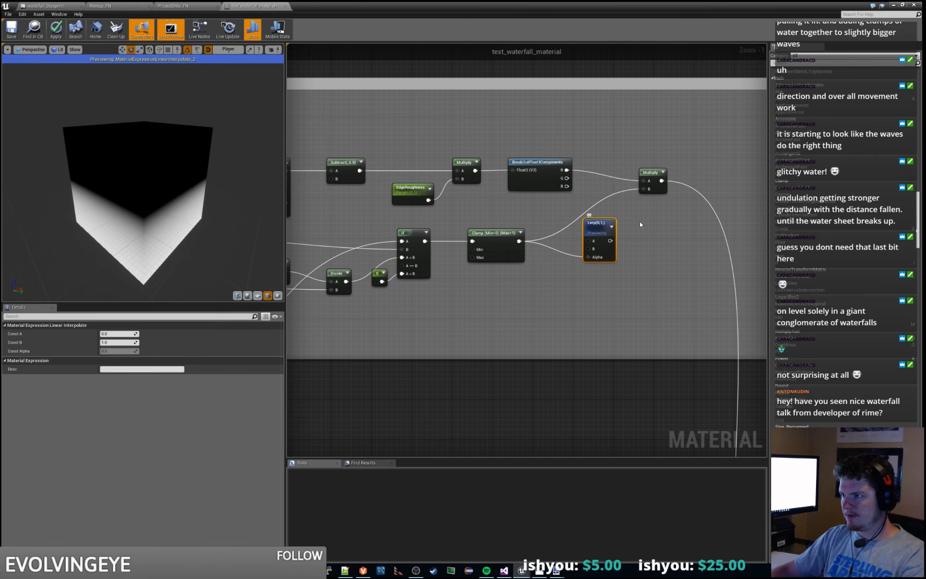
pyautogui.press('Delete')
# Step: Preview the final Multiply node on the mesh, and compare it with the Clamp node's preview
pyautogui.rightClick(654, 172)
pyautogui.click(675, 178)
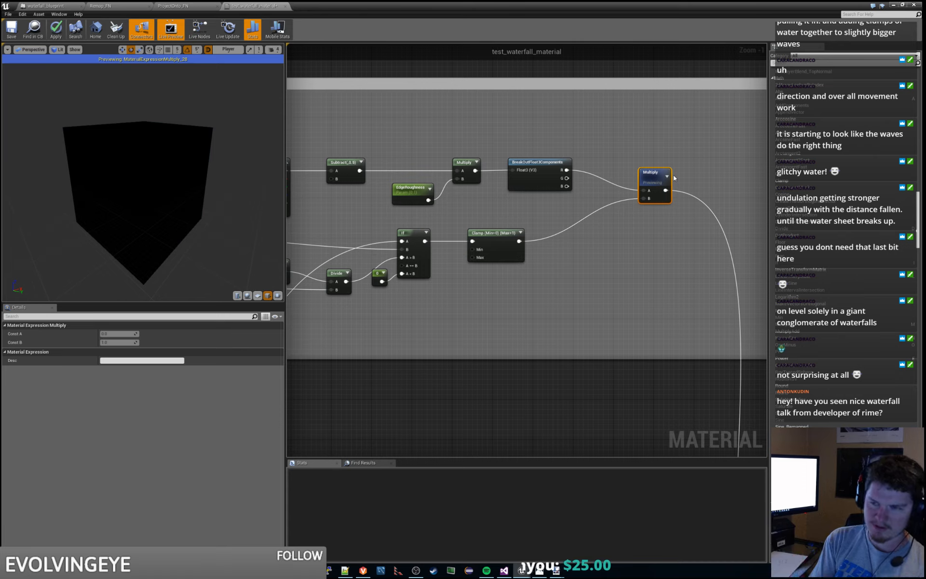
pyautogui.moveTo(142, 184)
pyautogui.mouseDown()
pyautogui.moveTo(178, 178)
pyautogui.moveTo(145, 186)
pyautogui.moveTo(154, 181)
pyautogui.mouseUp()
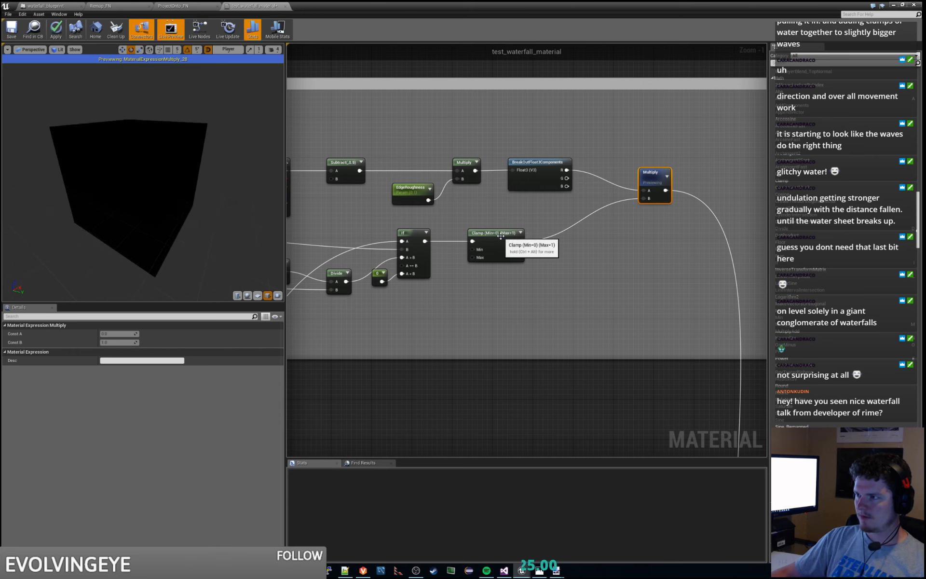
pyautogui.rightClick(522, 237)
pyautogui.click(517, 236)
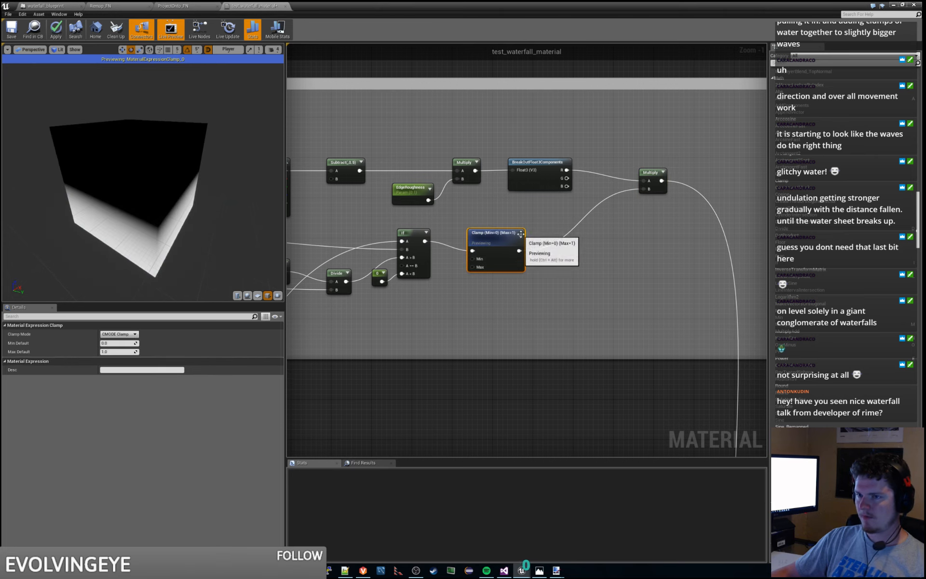
pyautogui.moveTo(192, 213); pyautogui.dragTo(179, 208)
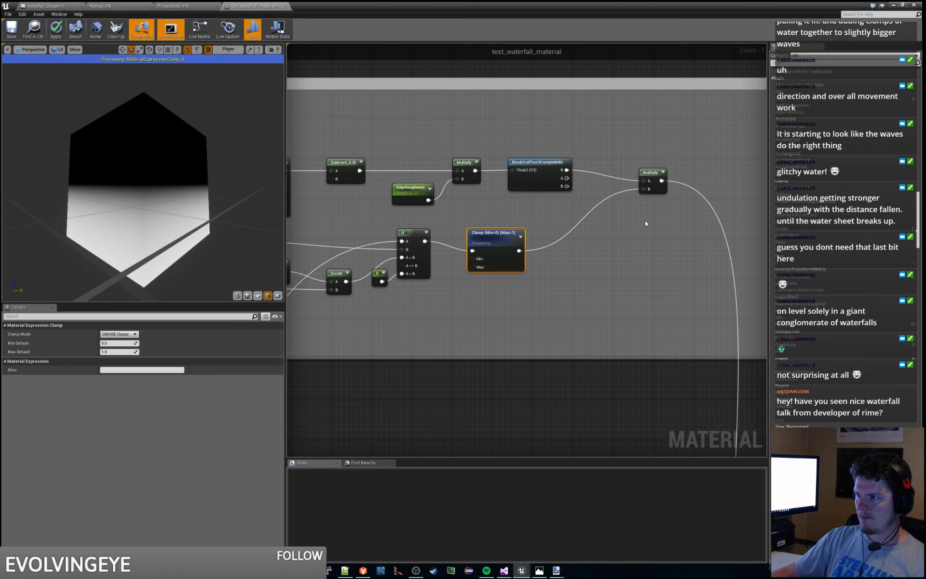
# Step: Preview the BreakOutFloat3Components node on the mesh and inspect the noise from several angles
pyautogui.click(651, 174)
pyautogui.rightClick(537, 161)
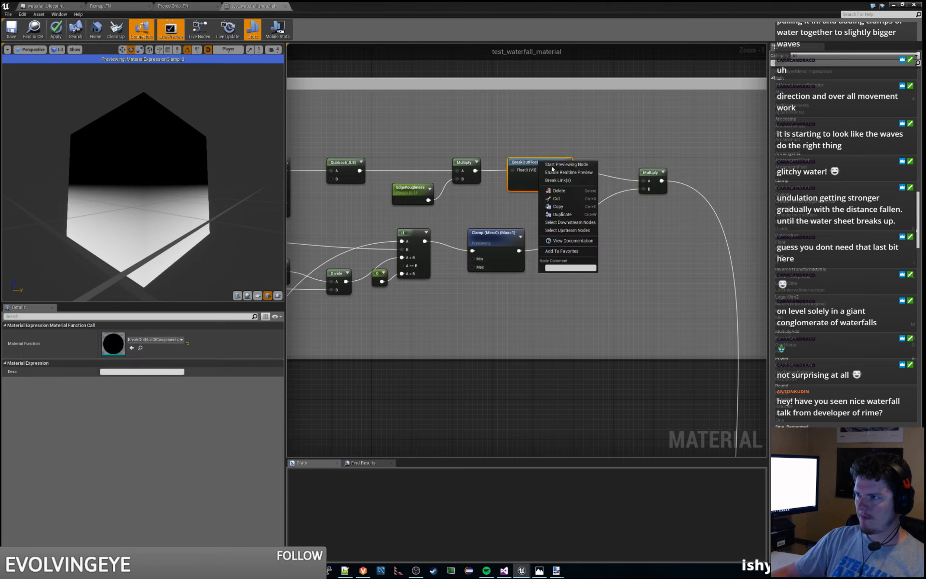
pyautogui.click(554, 166)
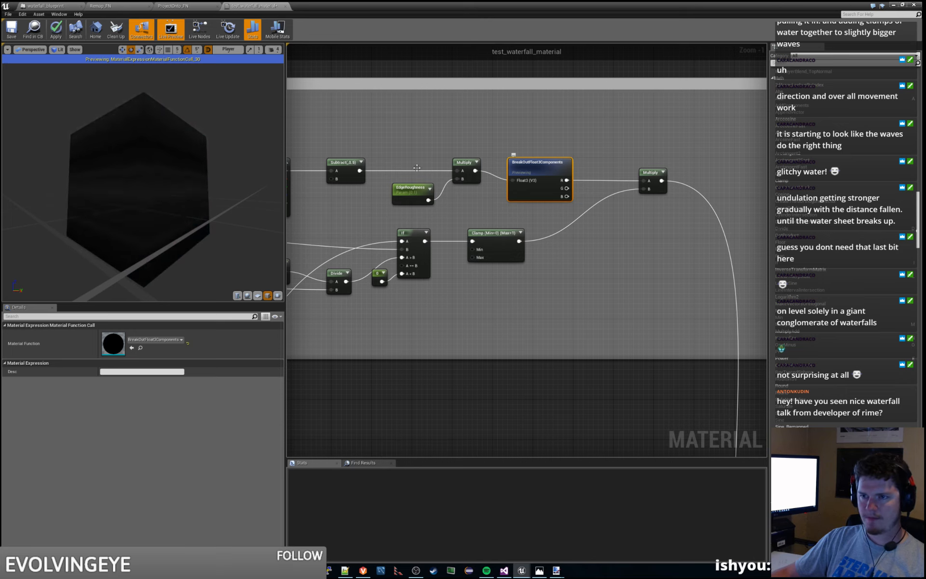
pyautogui.moveTo(184, 159); pyautogui.dragTo(244, 201)
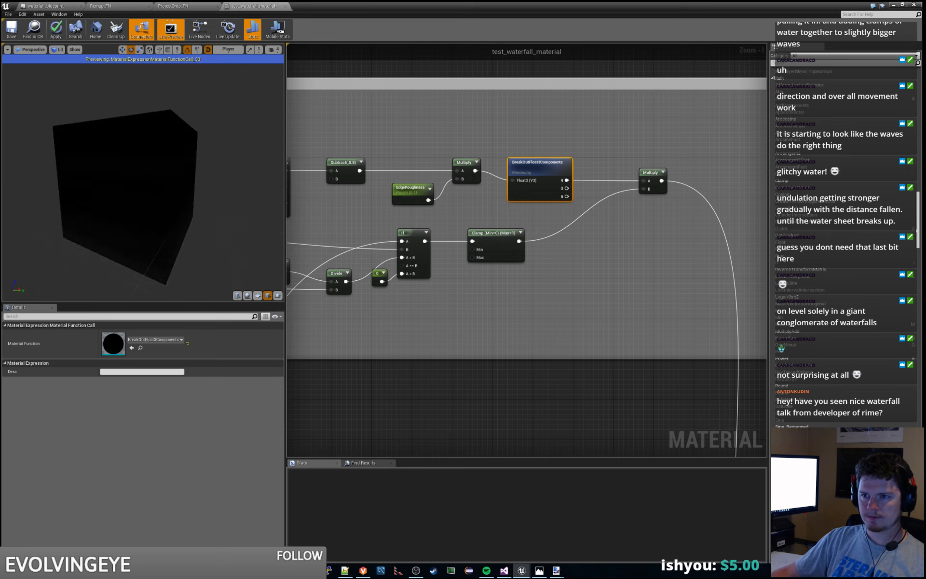
pyautogui.moveTo(171, 227); pyautogui.dragTo(215, 223)
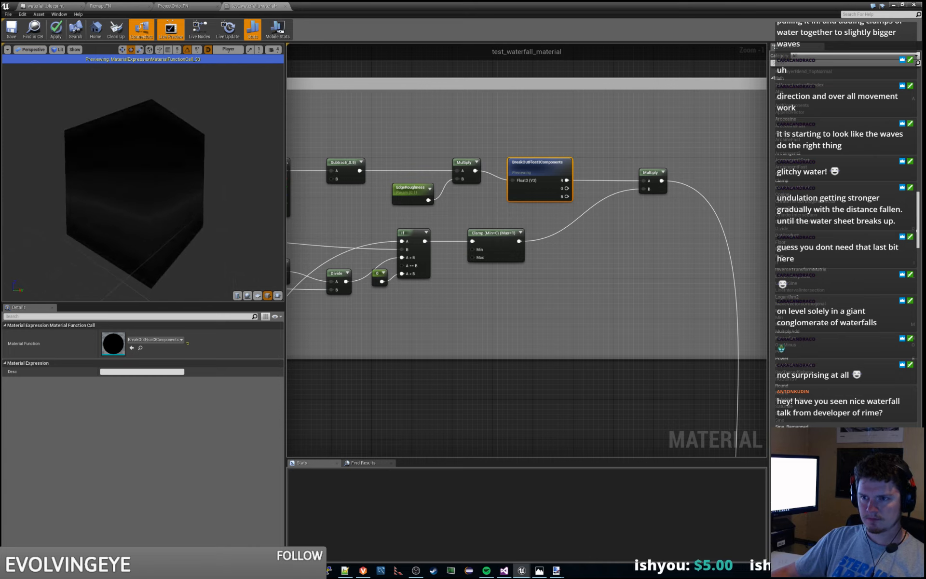
# Step: Preview the final Multiply node on the mesh, inspect it, and stop previewing to restore the full material
pyautogui.rightClick(650, 172)
pyautogui.click(668, 177)
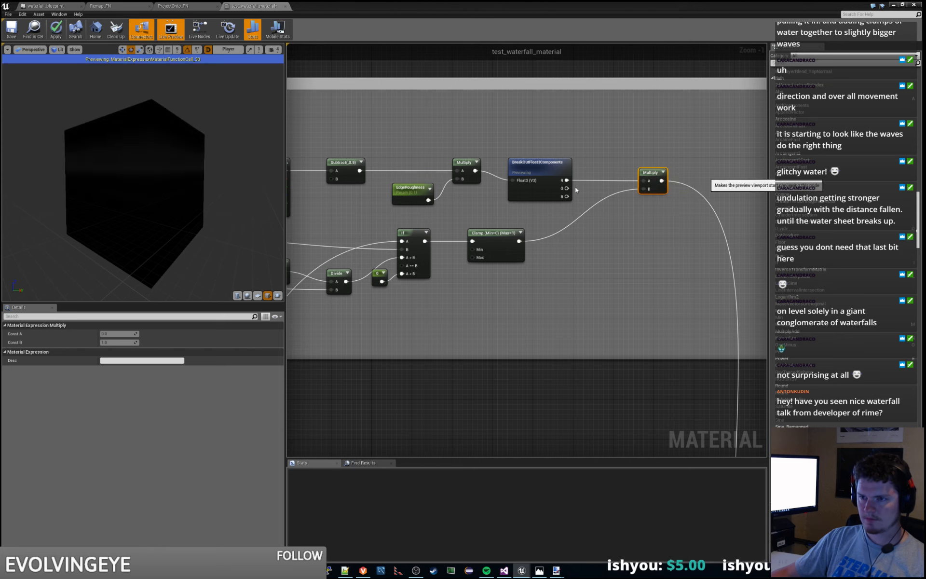
pyautogui.moveTo(170, 240); pyautogui.dragTo(162, 193)
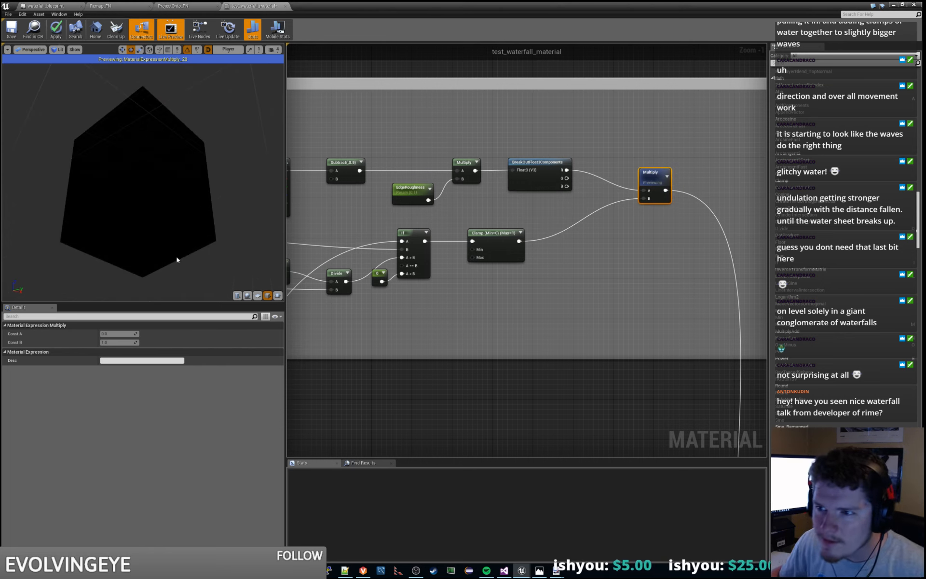
pyautogui.moveTo(176, 260); pyautogui.dragTo(176, 249)
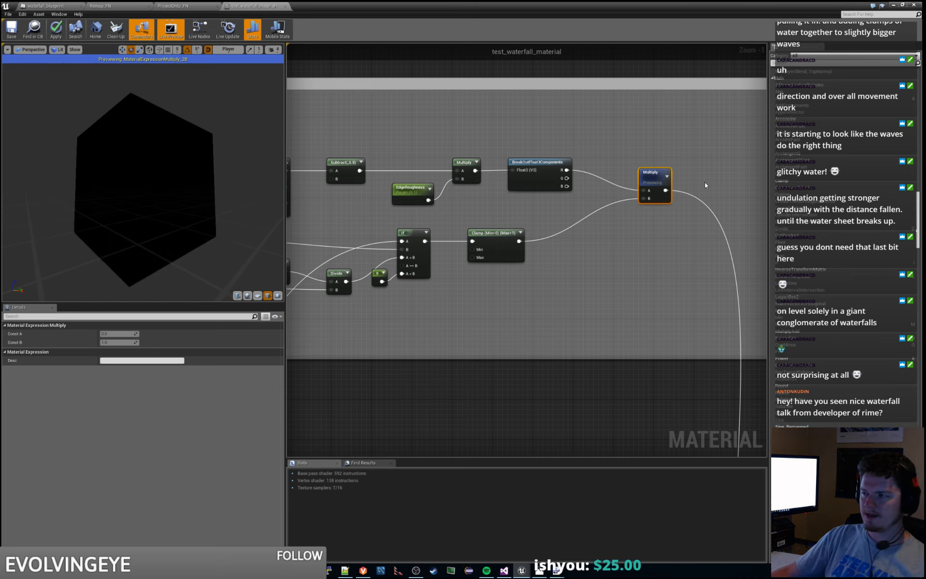
pyautogui.rightClick(650, 178)
pyautogui.click(670, 189)
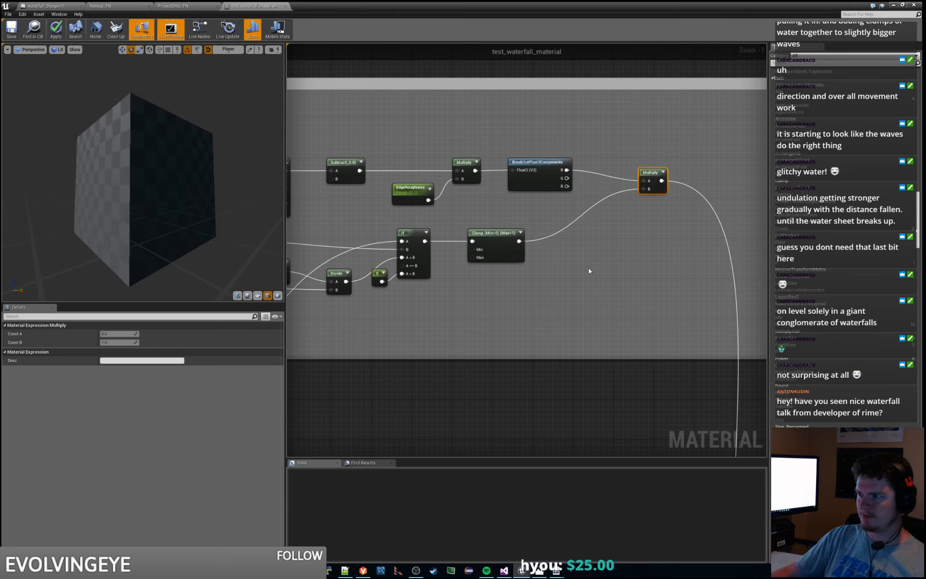
pyautogui.moveTo(589, 270); pyautogui.dragTo(613, 265, button='right')
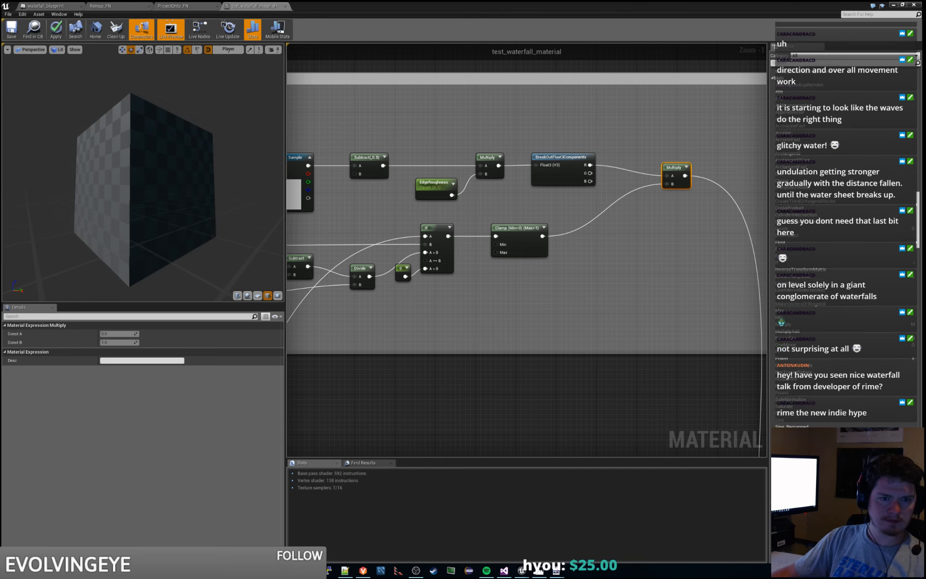
# Step: Bring the browser with the YouTube talk "GAT #65: Stylized VFX in RIME" into view and study its waterfall art test
pyautogui.moveTo(0, 41); pyautogui.dragTo(473, 4)
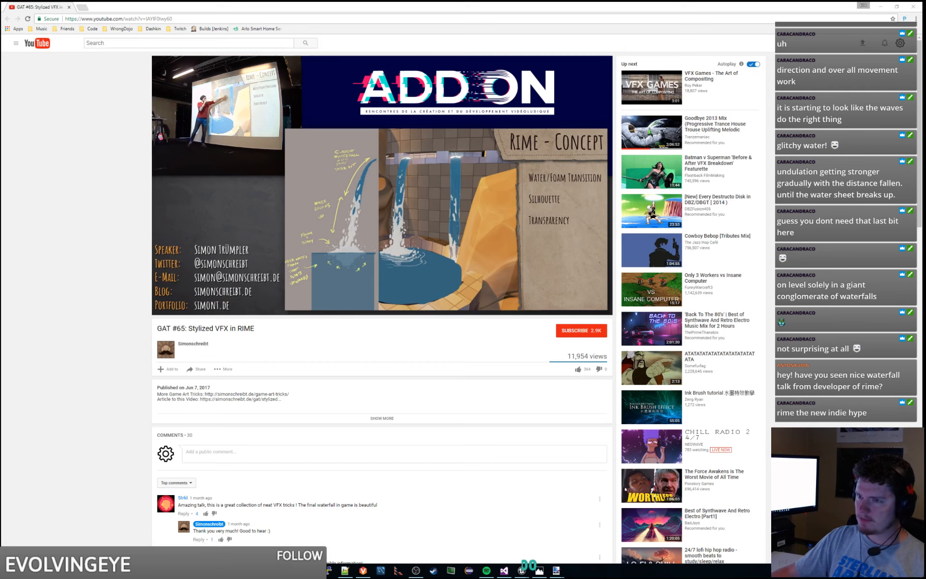
pyautogui.moveTo(431, 238)
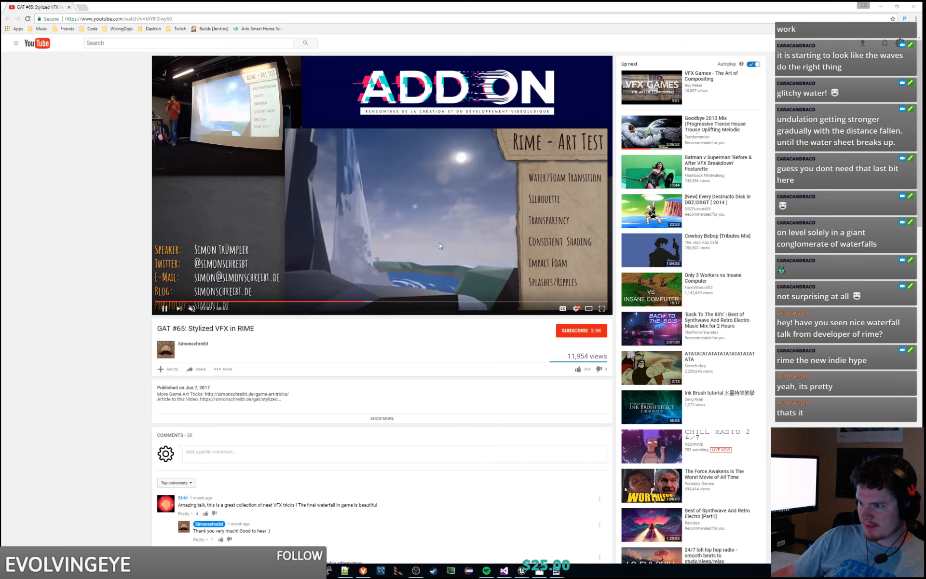
pyautogui.click(359, 202)
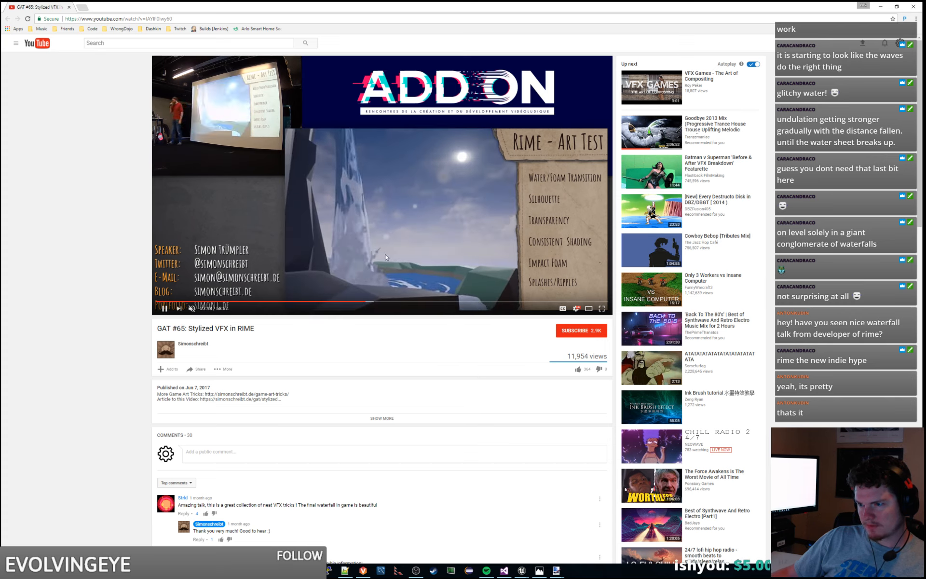
pyautogui.click(361, 228)
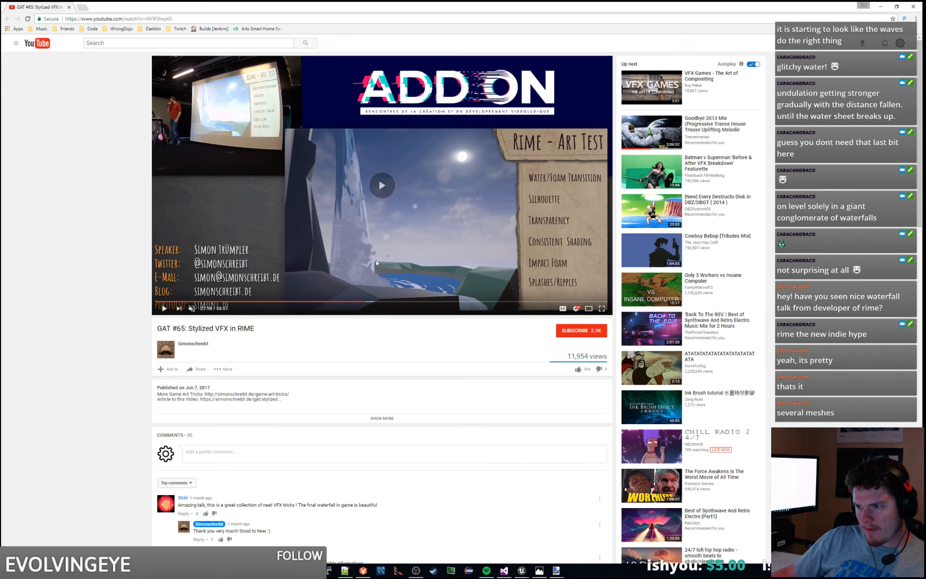
pyautogui.click(376, 263)
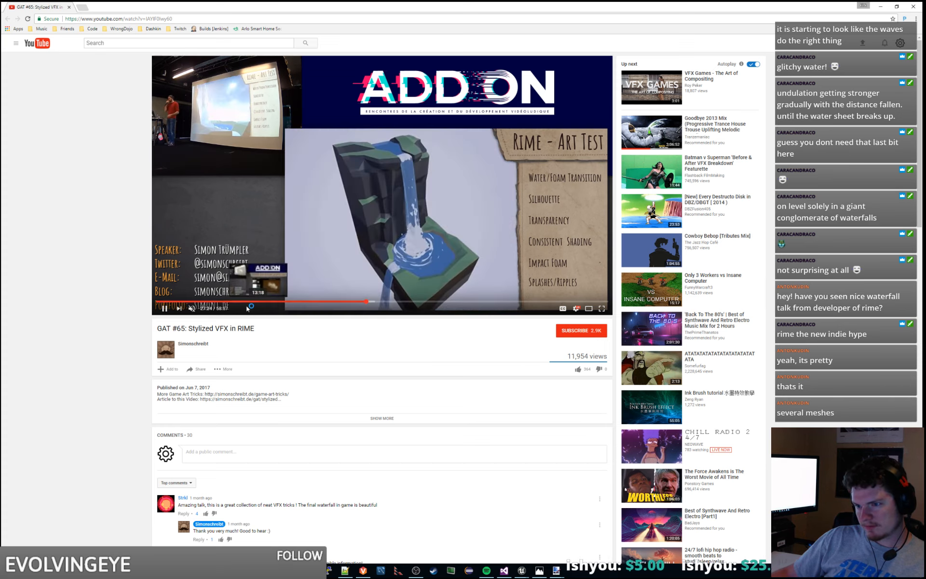
# Step: Set the video's playback speed to 0.25, replay the waterfall art test, pause it, and return to the Unreal material editor
pyautogui.click(575, 308)
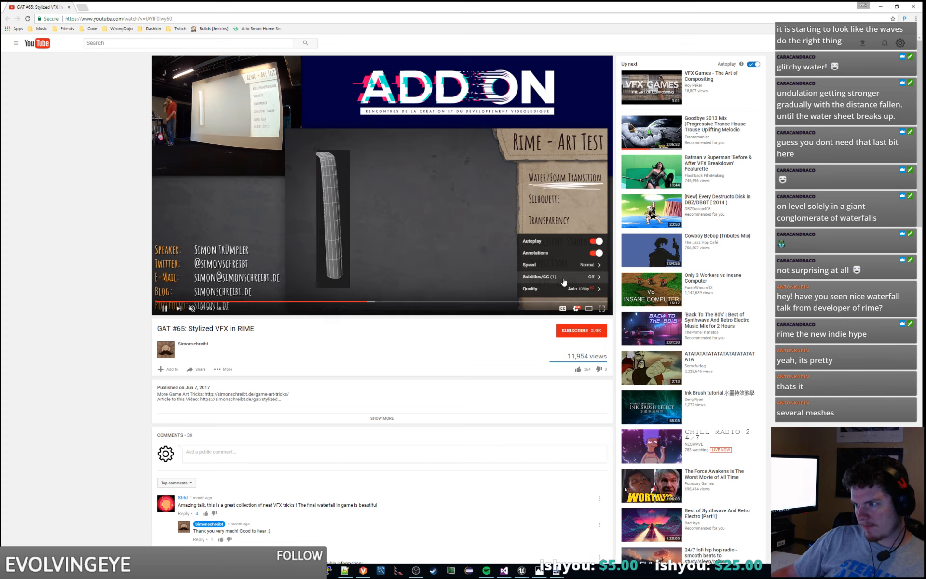
pyautogui.click(548, 266)
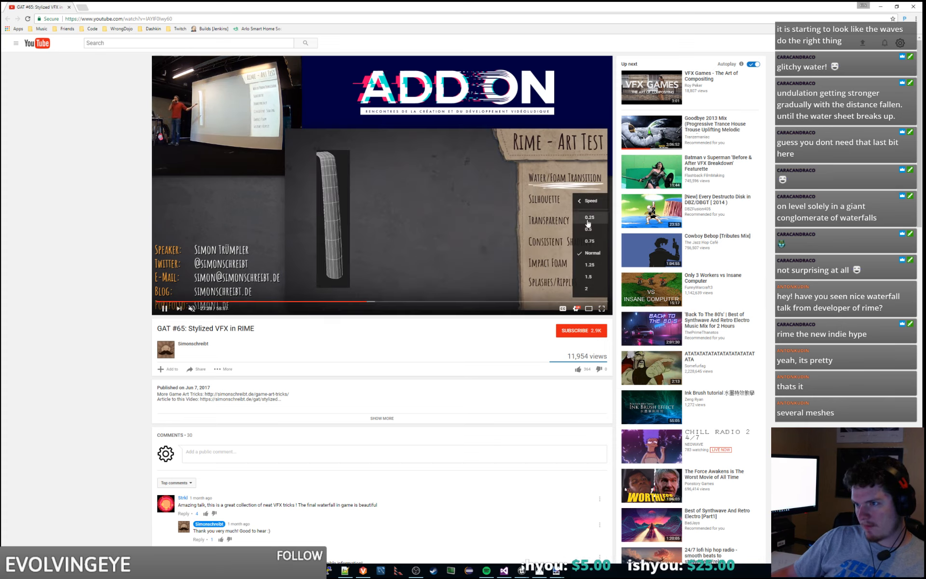
pyautogui.click(555, 215)
pyautogui.click(366, 303)
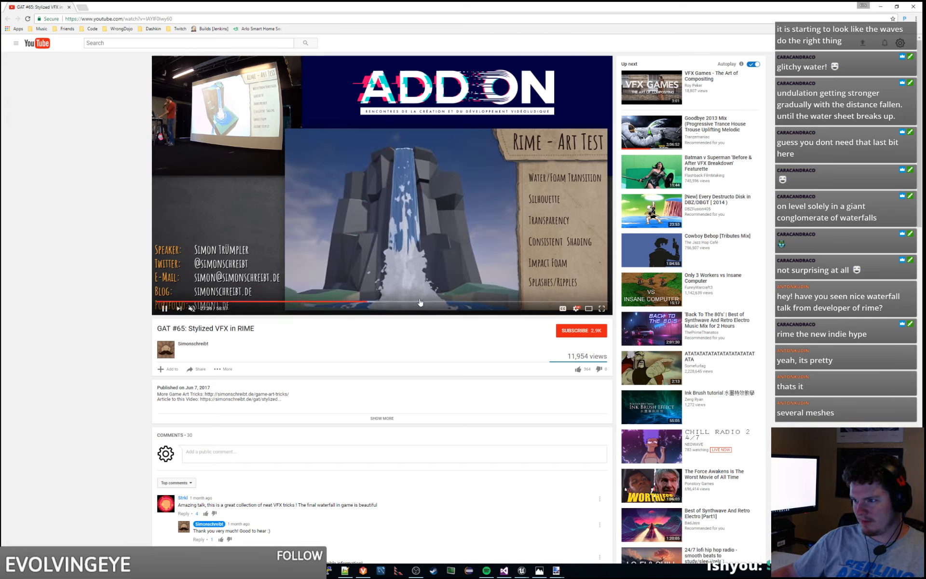
pyautogui.click(412, 216)
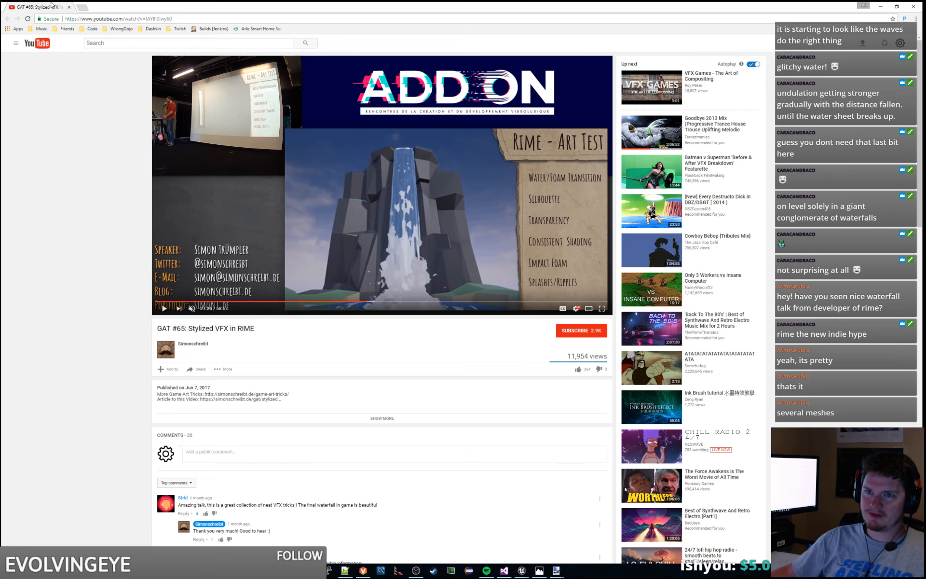
pyautogui.moveTo(51, 4); pyautogui.dragTo(0, 49)
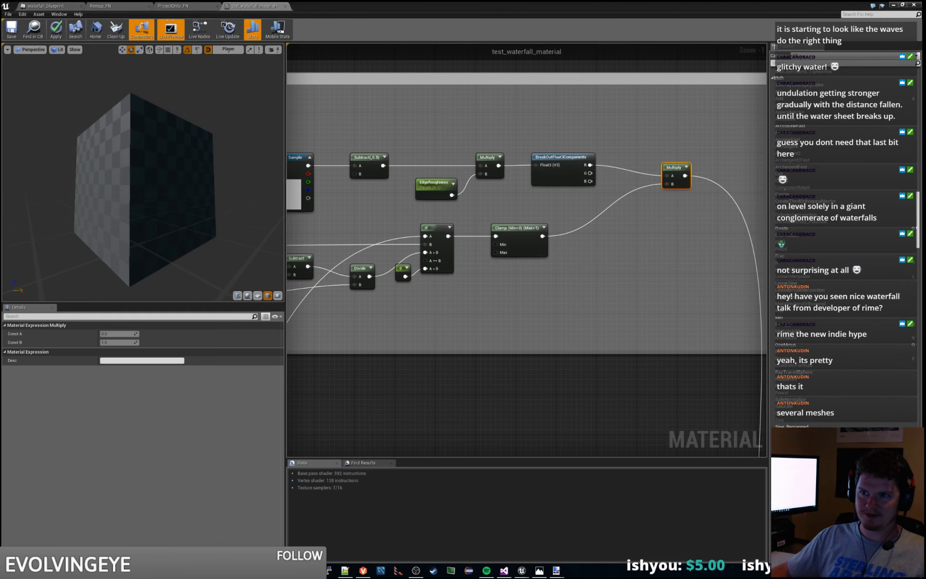
# Step: Move the EdgeMinHeight and EdgeTransitionPercent parameter nodes closer to the Subtract node in the Edge Noise group
pyautogui.click(630, 246)
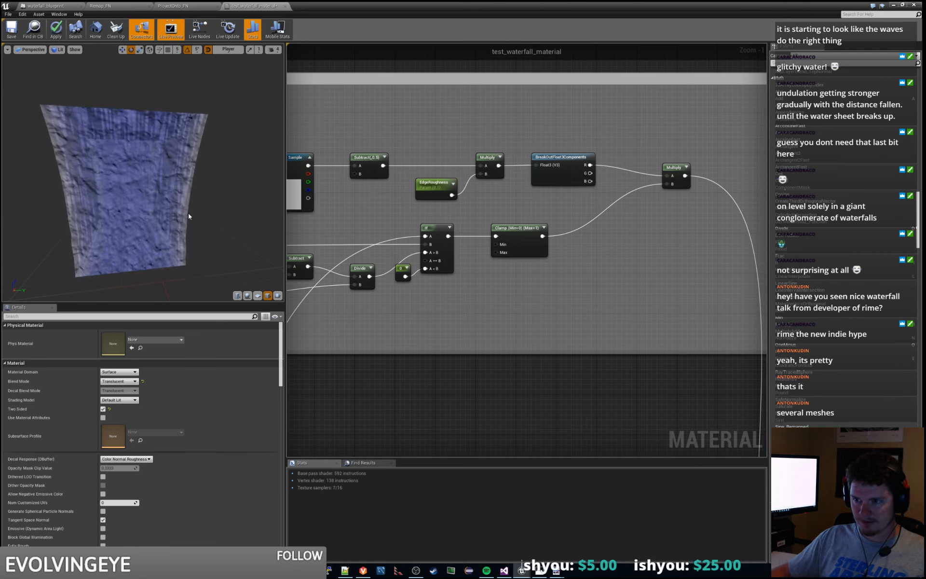
pyautogui.moveTo(398, 350); pyautogui.dragTo(618, 317, button='right')
pyautogui.click(404, 197)
pyautogui.moveTo(405, 197); pyautogui.dragTo(447, 202)
pyautogui.moveTo(409, 247); pyautogui.dragTo(423, 243)
pyautogui.scroll(-5, 516, 259)
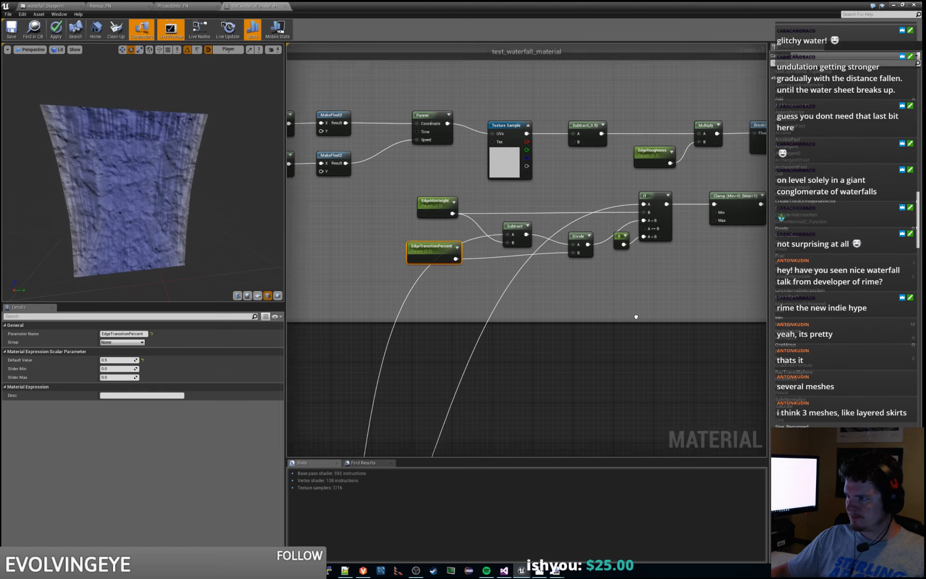
pyautogui.moveTo(542, 309); pyautogui.dragTo(625, 291, button='right')
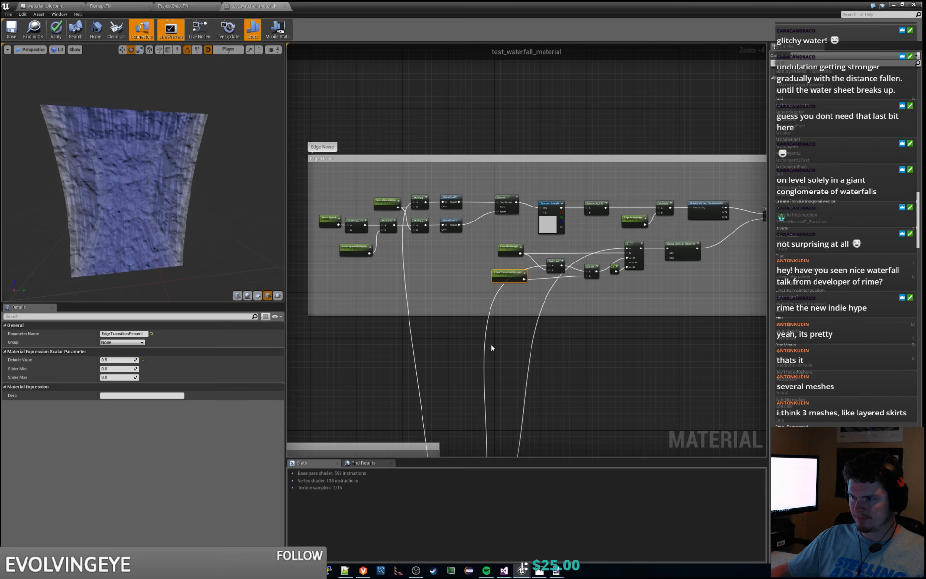
pyautogui.scroll(3, 518, 310)
pyautogui.moveTo(518, 311); pyautogui.dragTo(458, 360, button='right')
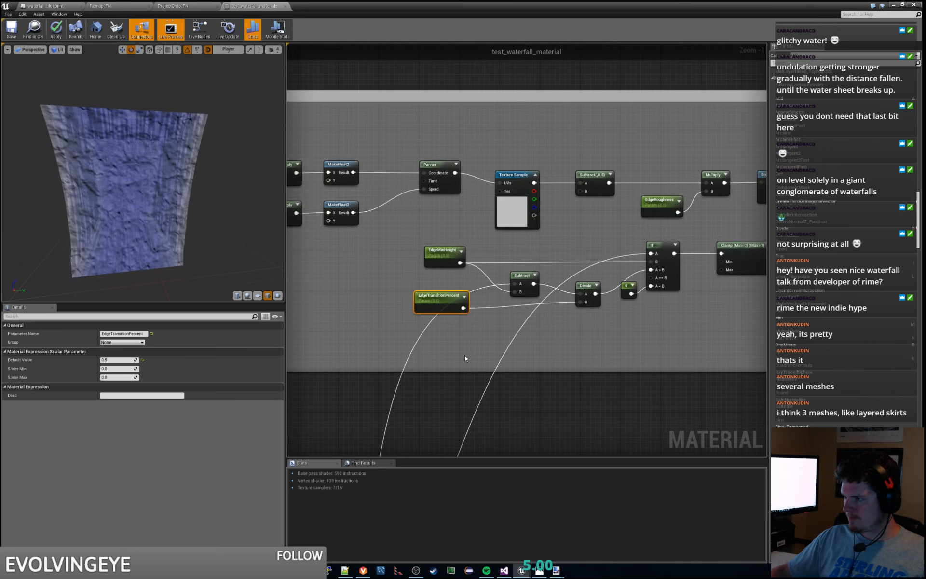
pyautogui.moveTo(592, 351); pyautogui.dragTo(571, 341, button='right')
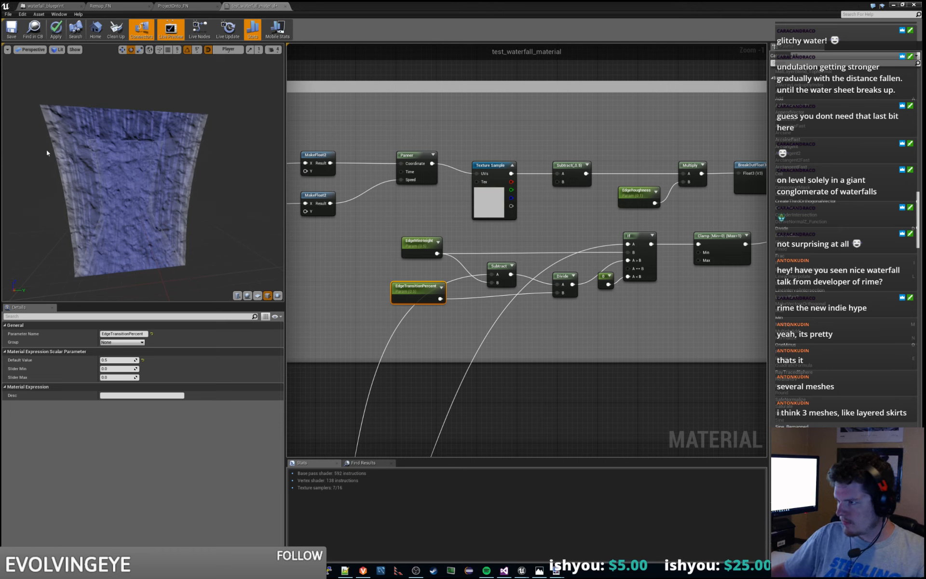
# Step: Shift the water-speed, MakeFloat2 and Panner nodes toward the texture samples, and move the Color combination comment group upward for room
pyautogui.scroll(-7, 534, 305)
pyautogui.scroll(9, 685, 356)
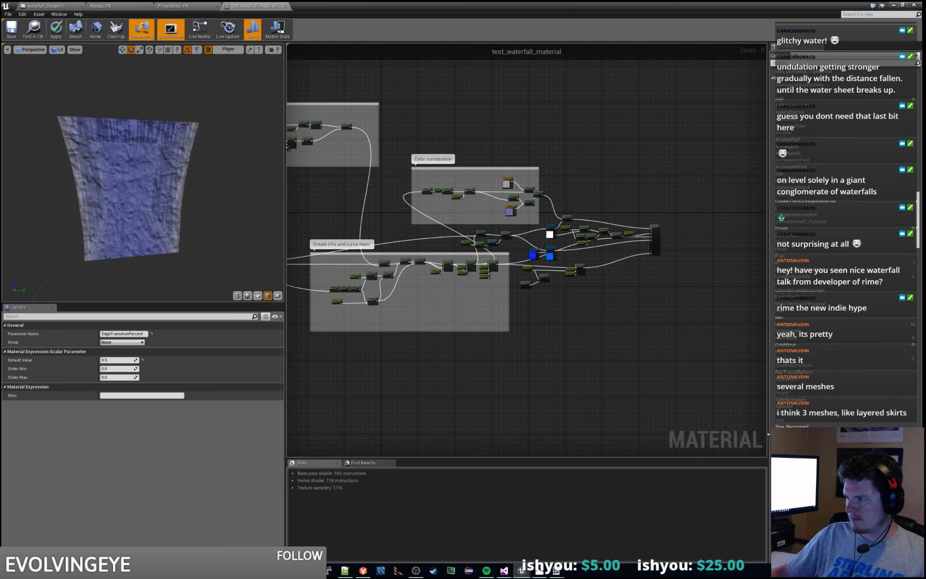
pyautogui.moveTo(591, 183); pyautogui.dragTo(555, 301, button='right')
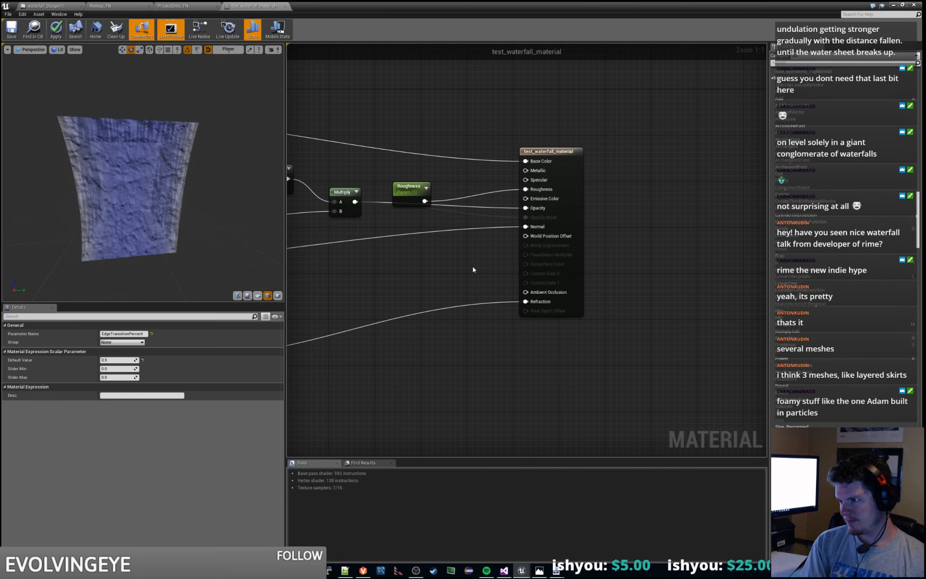
pyautogui.scroll(-2, 466, 263)
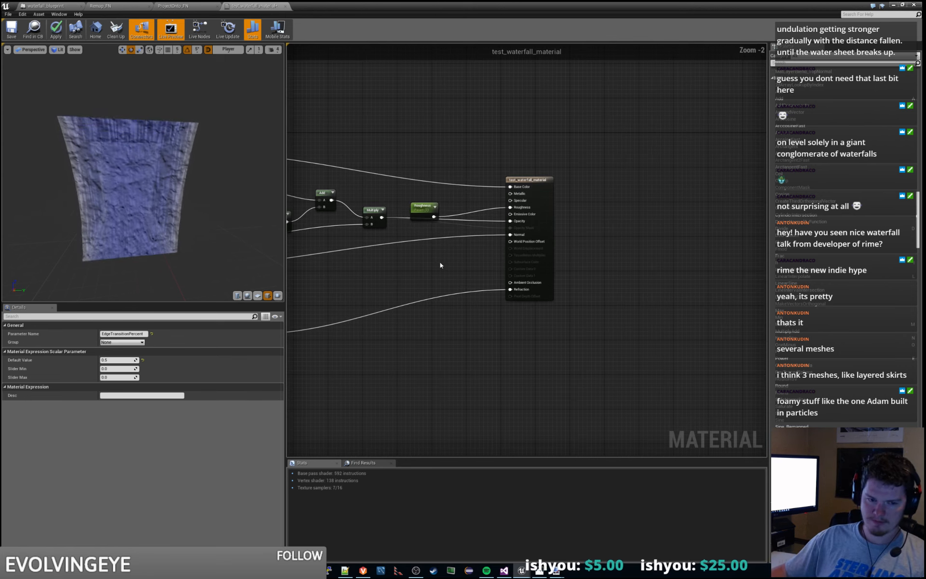
pyautogui.moveTo(440, 262); pyautogui.dragTo(871, 238, button='right')
pyautogui.moveTo(395, 202); pyautogui.dragTo(571, 299, button='right')
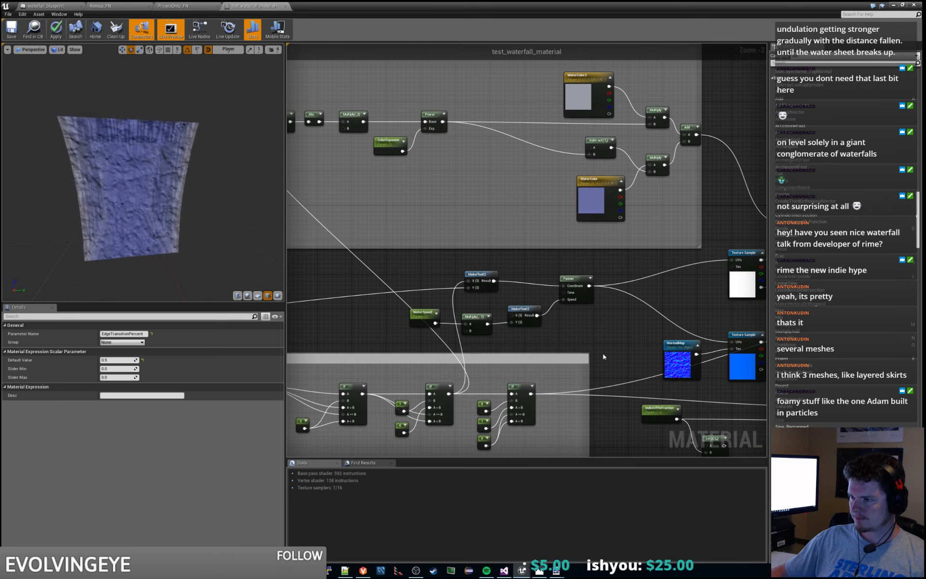
pyautogui.moveTo(513, 319); pyautogui.dragTo(616, 279)
pyautogui.click(578, 275)
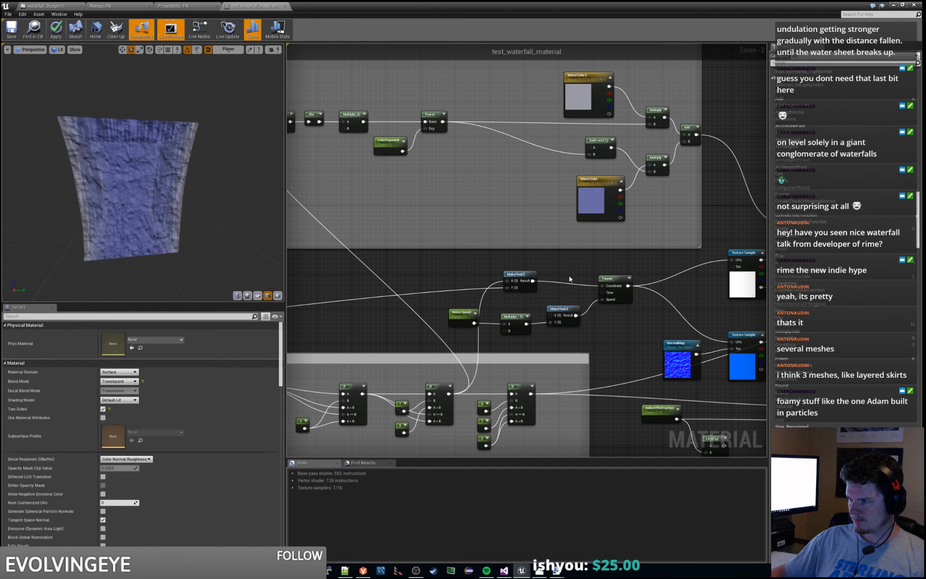
pyautogui.scroll(-3, 569, 290)
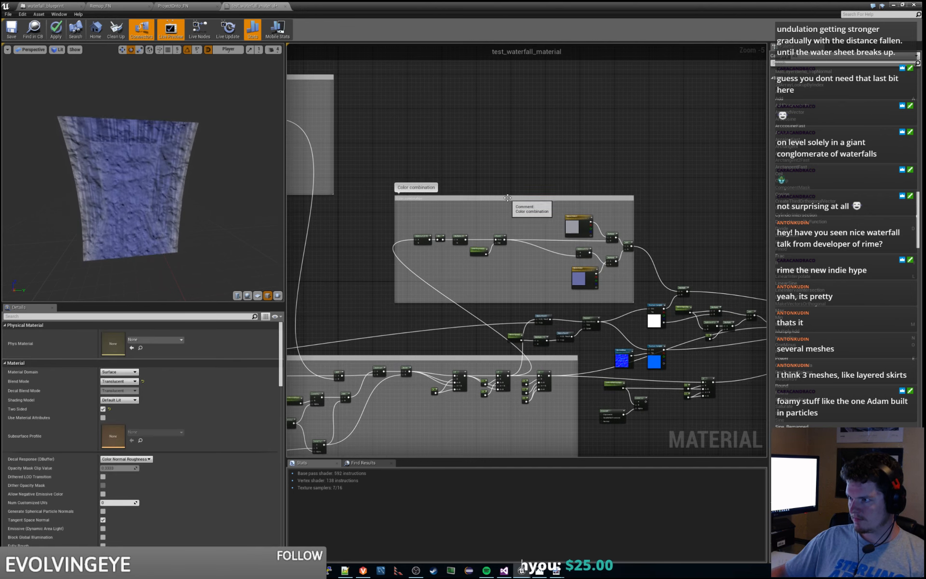
pyautogui.moveTo(507, 198); pyautogui.dragTo(512, 185)
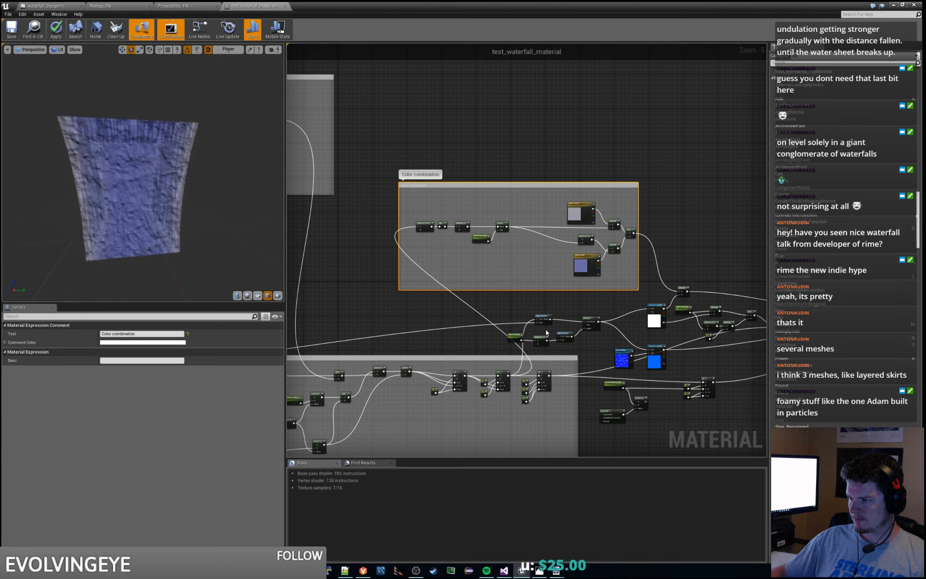
# Step: Add a comment named "pan waterfall" and size its box around the water-speed, Multiply, MakeFloat2 and Panner nodes
pyautogui.rightClick(520, 303)
pyautogui.write('commen')
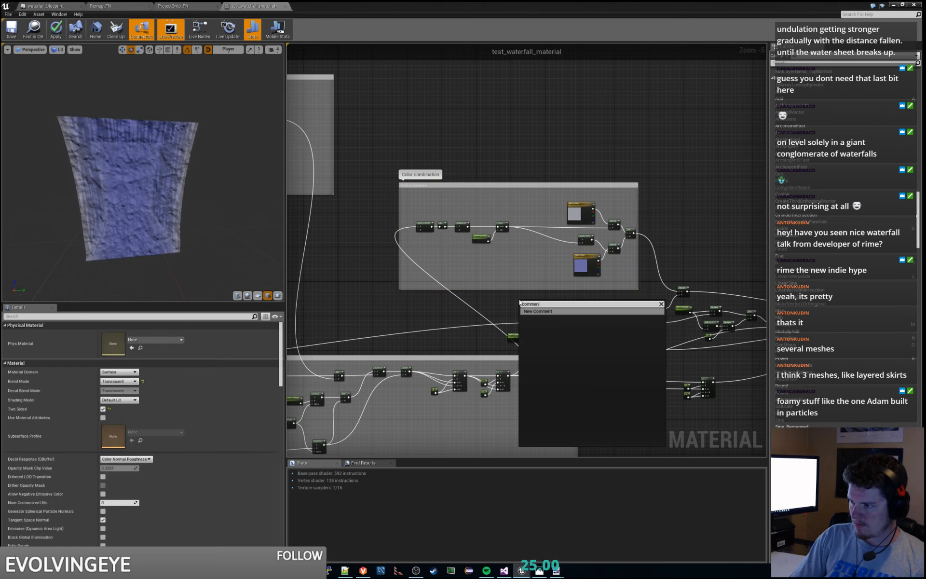
pyautogui.press('Return')
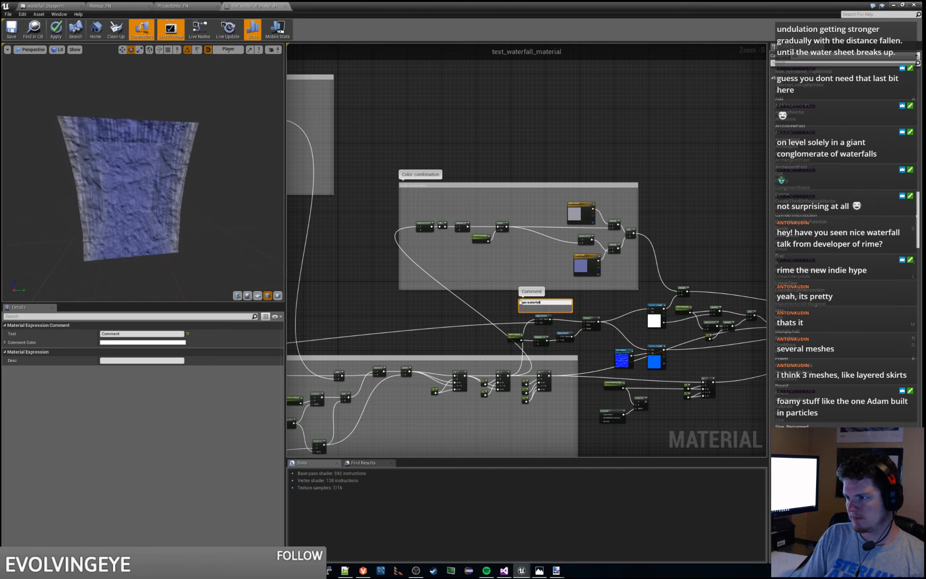
pyautogui.press('Return')
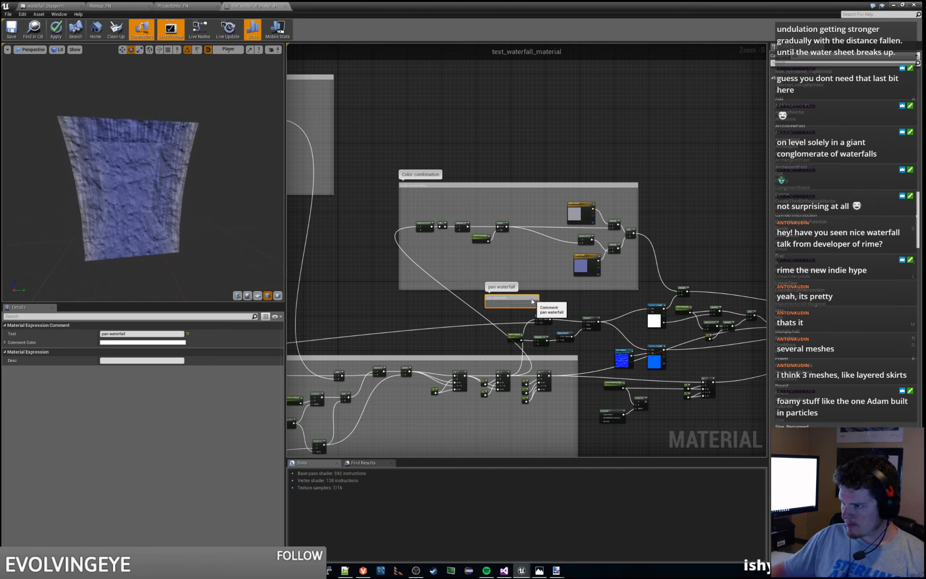
pyautogui.moveTo(533, 302); pyautogui.dragTo(607, 350)
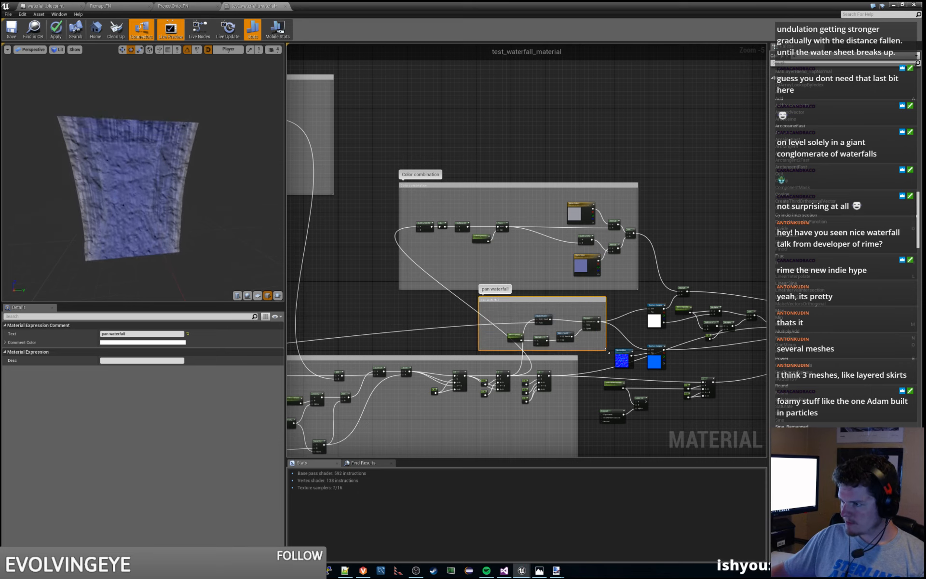
# Step: Move the Edge Noise comment group, with its nodes, down and closer to the Create UVs and Color combination groups
pyautogui.click(622, 310)
pyautogui.moveTo(359, 203); pyautogui.dragTo(643, 275, button='right')
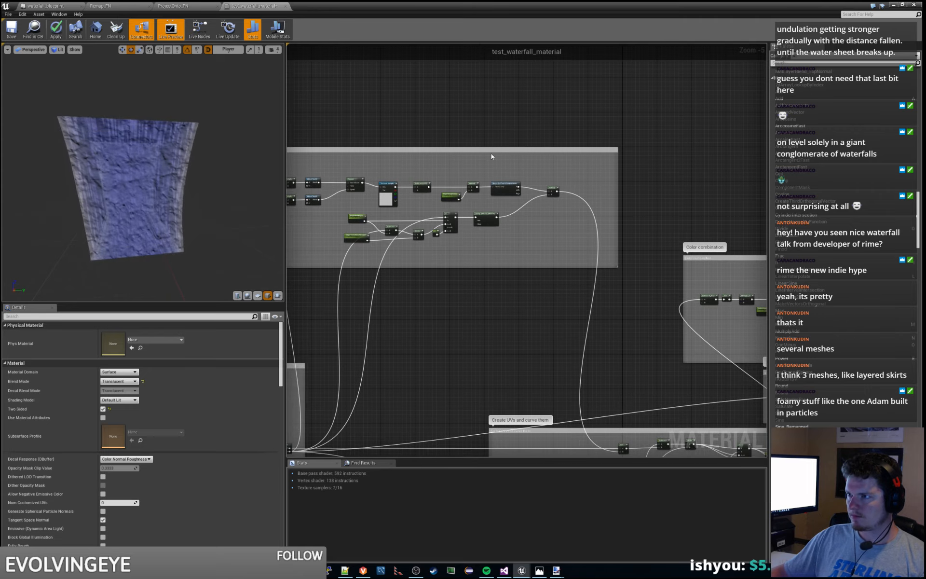
pyautogui.moveTo(491, 156); pyautogui.dragTo(533, 193)
pyautogui.moveTo(475, 179); pyautogui.dragTo(585, 121, button='right')
pyautogui.moveTo(574, 130); pyautogui.dragTo(586, 173)
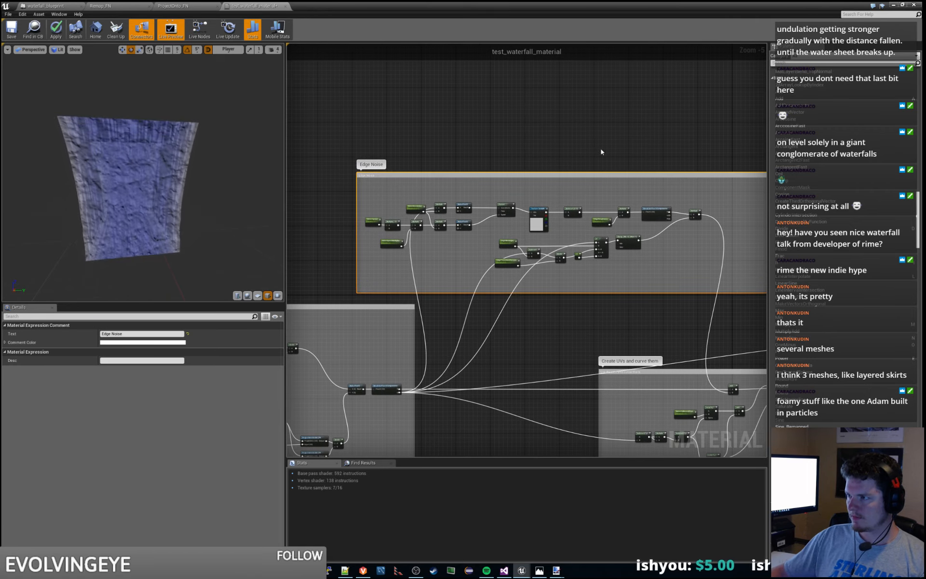
pyautogui.moveTo(601, 152); pyautogui.dragTo(476, 155, button='right')
pyautogui.click(495, 146)
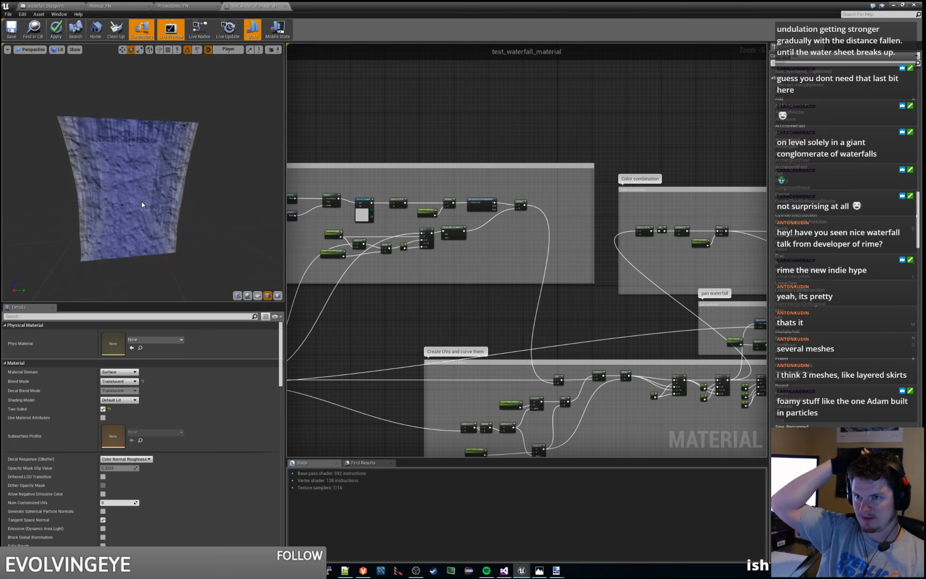
# Step: Narrow the Edge Noise comment box around its nodes and shift the group toward the Color combination group
pyautogui.moveTo(436, 291); pyautogui.dragTo(552, 293, button='right')
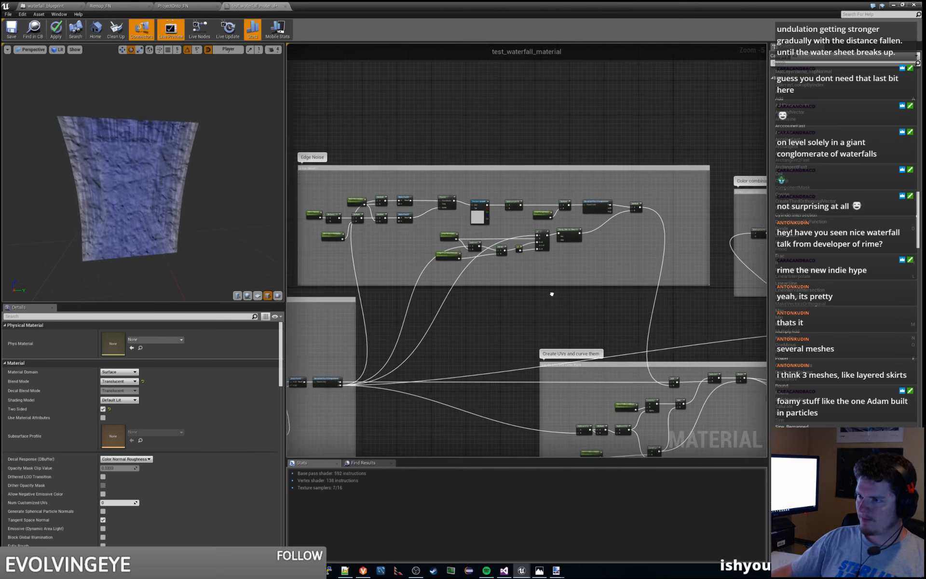
pyautogui.scroll(3, 383, 262)
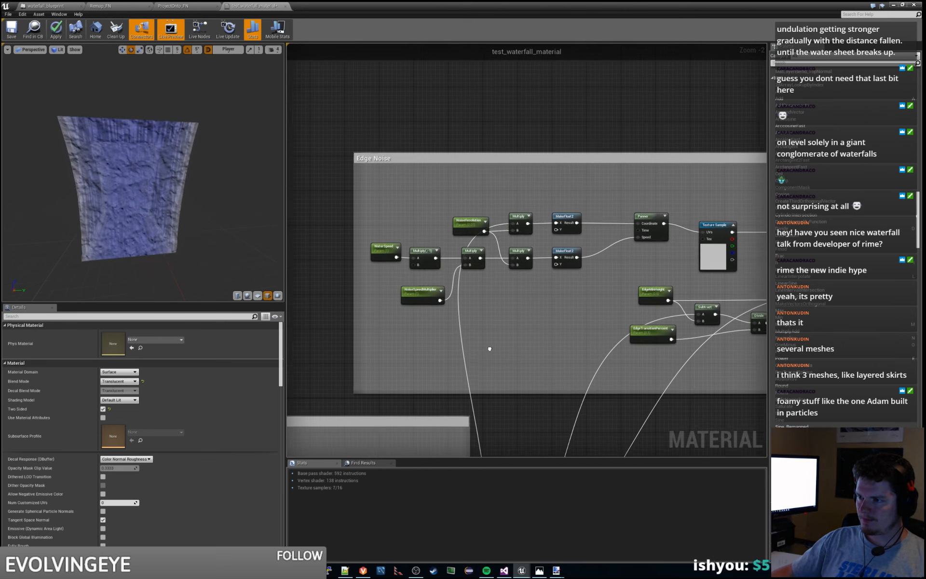
pyautogui.moveTo(543, 376); pyautogui.dragTo(334, 325, button='right')
pyautogui.scroll(-3, 478, 311)
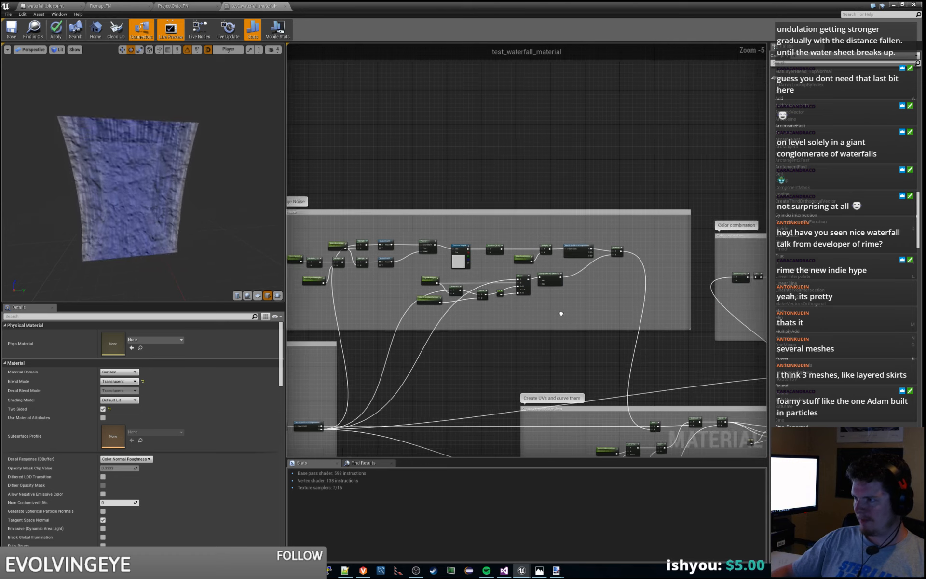
pyautogui.moveTo(691, 260); pyautogui.dragTo(653, 264)
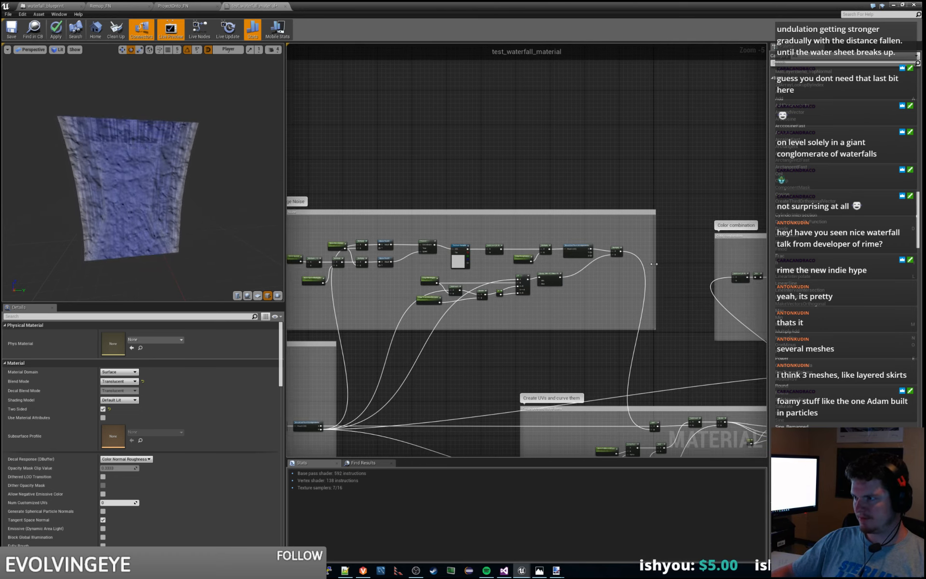
pyautogui.moveTo(587, 213); pyautogui.dragTo(624, 216)
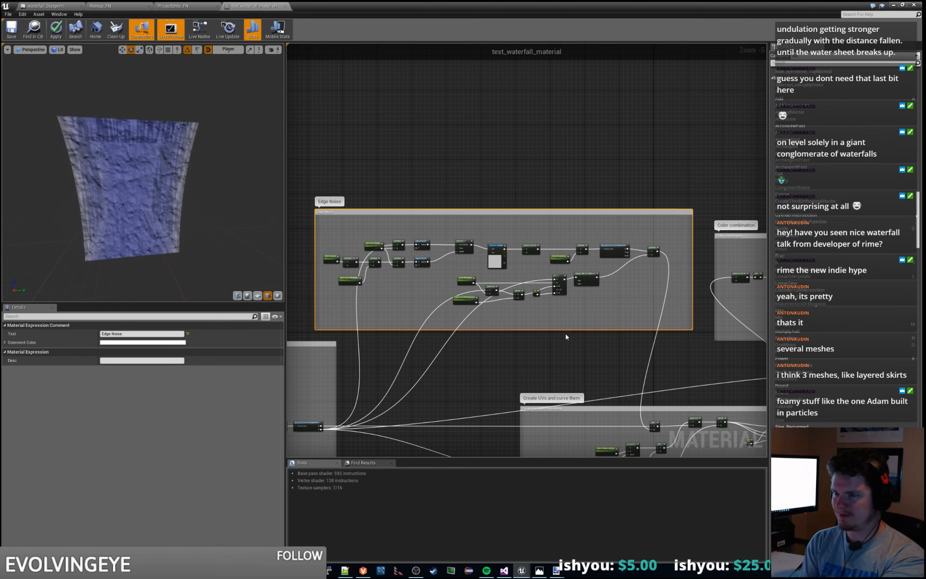
# Step: Check the parameter names in the Edge Noise group, and switch to the waterfall_blueprint Construction Script
pyautogui.scroll(4, 536, 287)
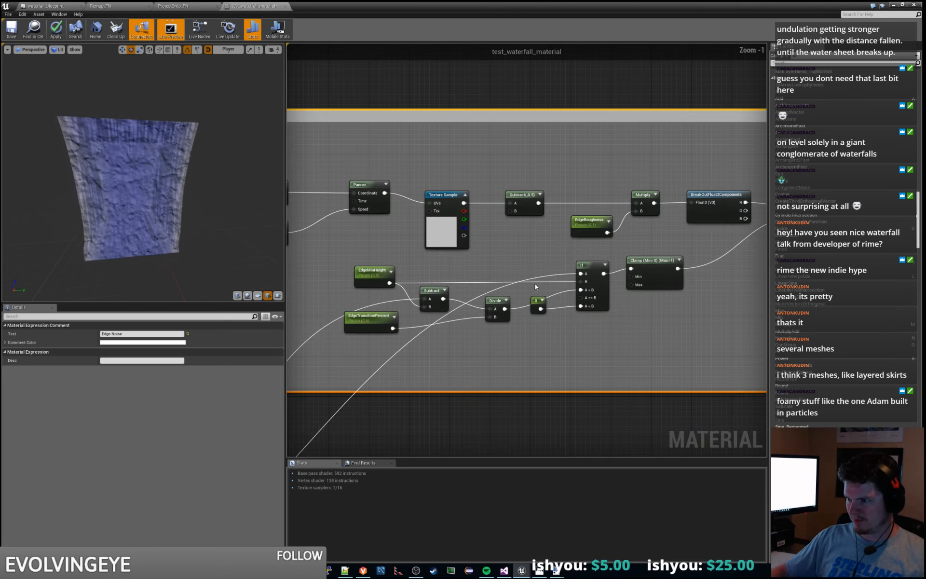
pyautogui.moveTo(535, 287); pyautogui.dragTo(526, 259, button='right')
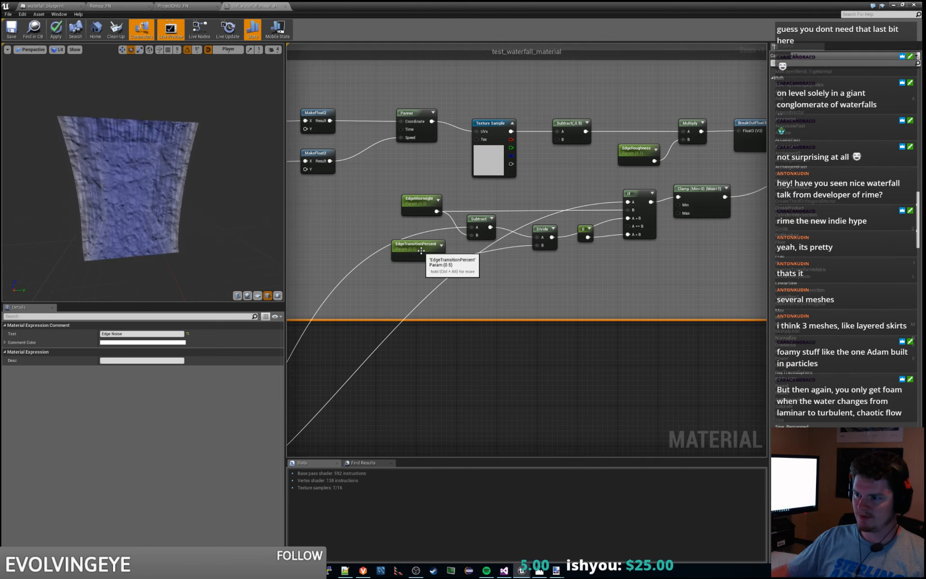
pyautogui.click(170, 6)
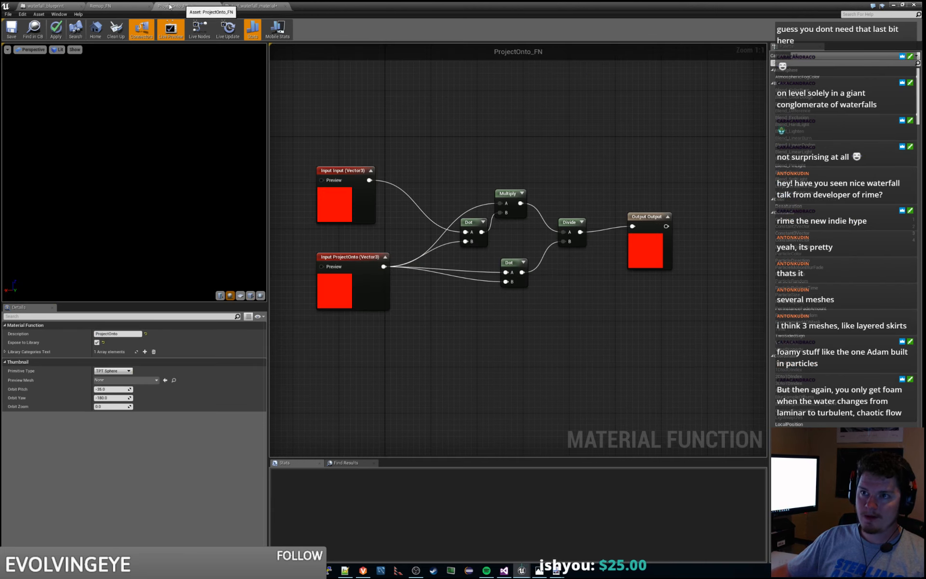
pyautogui.click(101, 5)
pyautogui.click(46, 5)
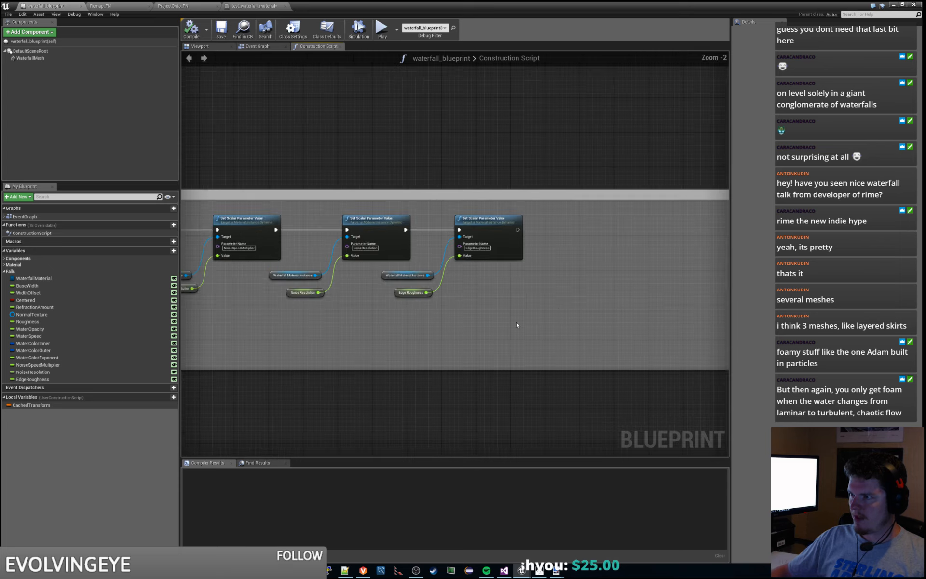
# Step: Duplicate the EdgeRoughness Set Scalar Parameter Value nodes, chain the copy after the original, and set its parameter name to EdgeMinHeight
pyautogui.moveTo(516, 325); pyautogui.dragTo(381, 344, button='right')
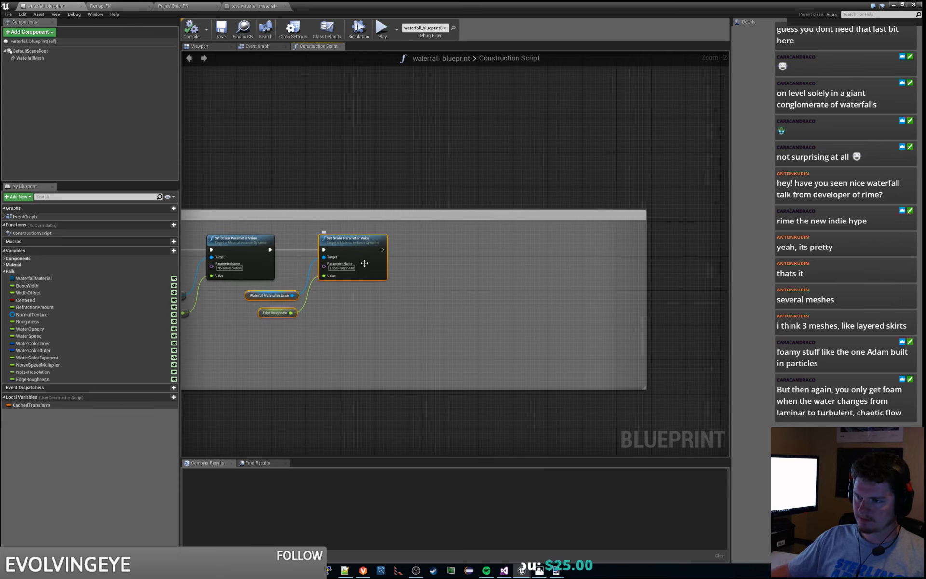
pyautogui.hotkey('ctrl', 'v')
pyautogui.moveTo(551, 239); pyautogui.dragTo(503, 256)
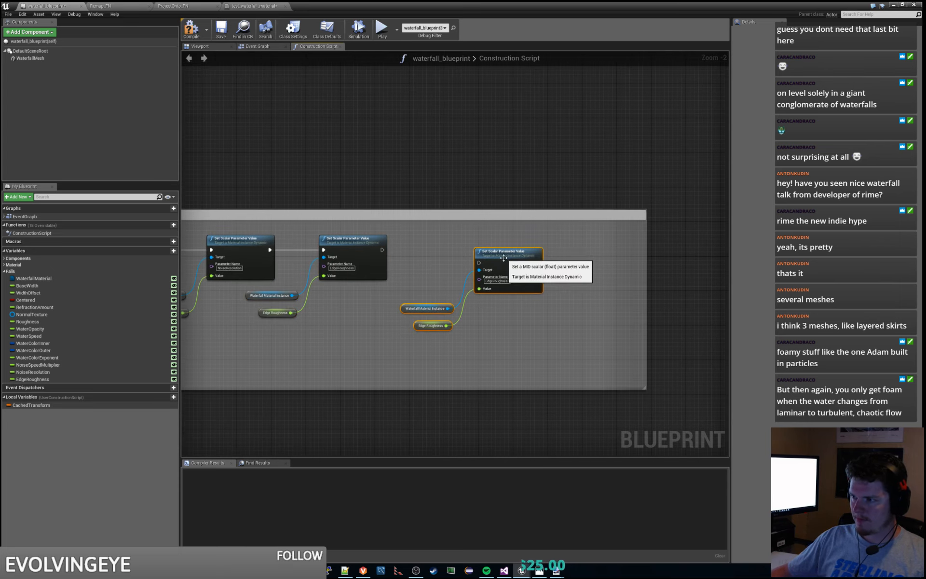
pyautogui.click(504, 281)
pyautogui.press('BackSpace')
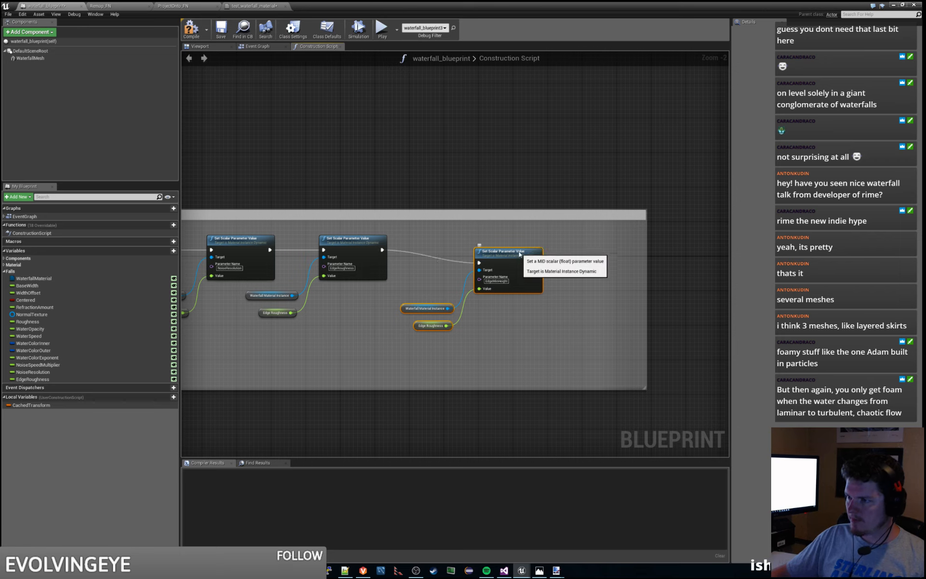
pyautogui.moveTo(519, 254); pyautogui.dragTo(513, 241)
pyautogui.click(512, 326)
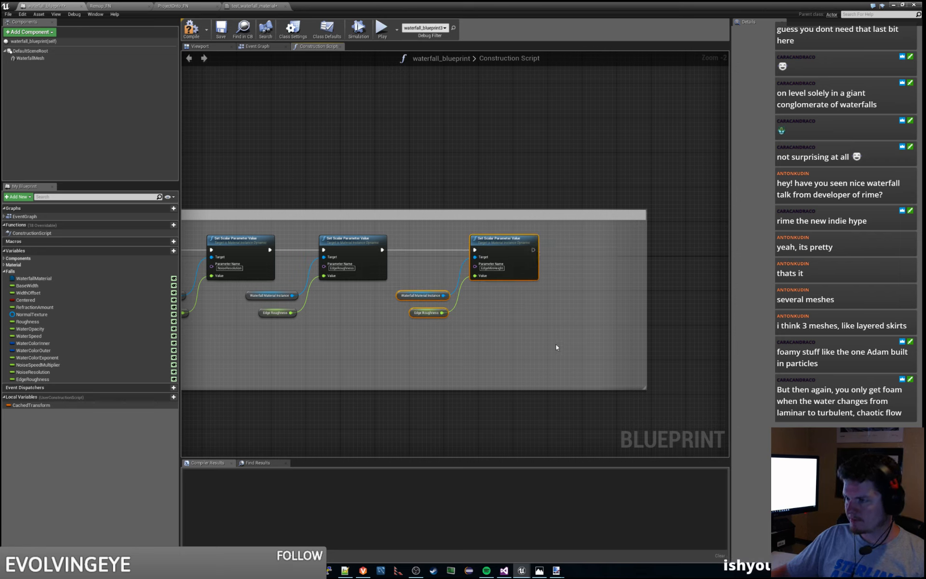
# Step: Add another chained Set Scalar Parameter Value copy with parameter name EdgeTransitionPercent, and widen the comment box around it
pyautogui.hotkey('ctrl', 'v')
pyautogui.moveTo(655, 311); pyautogui.dragTo(629, 250)
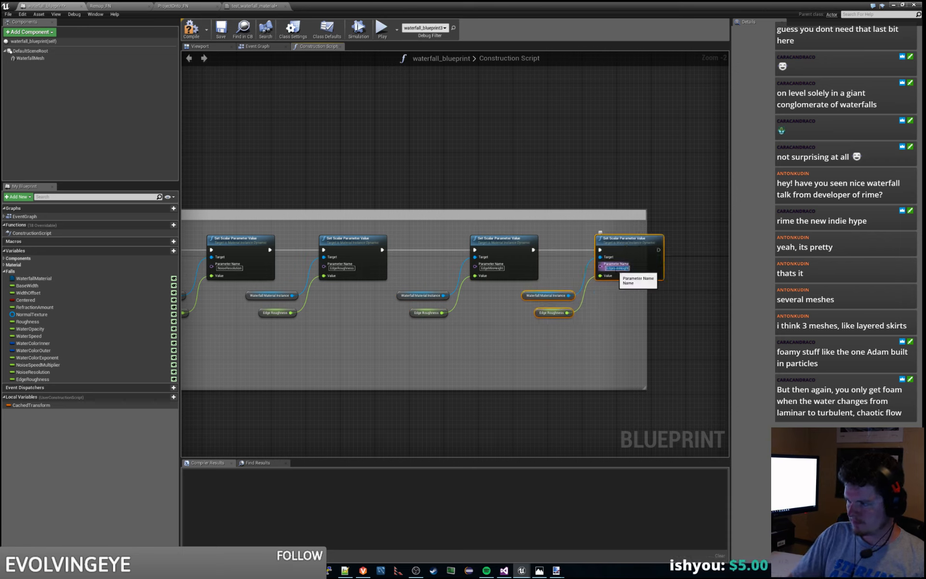
pyautogui.write('EdgeSpeed')
pyautogui.write('itionPercent')
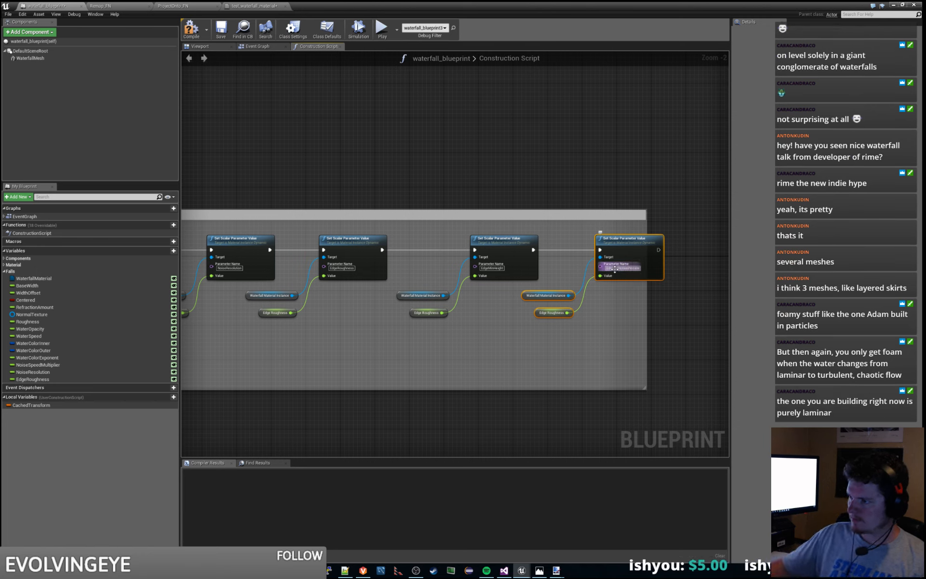
pyautogui.press('Return')
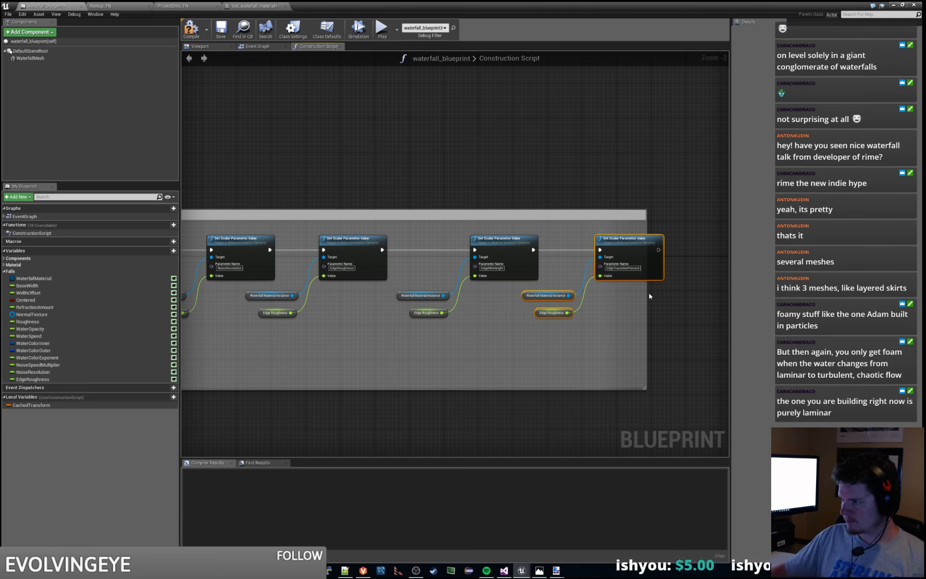
pyautogui.moveTo(656, 294); pyautogui.dragTo(698, 293)
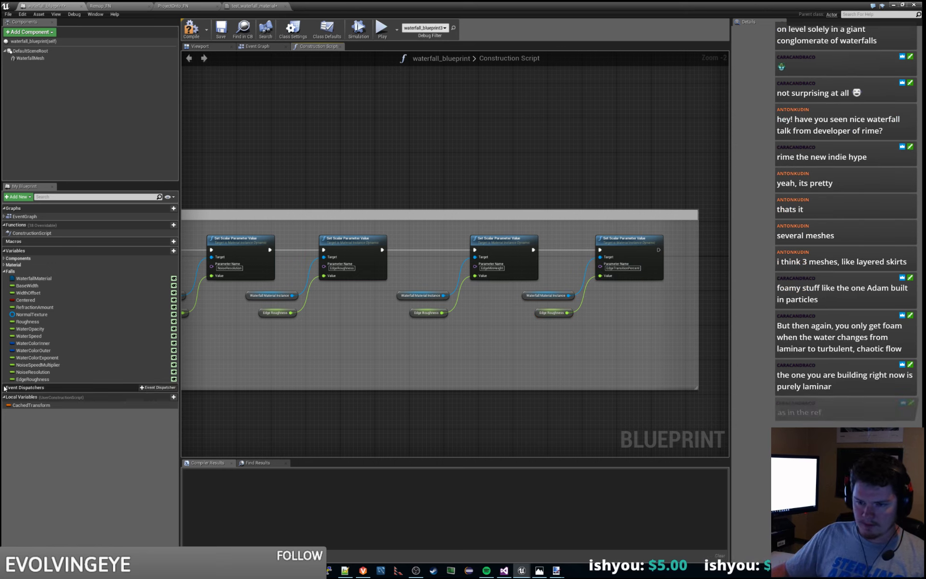
# Step: Duplicate the EdgeRoughness variable twice in the Falls category
pyautogui.click(33, 379)
pyautogui.rightClick(34, 381)
pyautogui.click(64, 401)
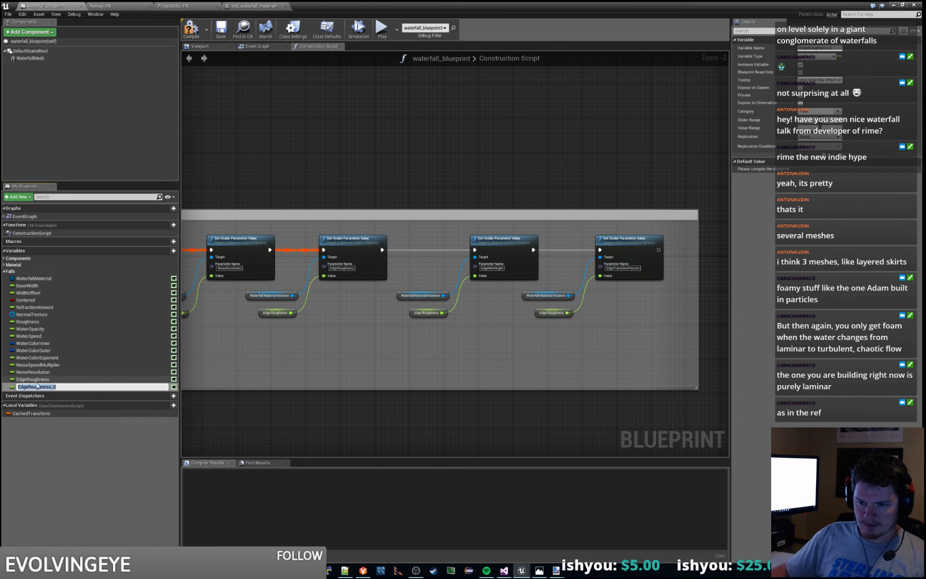
pyautogui.click(39, 373)
pyautogui.rightClick(41, 387)
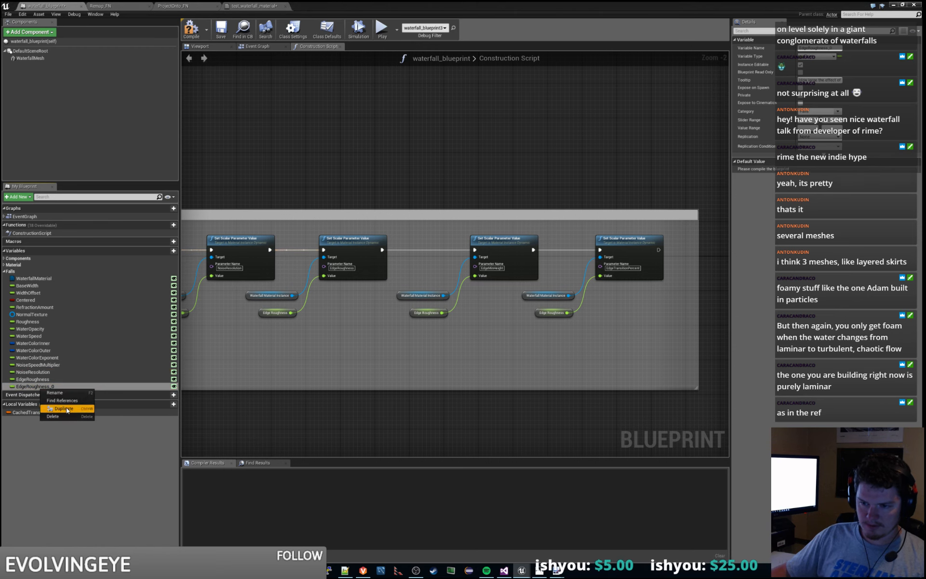
pyautogui.click(65, 408)
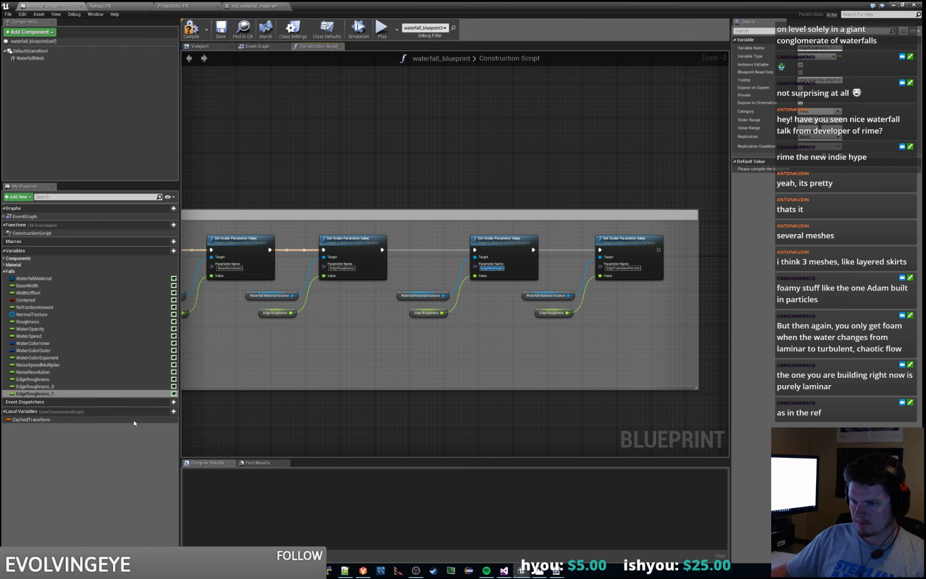
# Step: Rename the two duplicated variables to EdgeMinHeight and EdgeTransitionPercent
pyautogui.click(43, 386)
pyautogui.click(43, 386)
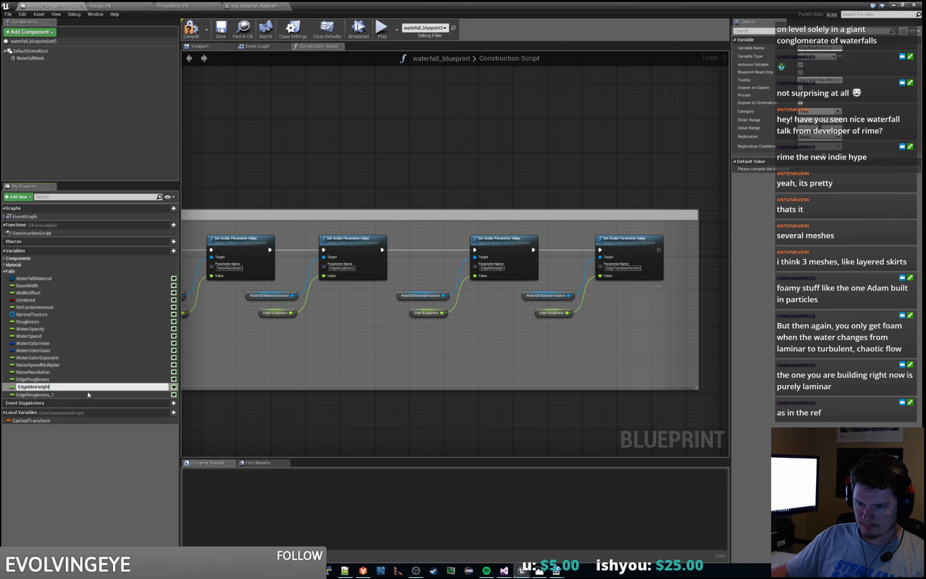
pyautogui.write('EdgeMinHeight')
pyautogui.press('Return')
pyautogui.doubleClick(623, 269)
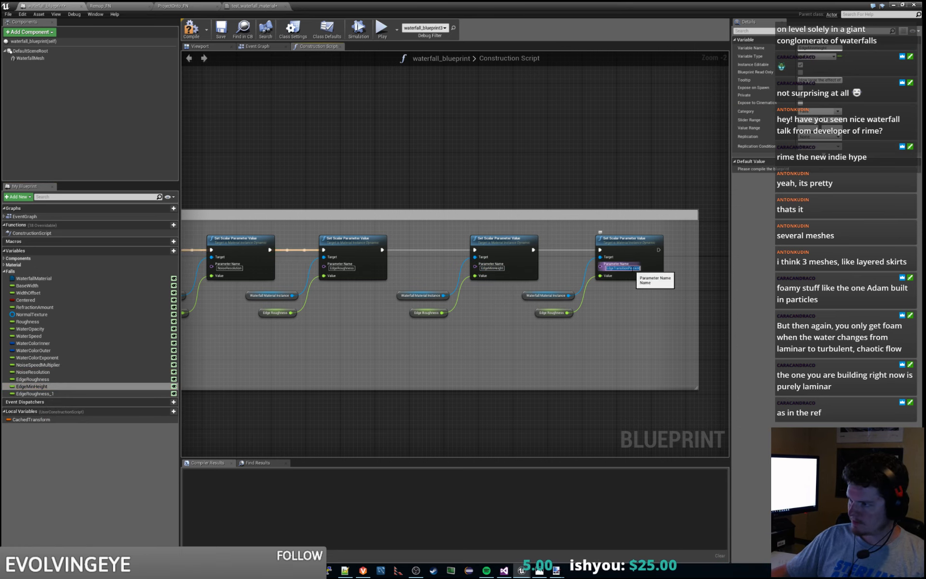
pyautogui.click(35, 394)
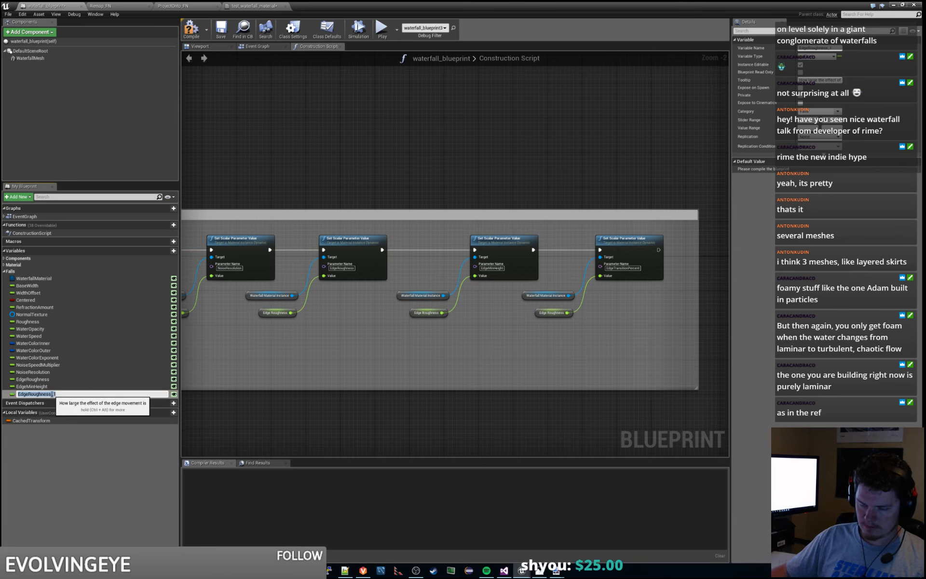
pyautogui.press('Return')
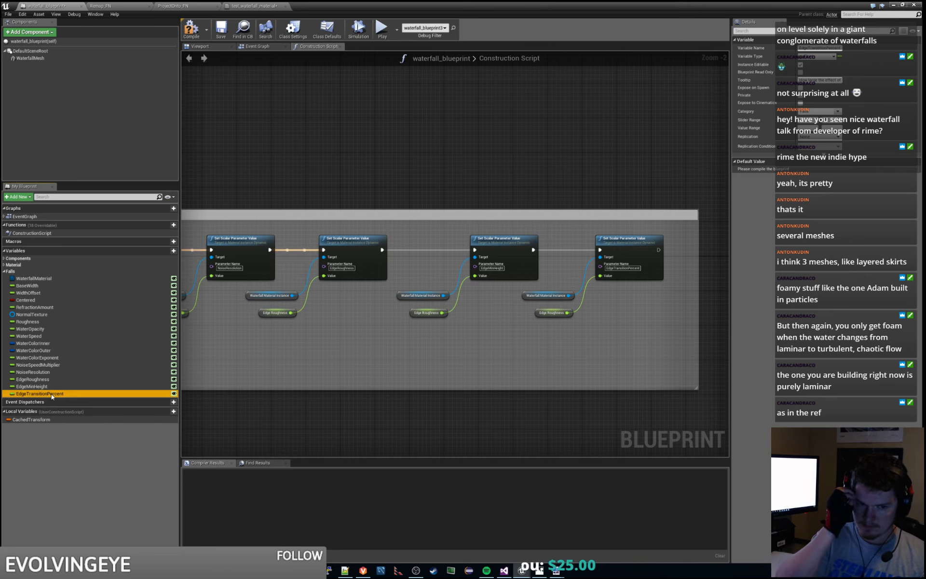
# Step: Add getters for EdgeTransitionPercent and EdgeMinHeight, and delete the Edge Roughness getters feeding the two new parameter nodes
pyautogui.moveTo(51, 393); pyautogui.dragTo(562, 332)
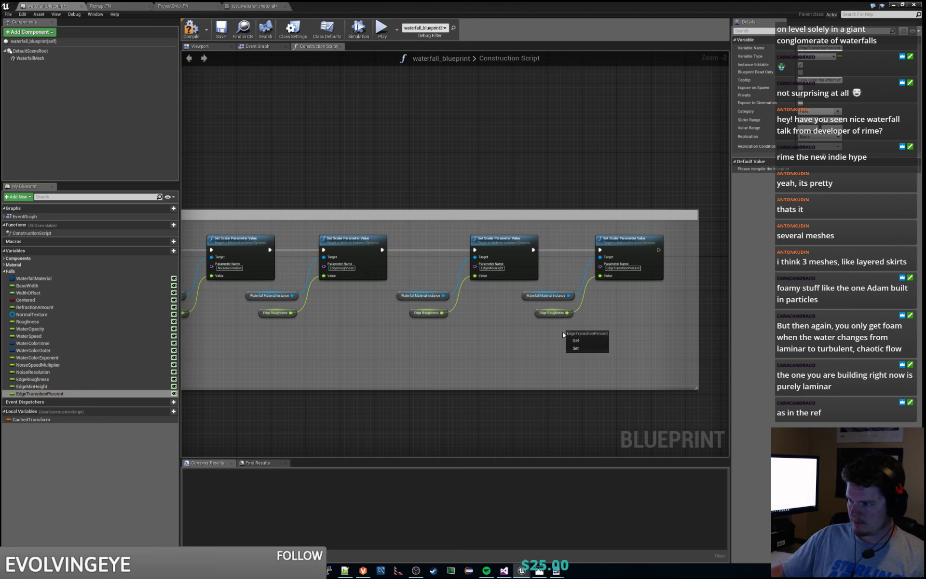
pyautogui.click(574, 339)
pyautogui.click(543, 313)
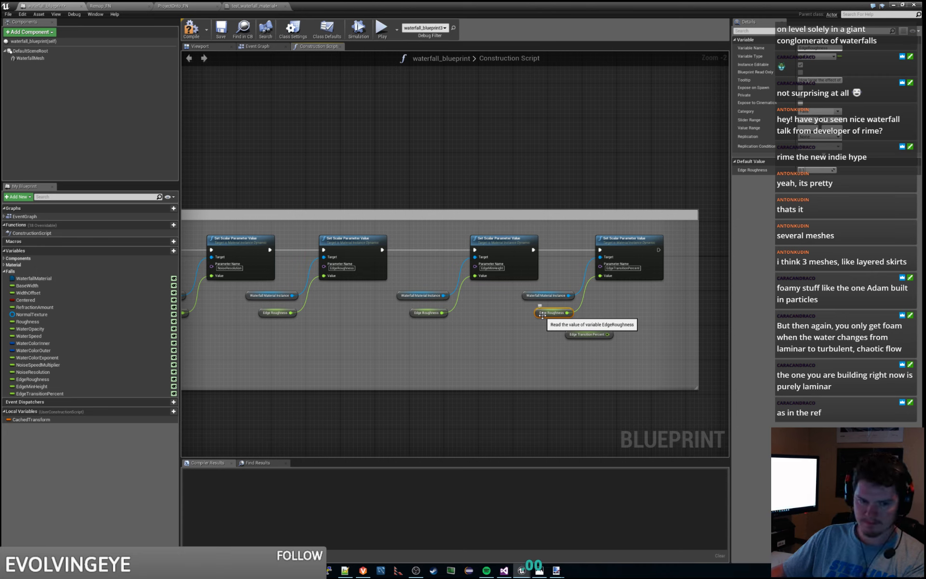
pyautogui.press('Delete')
pyautogui.moveTo(32, 386); pyautogui.dragTo(483, 349)
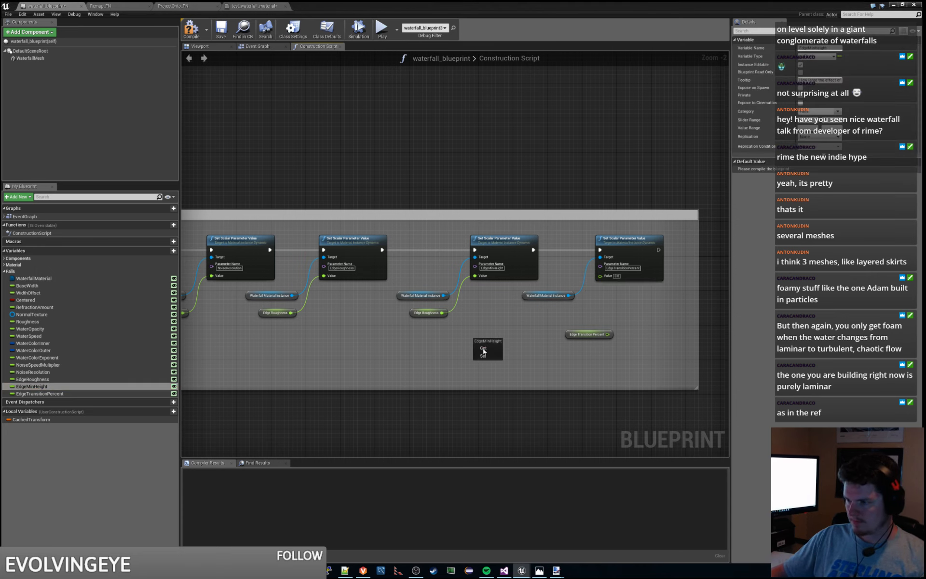
pyautogui.click(483, 348)
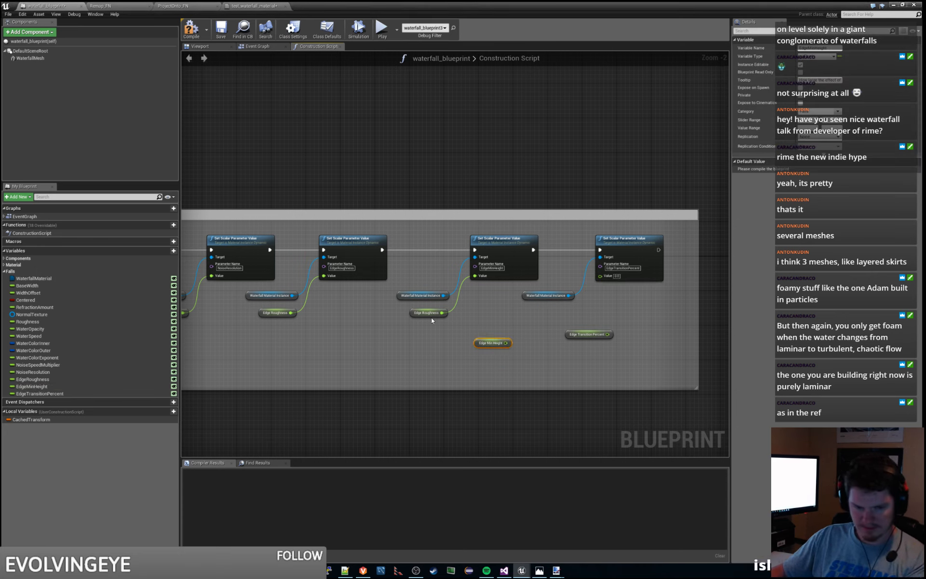
pyautogui.click(427, 313)
pyautogui.press('Delete')
# Step: Connect the Edge Min Height and Edge Transition Percent getters to their nodes' Value inputs, and tidy the getters beneath the nodes
pyautogui.click(490, 343)
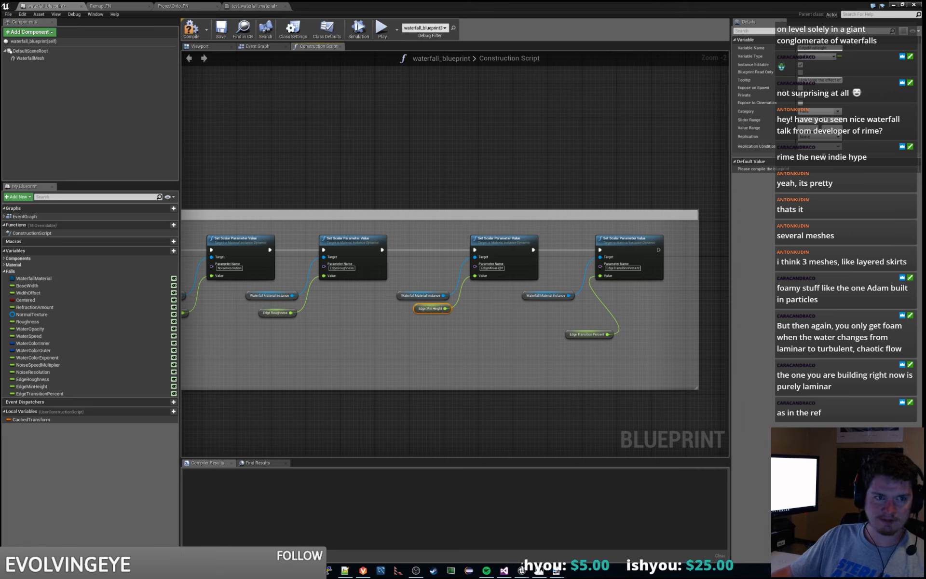
pyautogui.click(588, 329)
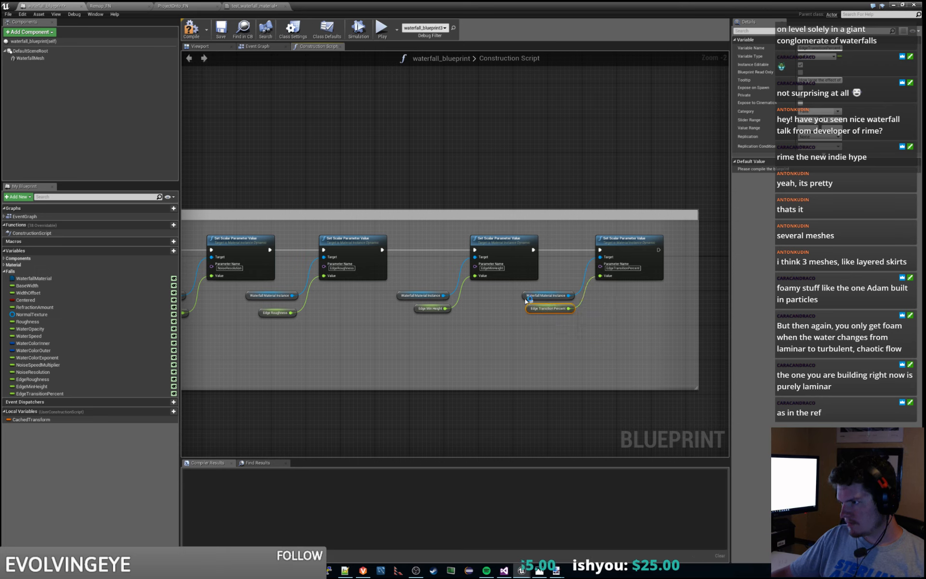
pyautogui.moveTo(541, 330); pyautogui.dragTo(542, 329)
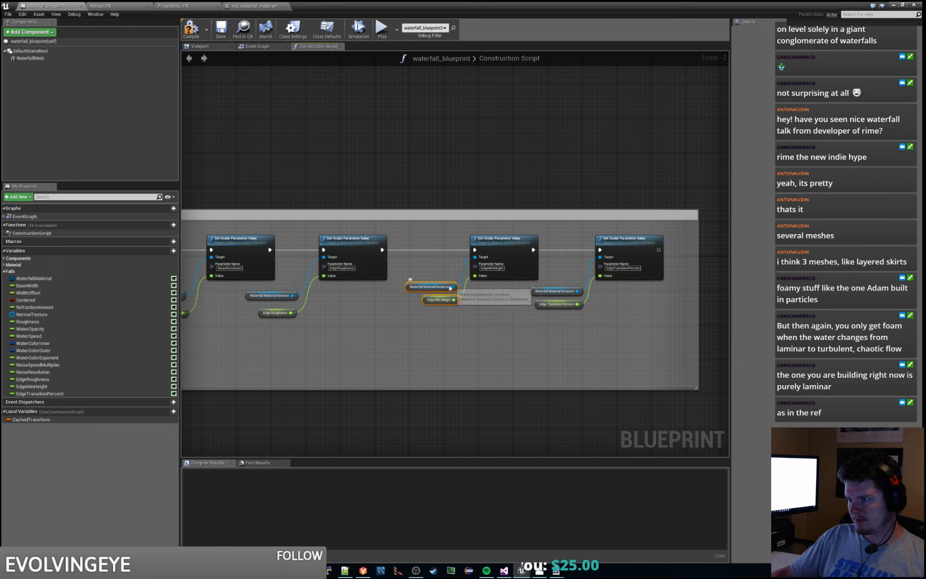
# Step: Switch to Photos and examine the waterfall in the CAV_day-2560.jpg cave concept art, from close up to the whole image
pyautogui.click(539, 570)
pyautogui.scroll(-1, 484, 366)
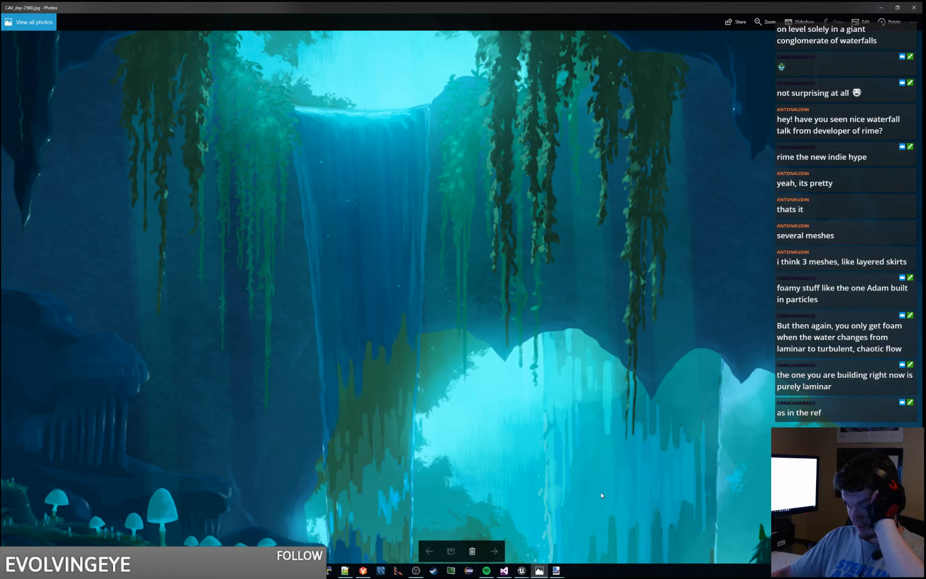
pyautogui.scroll(-1, 611, 466)
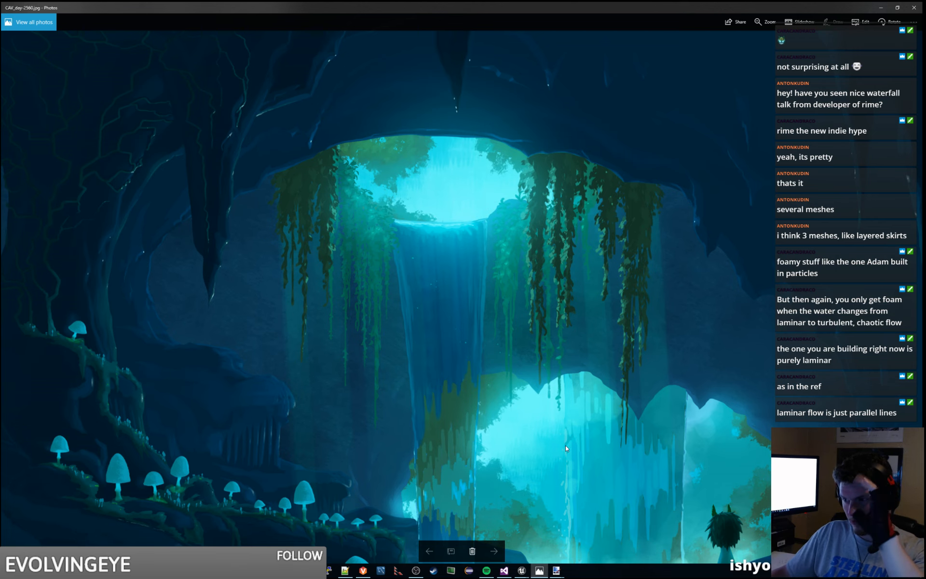
pyautogui.scroll(-1, 565, 444)
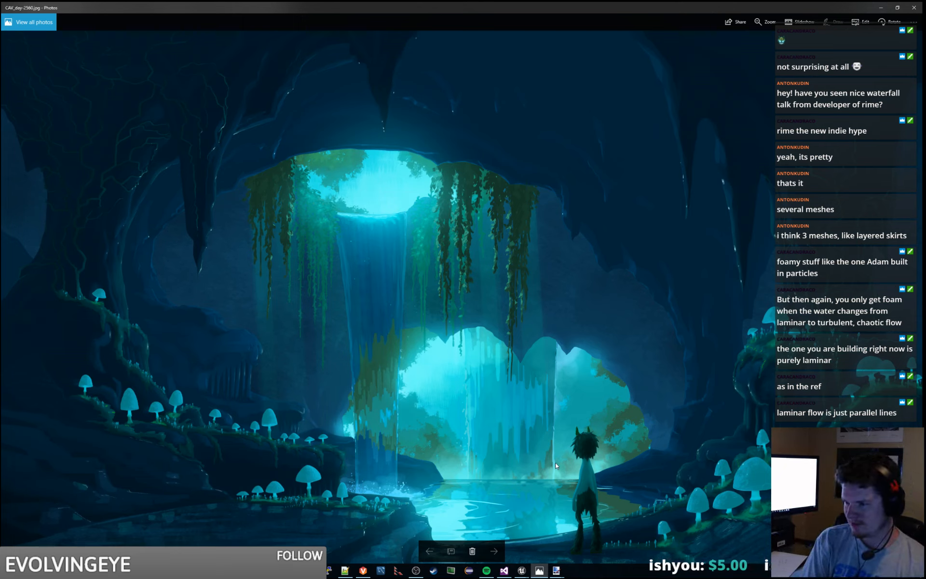
pyautogui.scroll(-3, 535, 438)
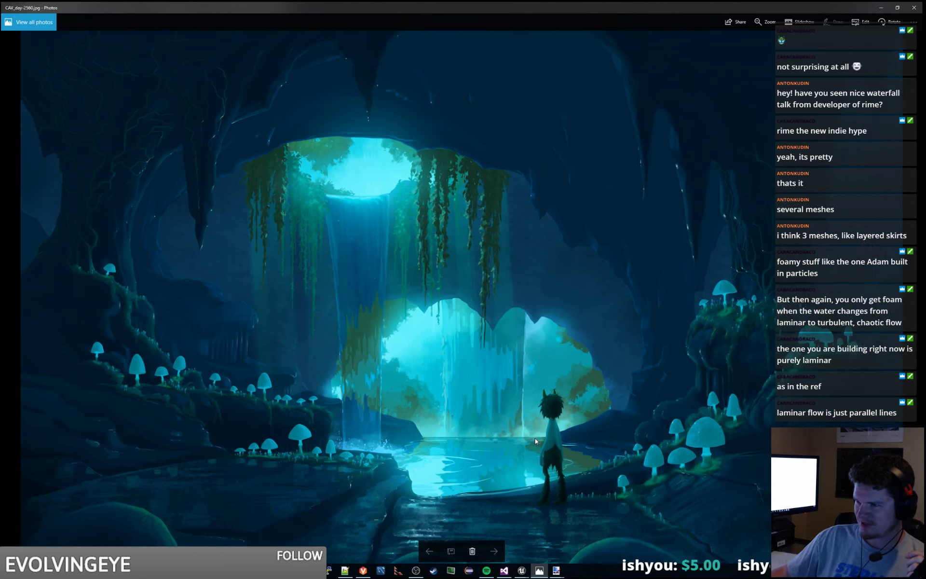
pyautogui.scroll(1, 399, 287)
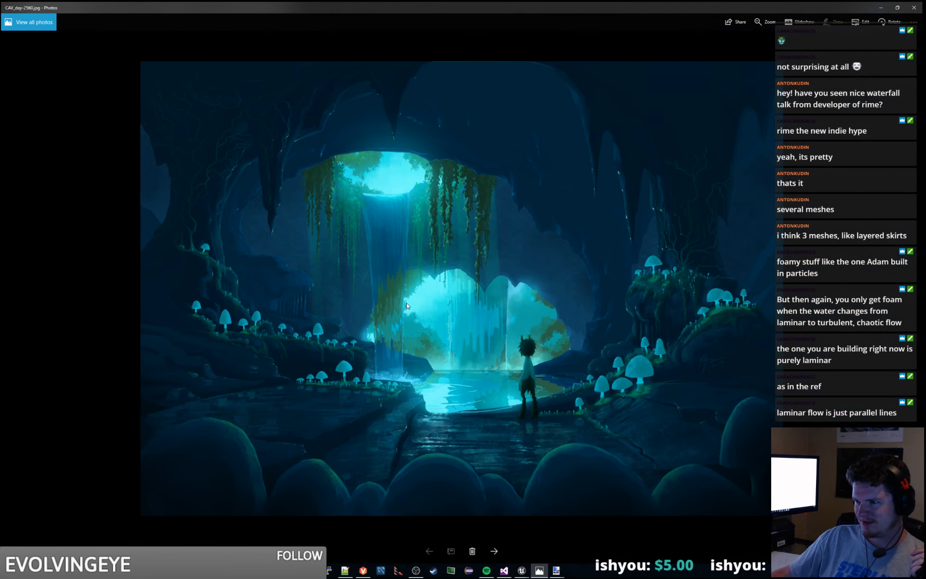